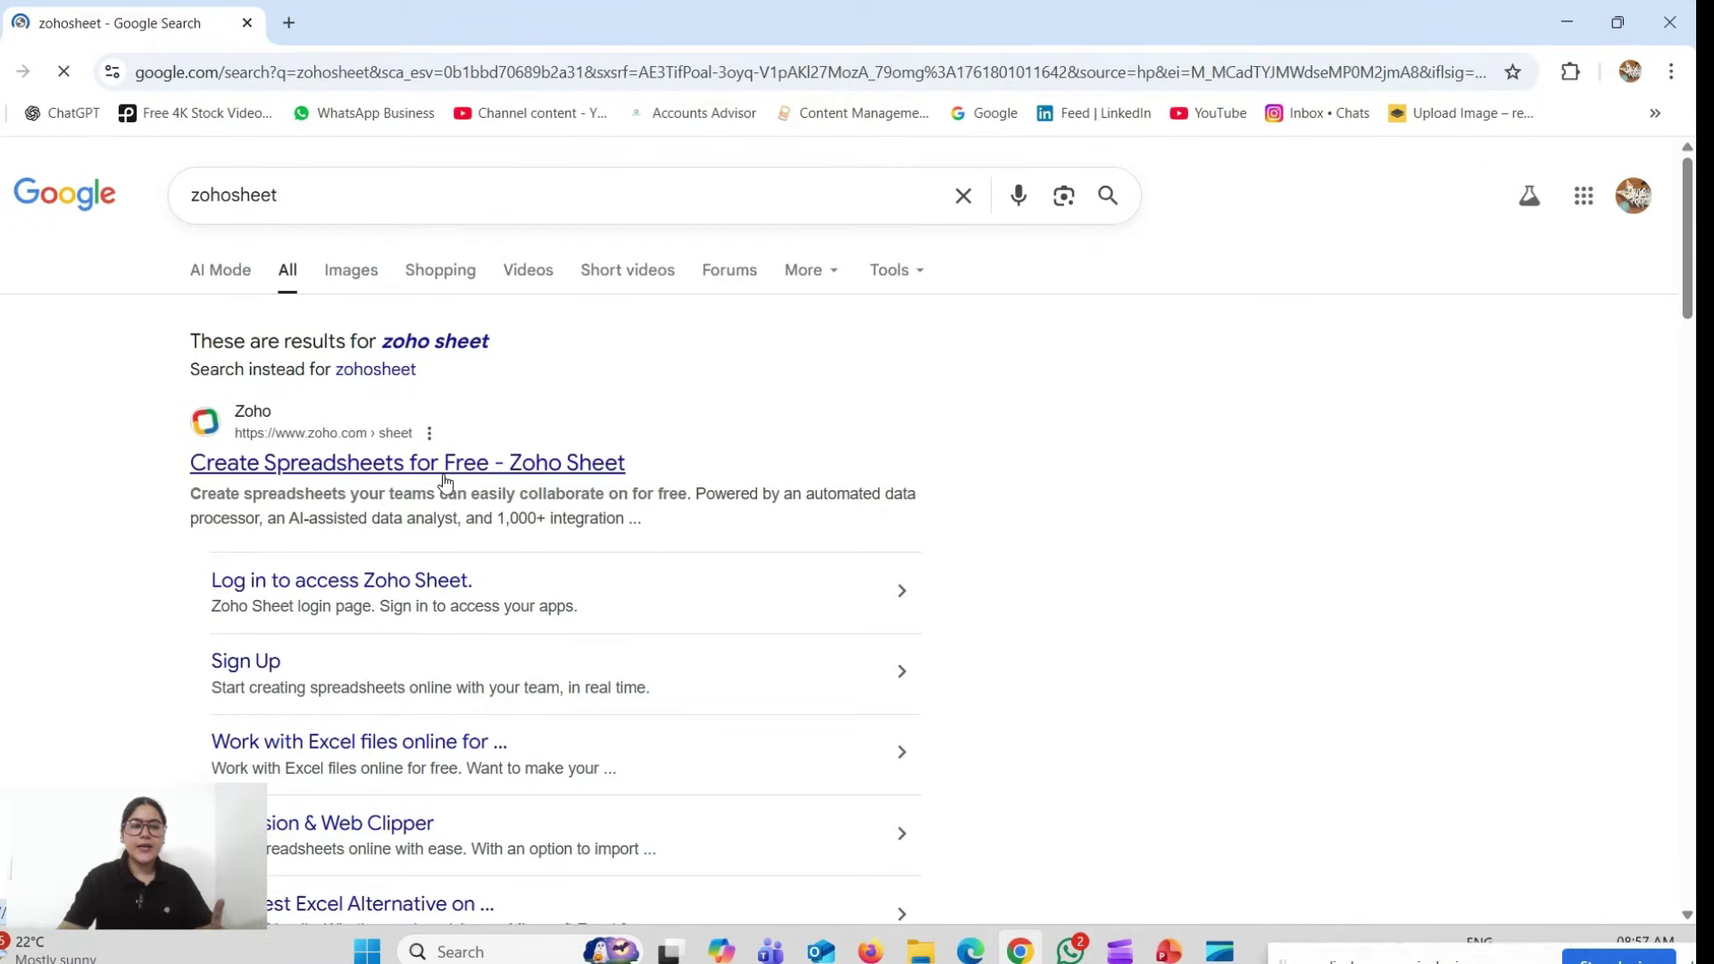
# - Open the official Zoho Sheet product page and scroll down to its Task List demo sheet
pyautogui.click(534, 458)
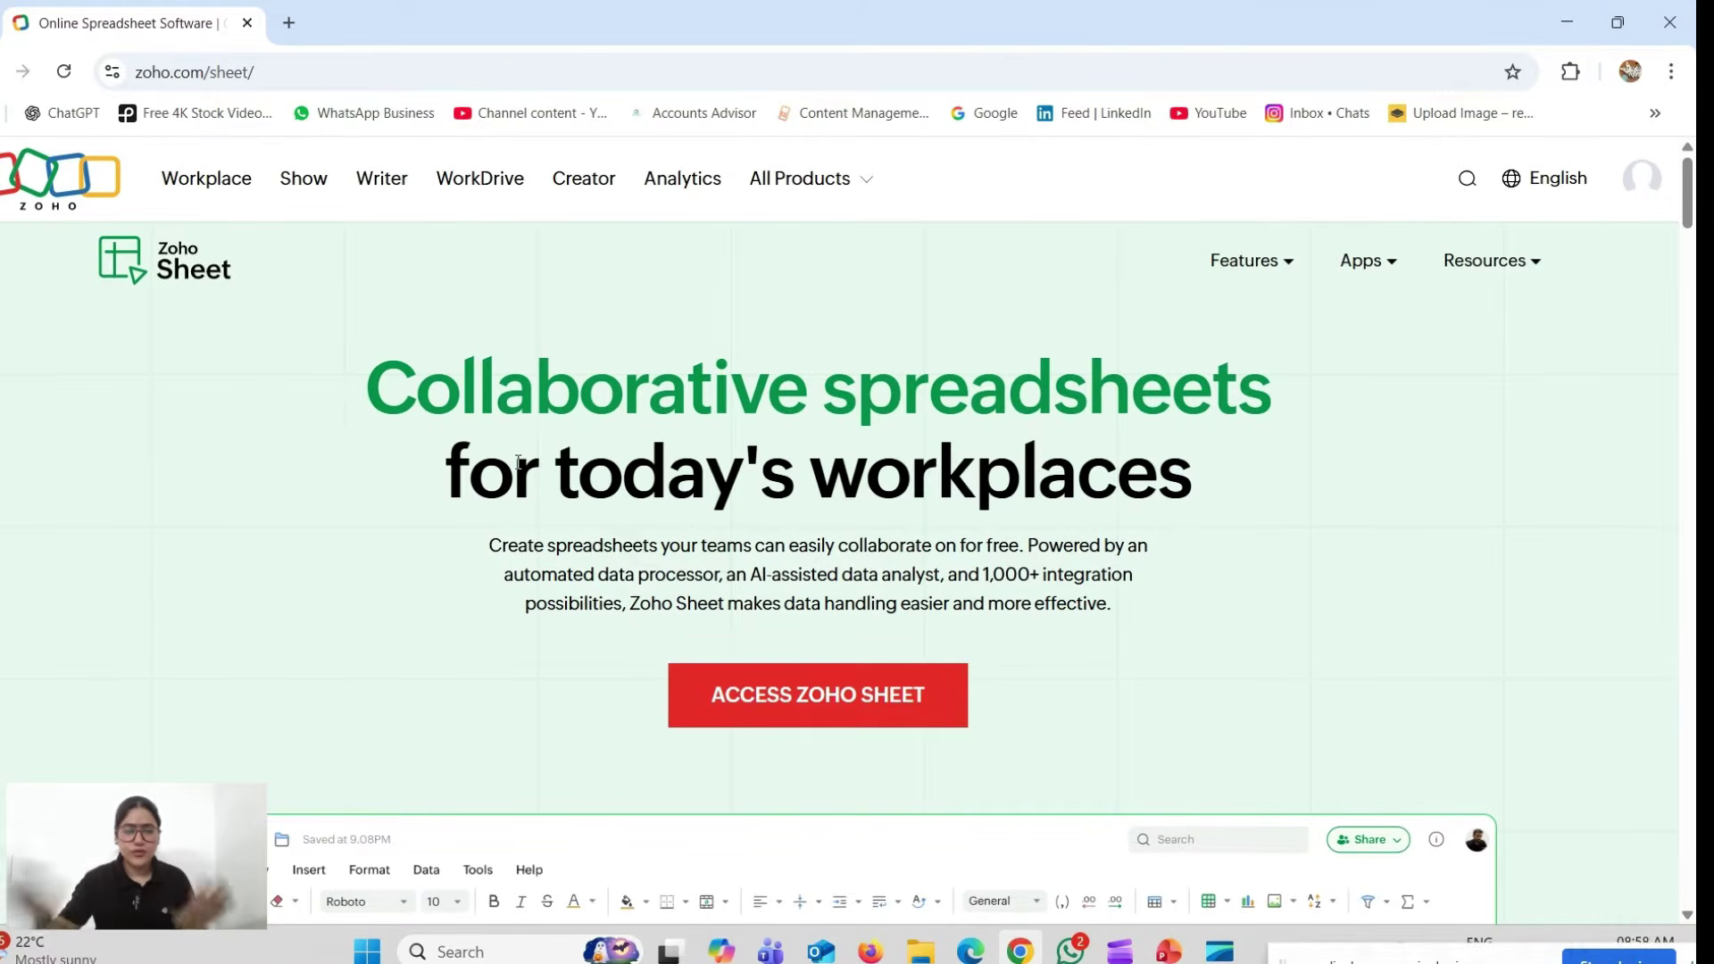
pyautogui.scroll(-6, 759, 642)
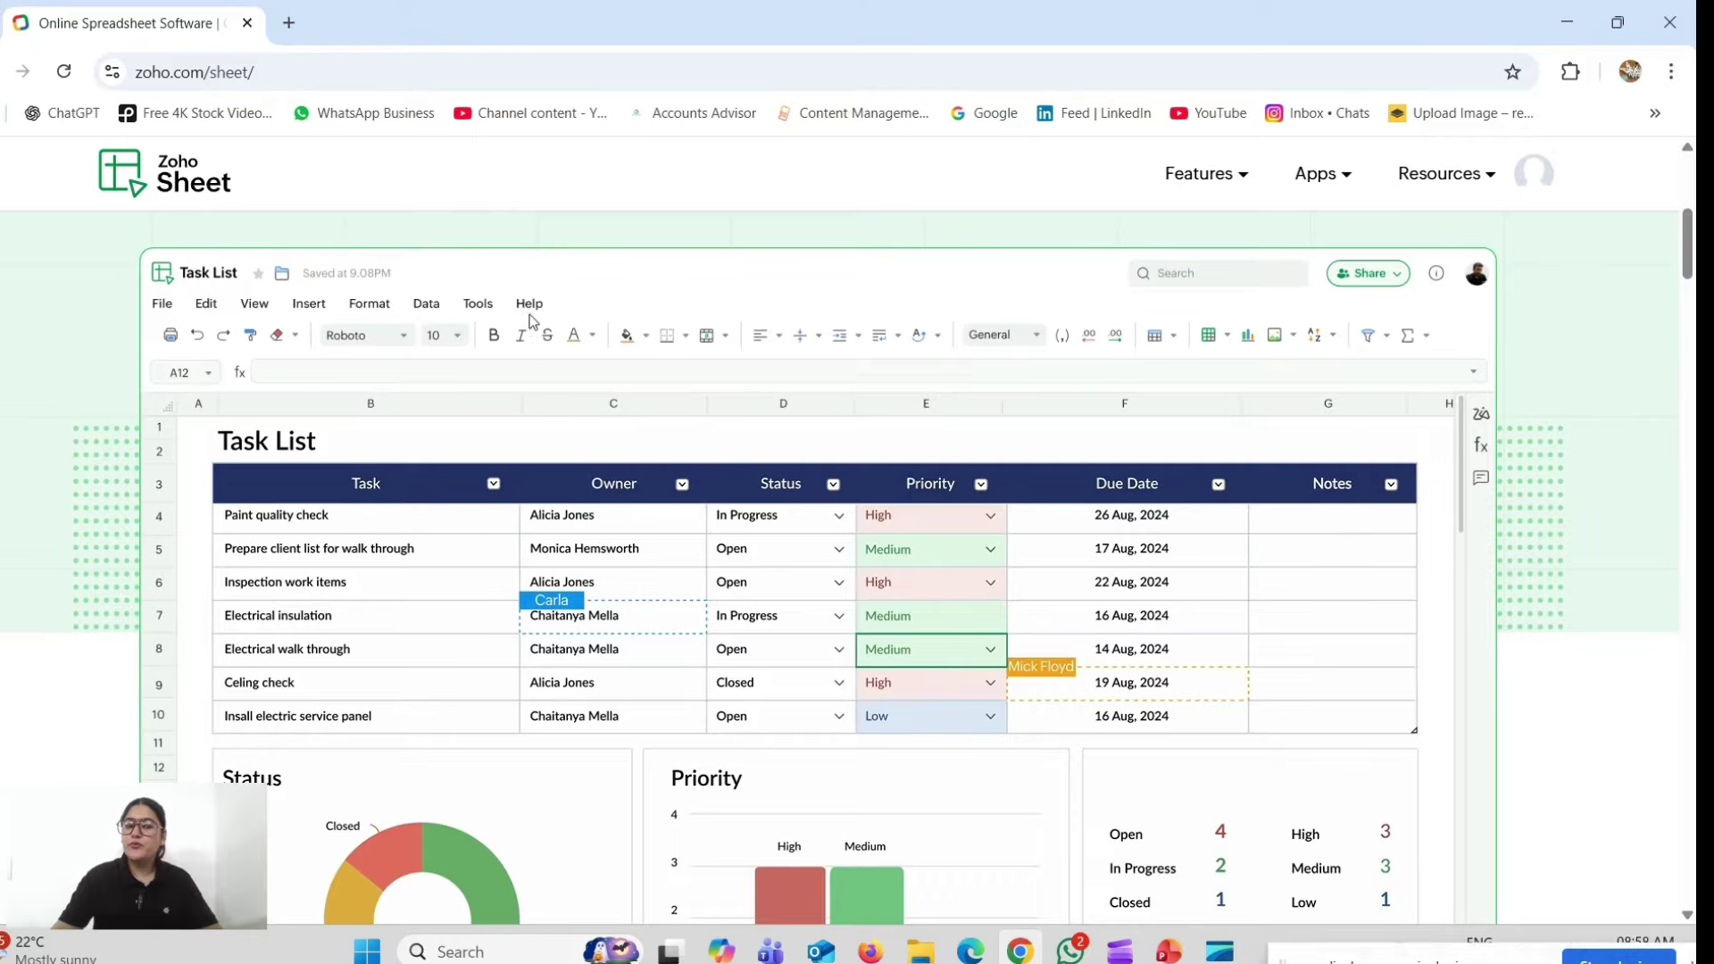
# - Launch Excel with a blank Book1 workbook, then switch back to the Zoho Sheet browser window
pyautogui.click(375, 955)
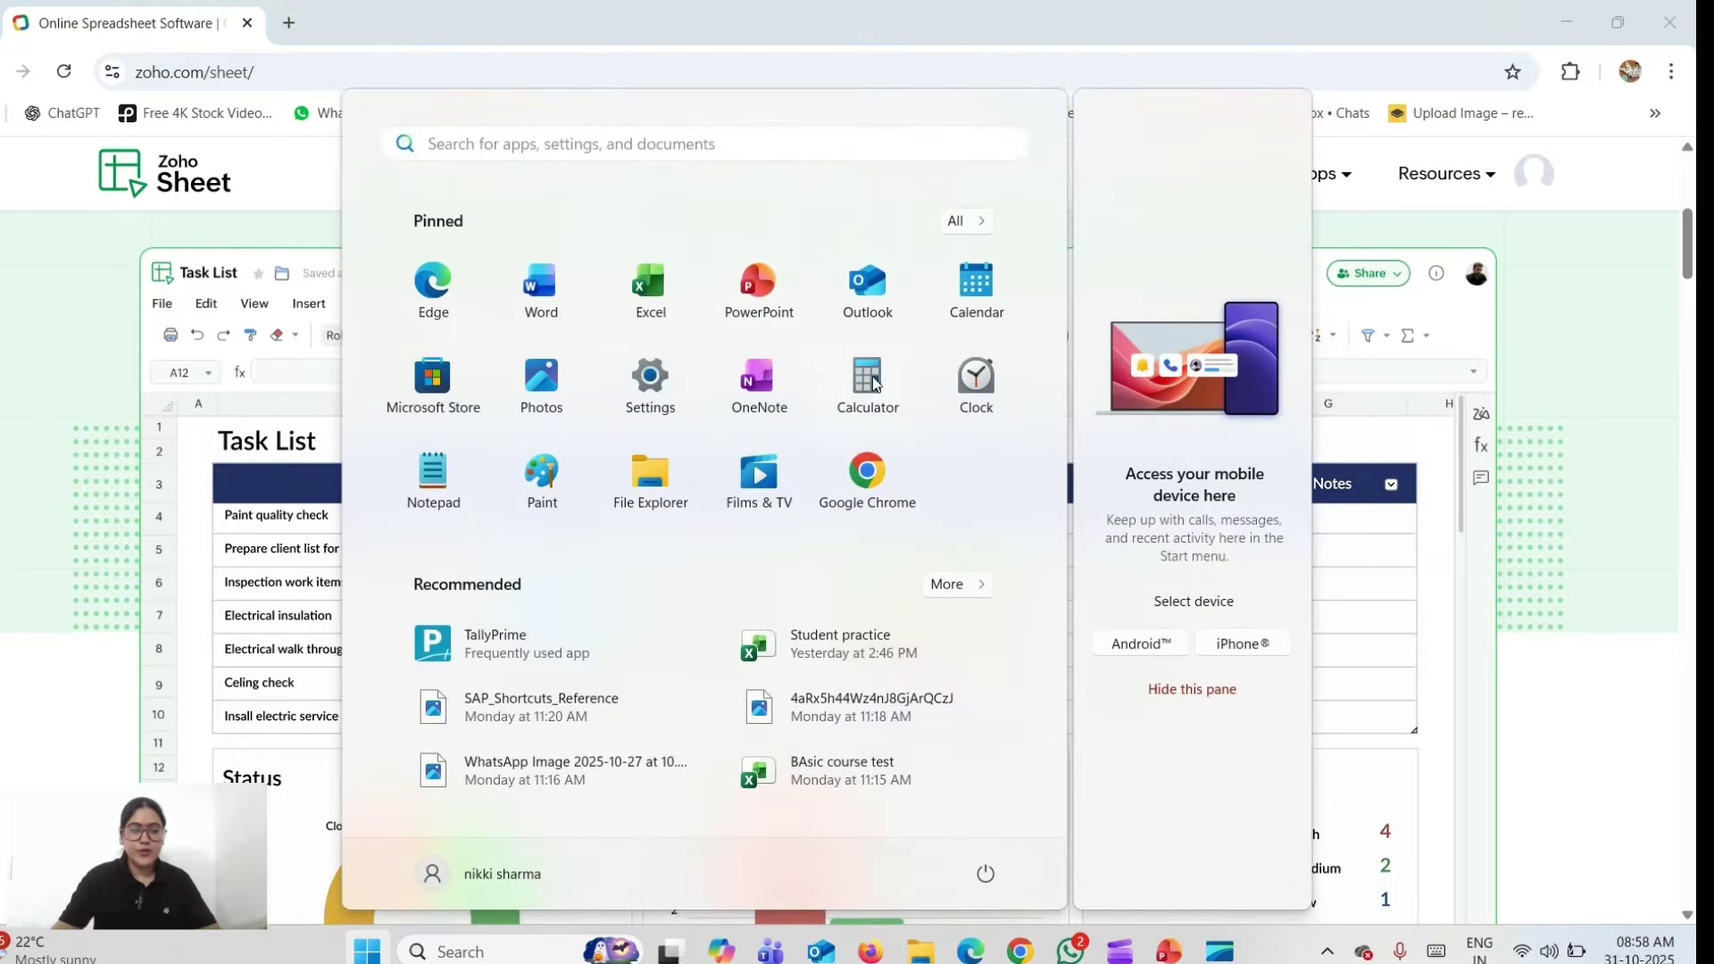
pyautogui.click(634, 307)
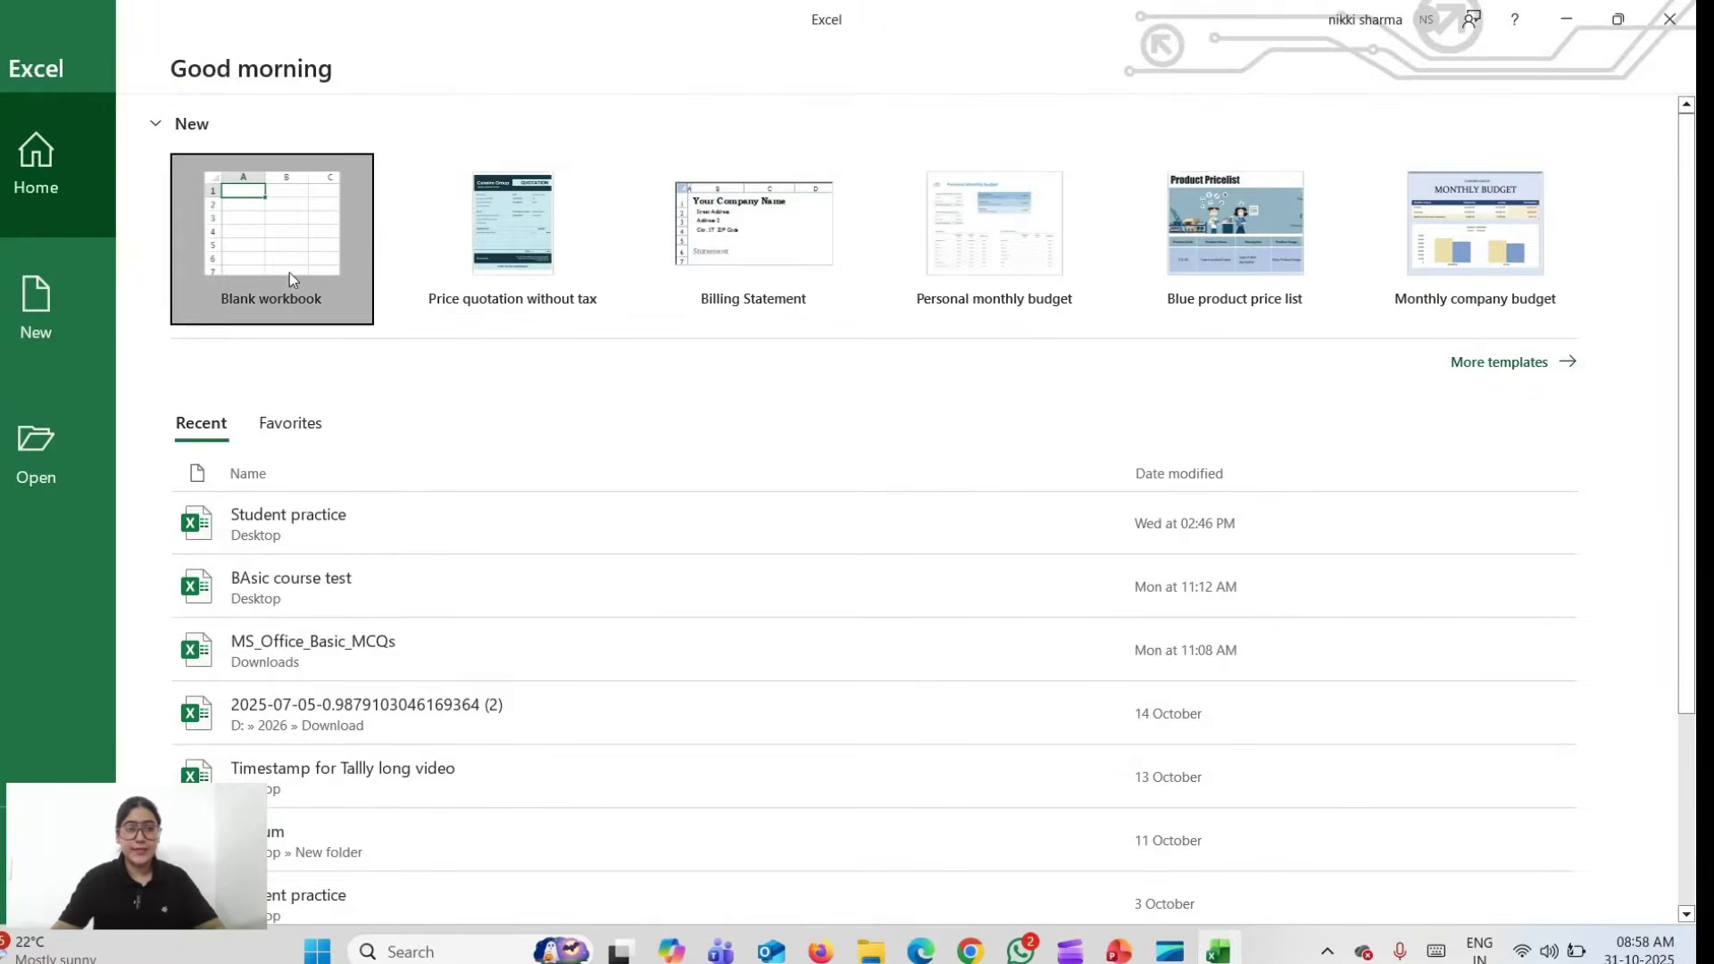
pyautogui.click(289, 271)
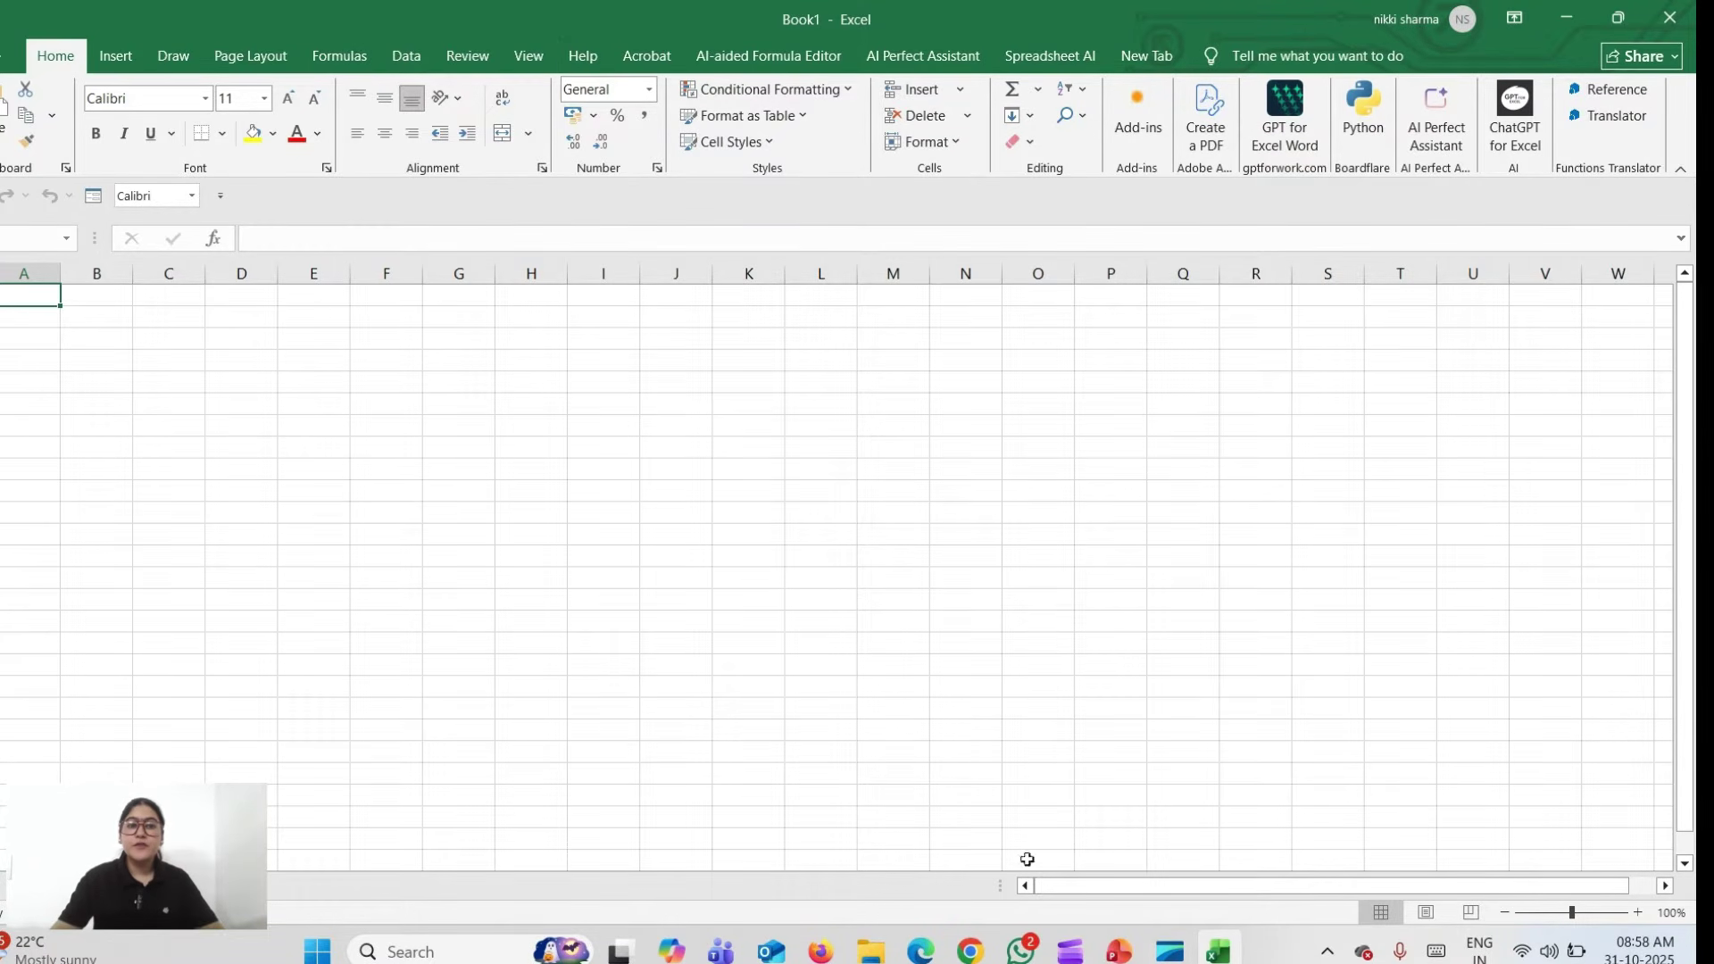
pyautogui.moveTo(1180, 959)
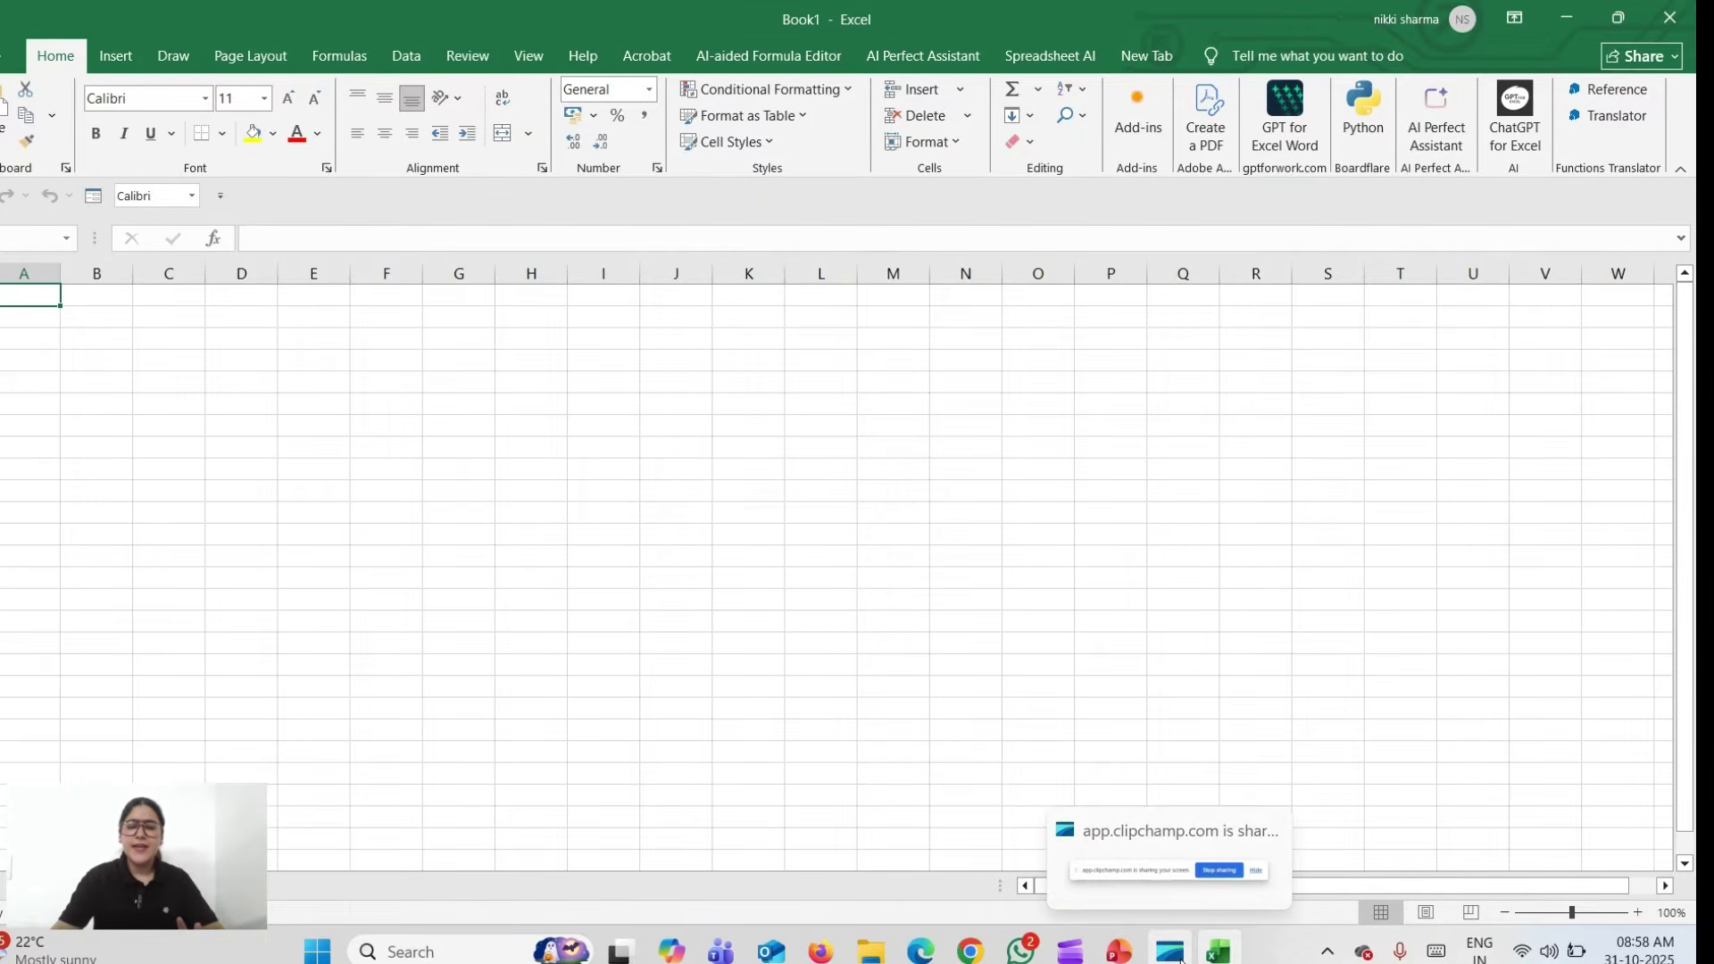
pyautogui.click(971, 952)
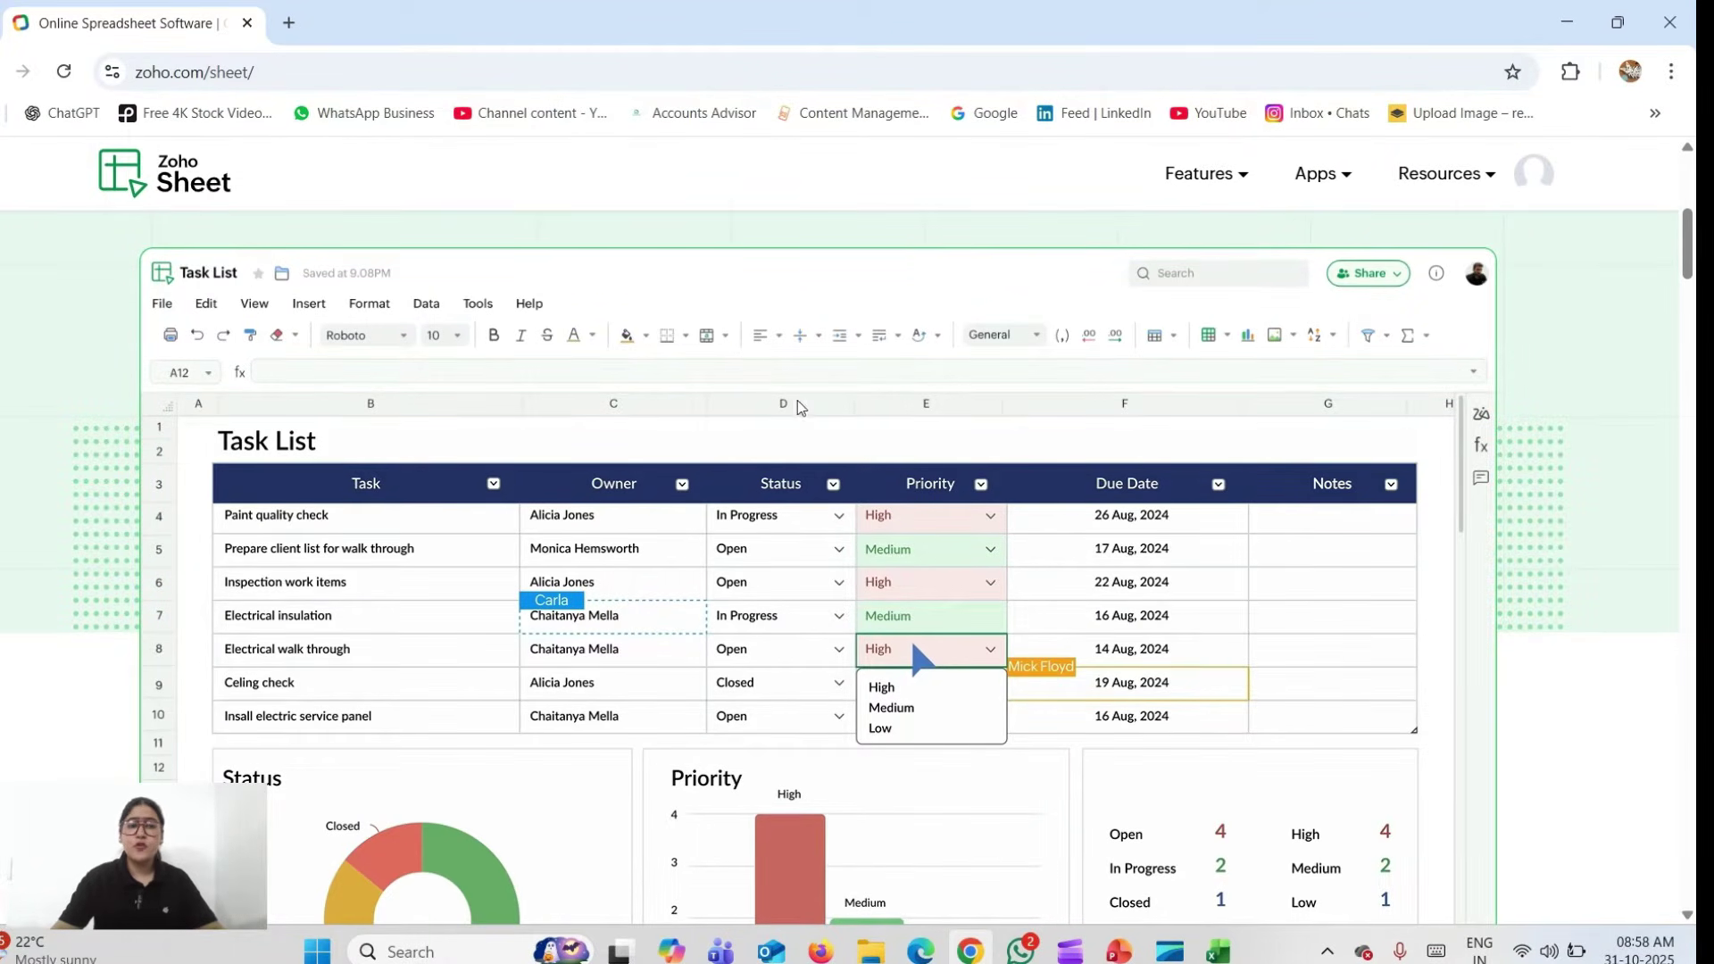
# - Scroll through the Zoho Sheet features page and enter Zoho Sheet via ACCESS ZOHO SHEET
pyautogui.scroll(-3, 899, 496)
pyautogui.scroll(-10, 899, 497)
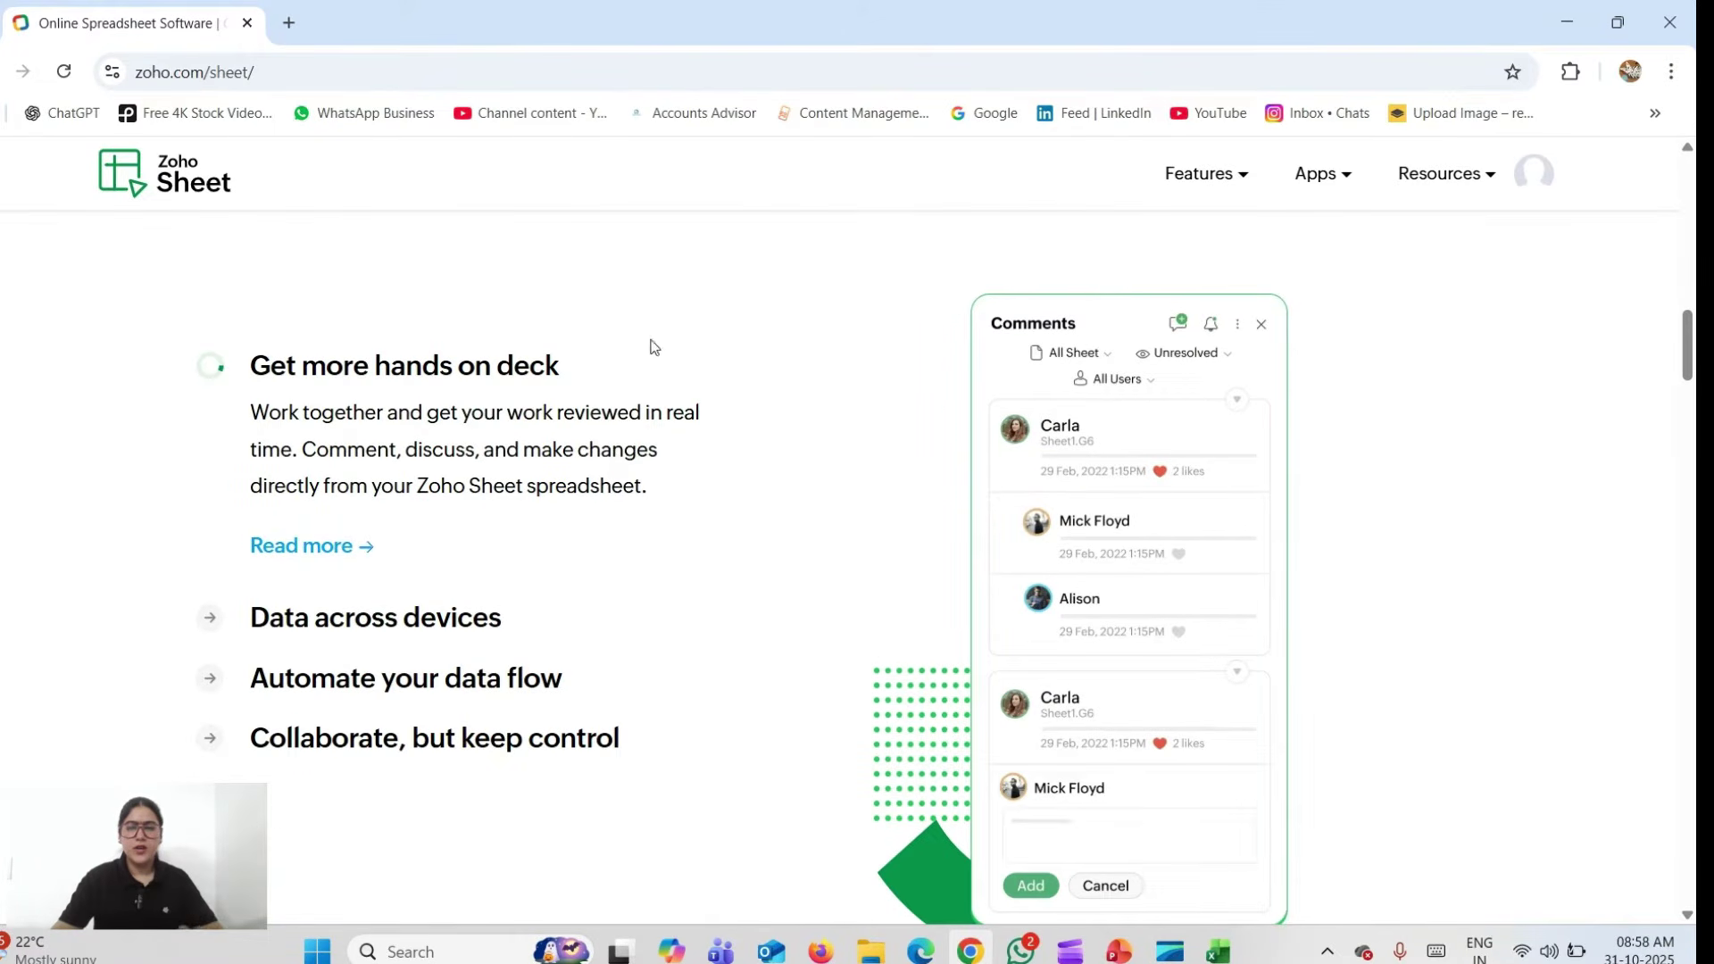
pyautogui.scroll(-3, 643, 623)
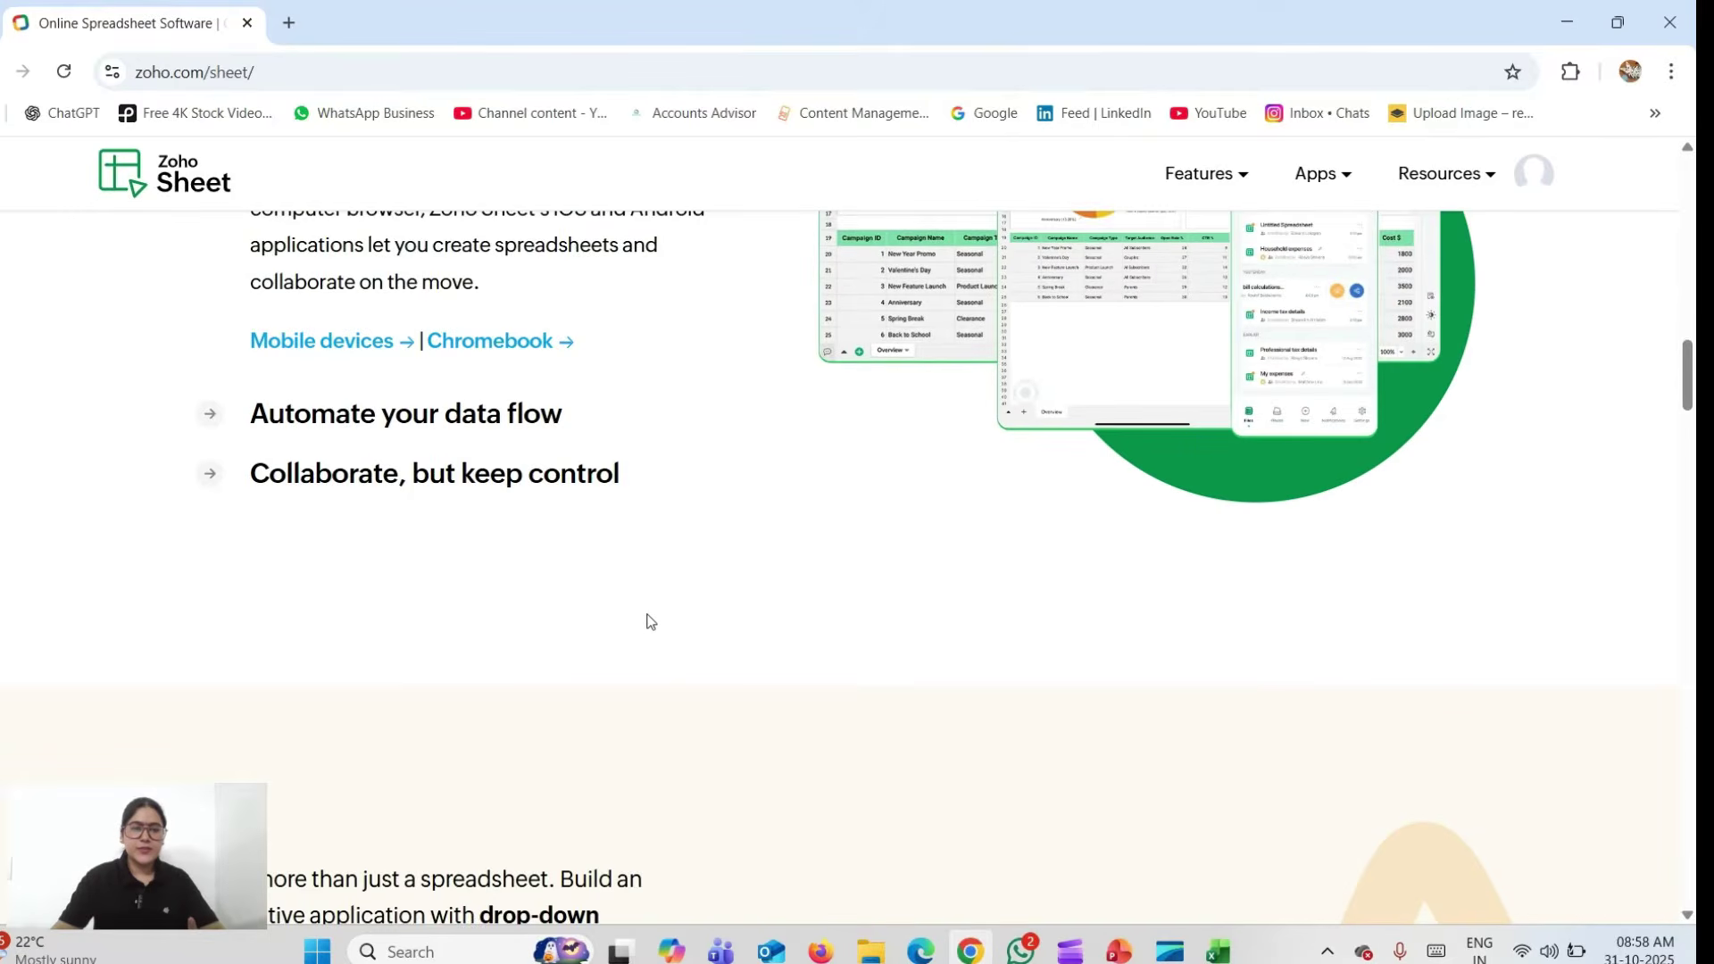
pyautogui.scroll(-12, 650, 622)
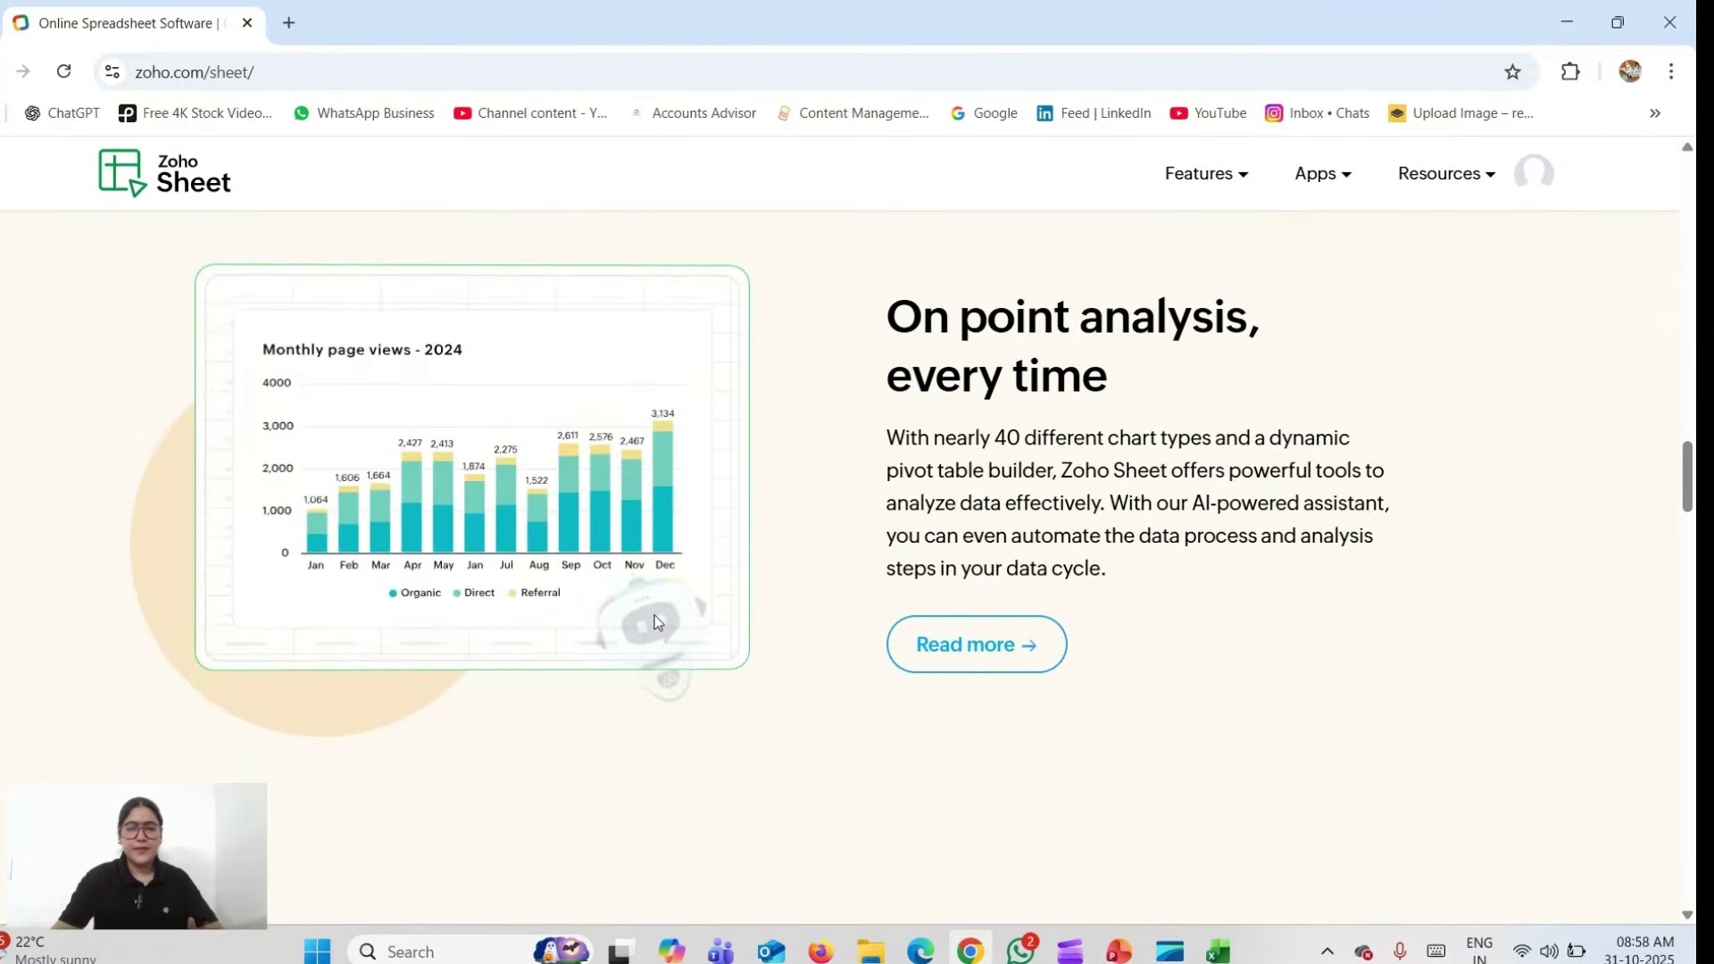
pyautogui.scroll(-10, 655, 616)
pyautogui.scroll(-5, 670, 630)
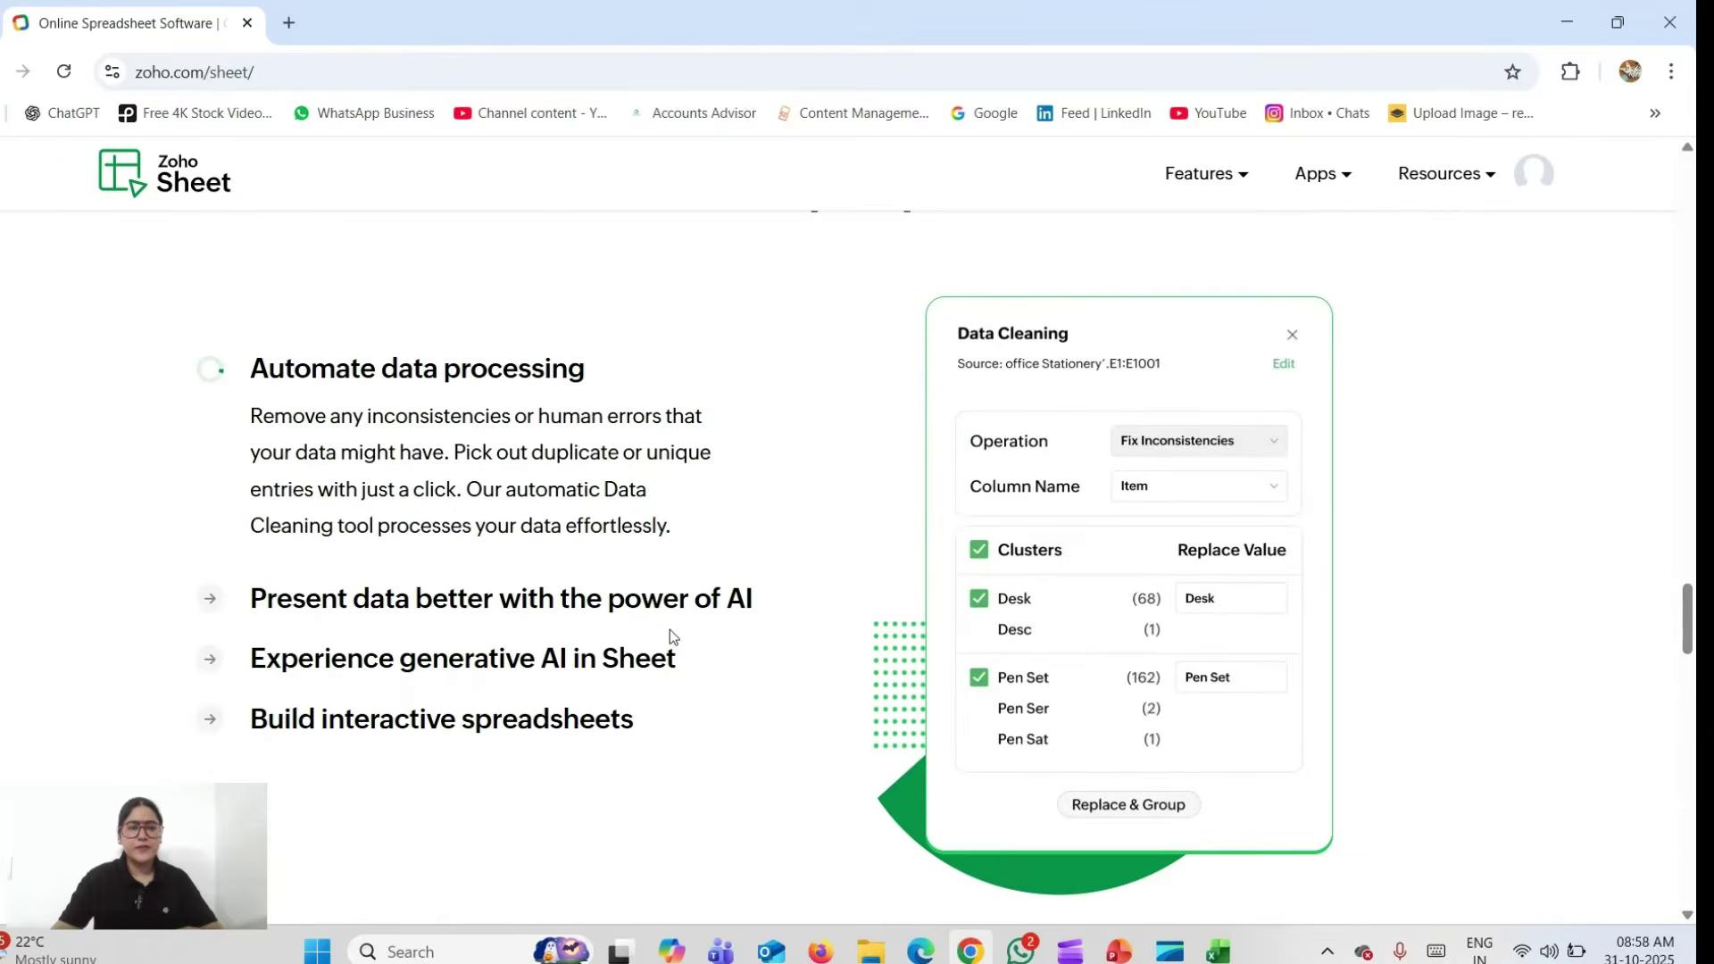
pyautogui.scroll(-5, 670, 632)
pyautogui.scroll(15, 677, 642)
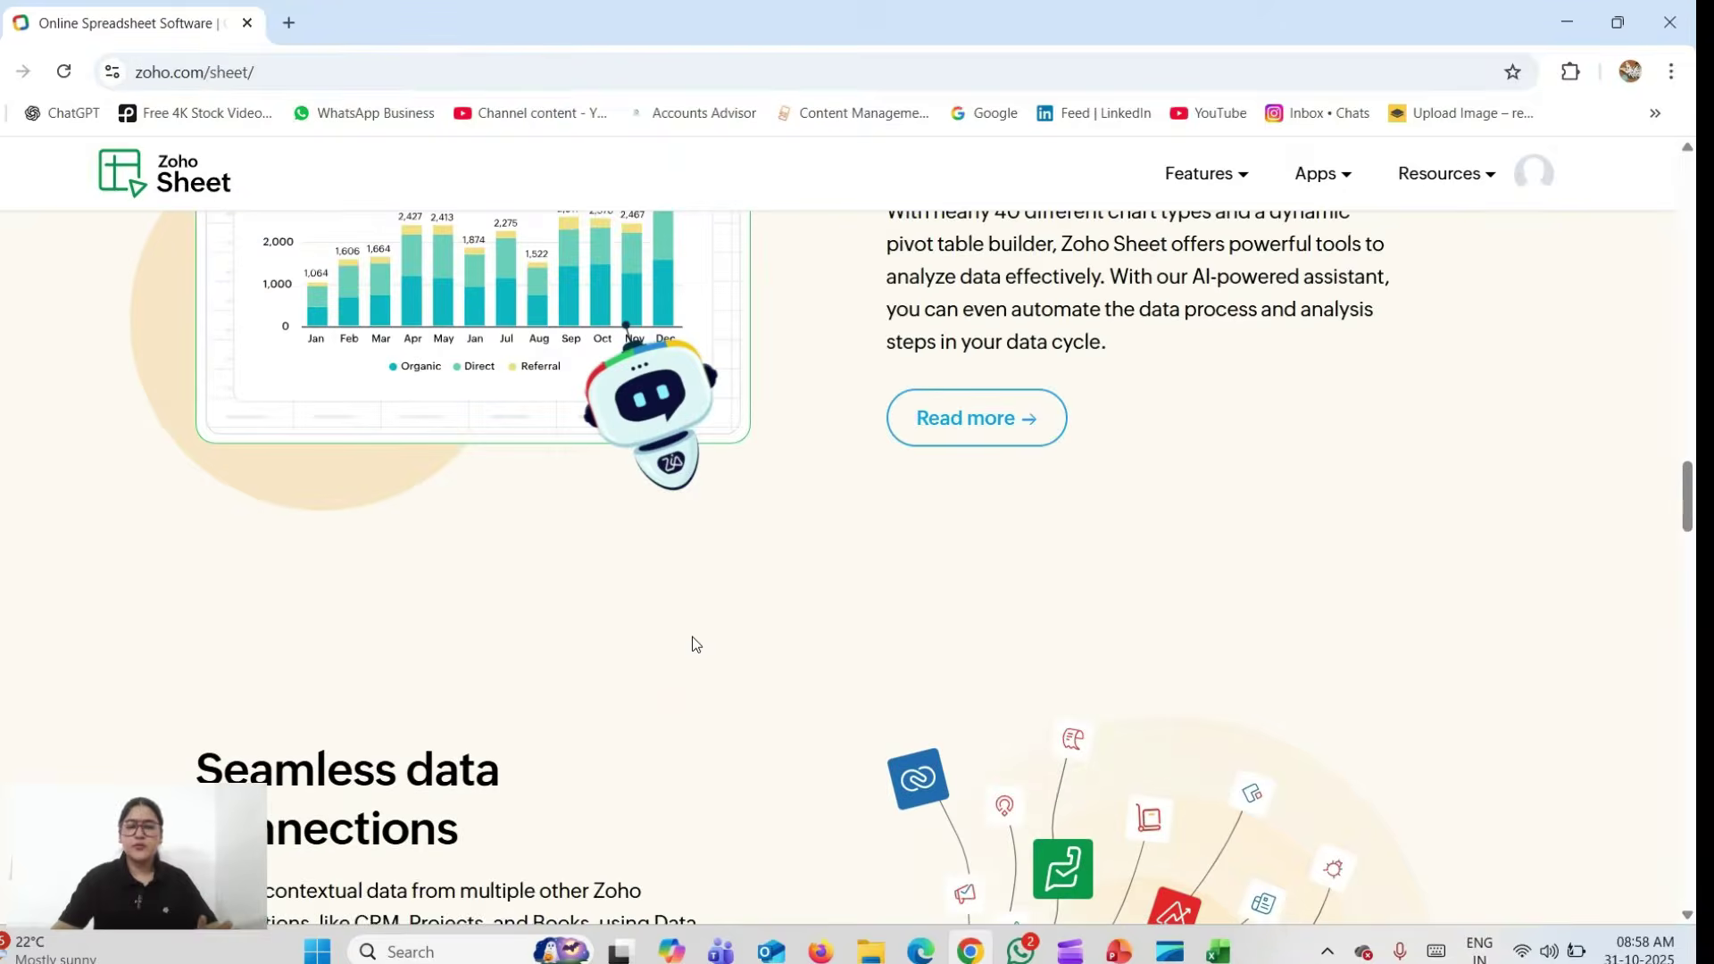
pyautogui.scroll(20, 693, 636)
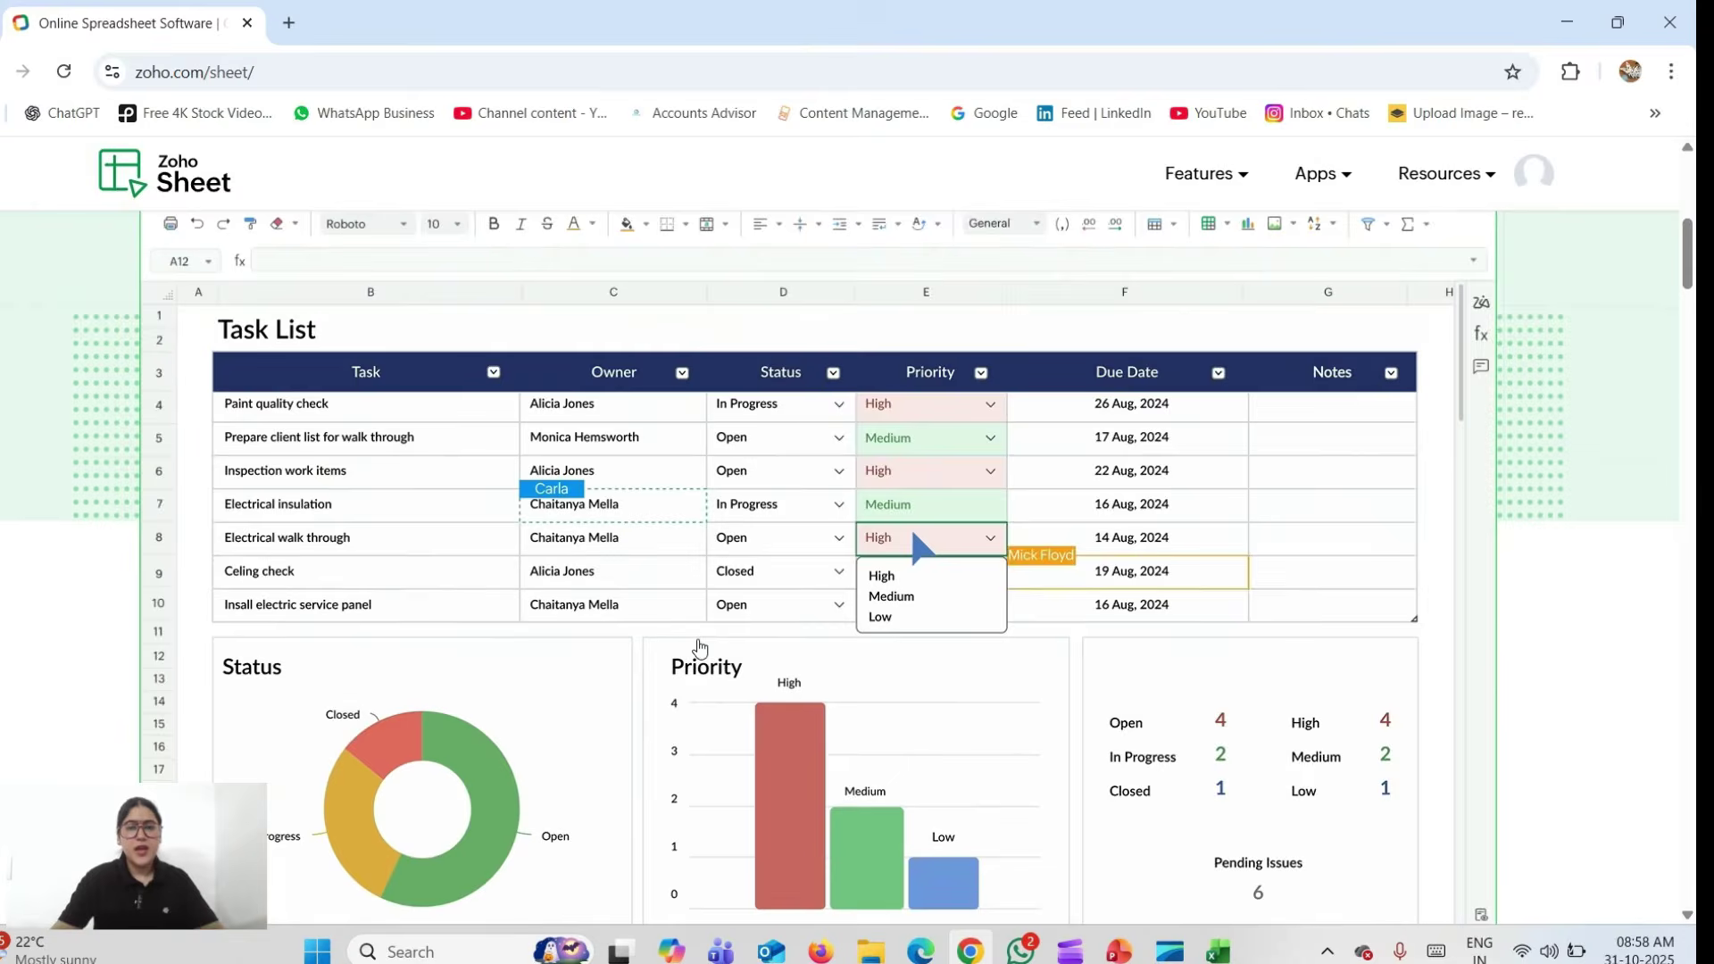
pyautogui.scroll(10, 701, 646)
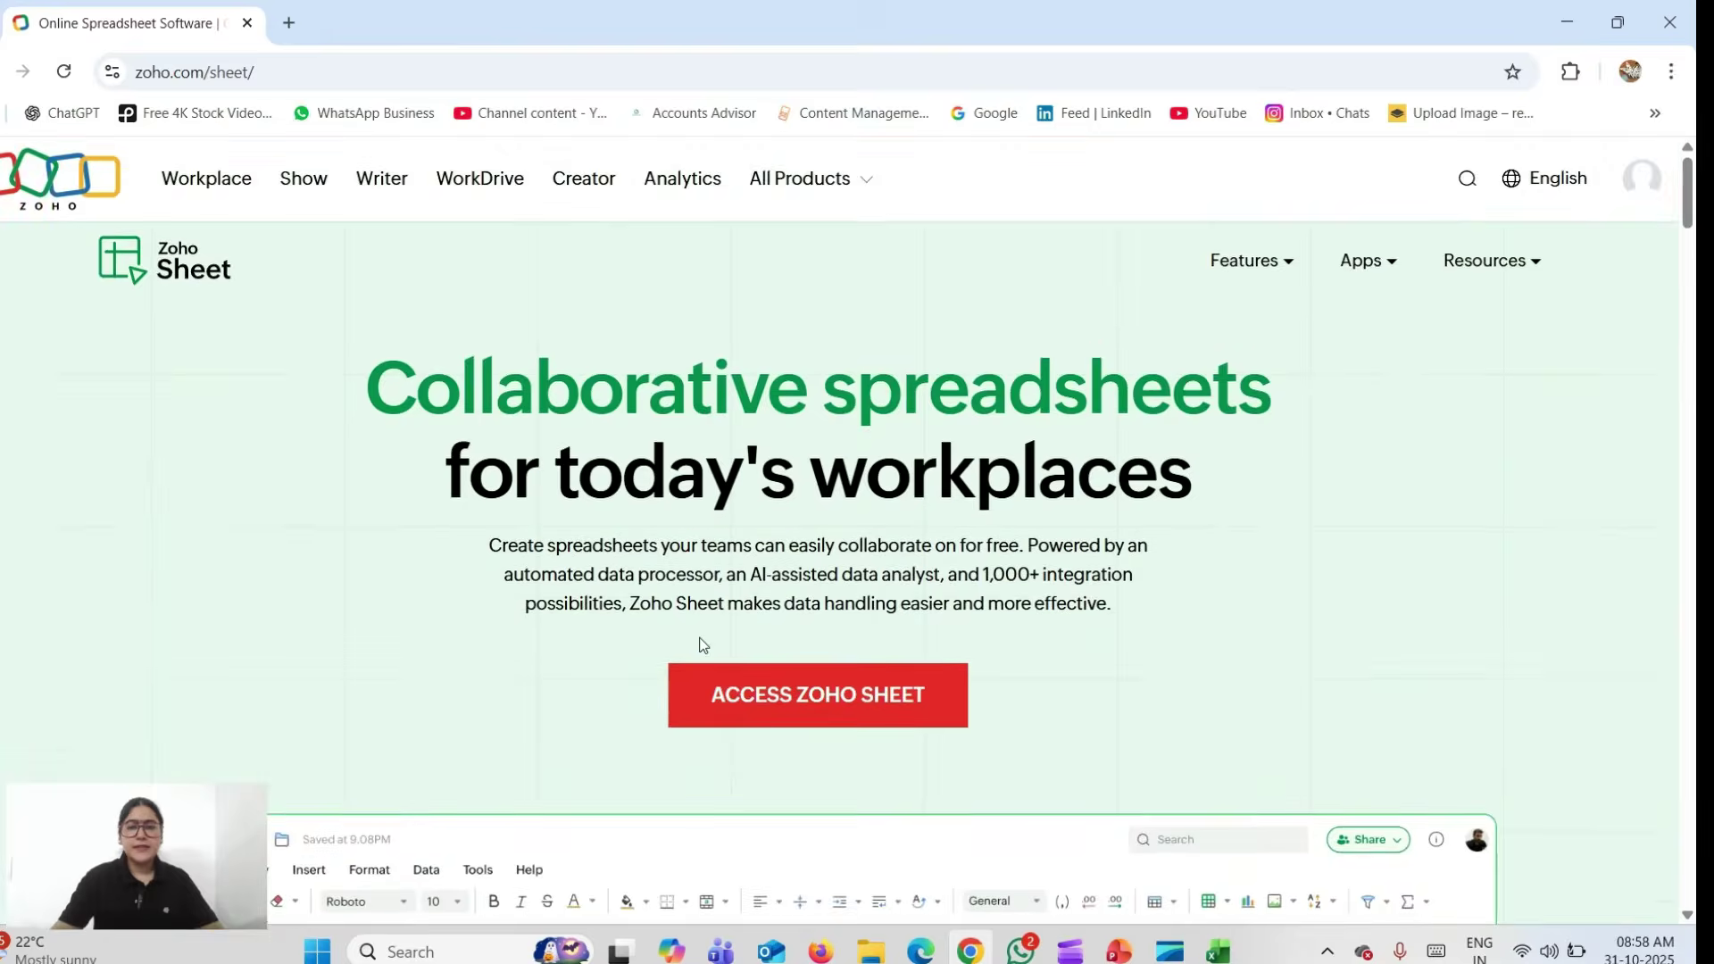
pyautogui.click(815, 708)
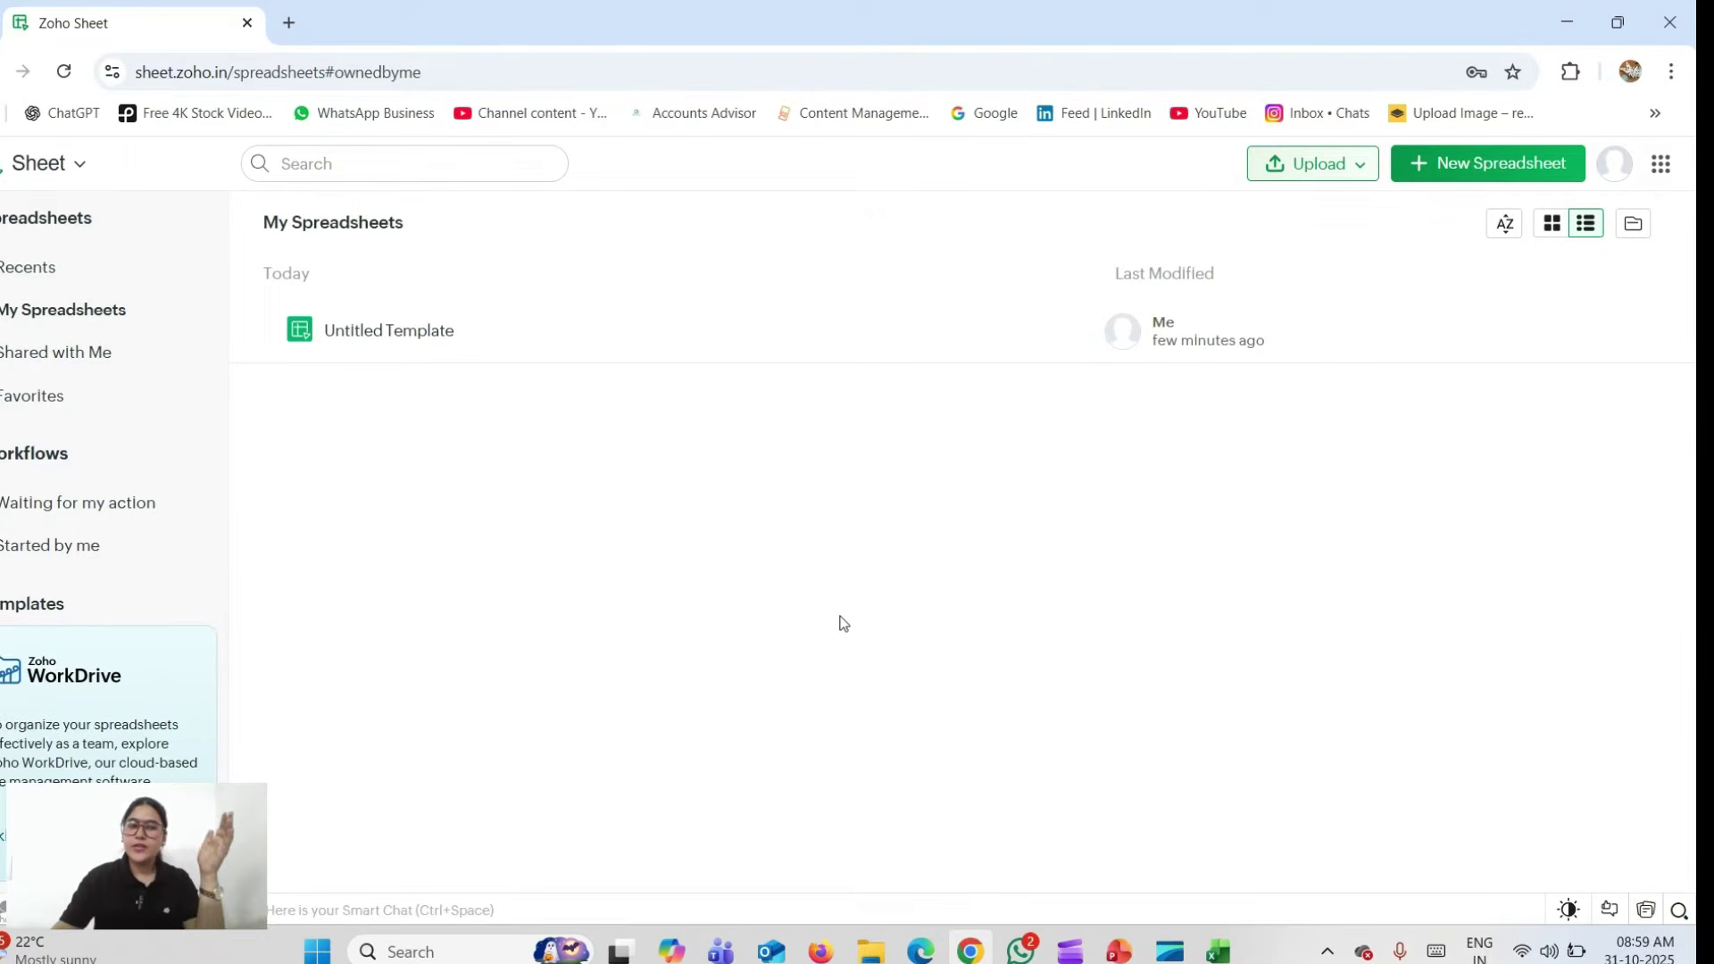
# - Sign out of the Zoho account from the profile avatar and view the logout survey page
pyautogui.click(1605, 171)
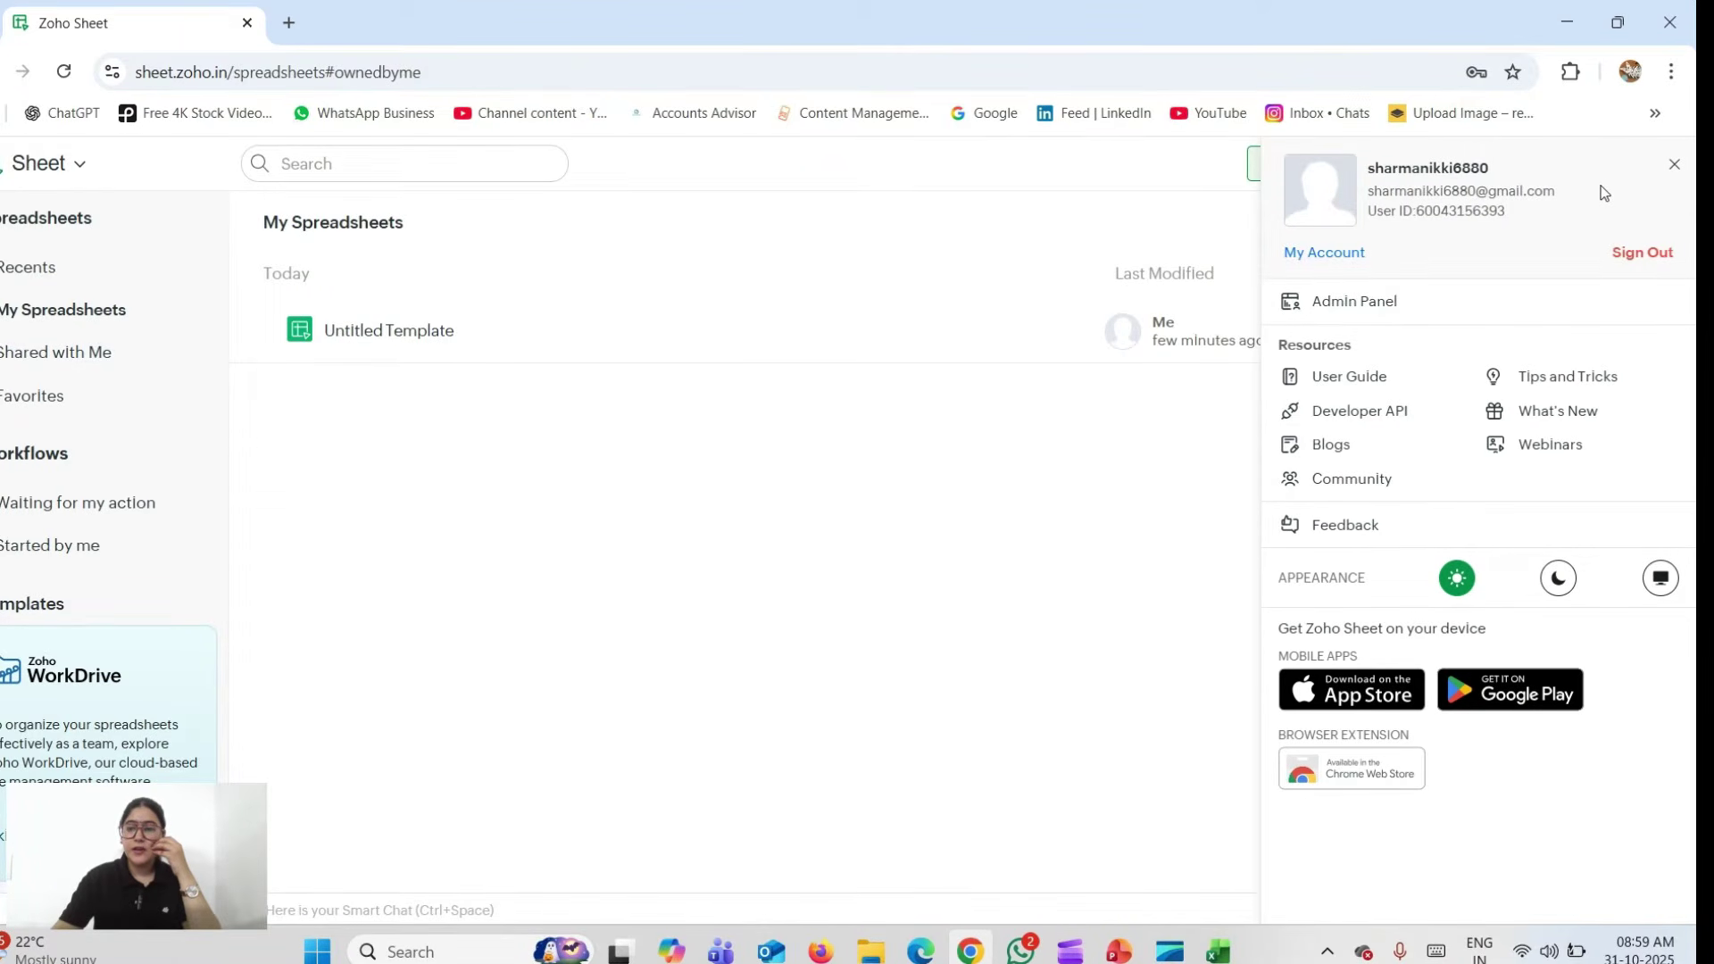
pyautogui.click(1652, 265)
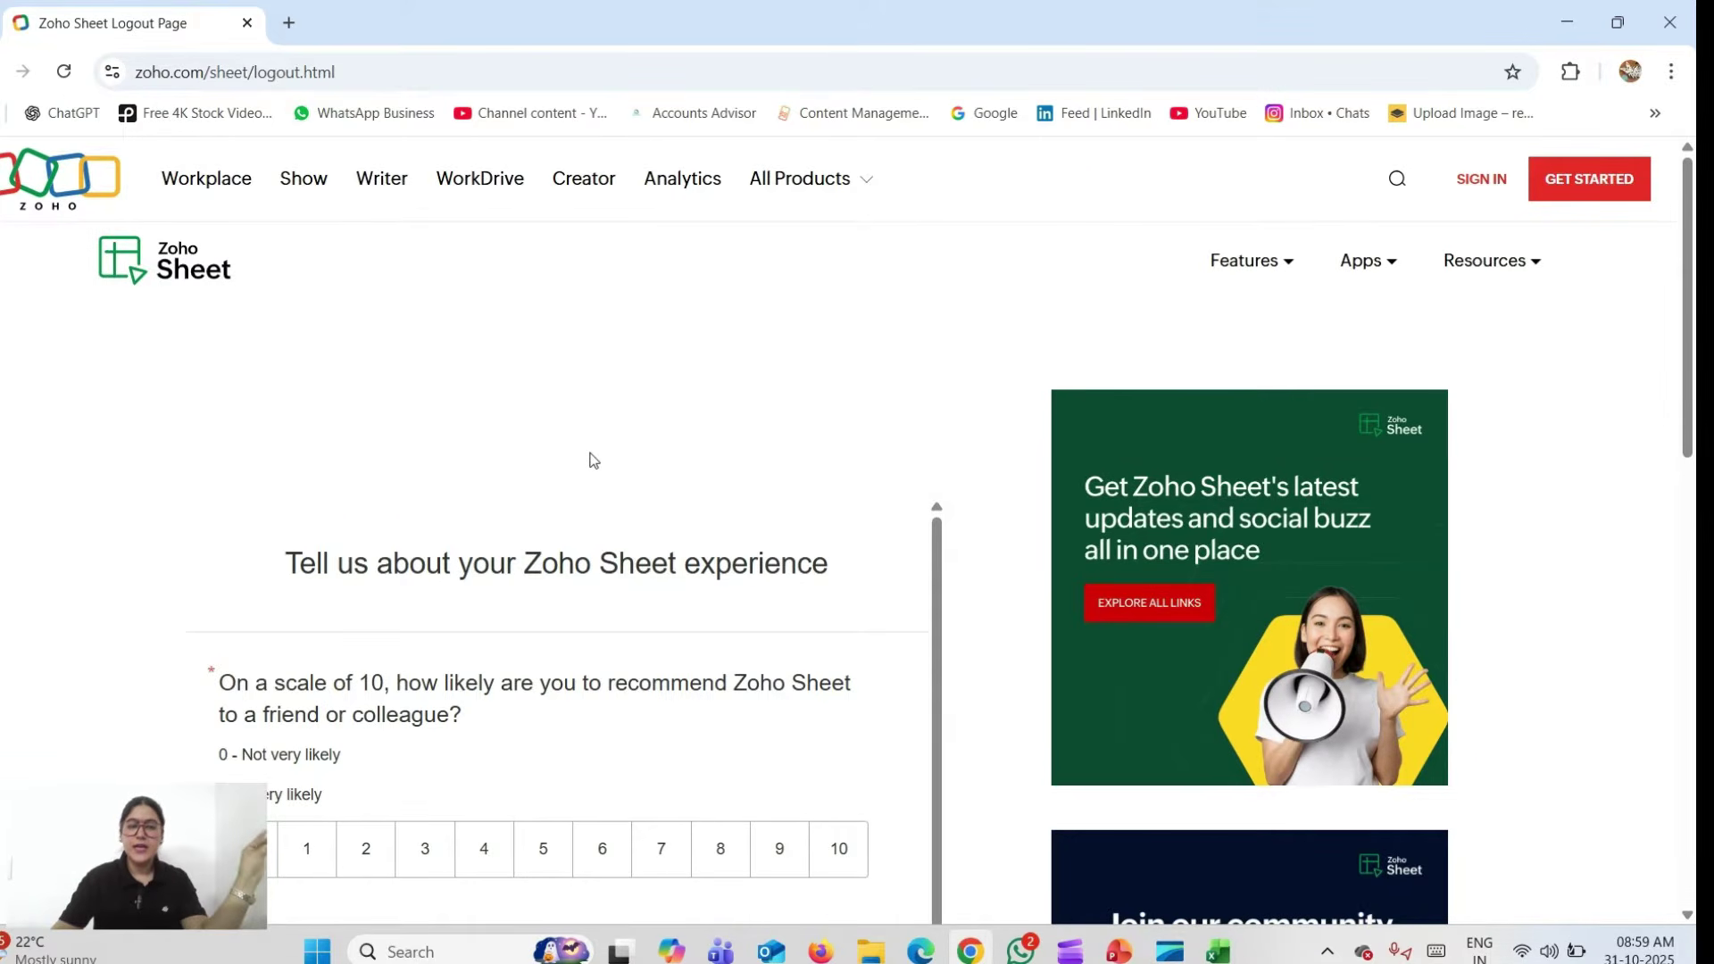
pyautogui.scroll(-3, 594, 460)
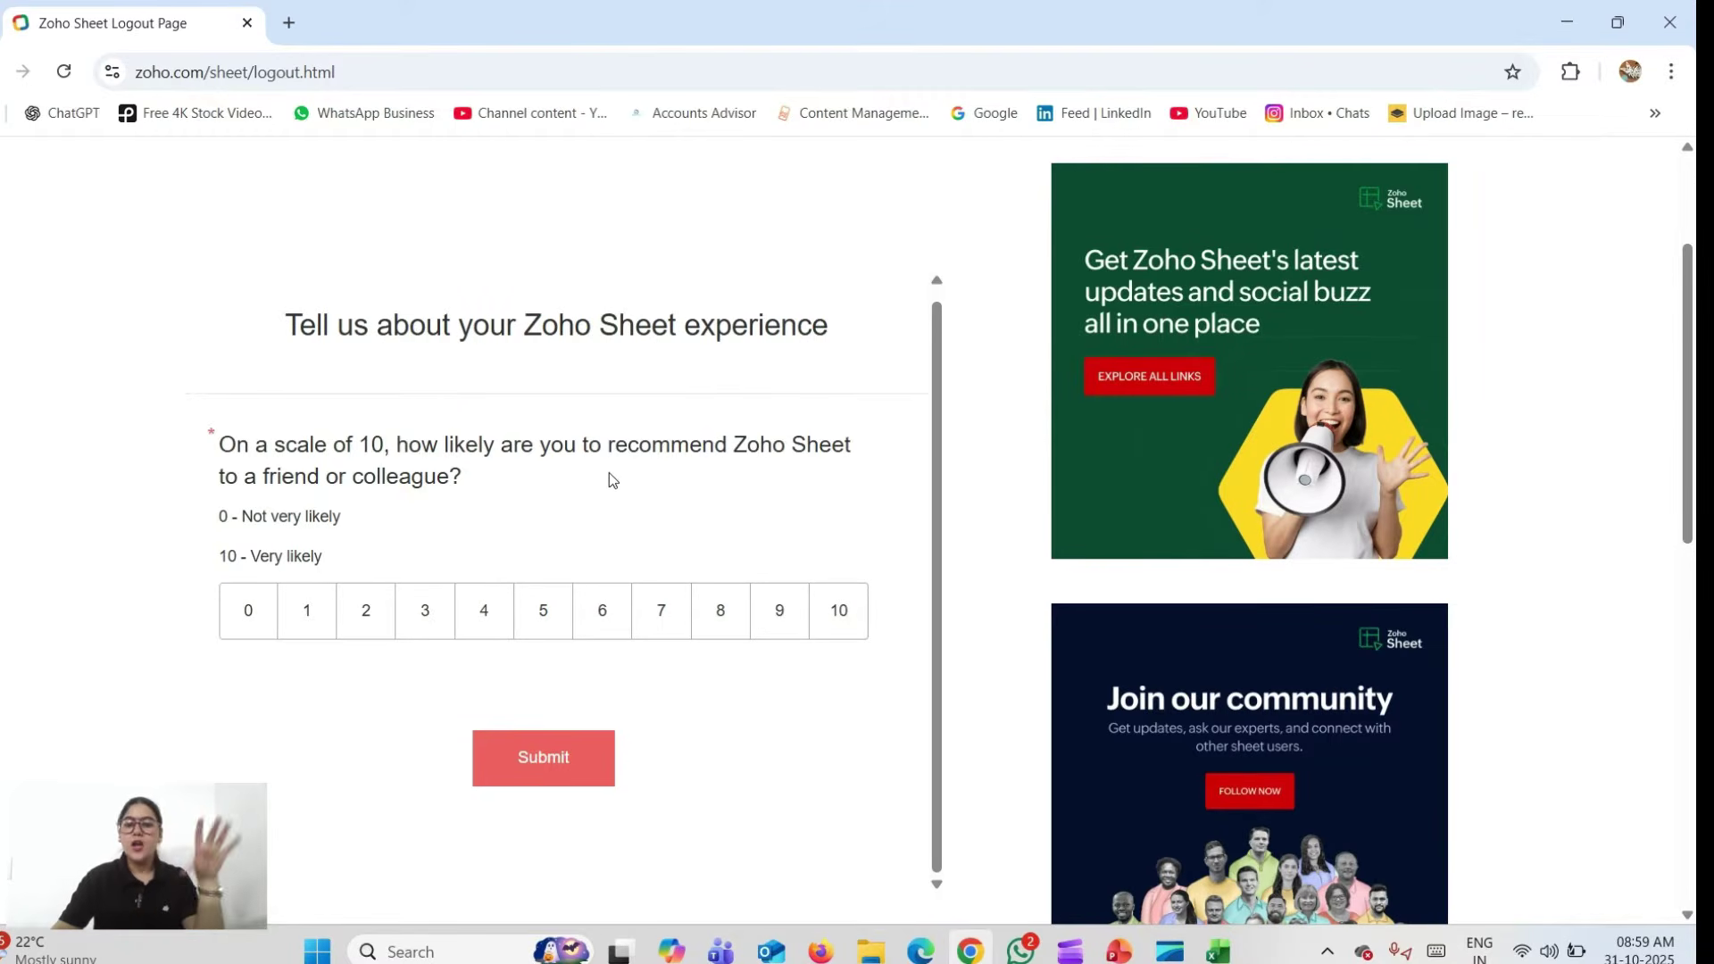
pyautogui.scroll(3, 893, 614)
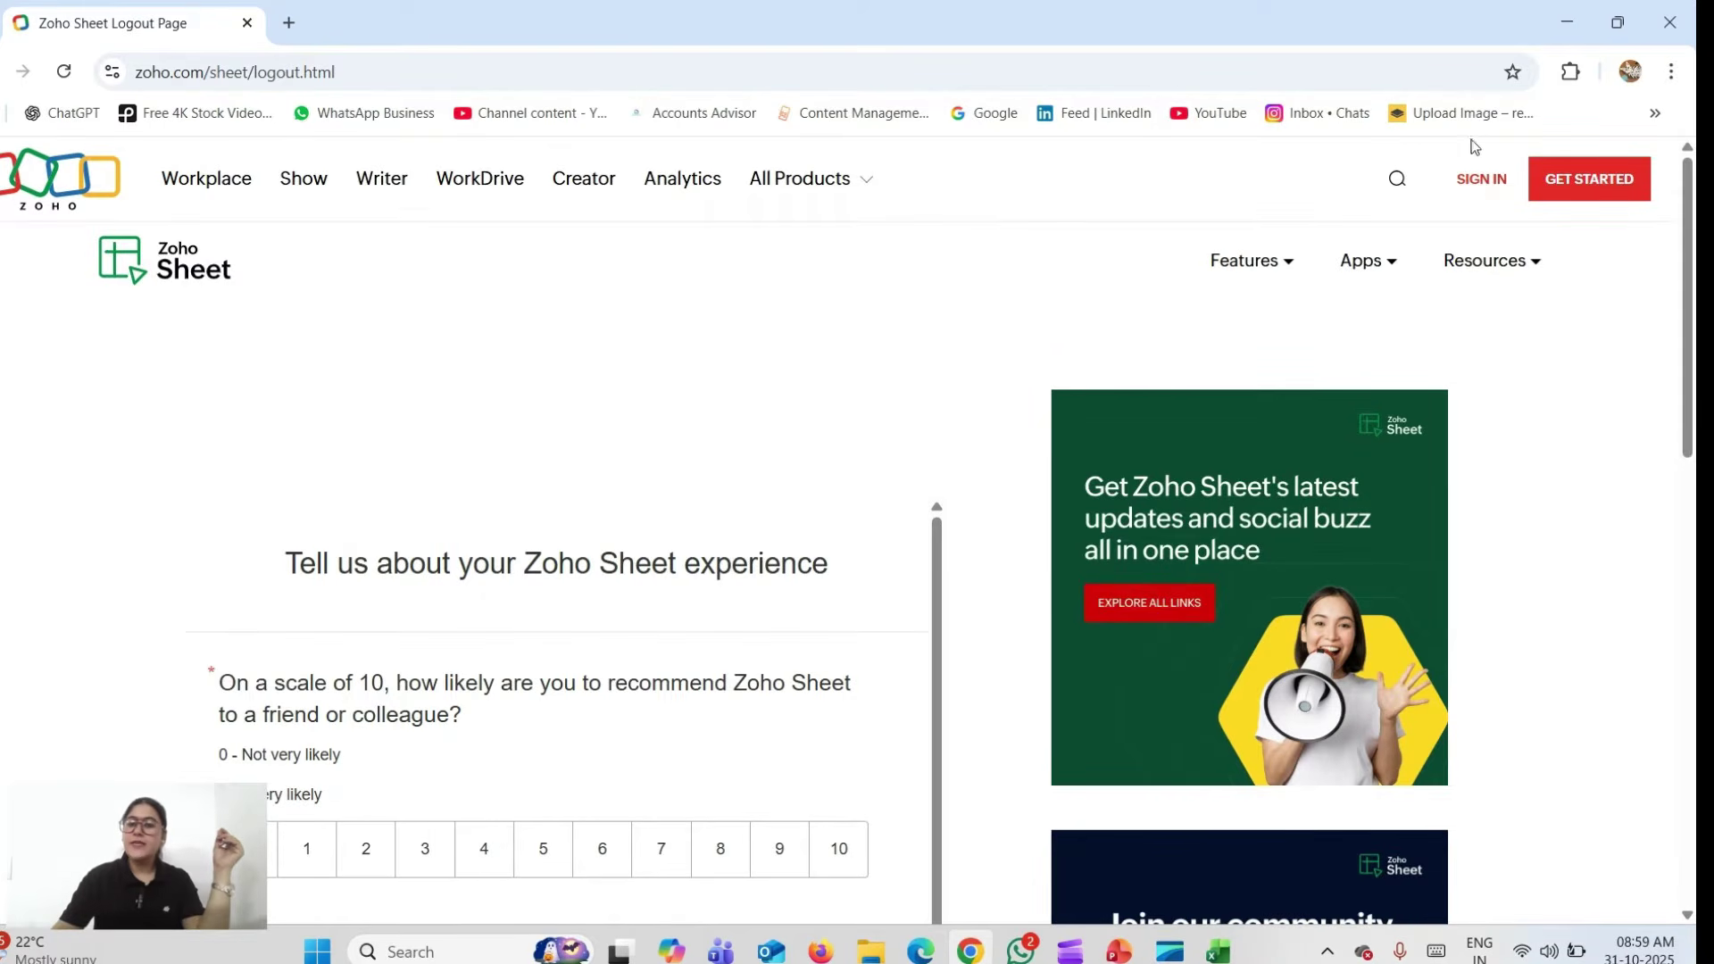
# - Try the sign-up form with the saved e-mail and password, then go back and choose SIGN IN
pyautogui.click(1586, 192)
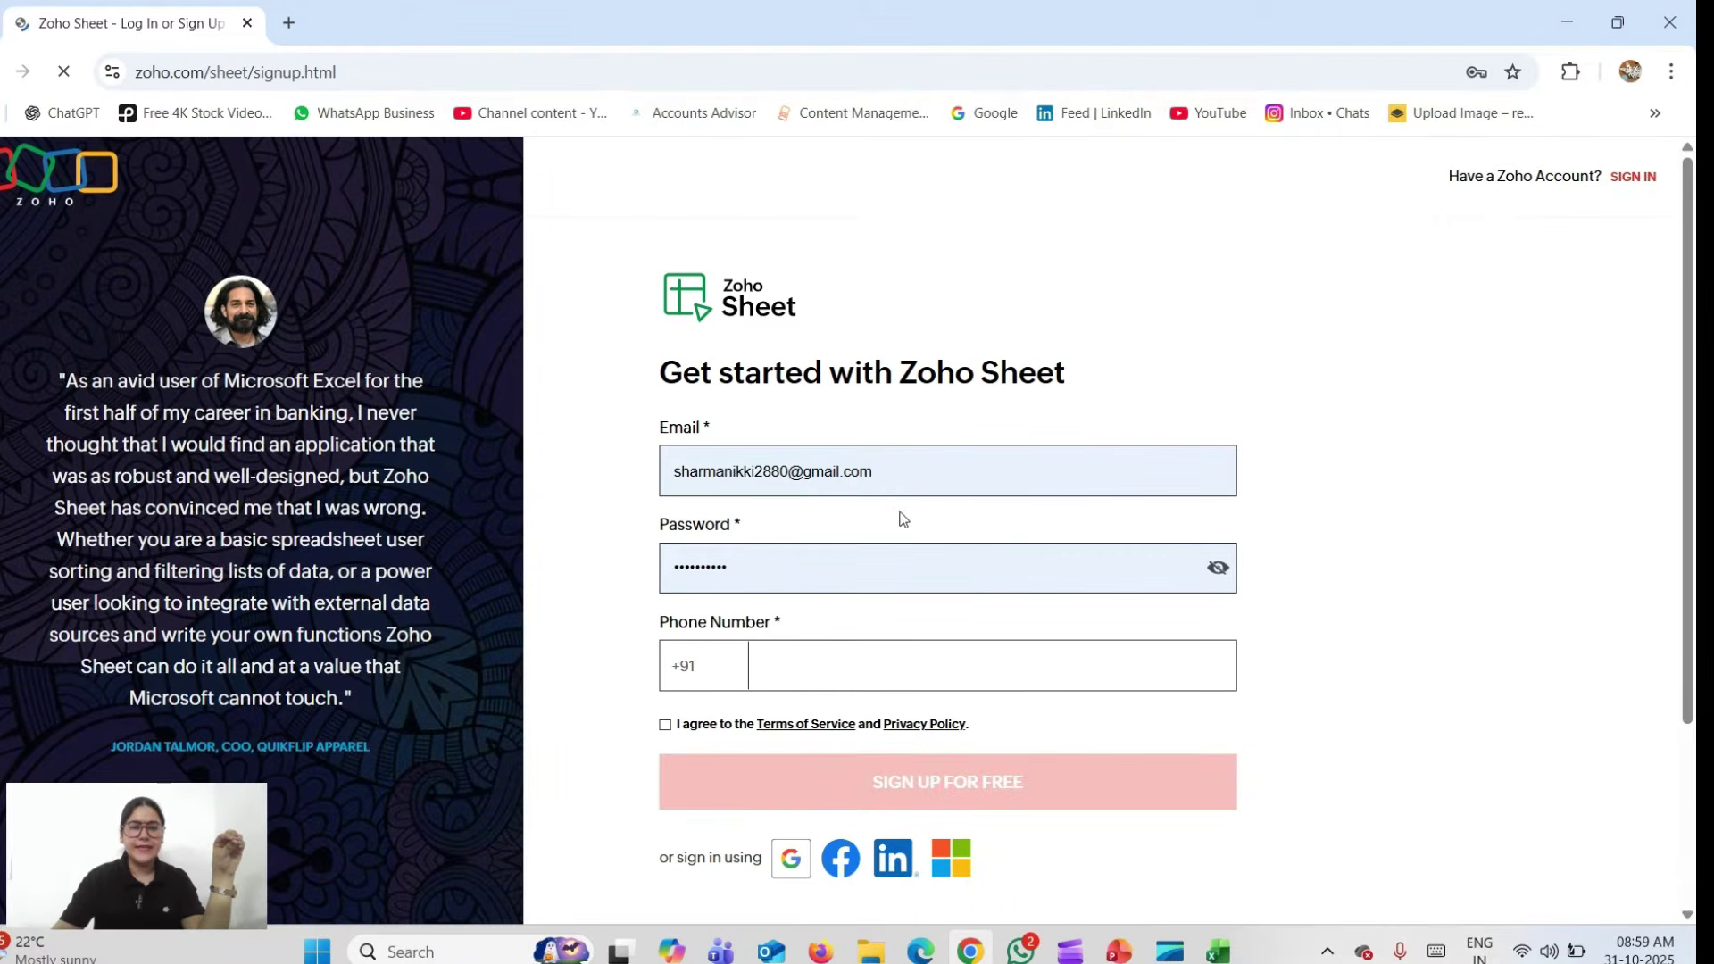
pyautogui.moveTo(906, 468); pyautogui.dragTo(607, 446)
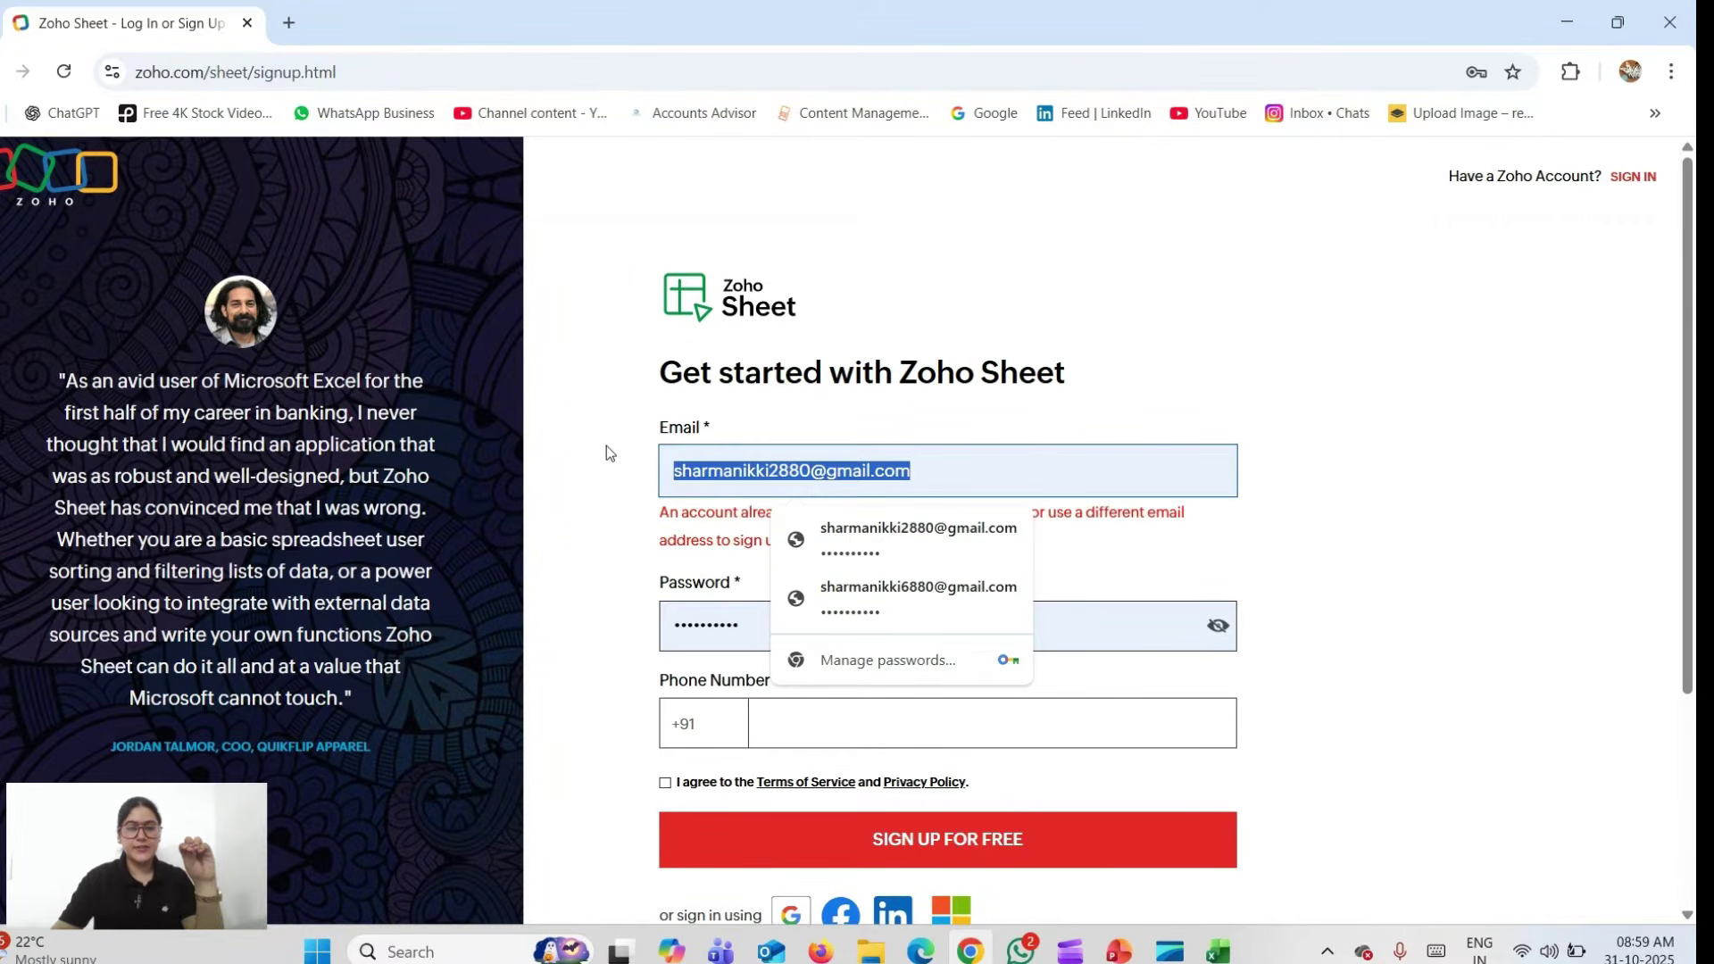
pyautogui.click(606, 446)
pyautogui.scroll(-1, 822, 548)
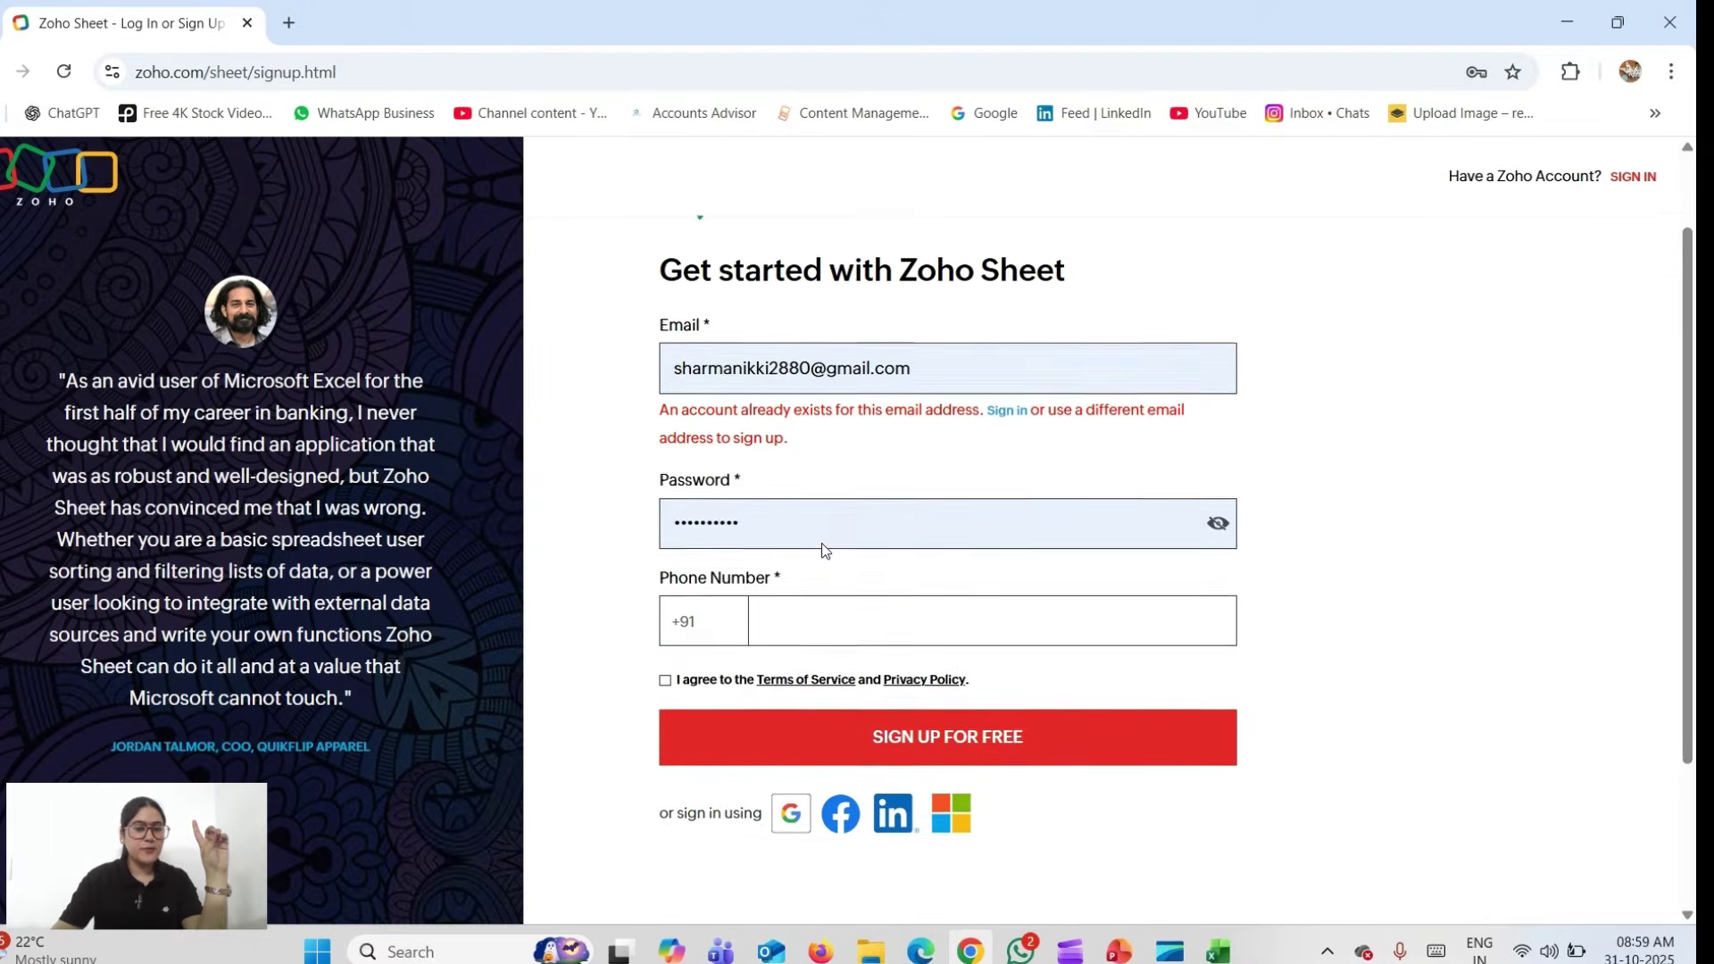
pyautogui.moveTo(830, 516); pyautogui.dragTo(662, 504)
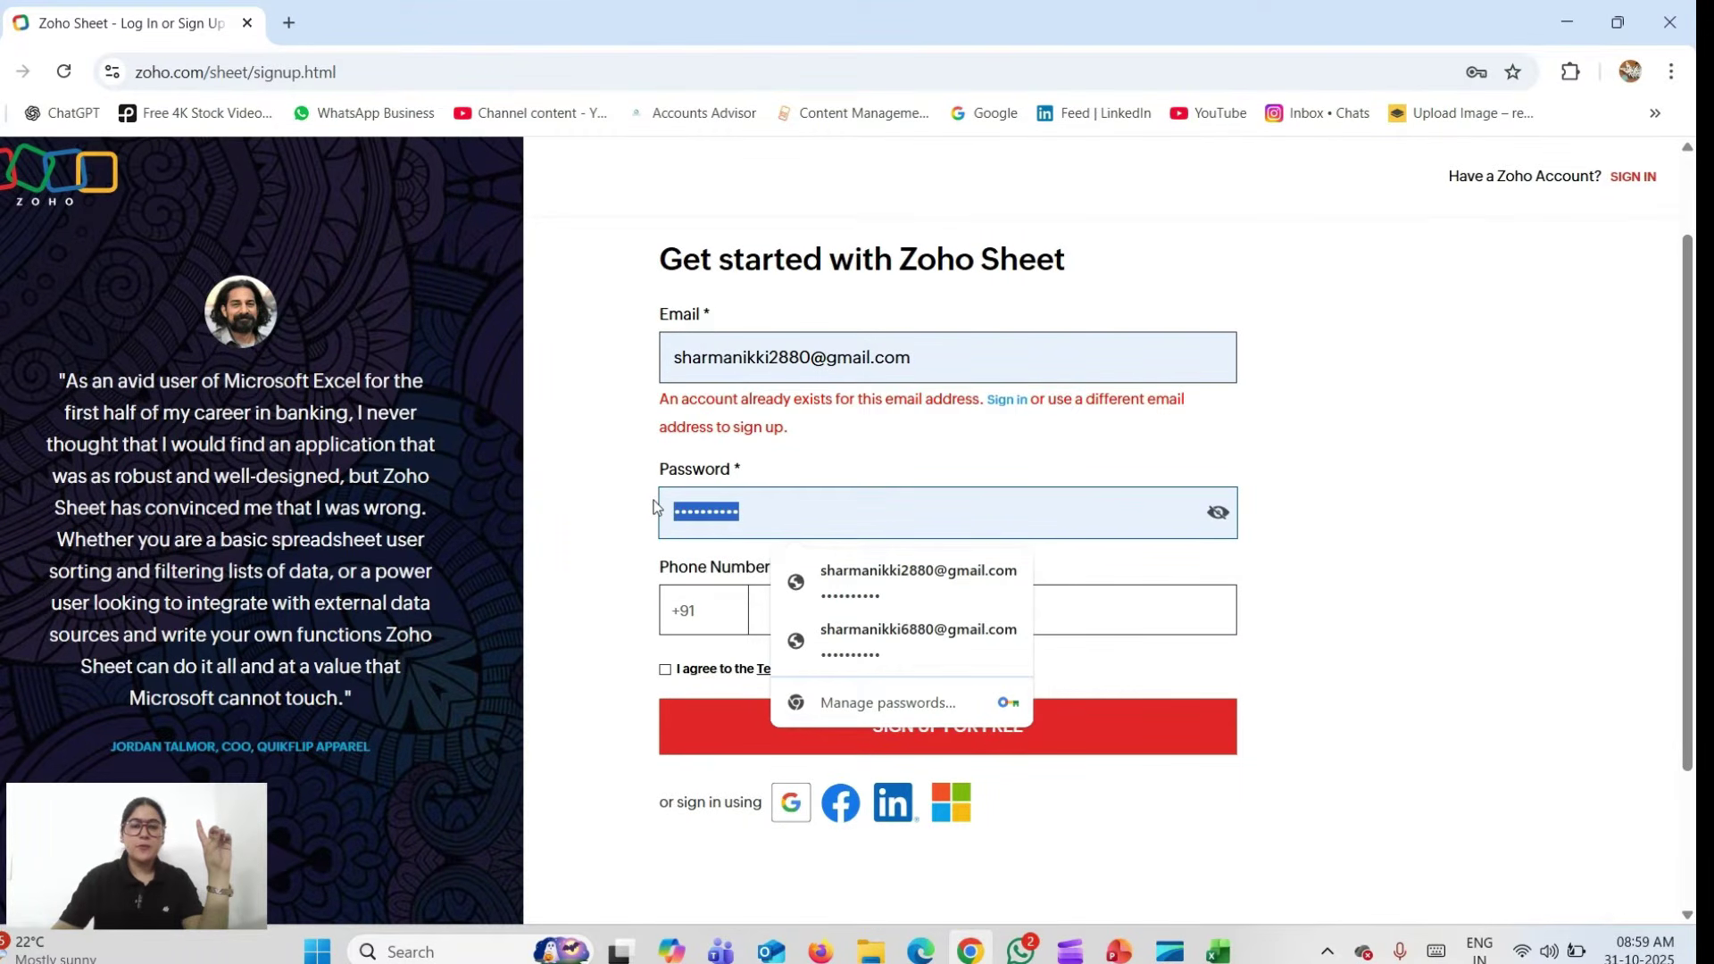
pyautogui.scroll(-2, 735, 537)
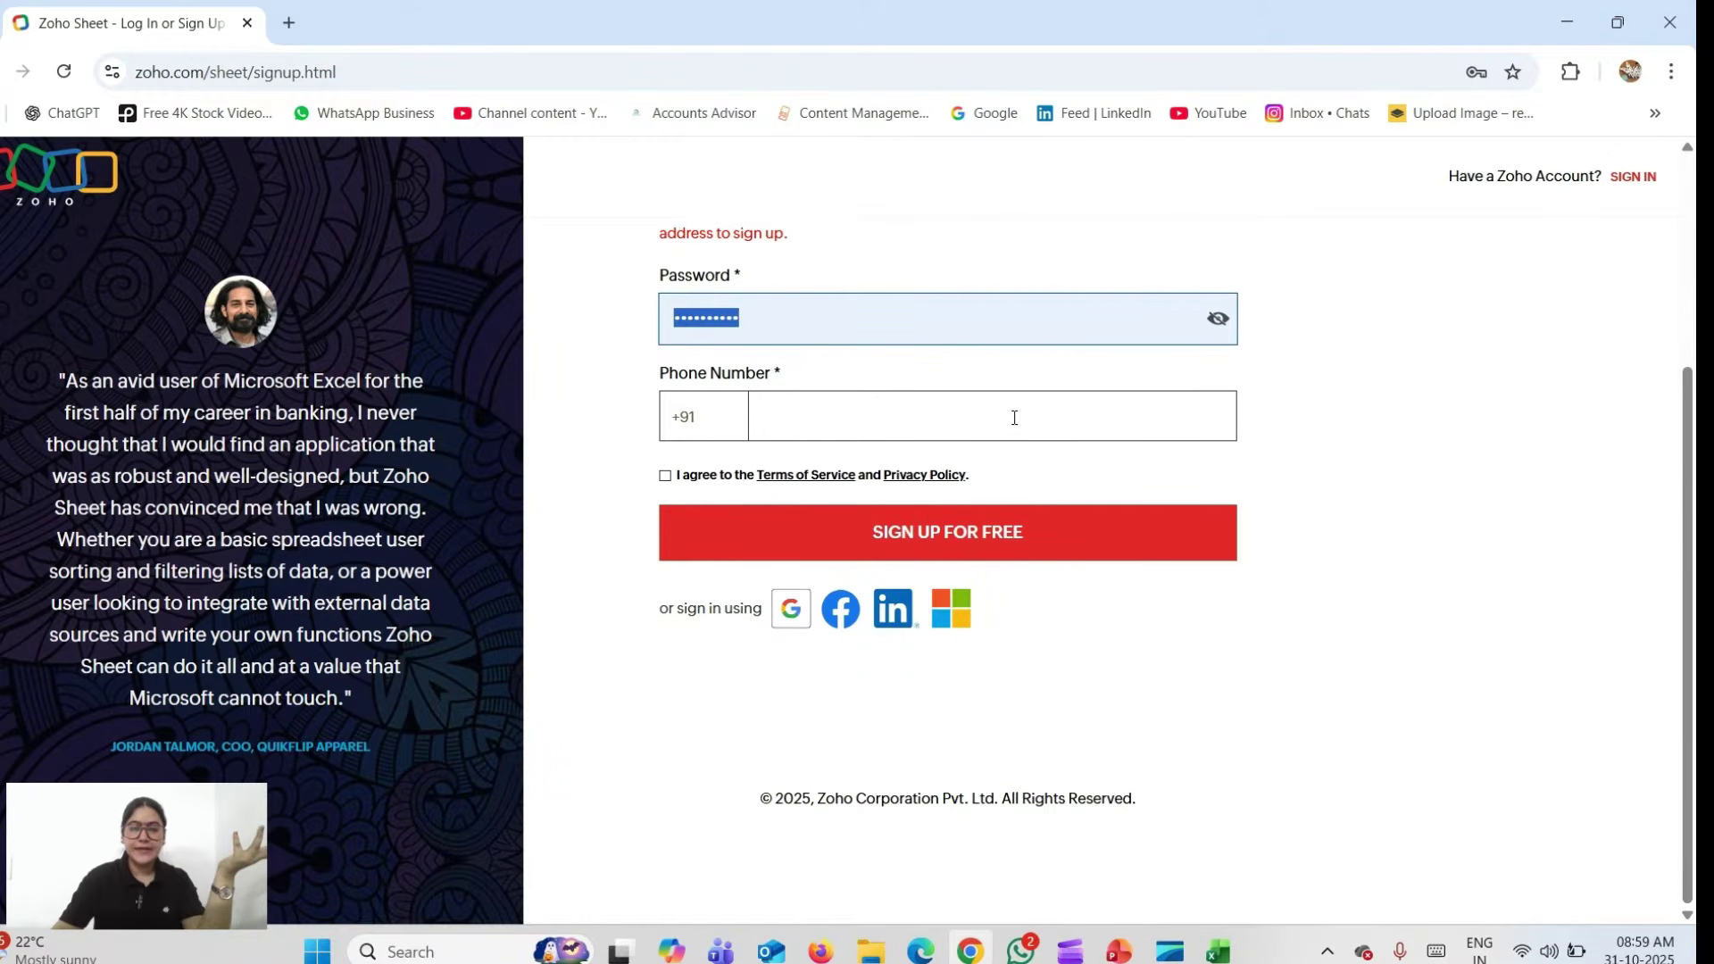
pyautogui.scroll(3, 969, 553)
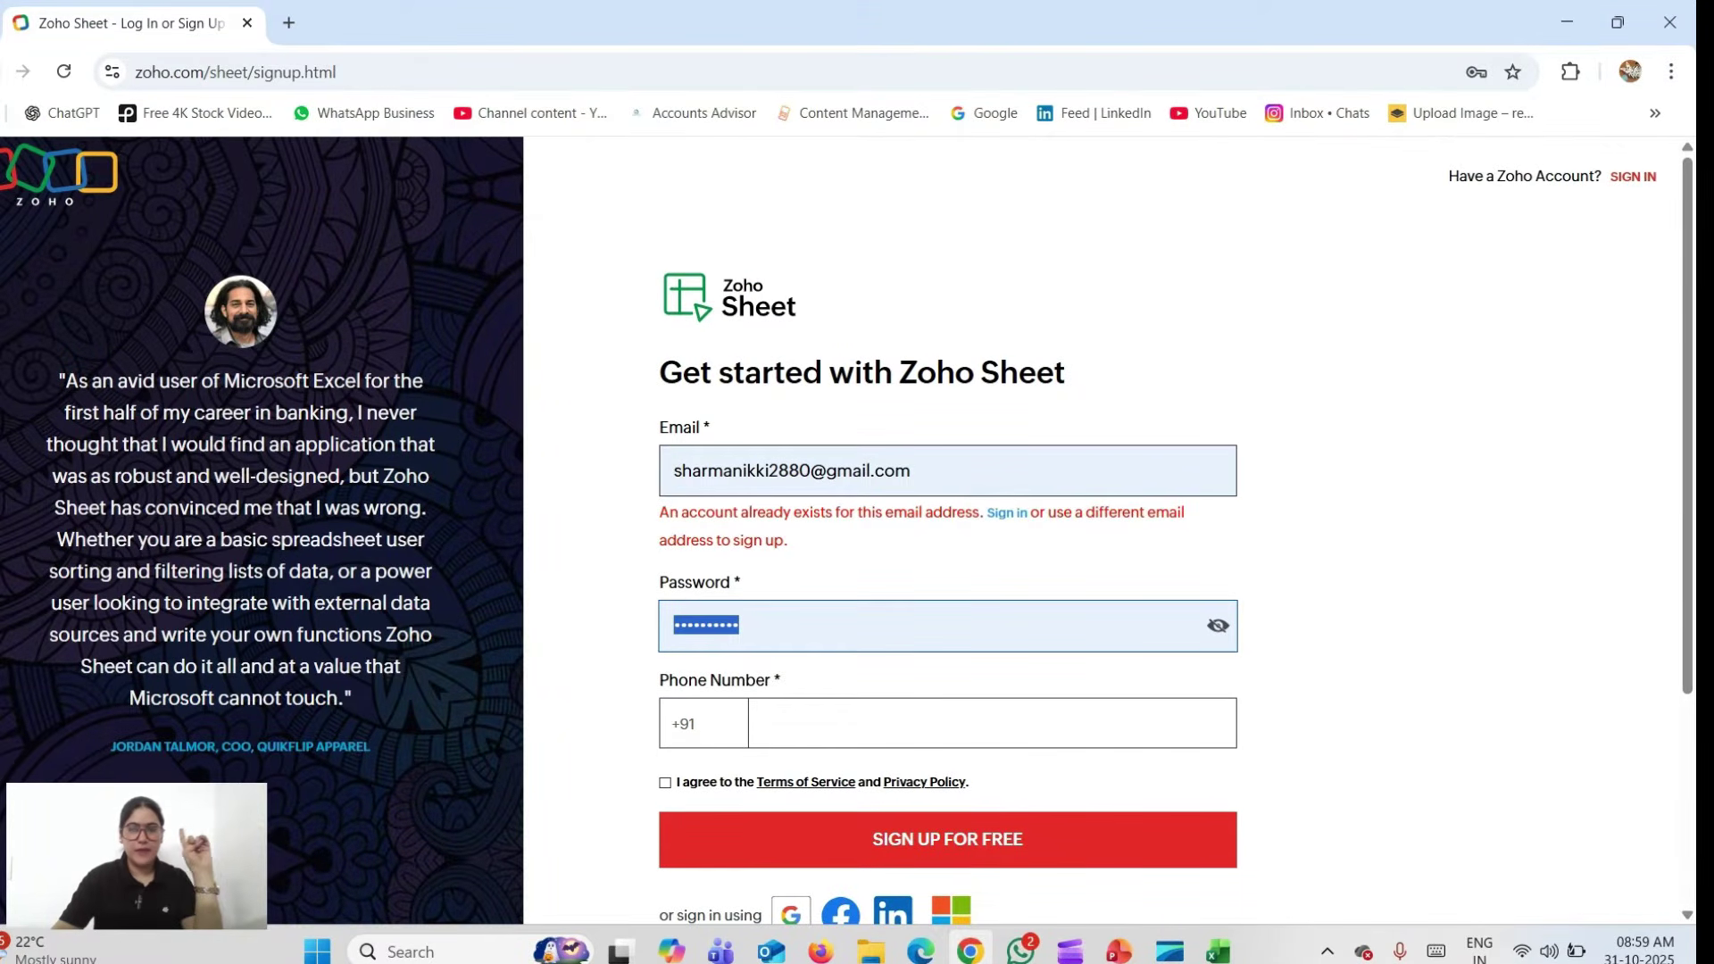
pyautogui.hotkey('alt', 'Left')
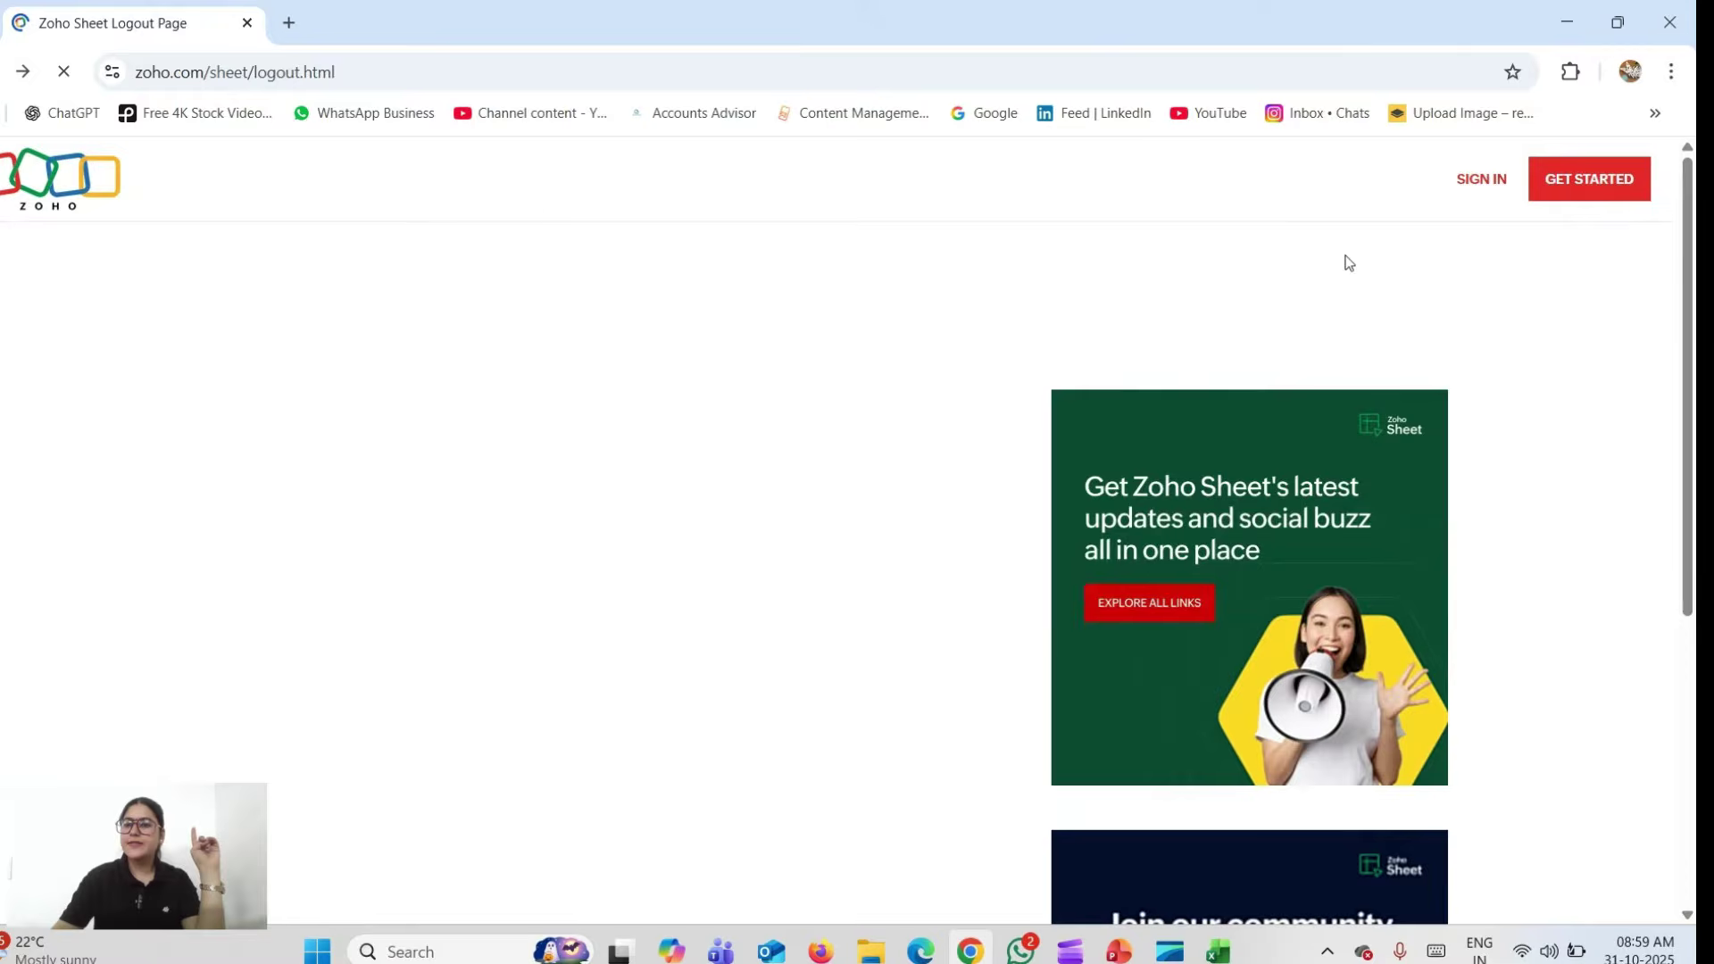
pyautogui.click(1478, 184)
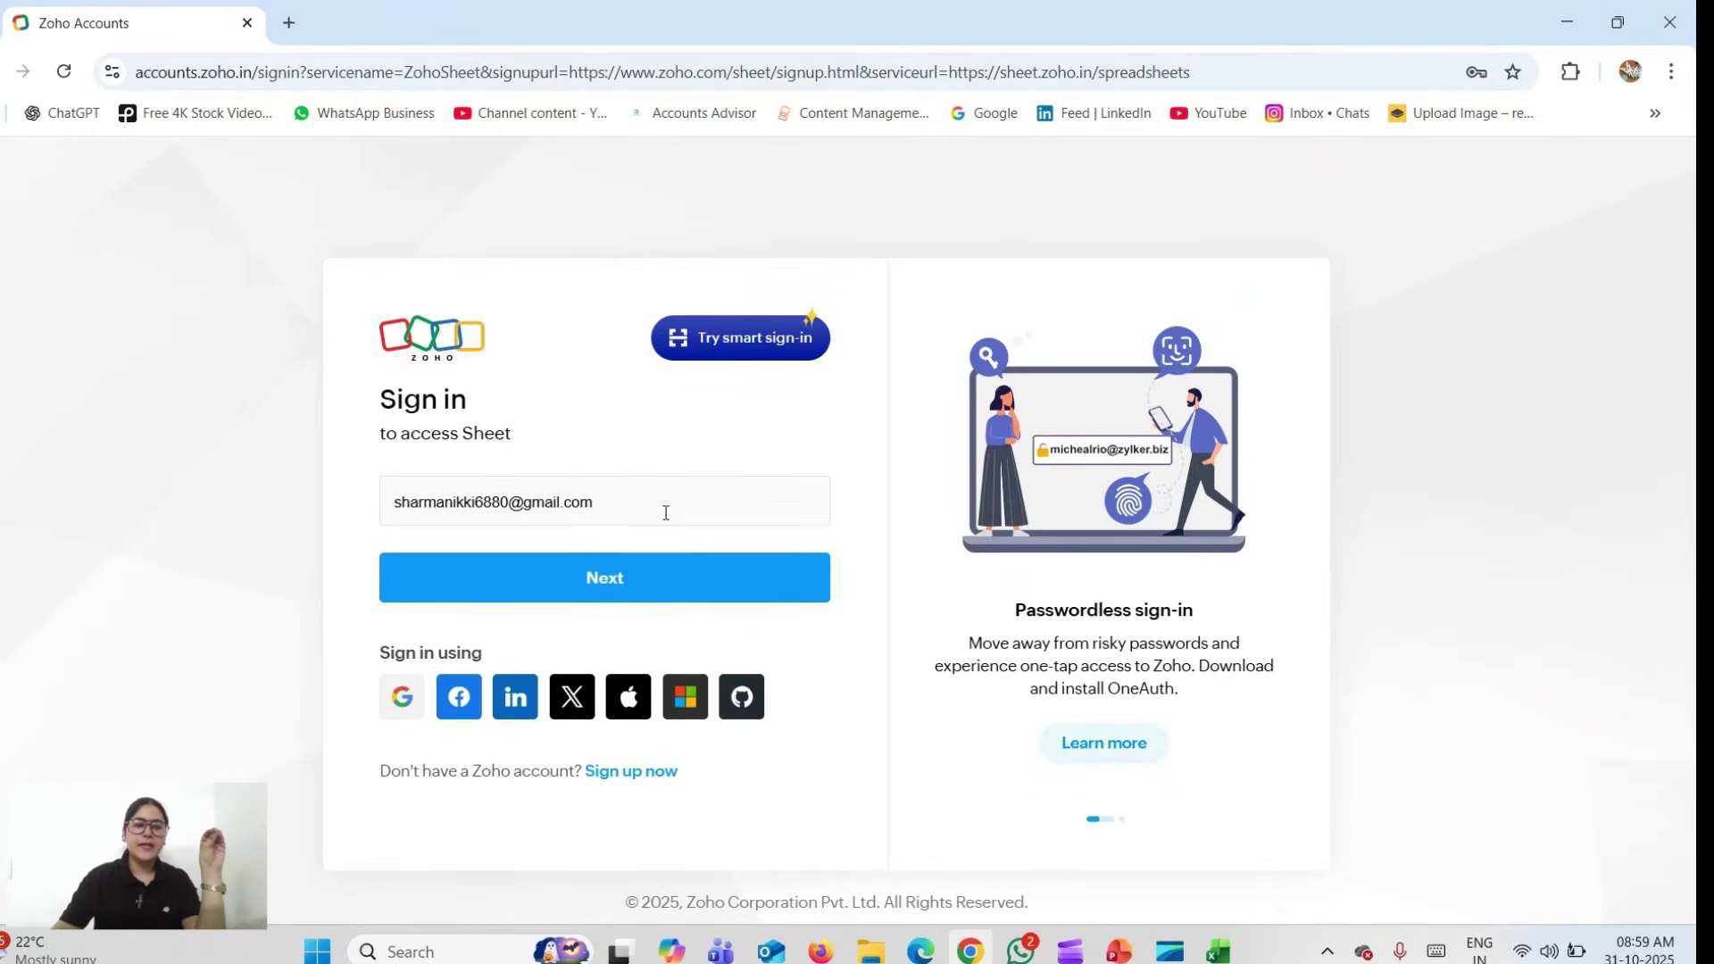
# - Sign in with the saved password and confirm the account details review to reach My Spreadsheets
pyautogui.click(695, 590)
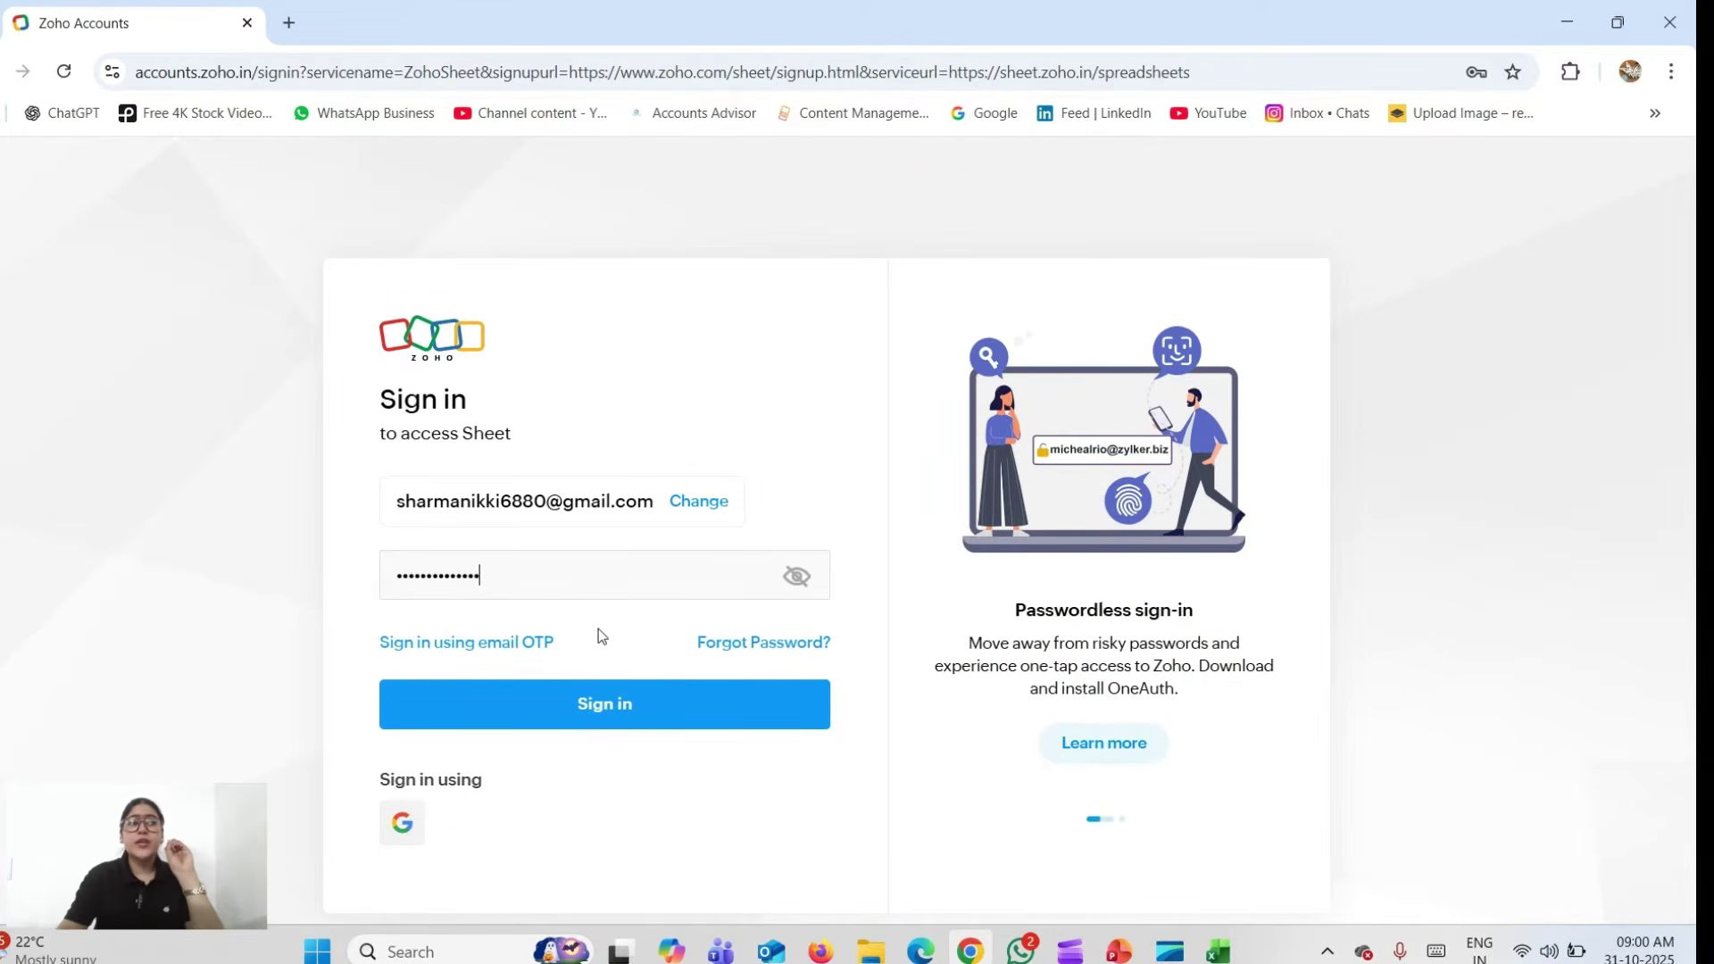
pyautogui.click(583, 710)
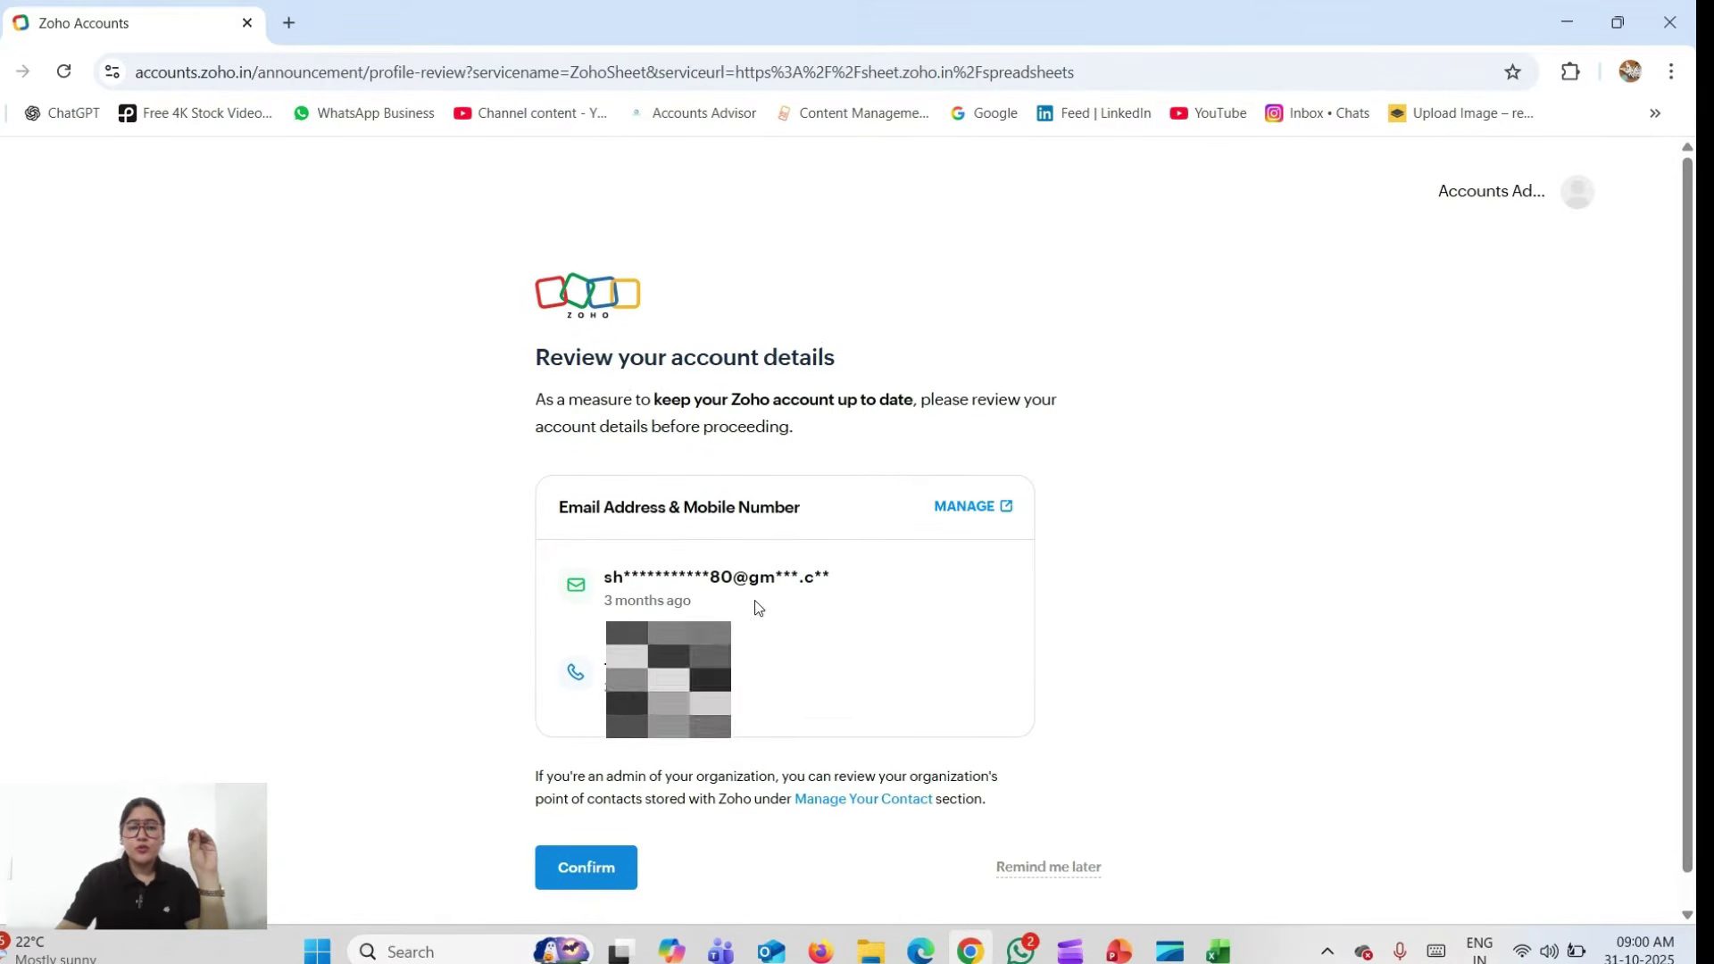
pyautogui.scroll(-1, 757, 607)
pyautogui.click(600, 835)
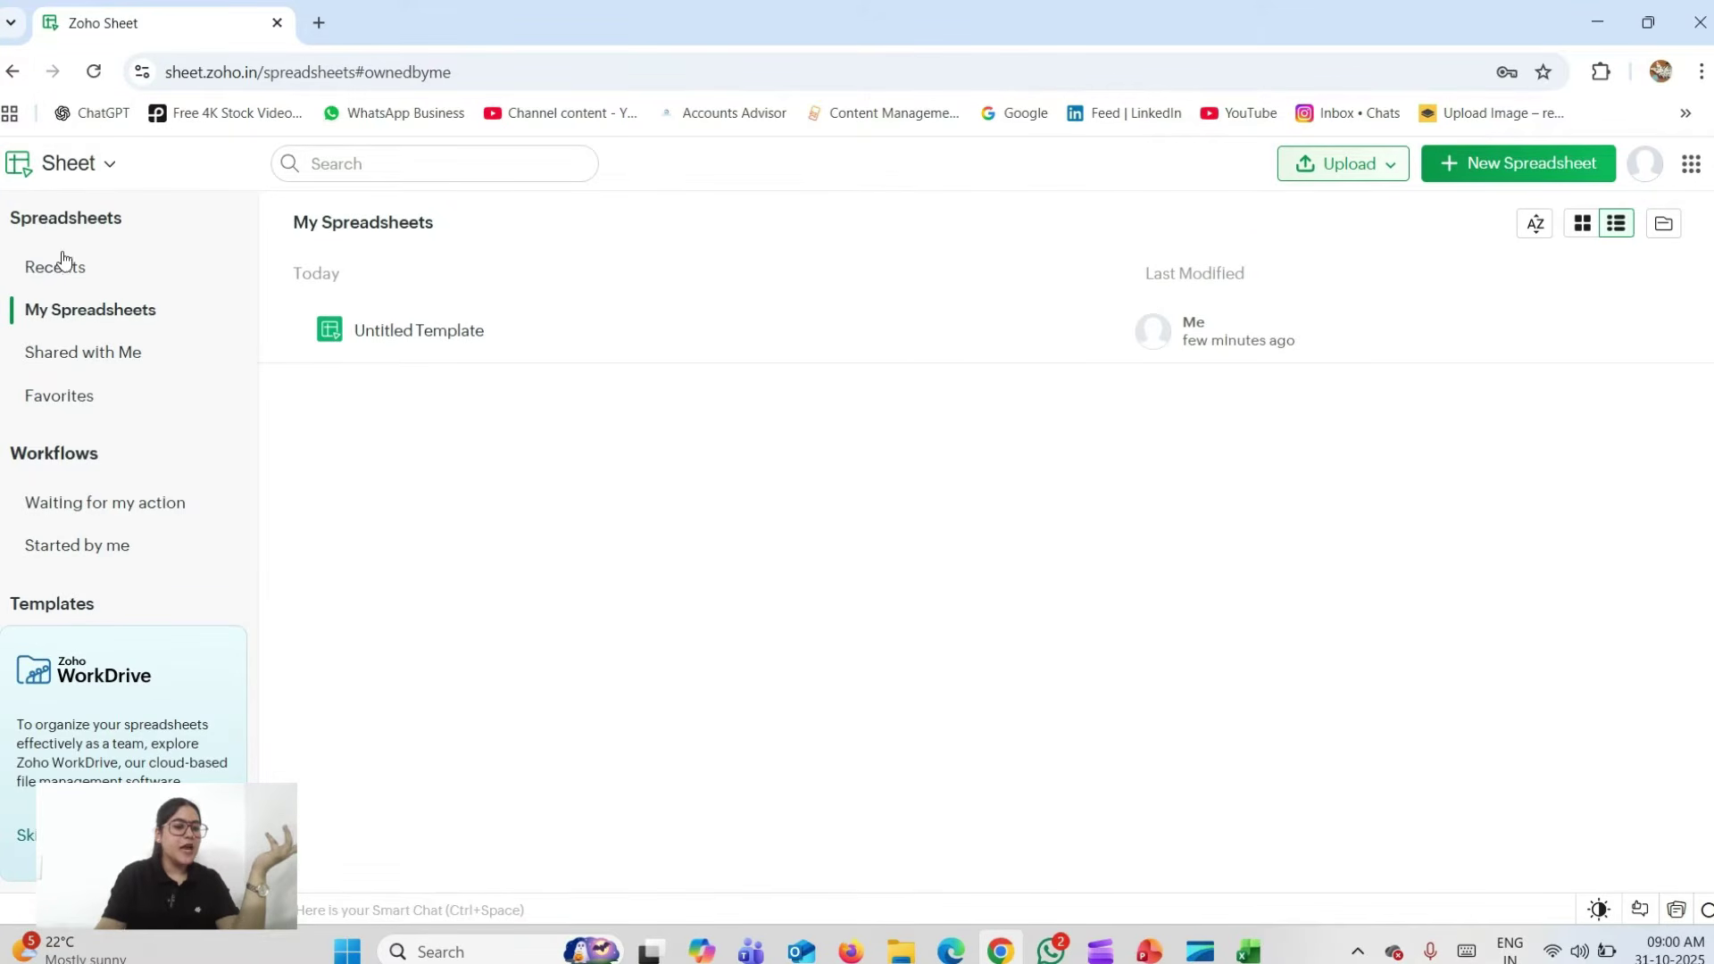
# - Browse the Recents, My Spreadsheets and Shared with Me lists, then create a New Spreadsheet
pyautogui.click(53, 278)
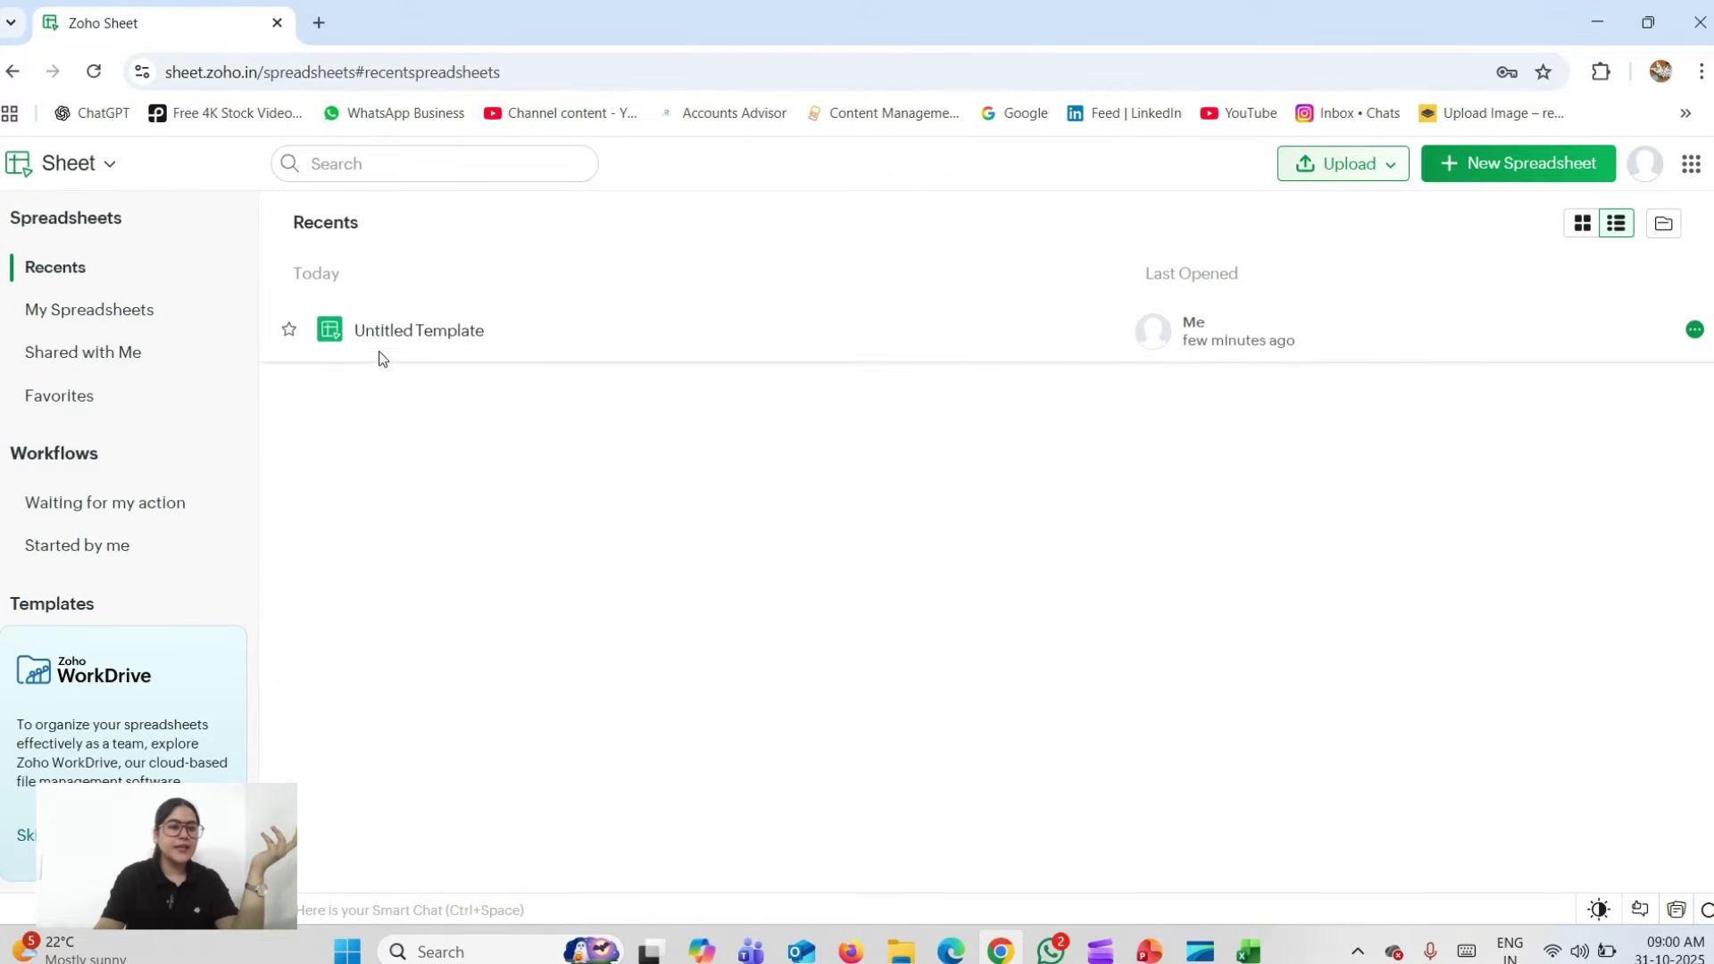
pyautogui.click(136, 328)
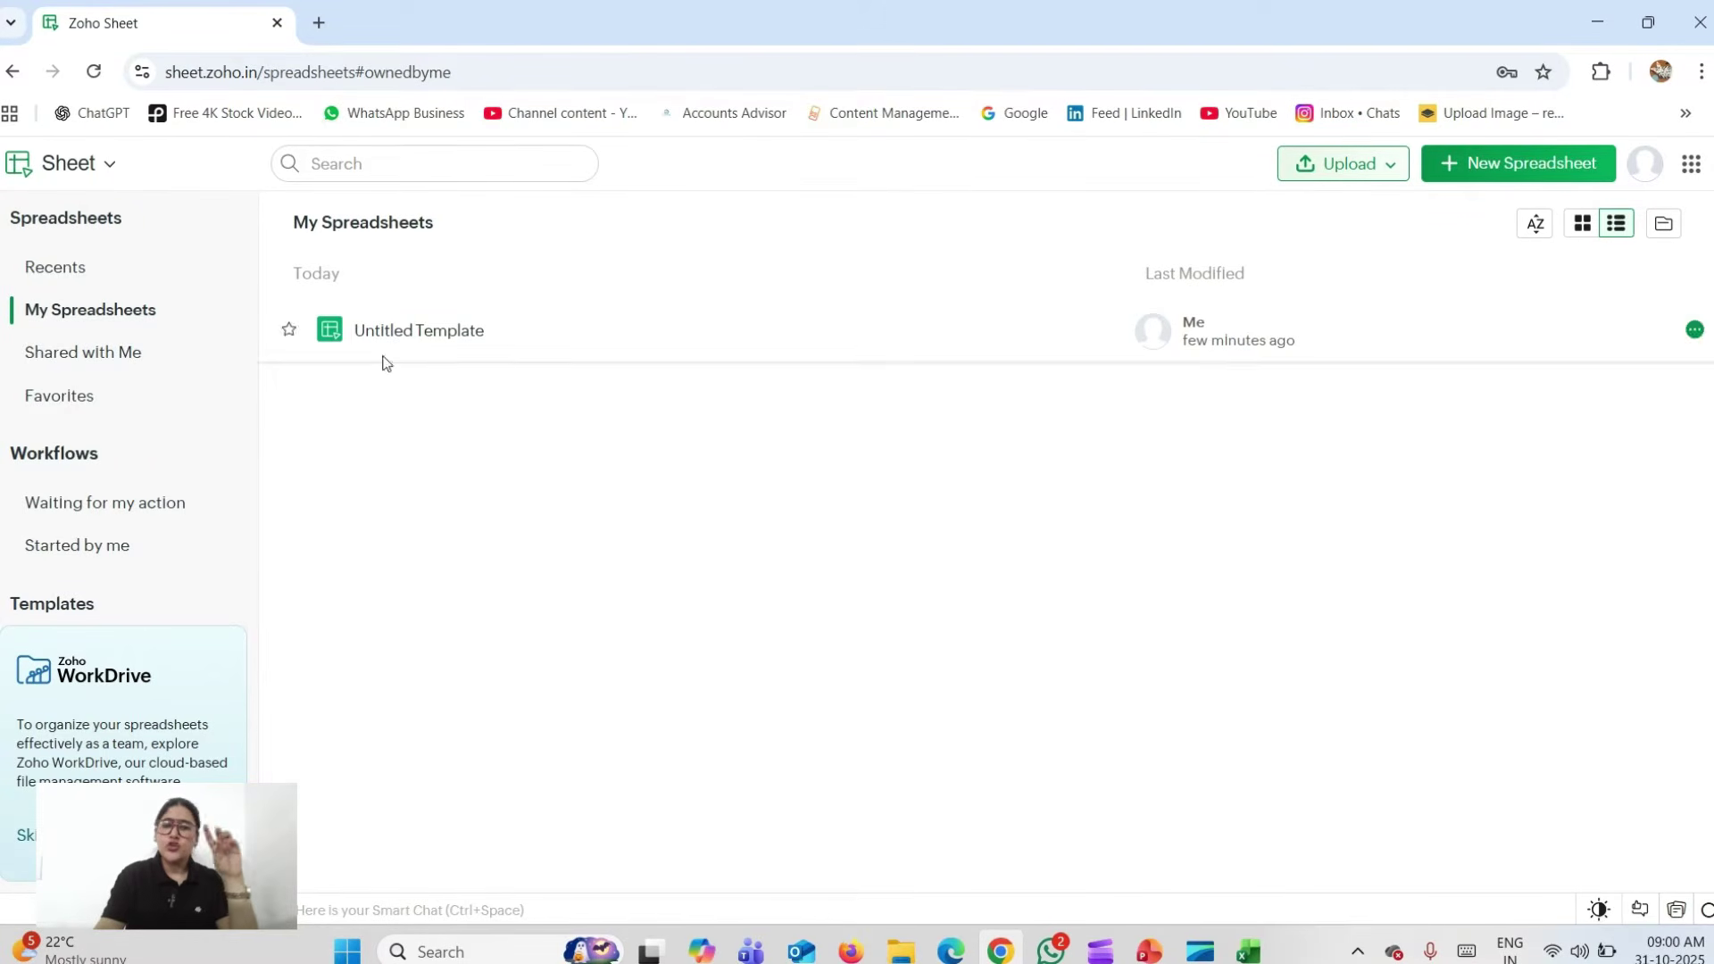
pyautogui.click(100, 353)
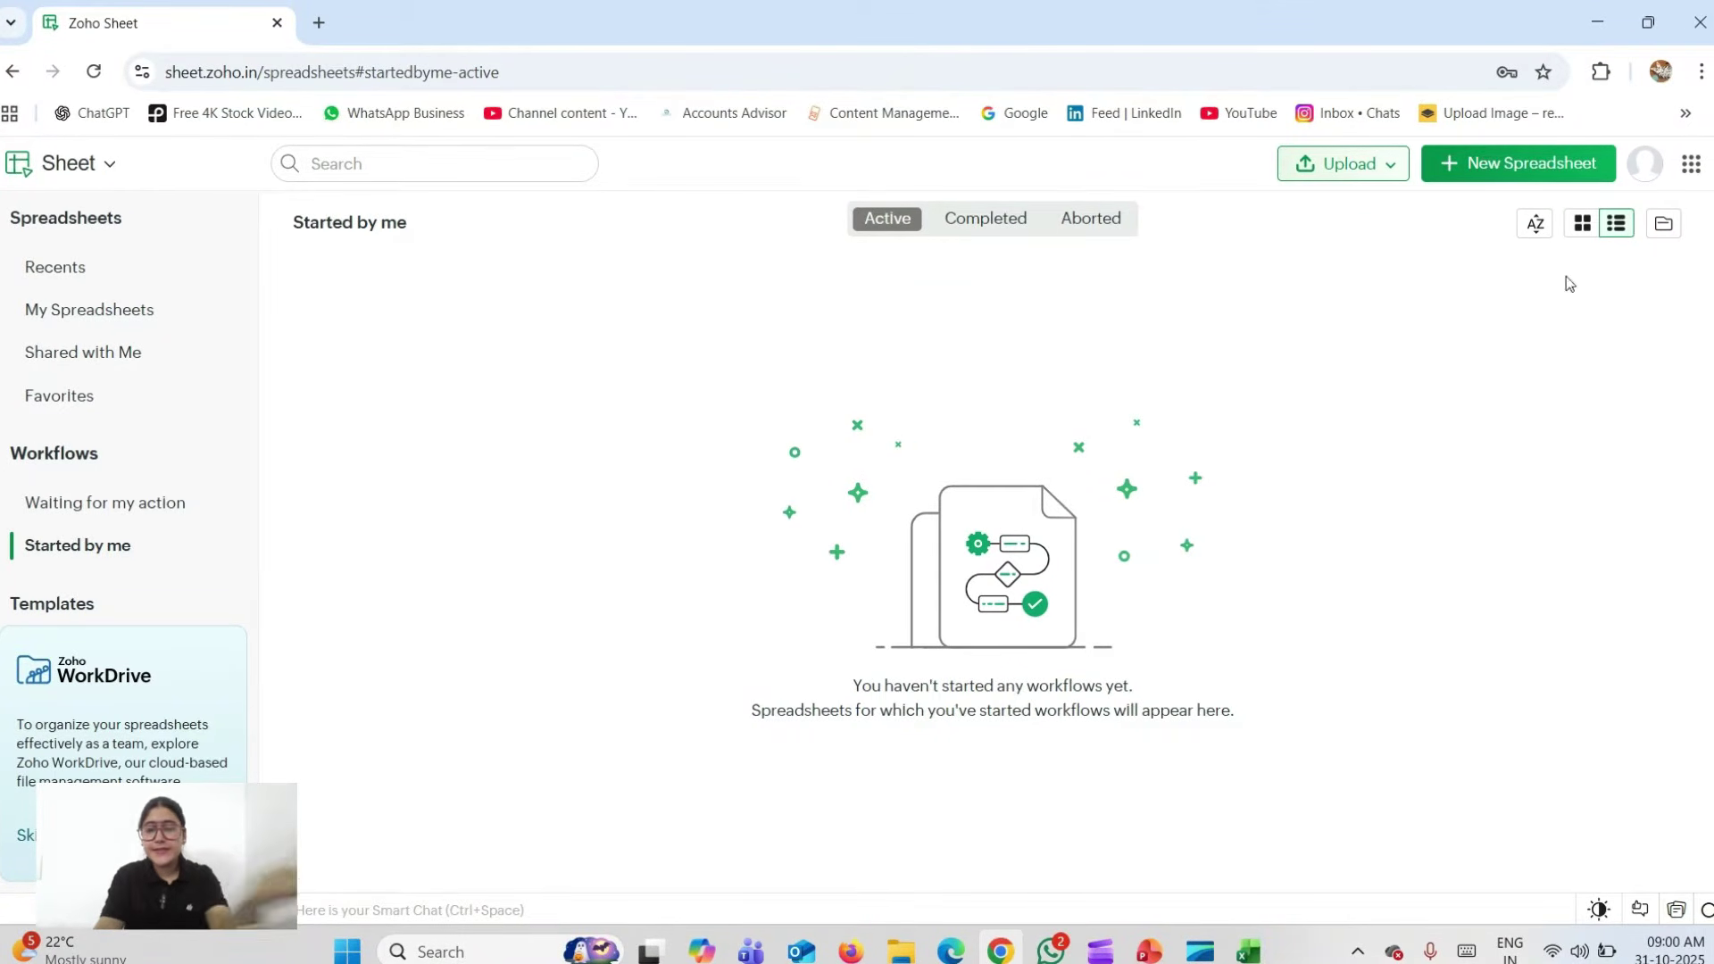
pyautogui.click(1489, 174)
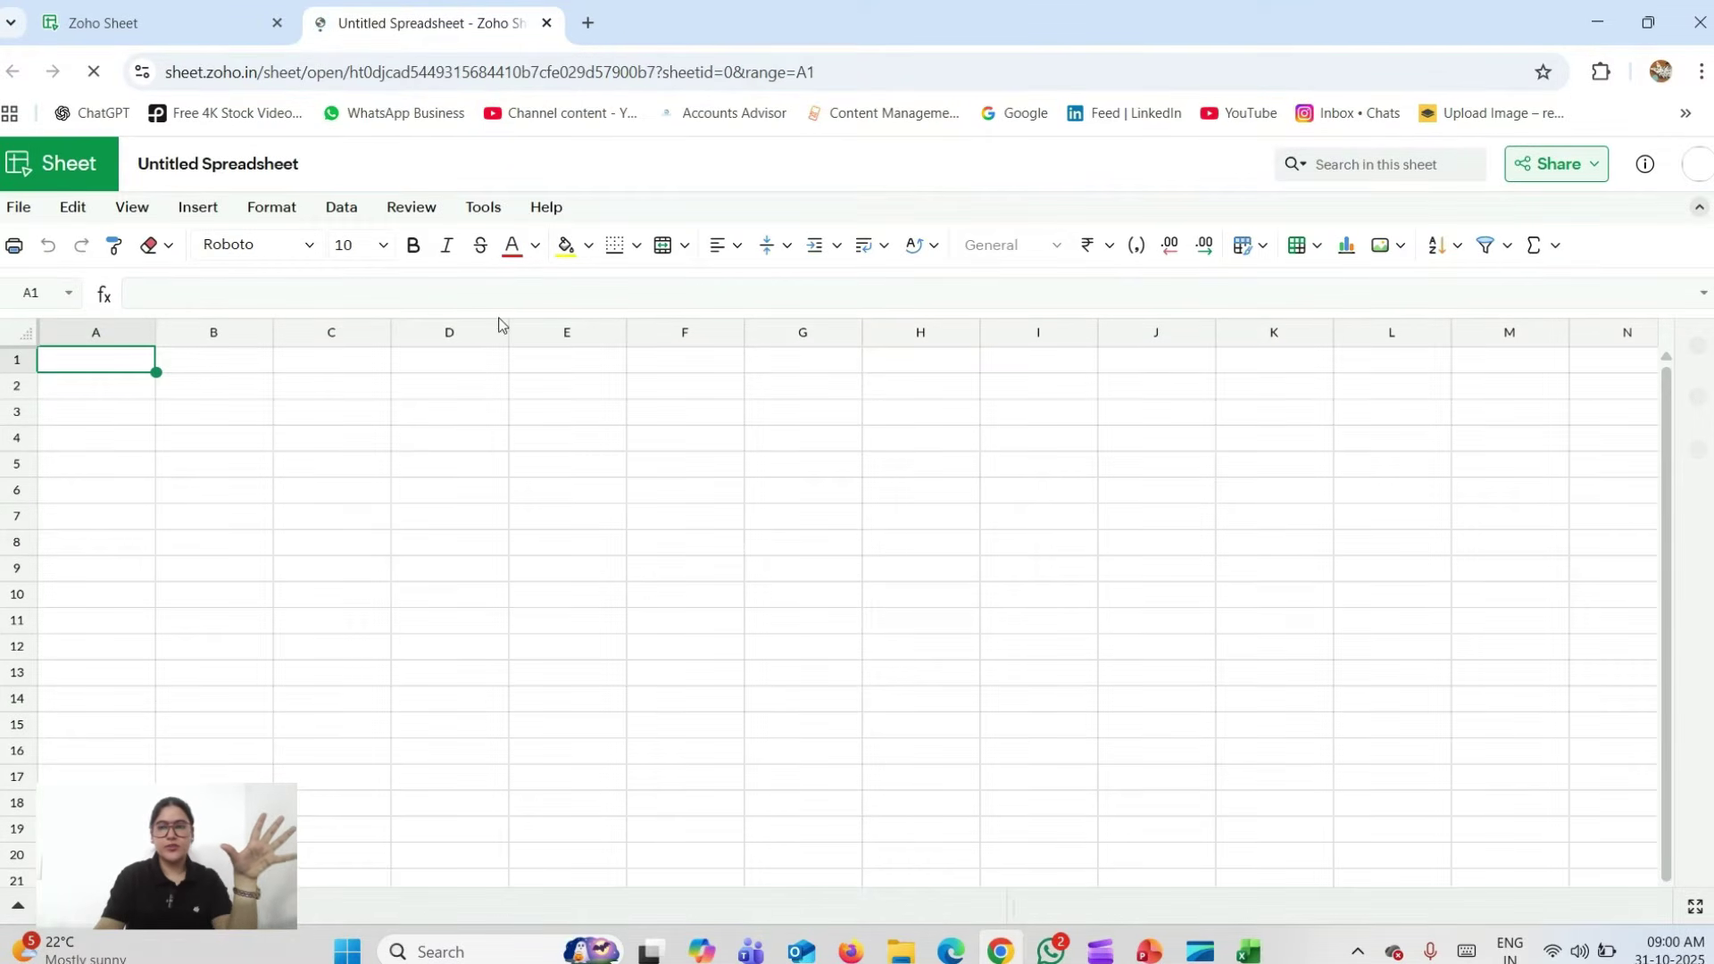
# - Retitle the Untitled Spreadsheet with the author's full name
pyautogui.click(44, 166)
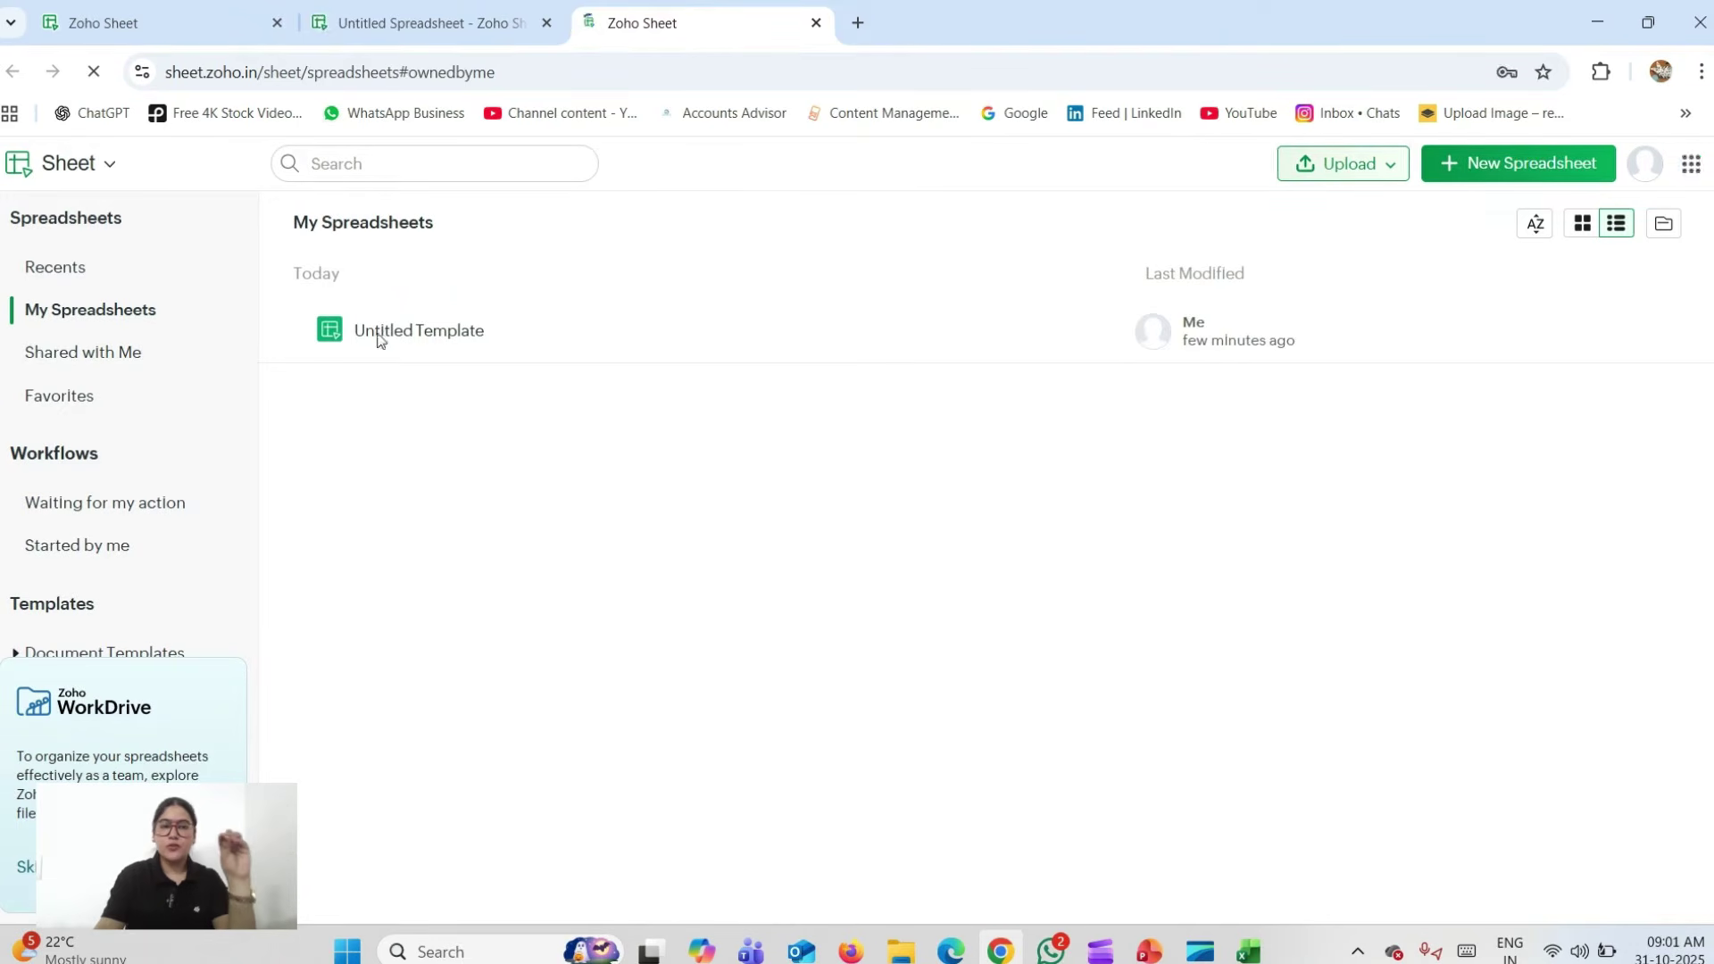
pyautogui.click(458, 23)
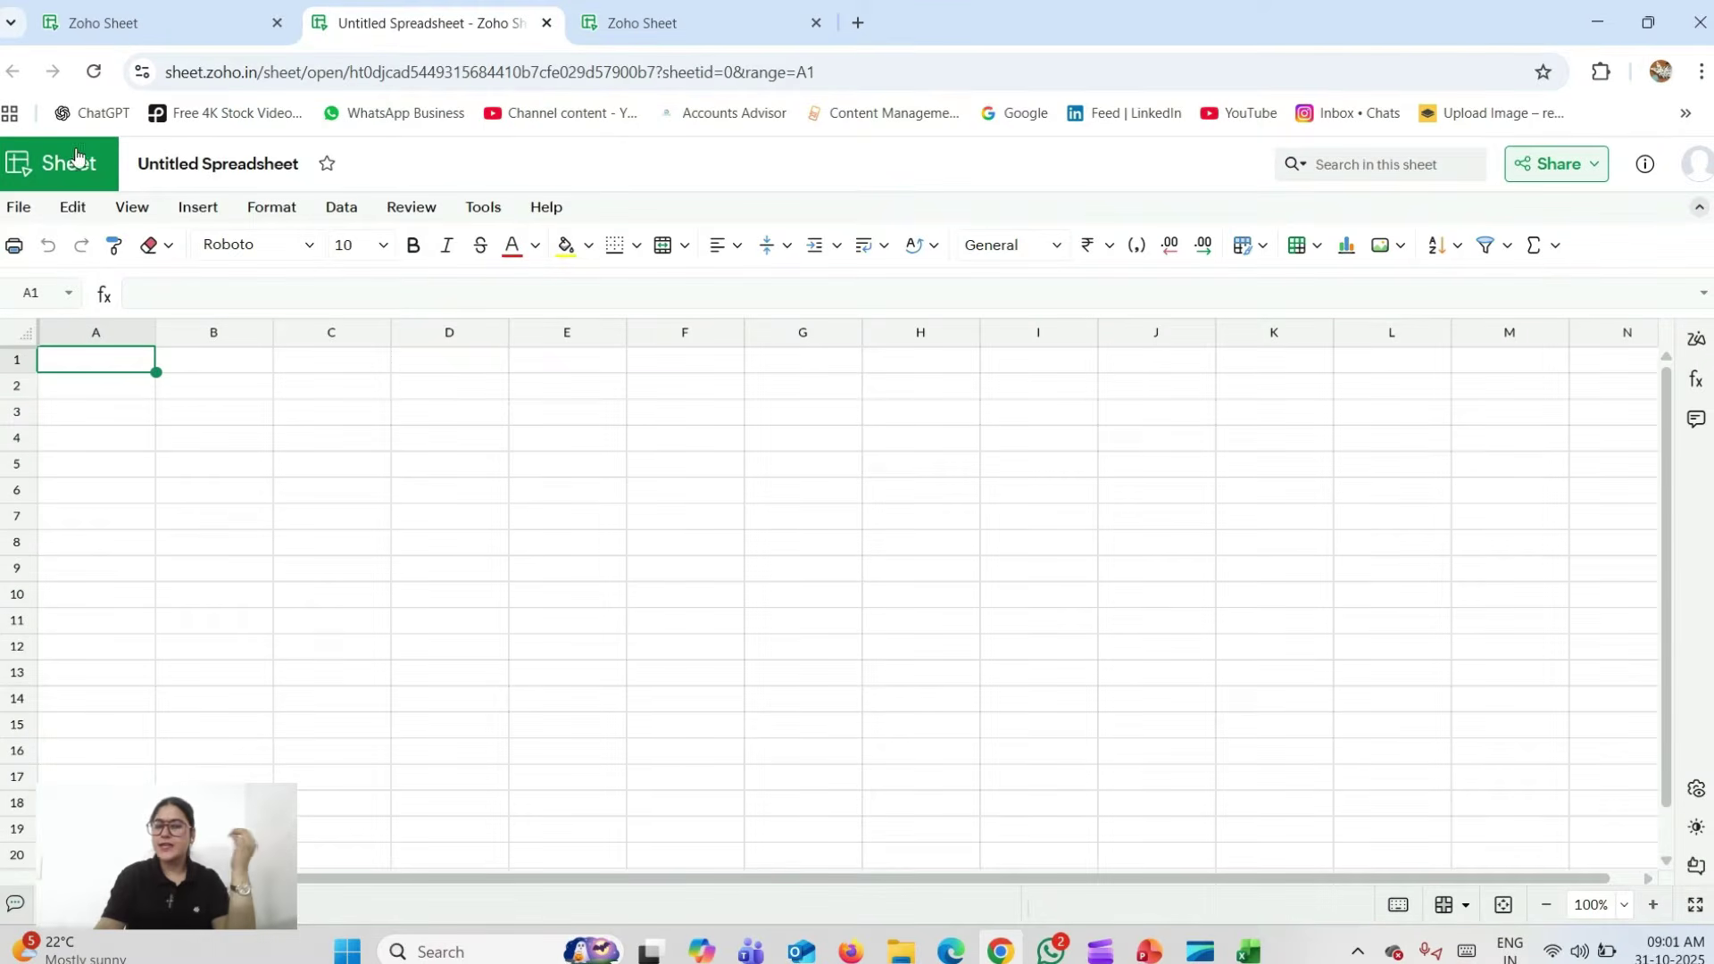
pyautogui.click(300, 162)
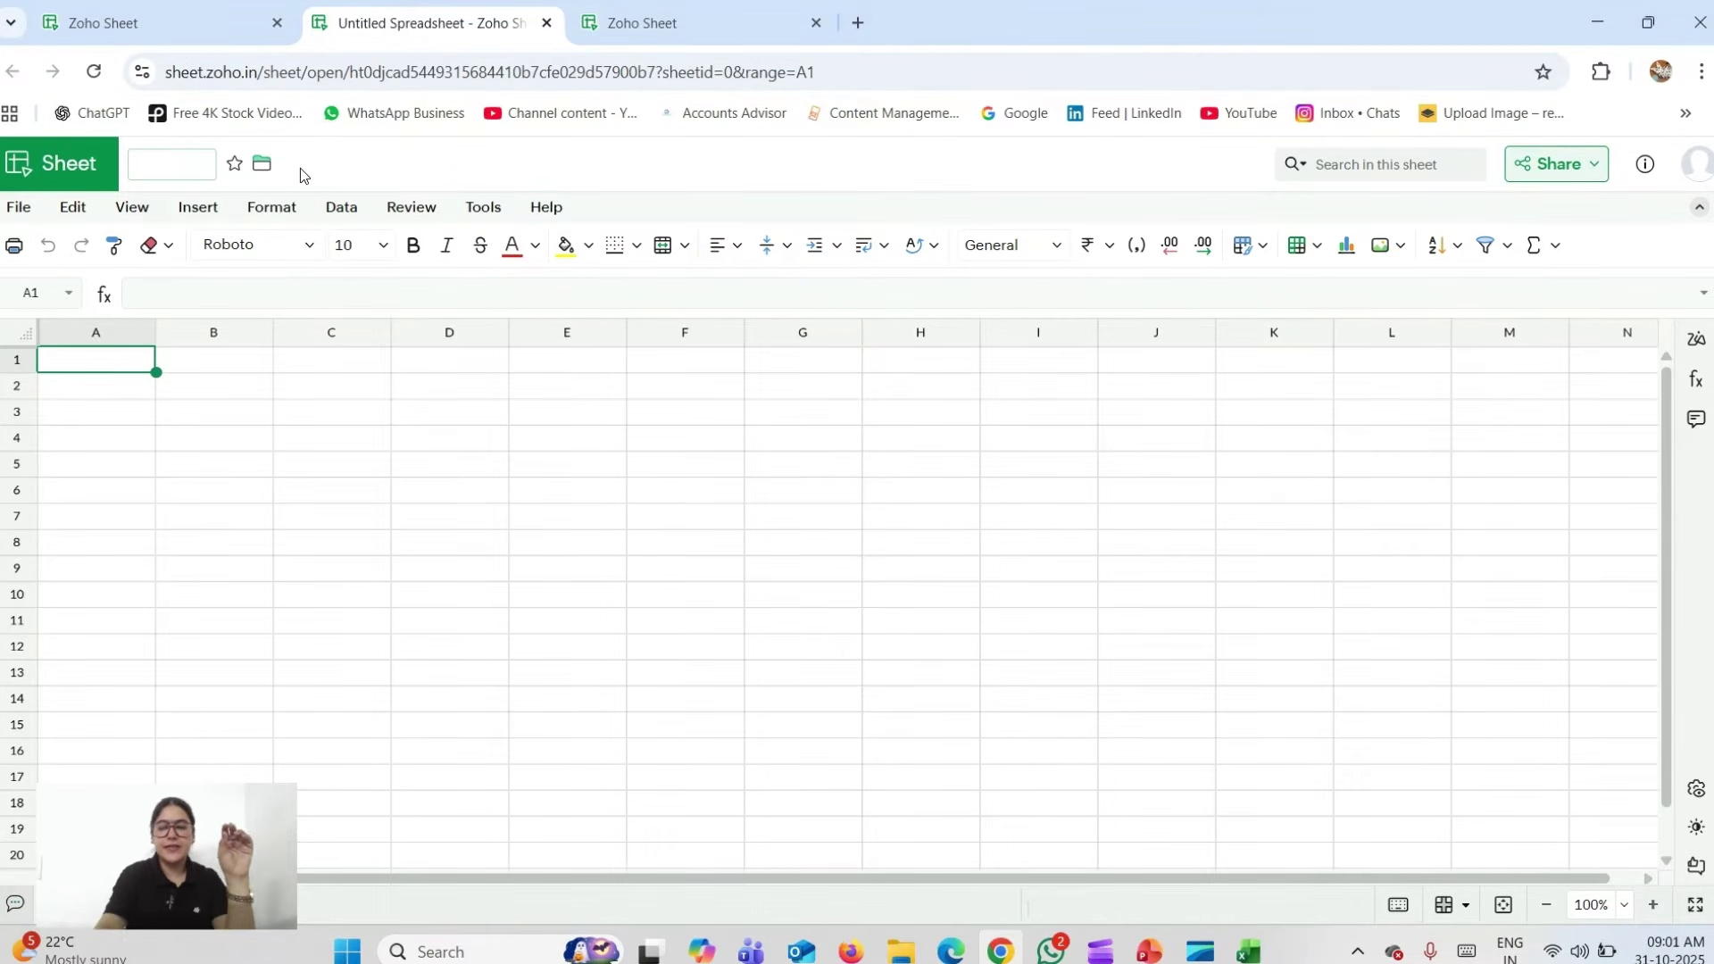
pyautogui.write('Nikki s')
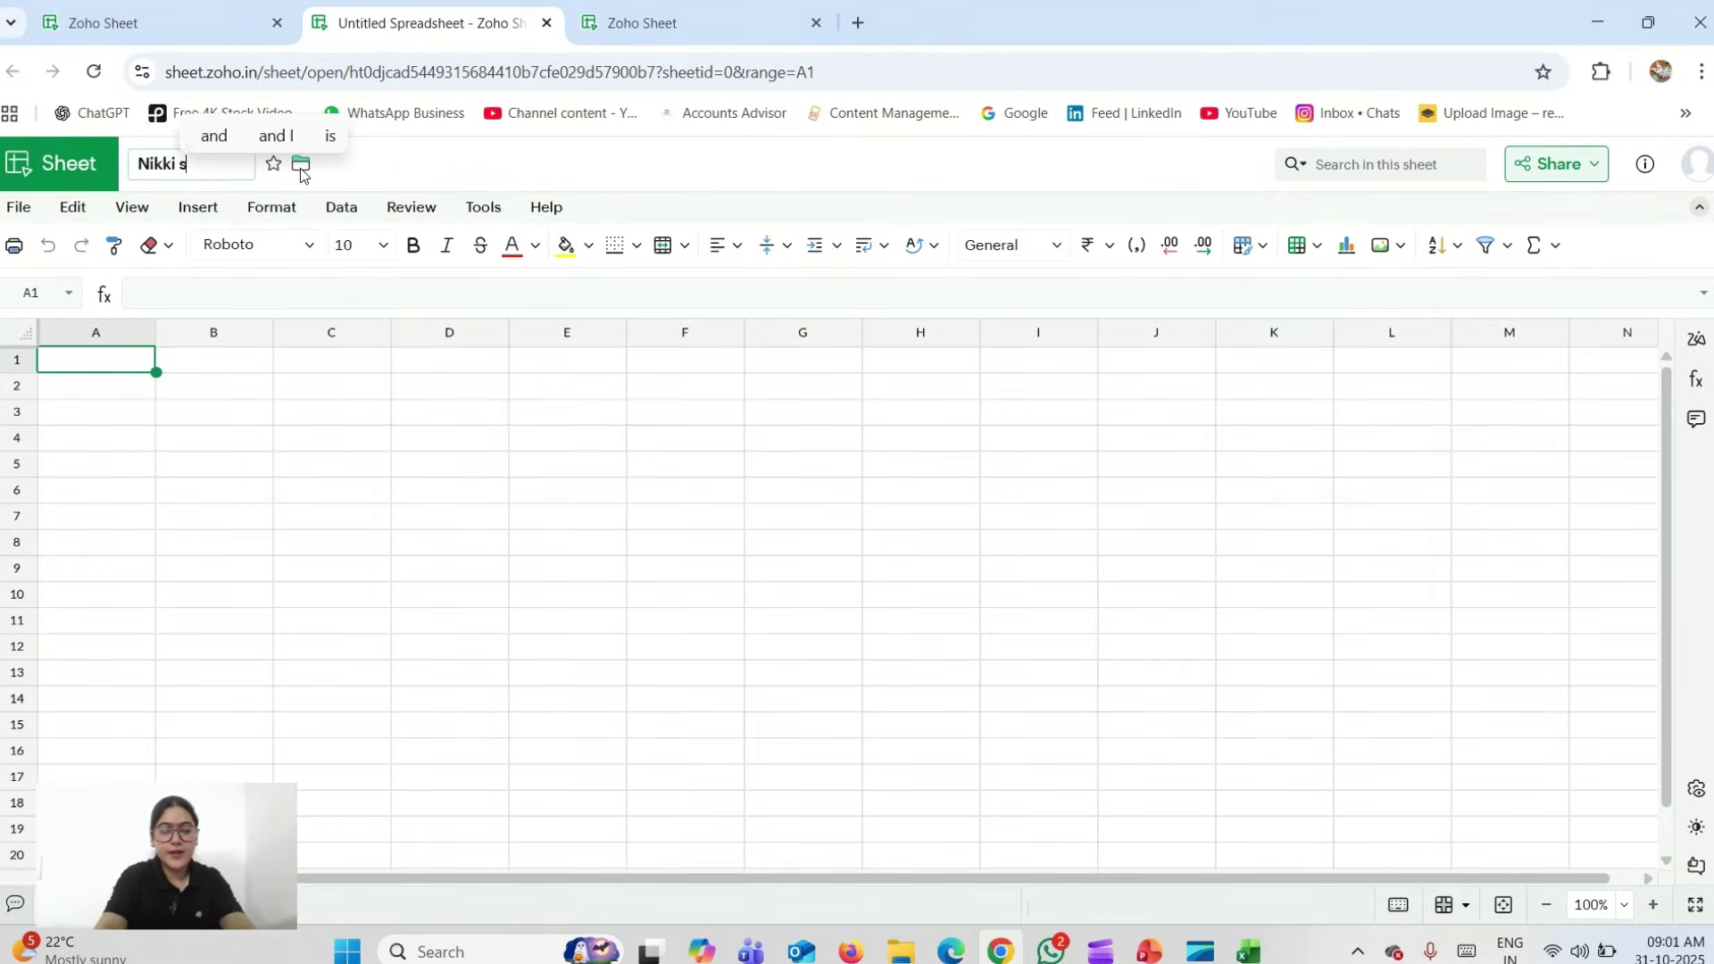
pyautogui.write('harma')
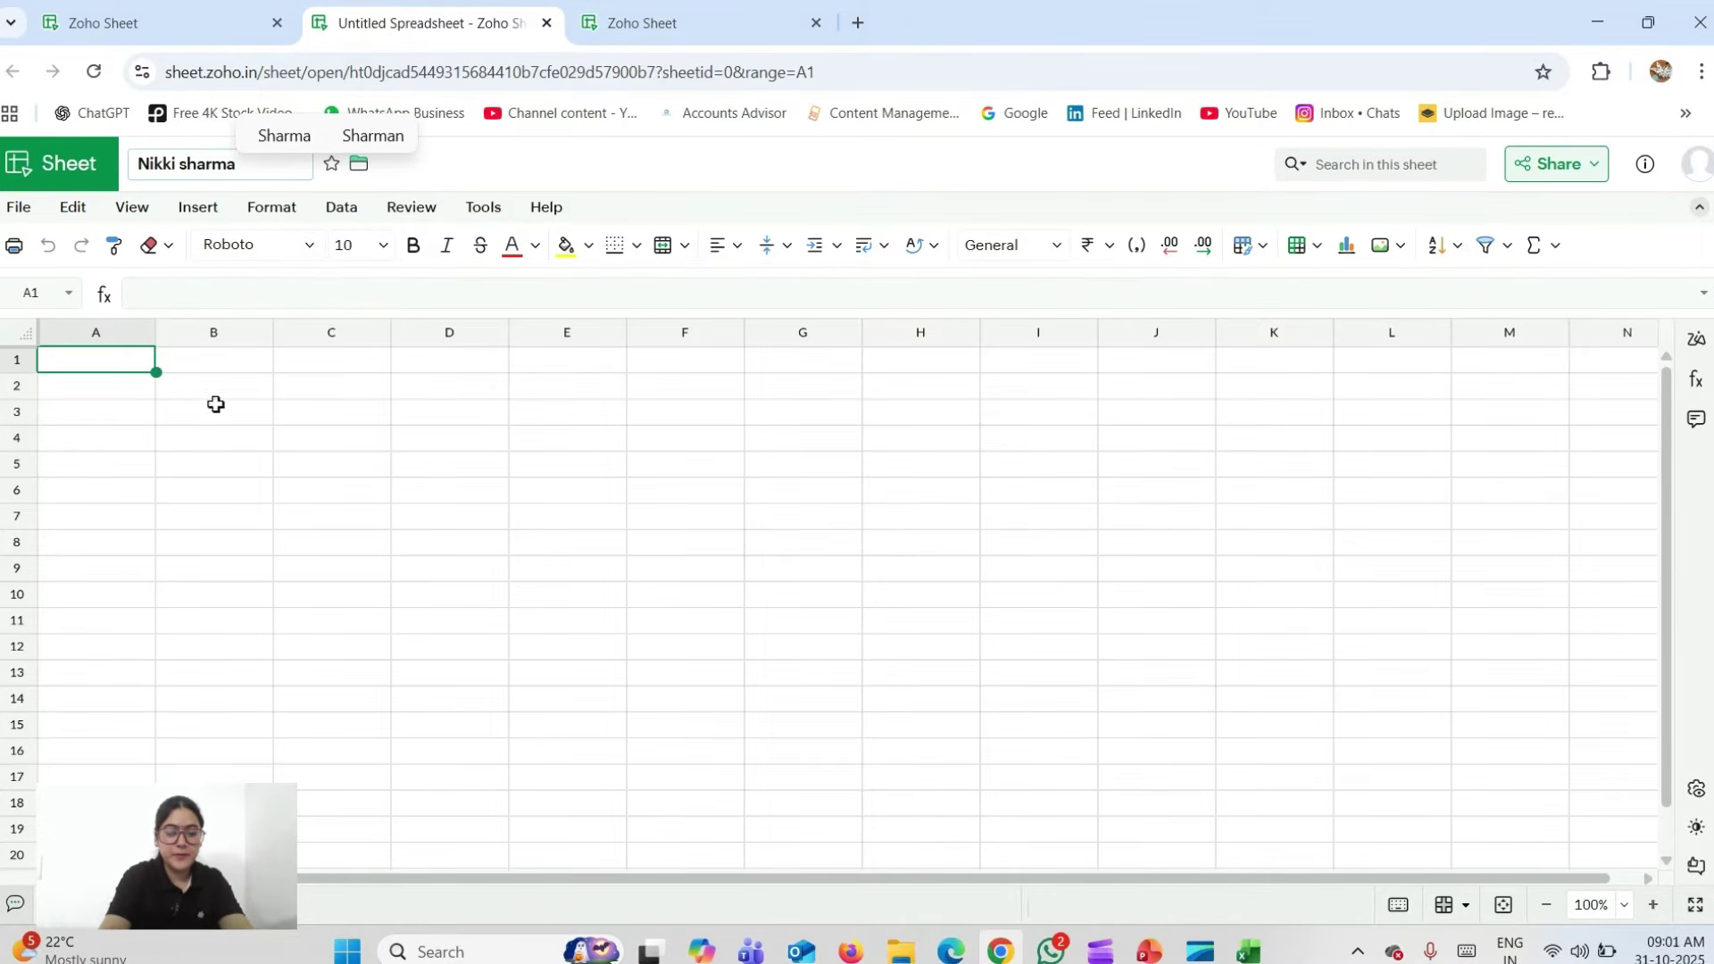
pyautogui.click(219, 414)
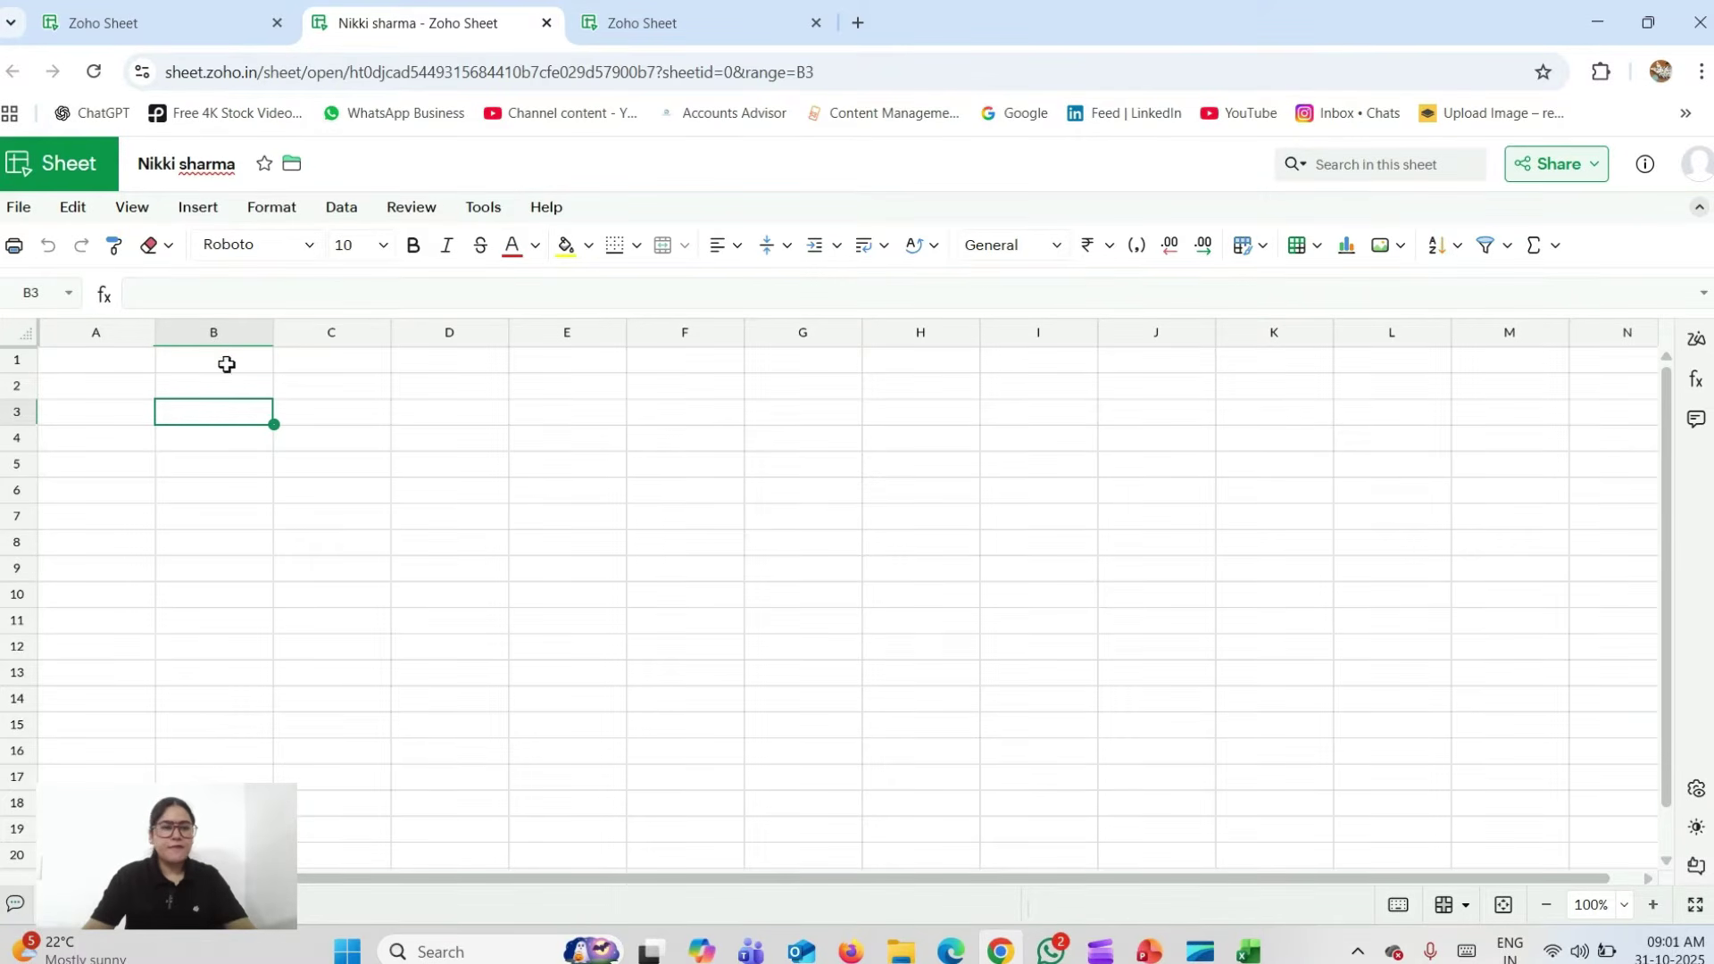
pyautogui.click(250, 336)
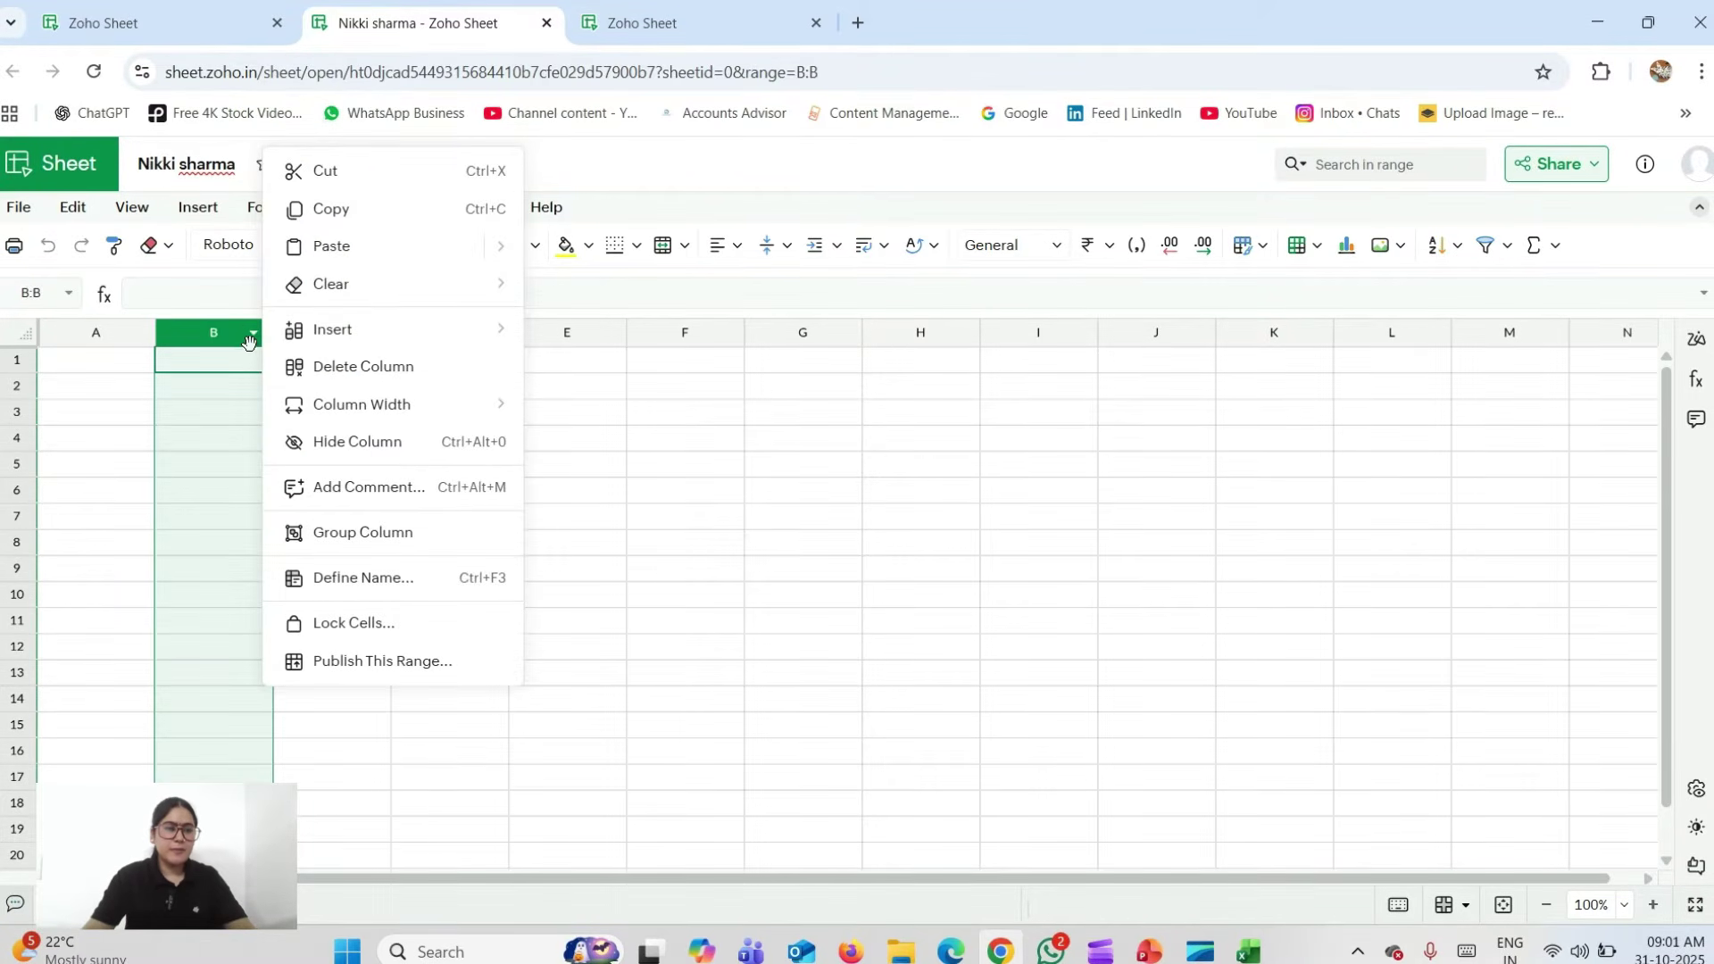
pyautogui.moveTo(385, 314)
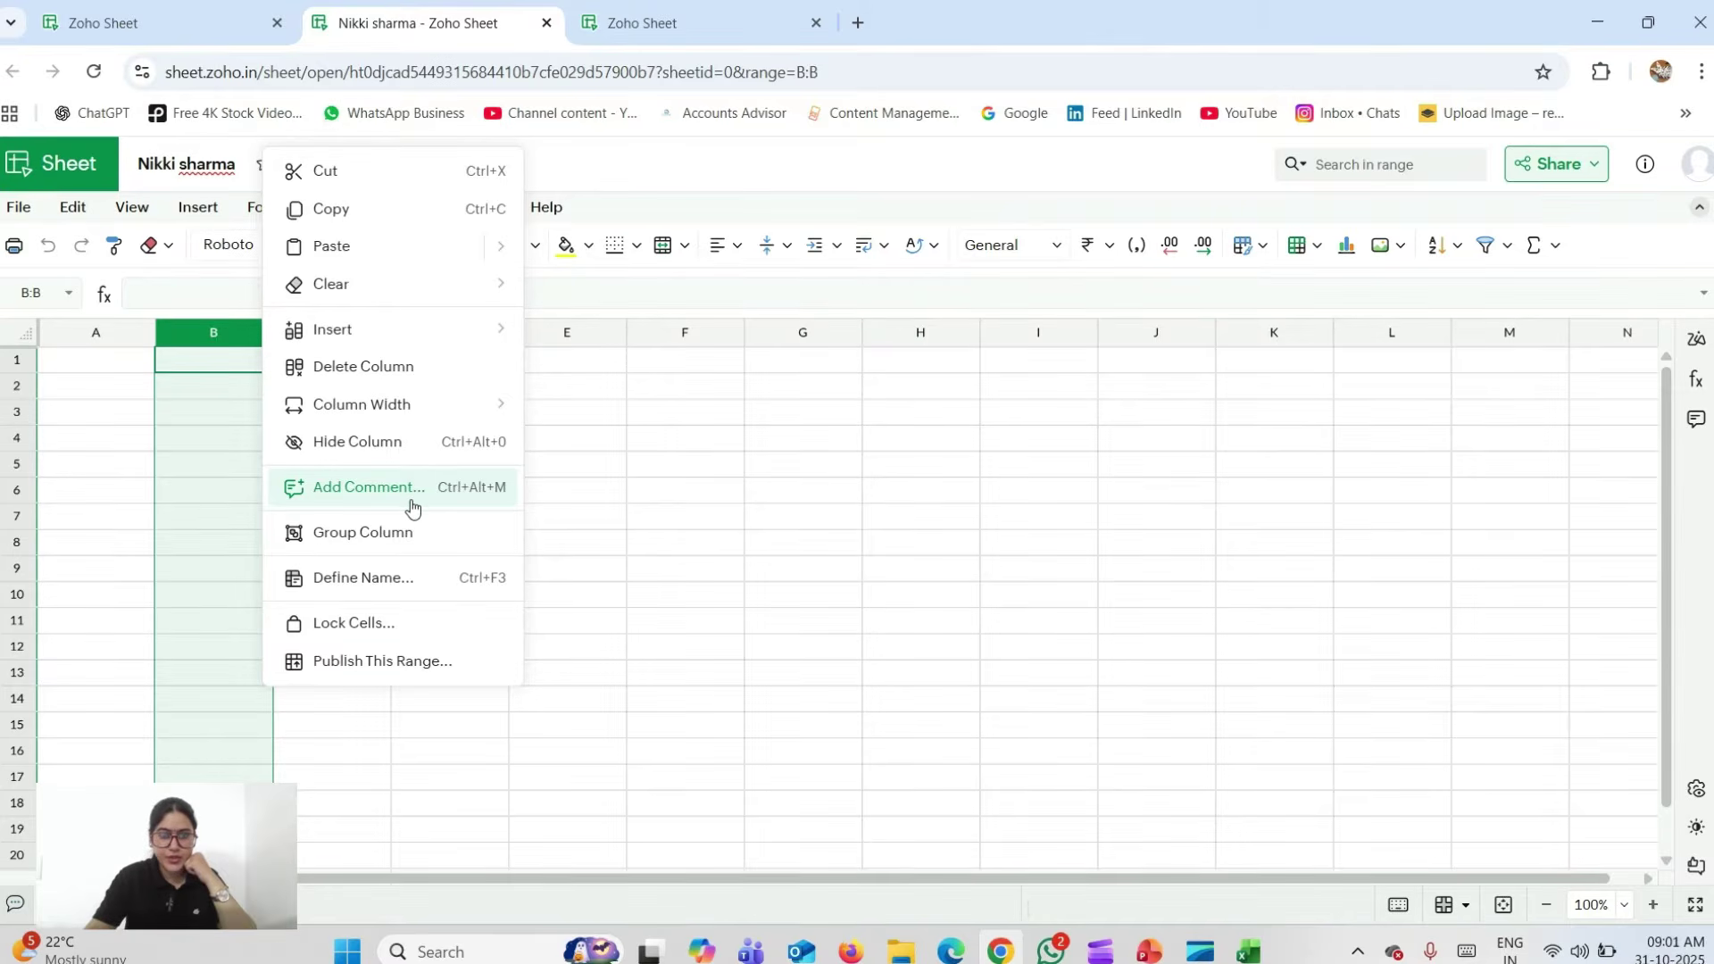
pyautogui.click(910, 598)
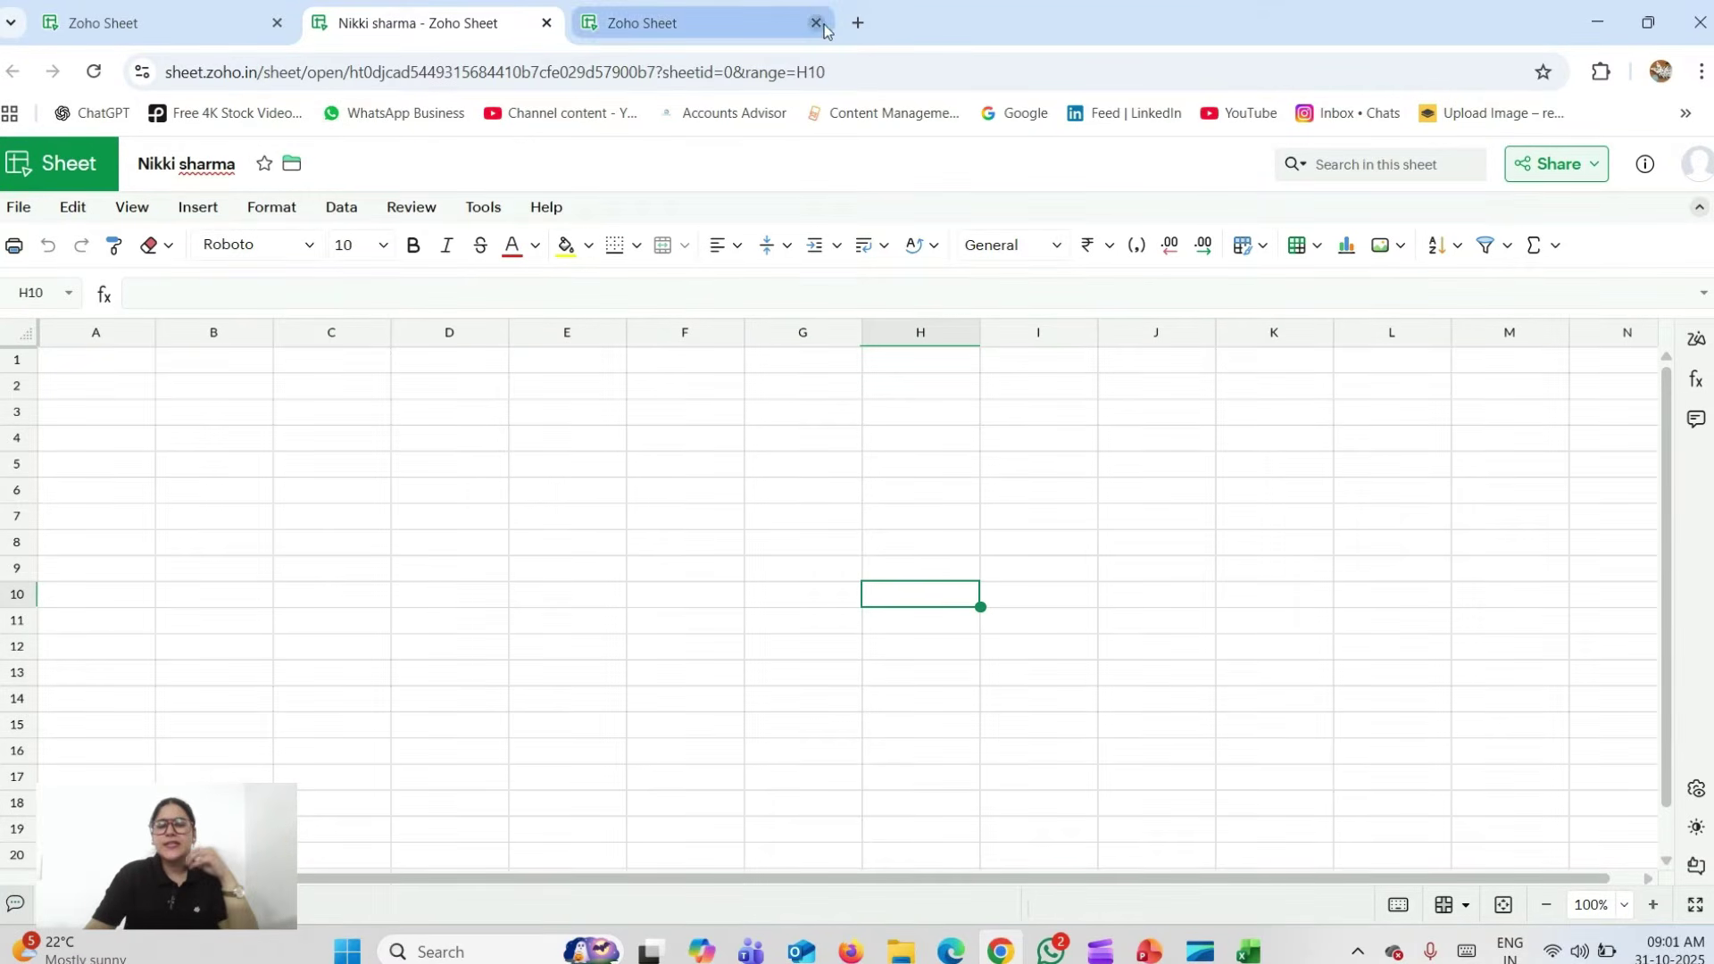
# - Open a new tab on the Google home page and search for 'google sheet'
pyautogui.click(859, 23)
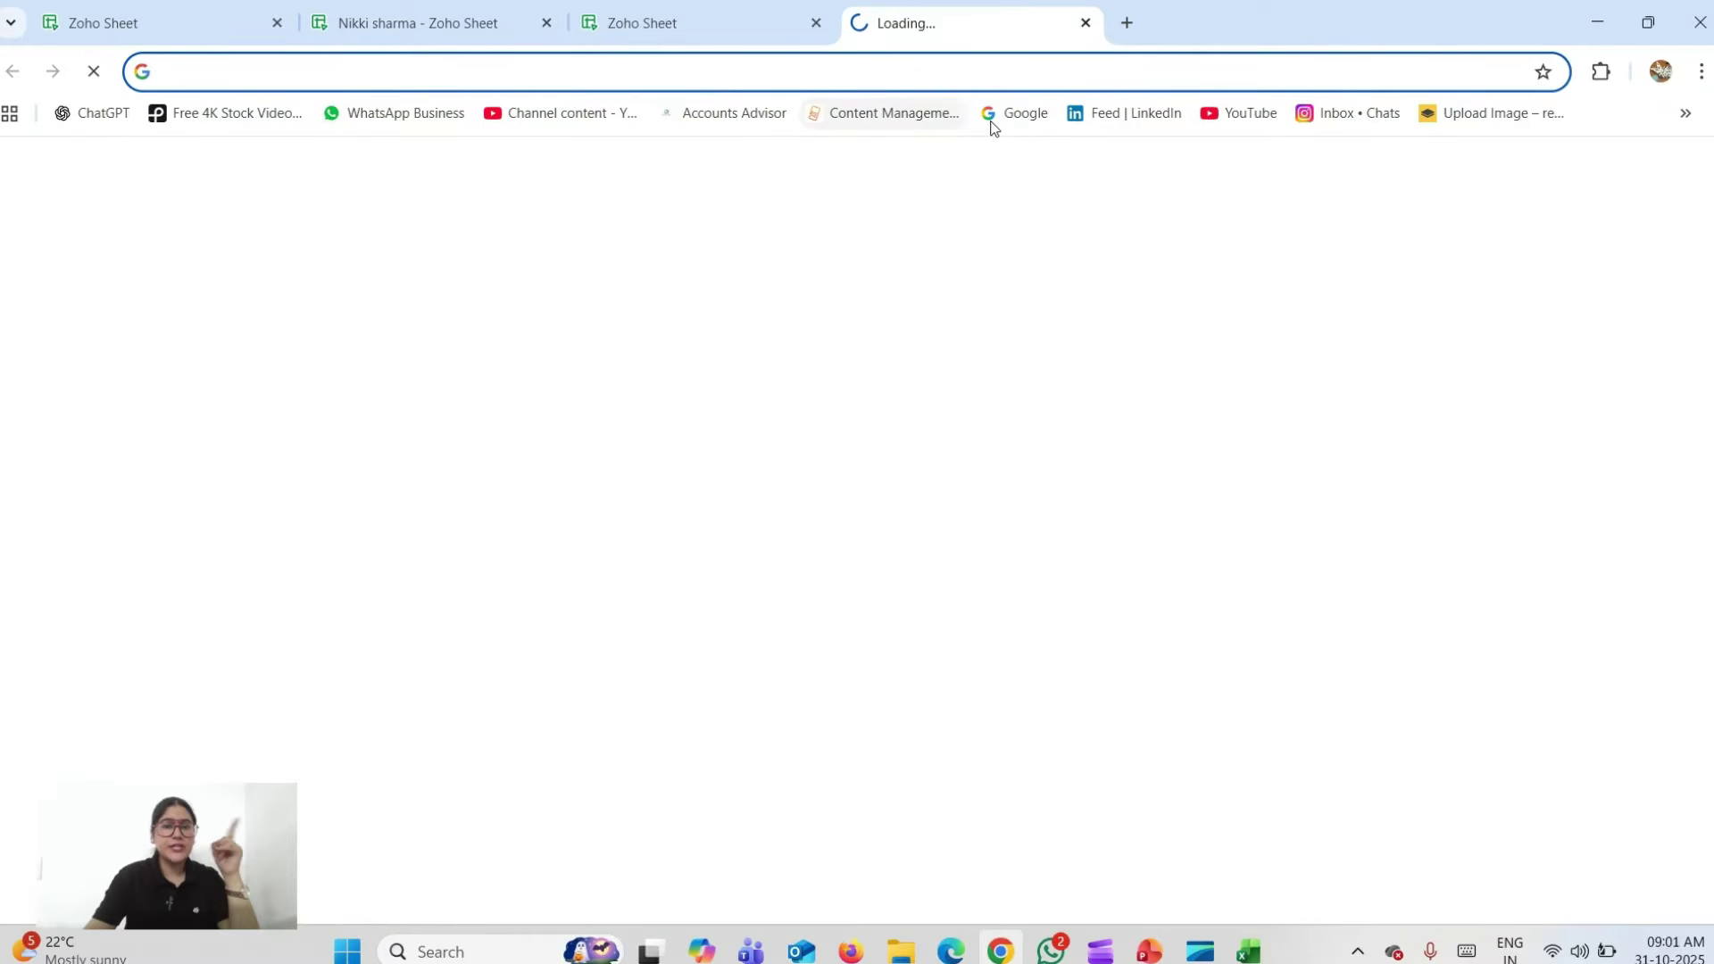
pyautogui.click(991, 121)
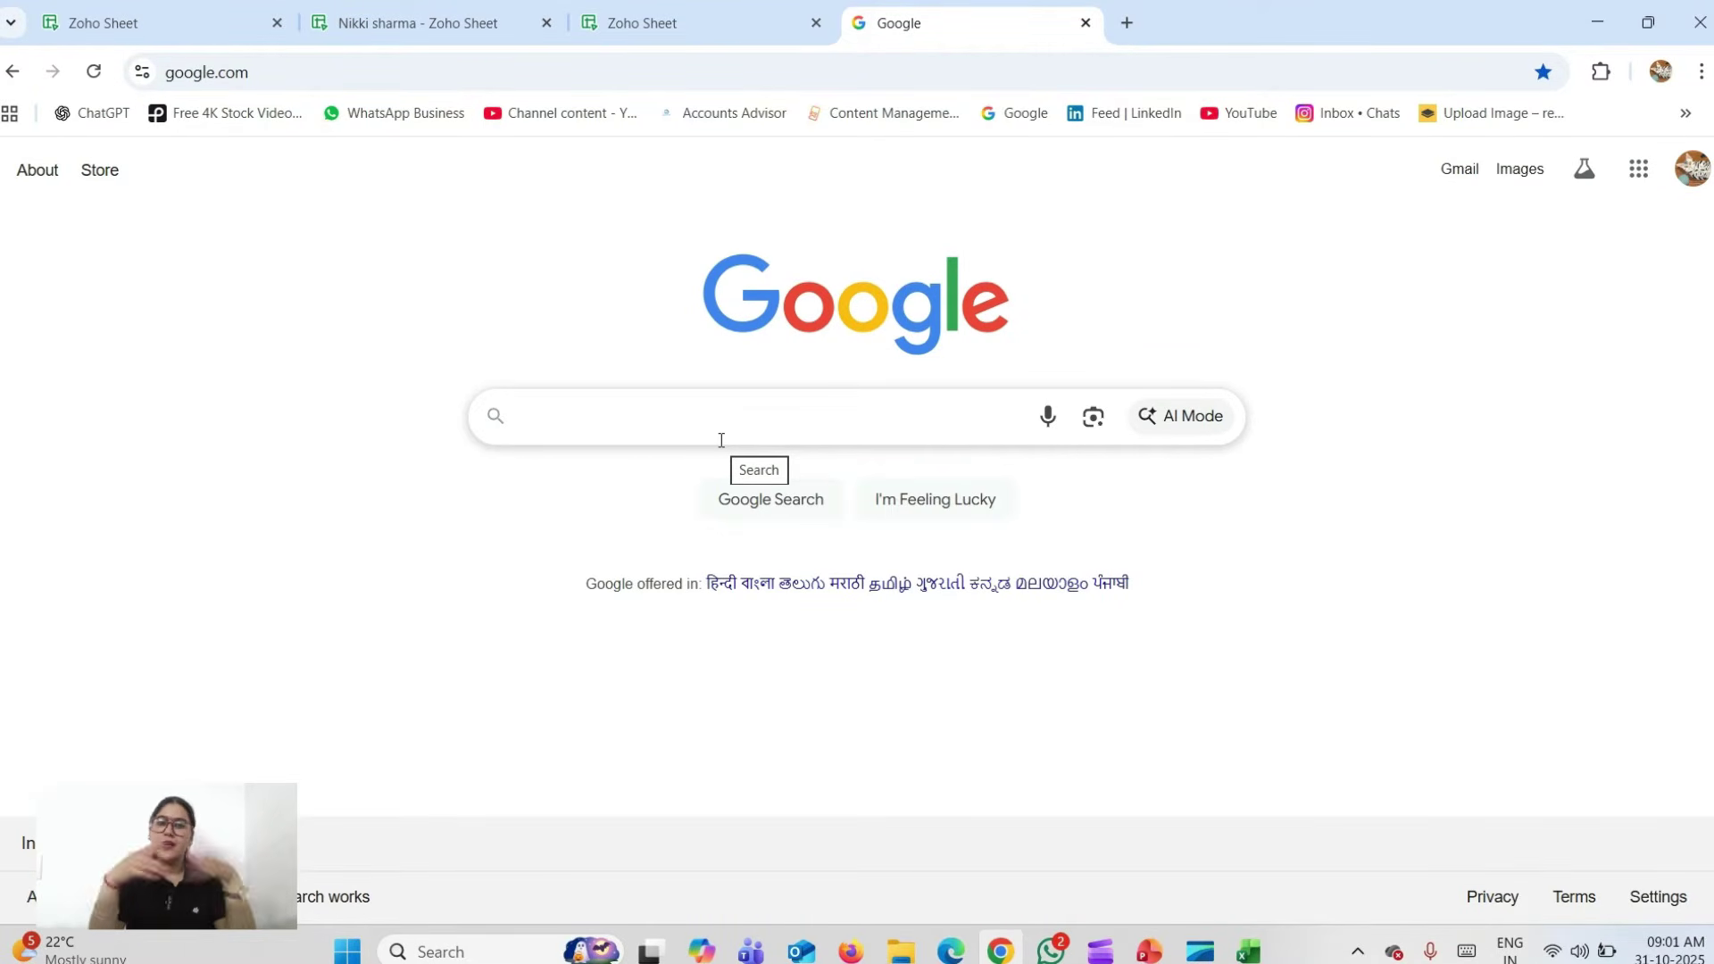
pyautogui.write('google sheet')
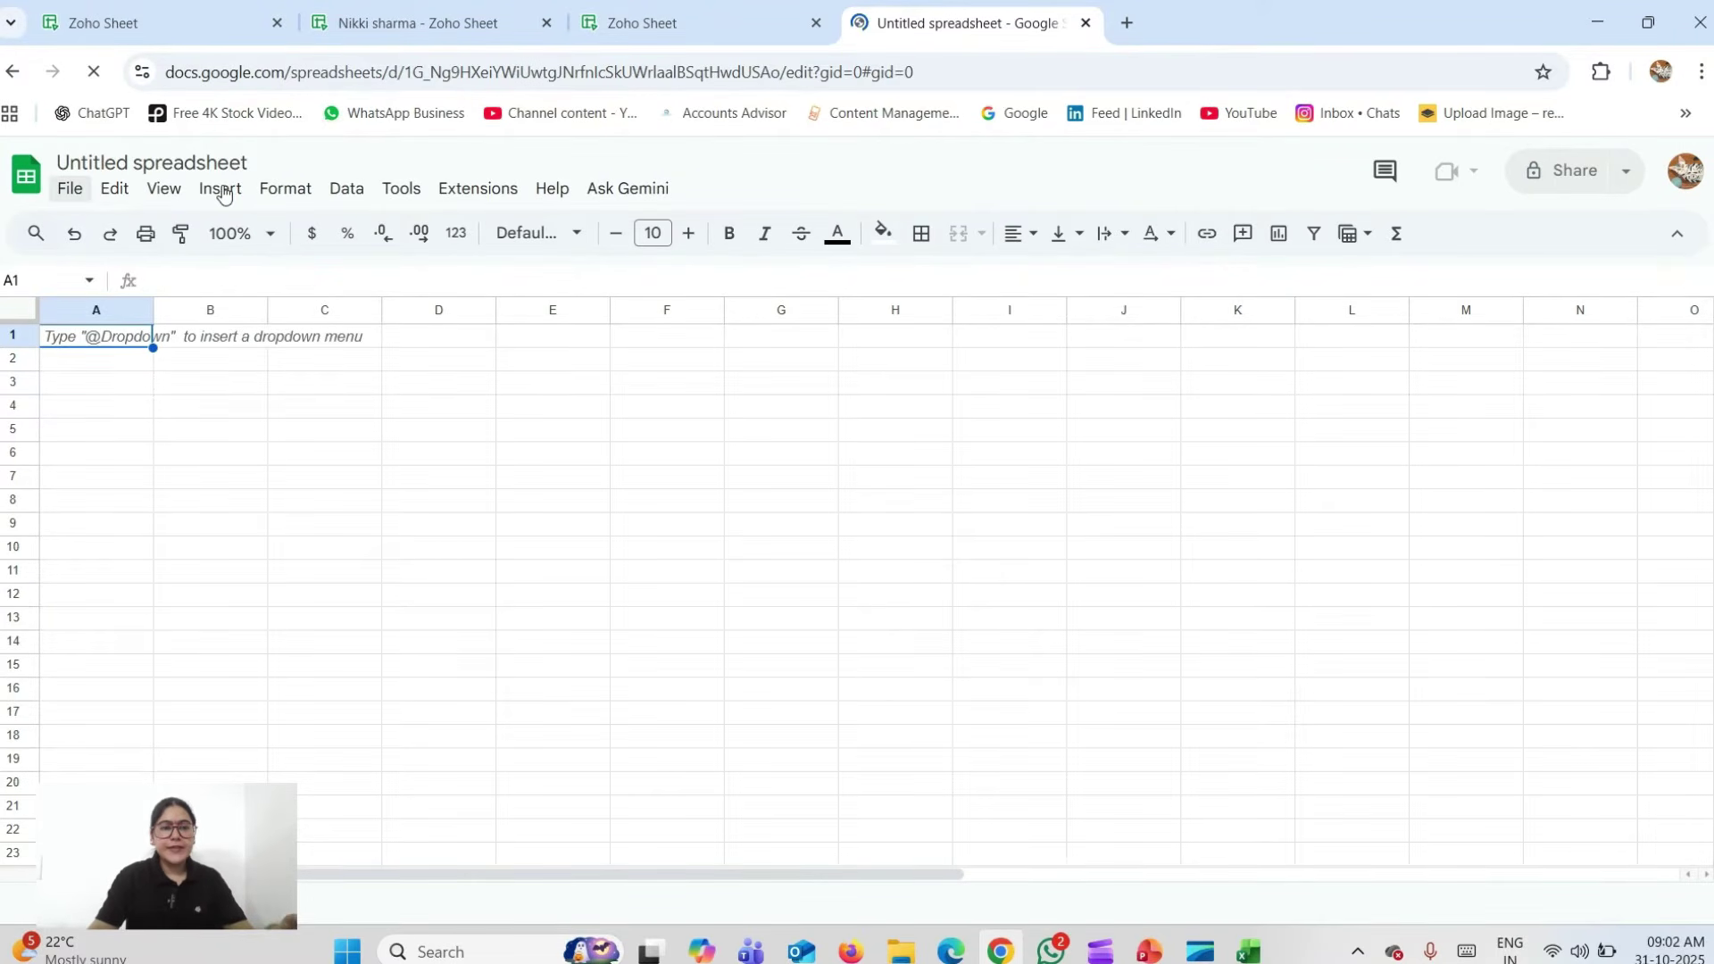
# - Switch between the Zoho tab, the blank Excel workbook and the Google Sheets spreadsheet
pyautogui.click(389, 25)
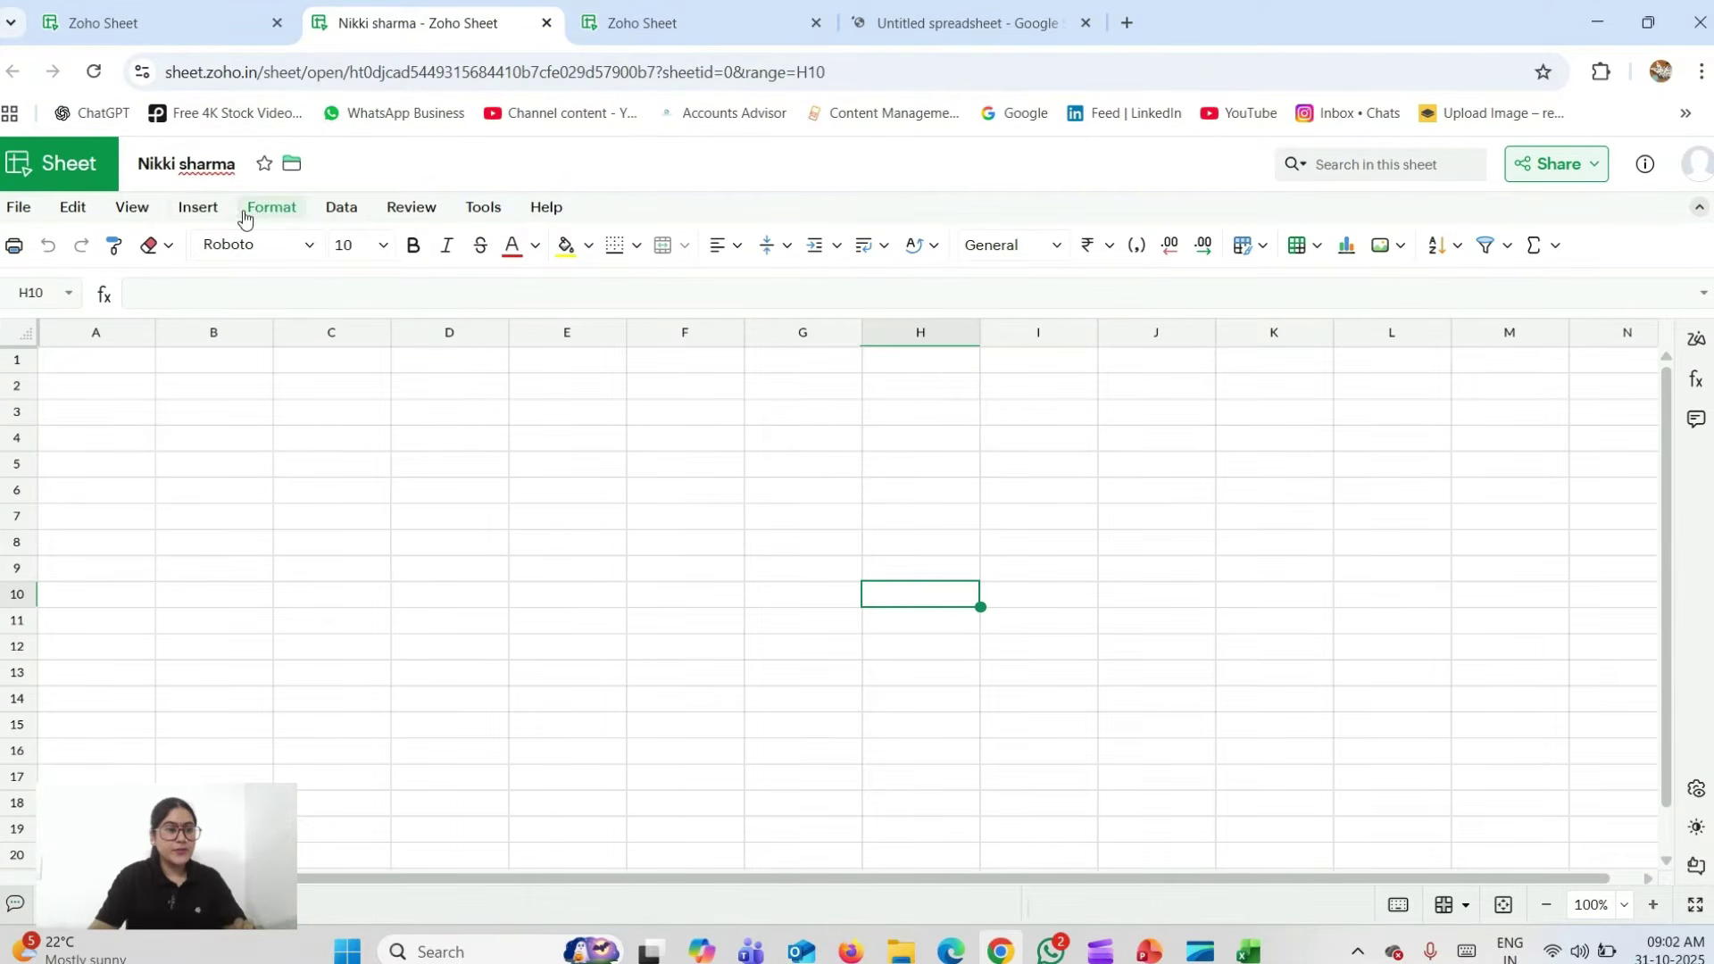
pyautogui.click(942, 7)
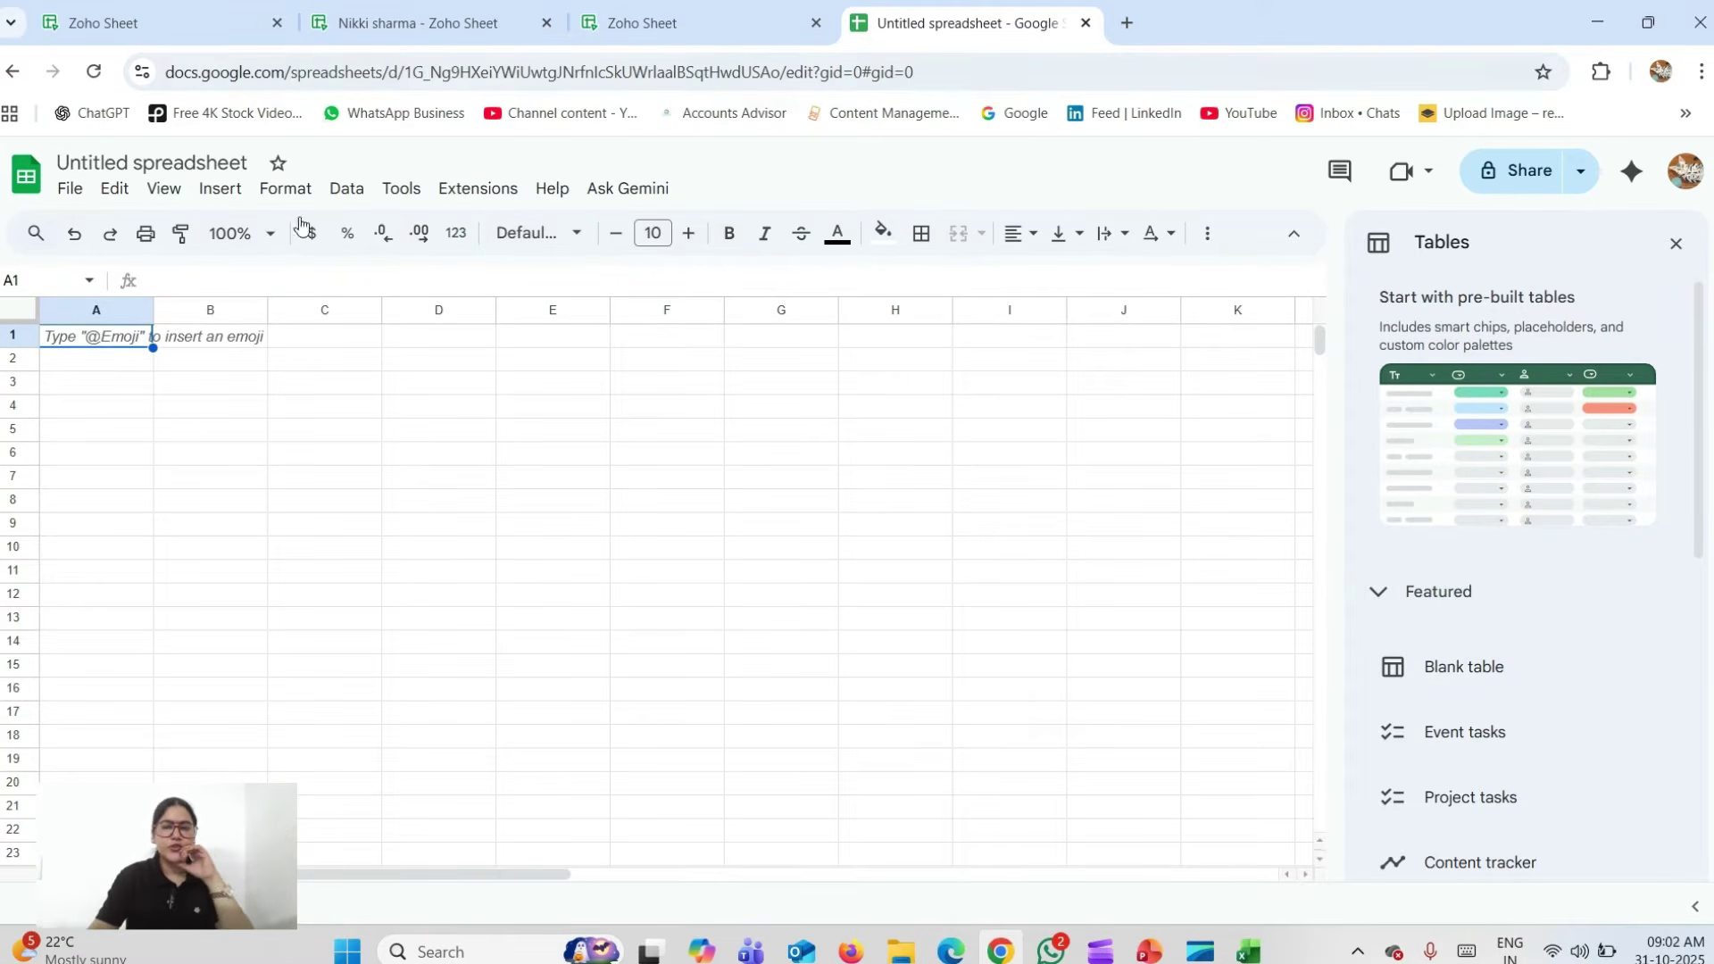
pyautogui.click(1248, 952)
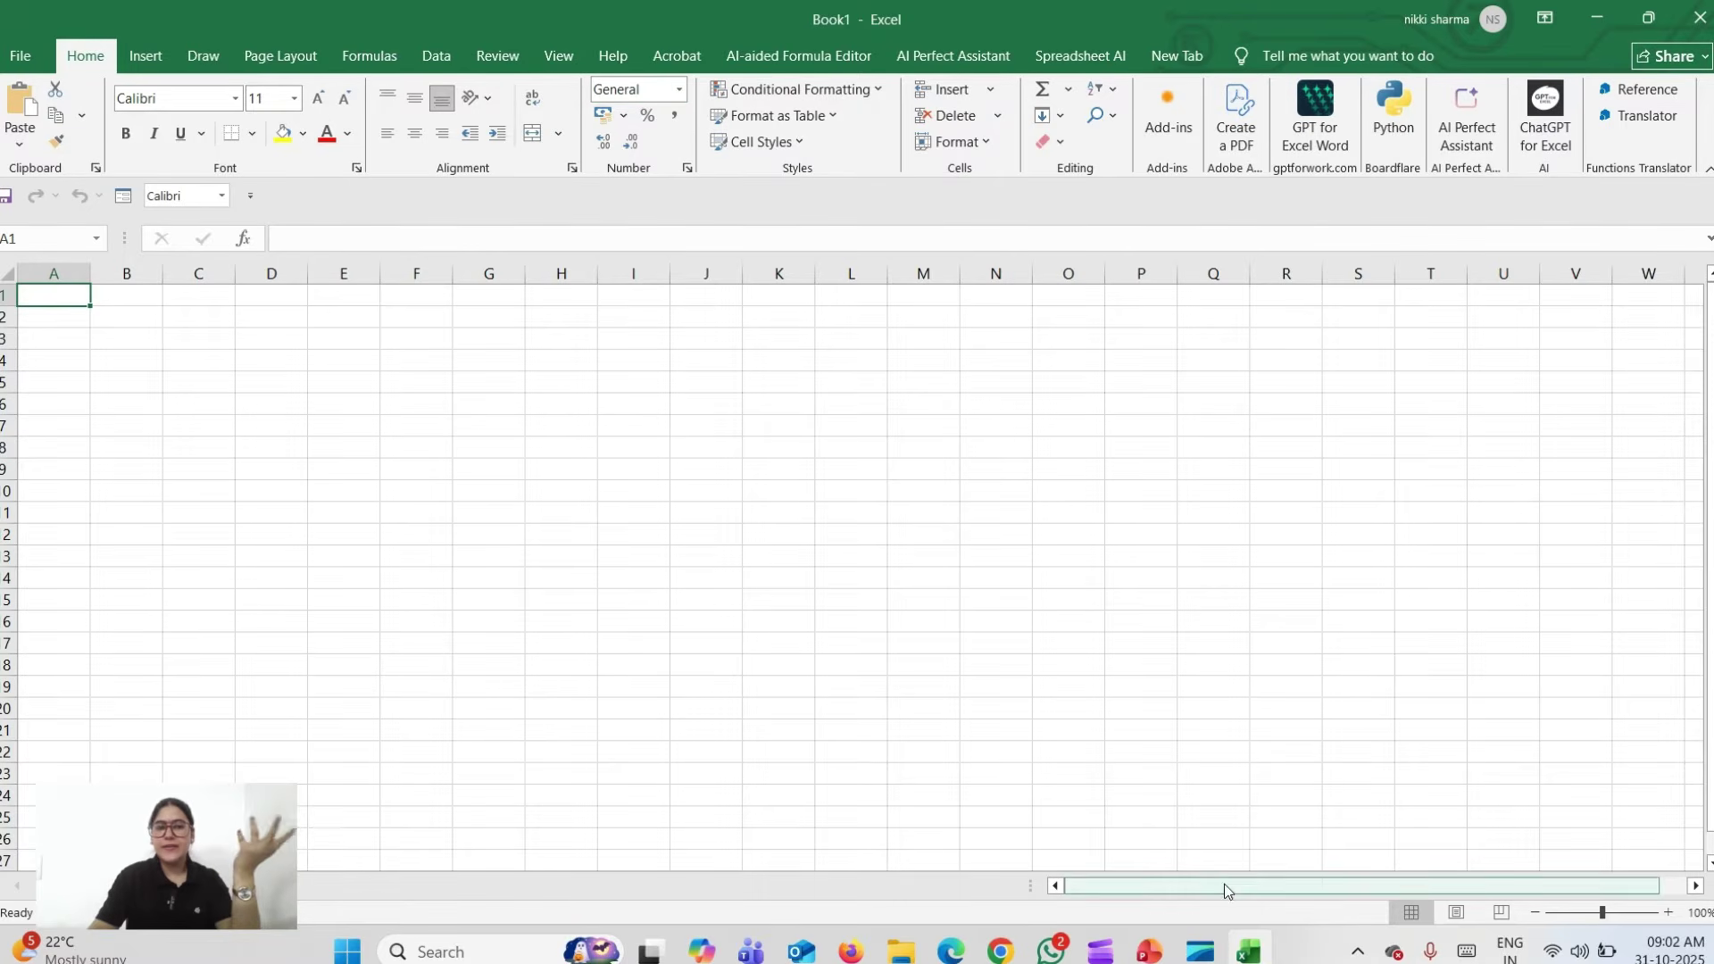
pyautogui.moveTo(1178, 962)
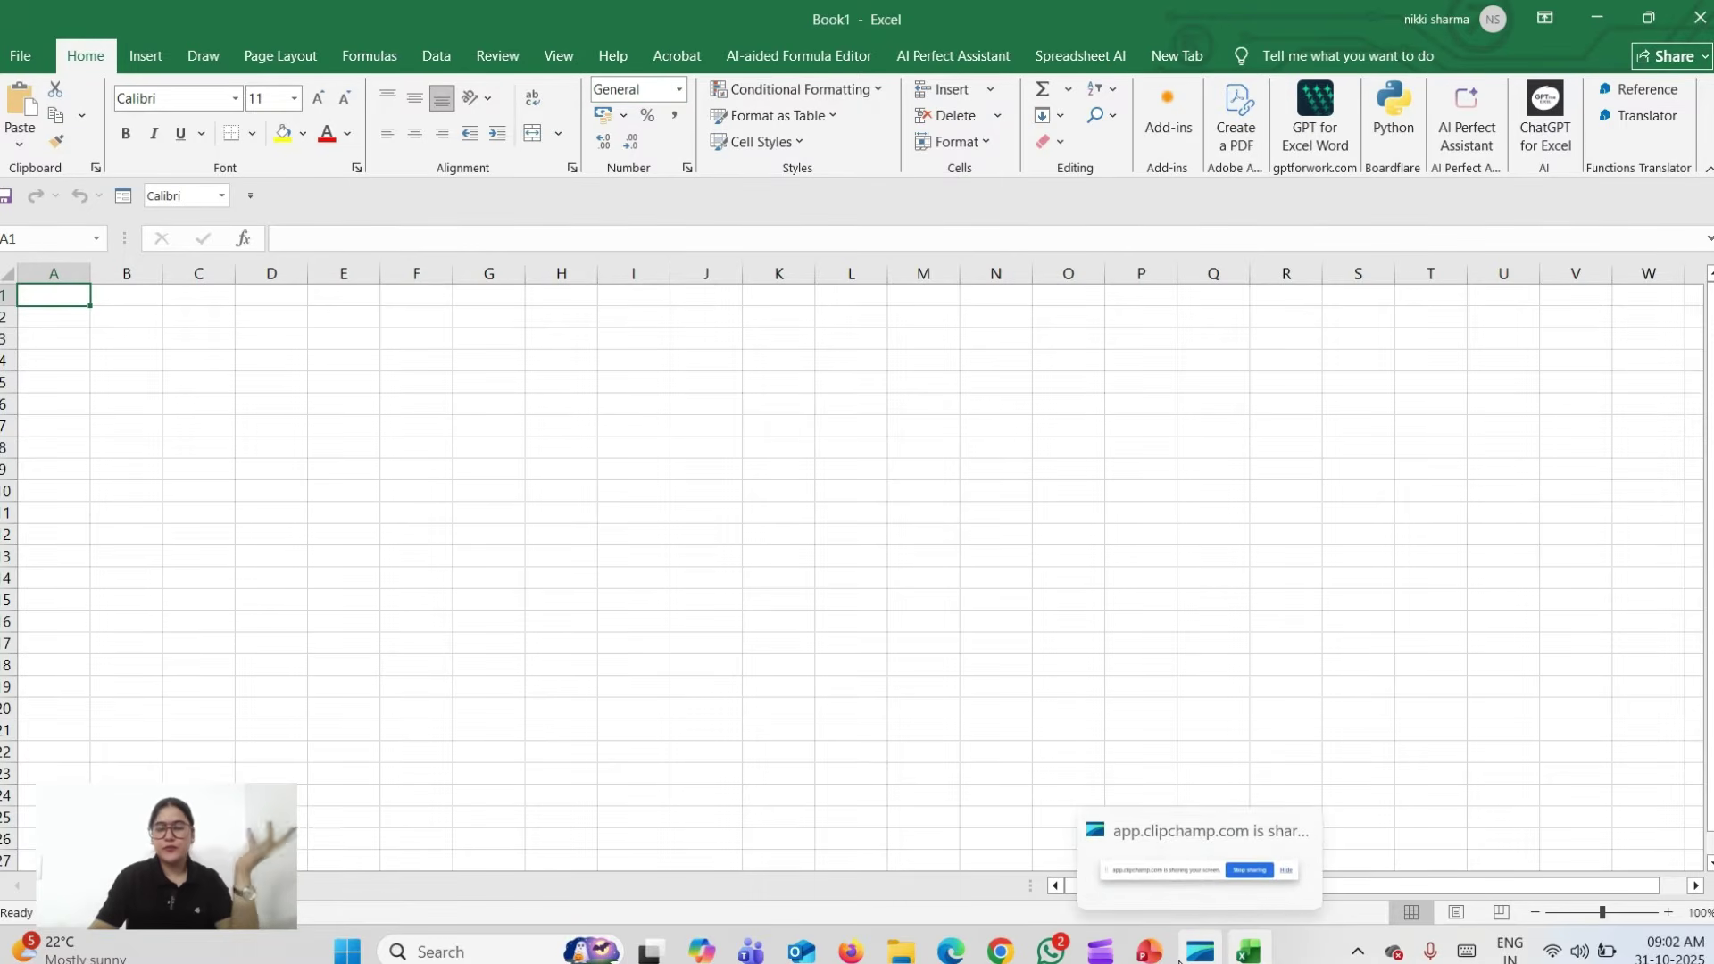
pyautogui.click(1007, 955)
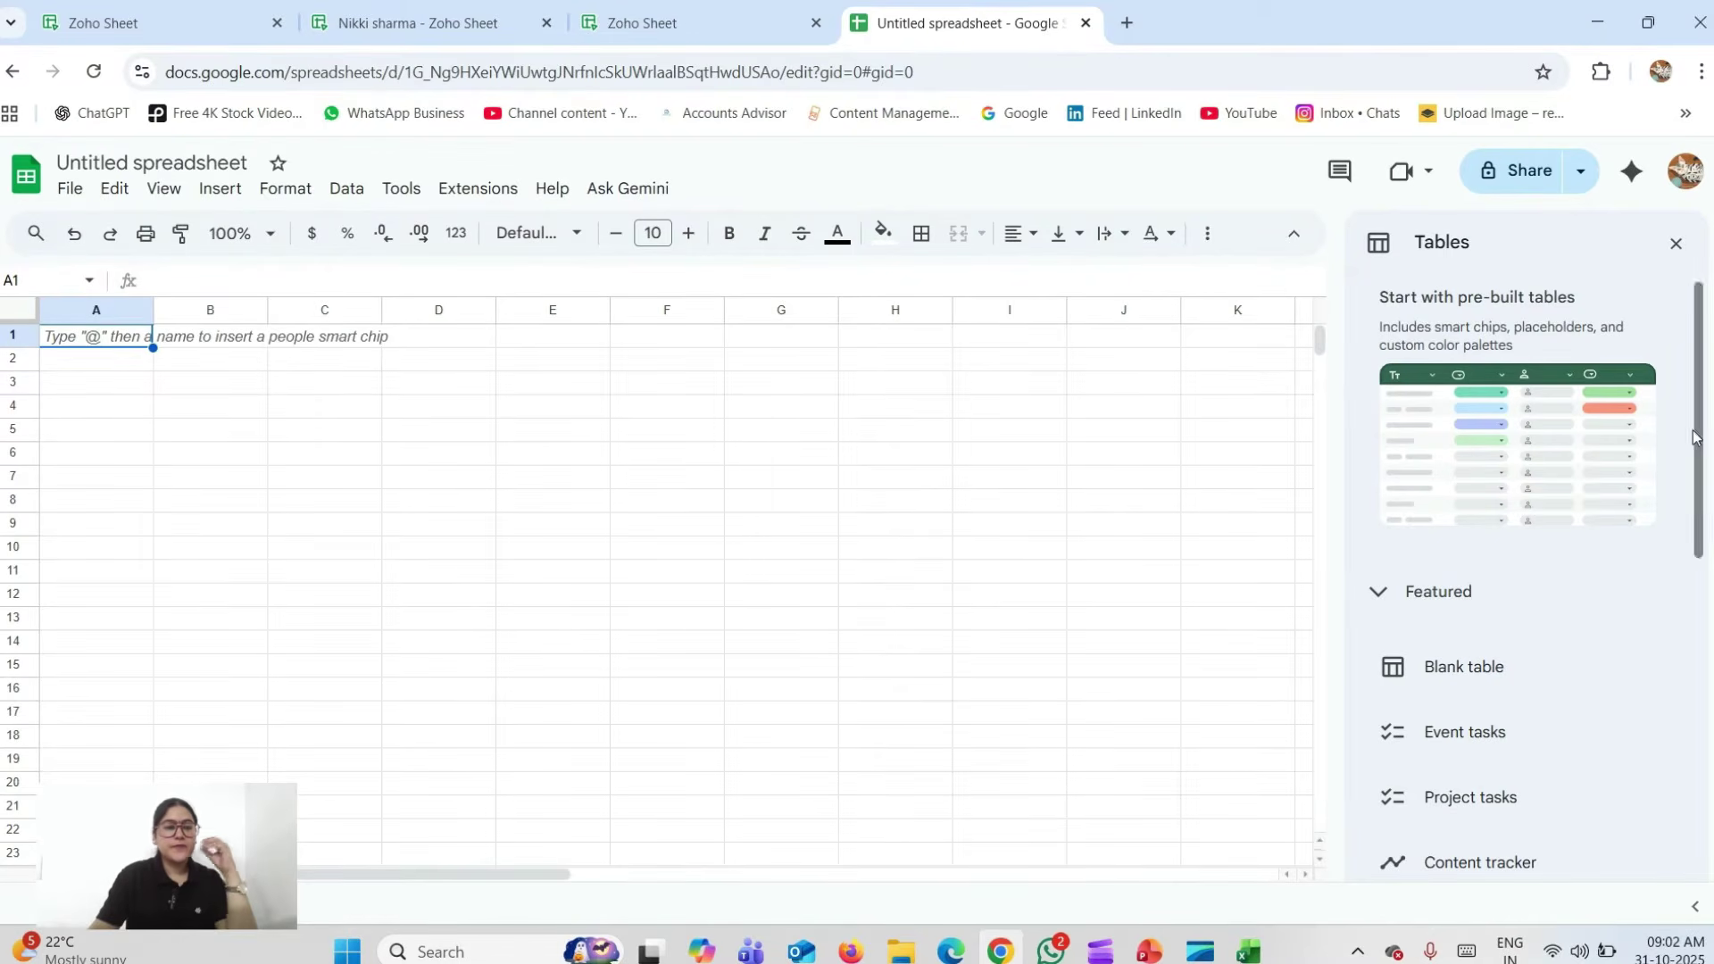
# - Scroll through the Tables side panel templates, then return to the renamed Zoho spreadsheet
pyautogui.scroll(-2, 1657, 550)
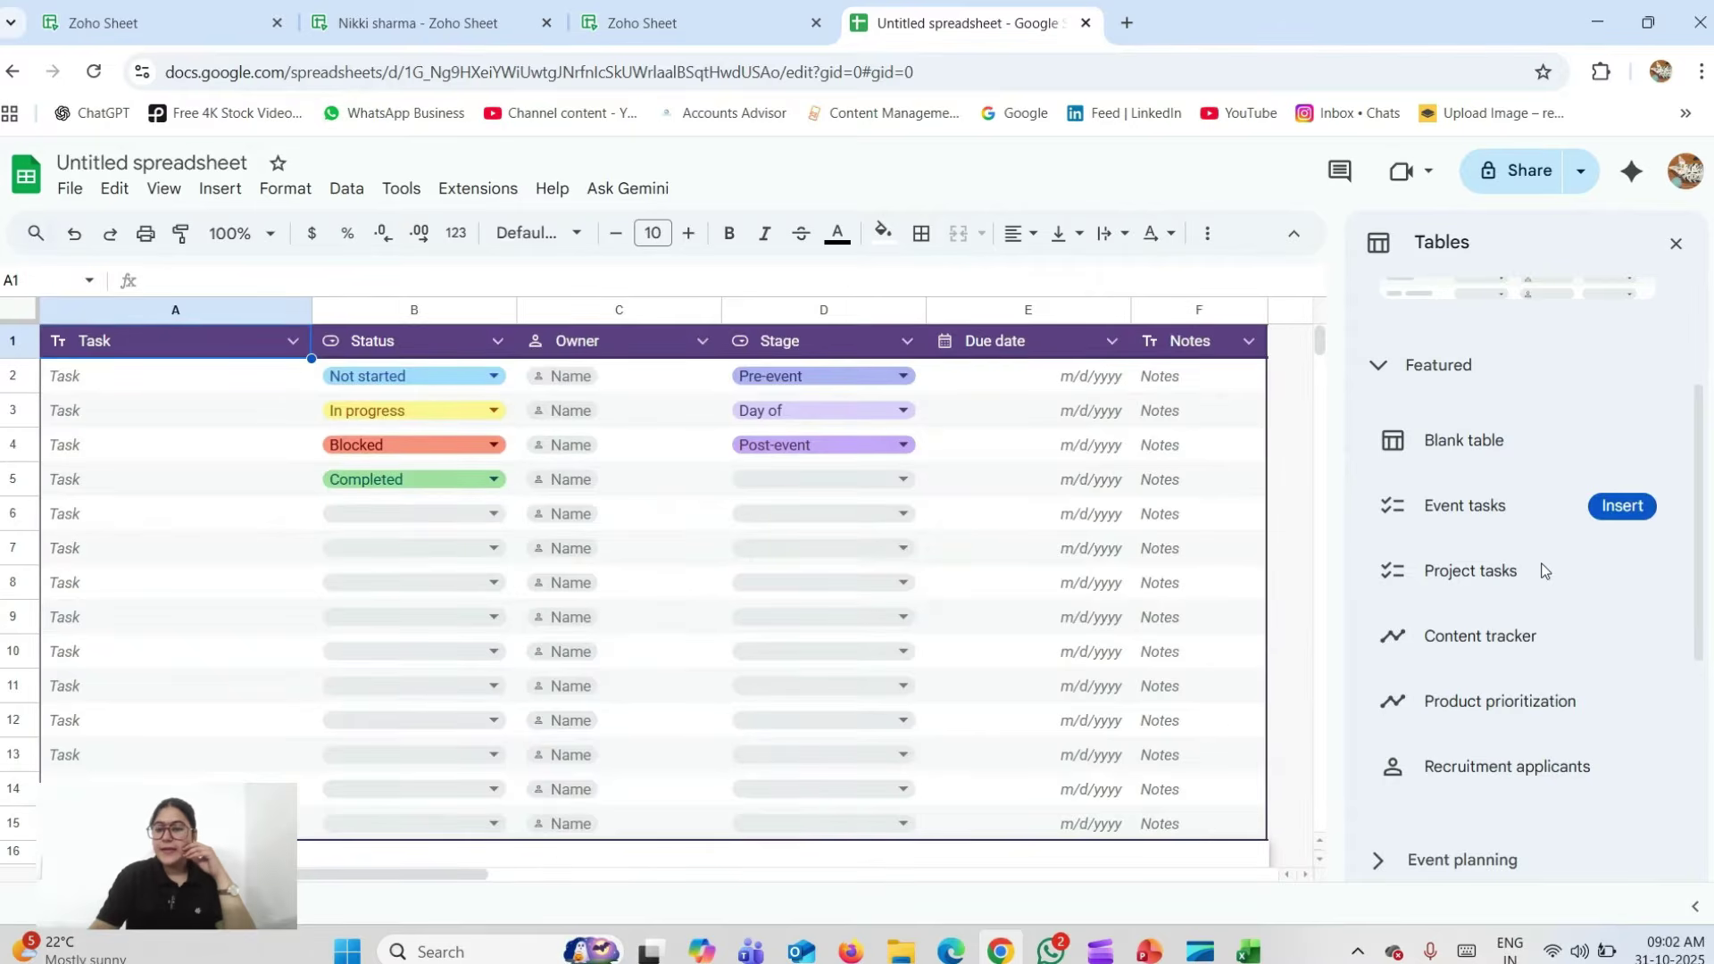
pyautogui.scroll(-1, 1544, 569)
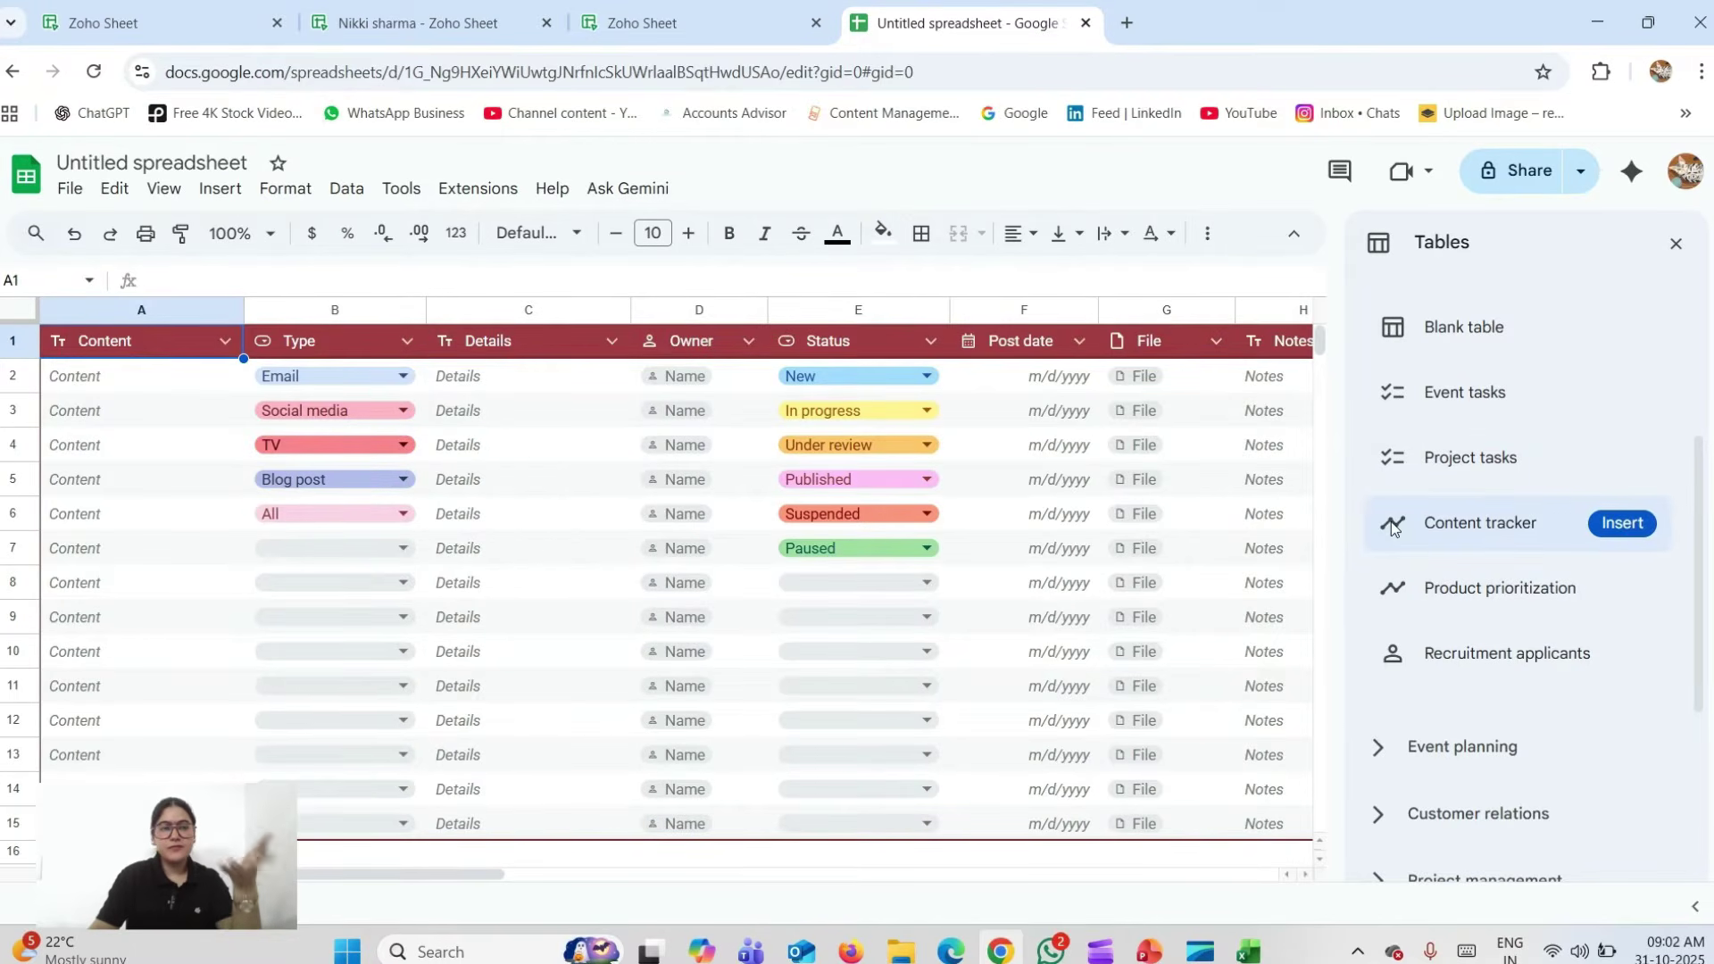
pyautogui.scroll(-3, 1428, 572)
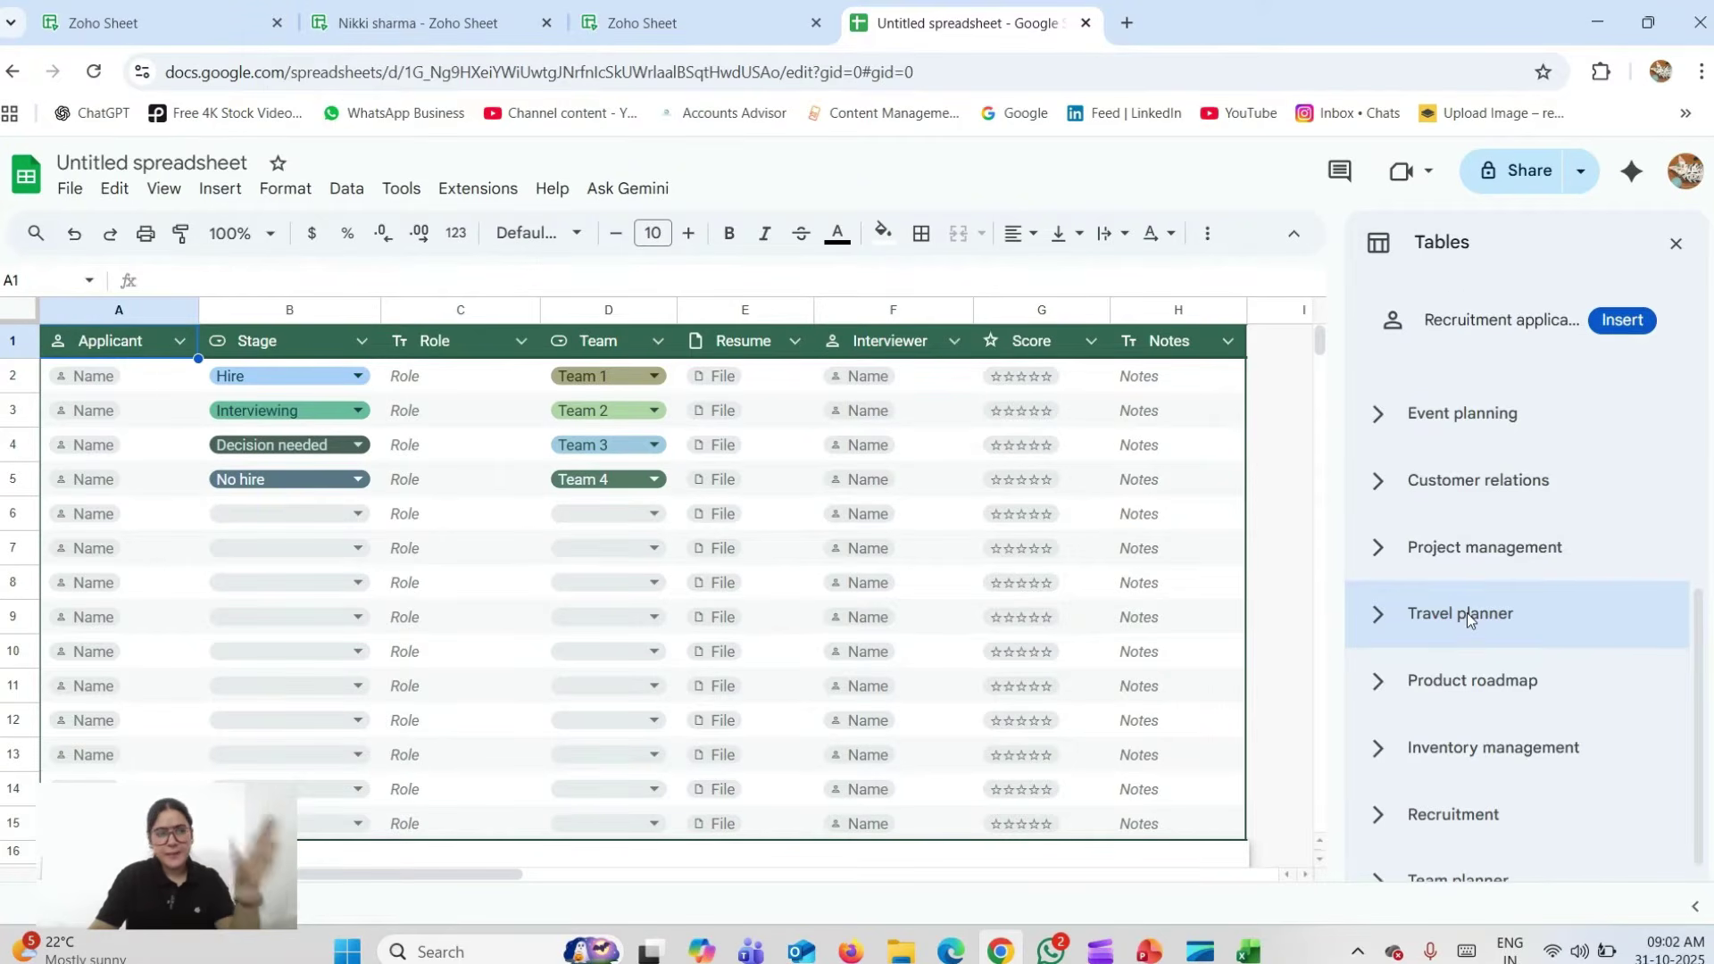
pyautogui.scroll(6, 1466, 612)
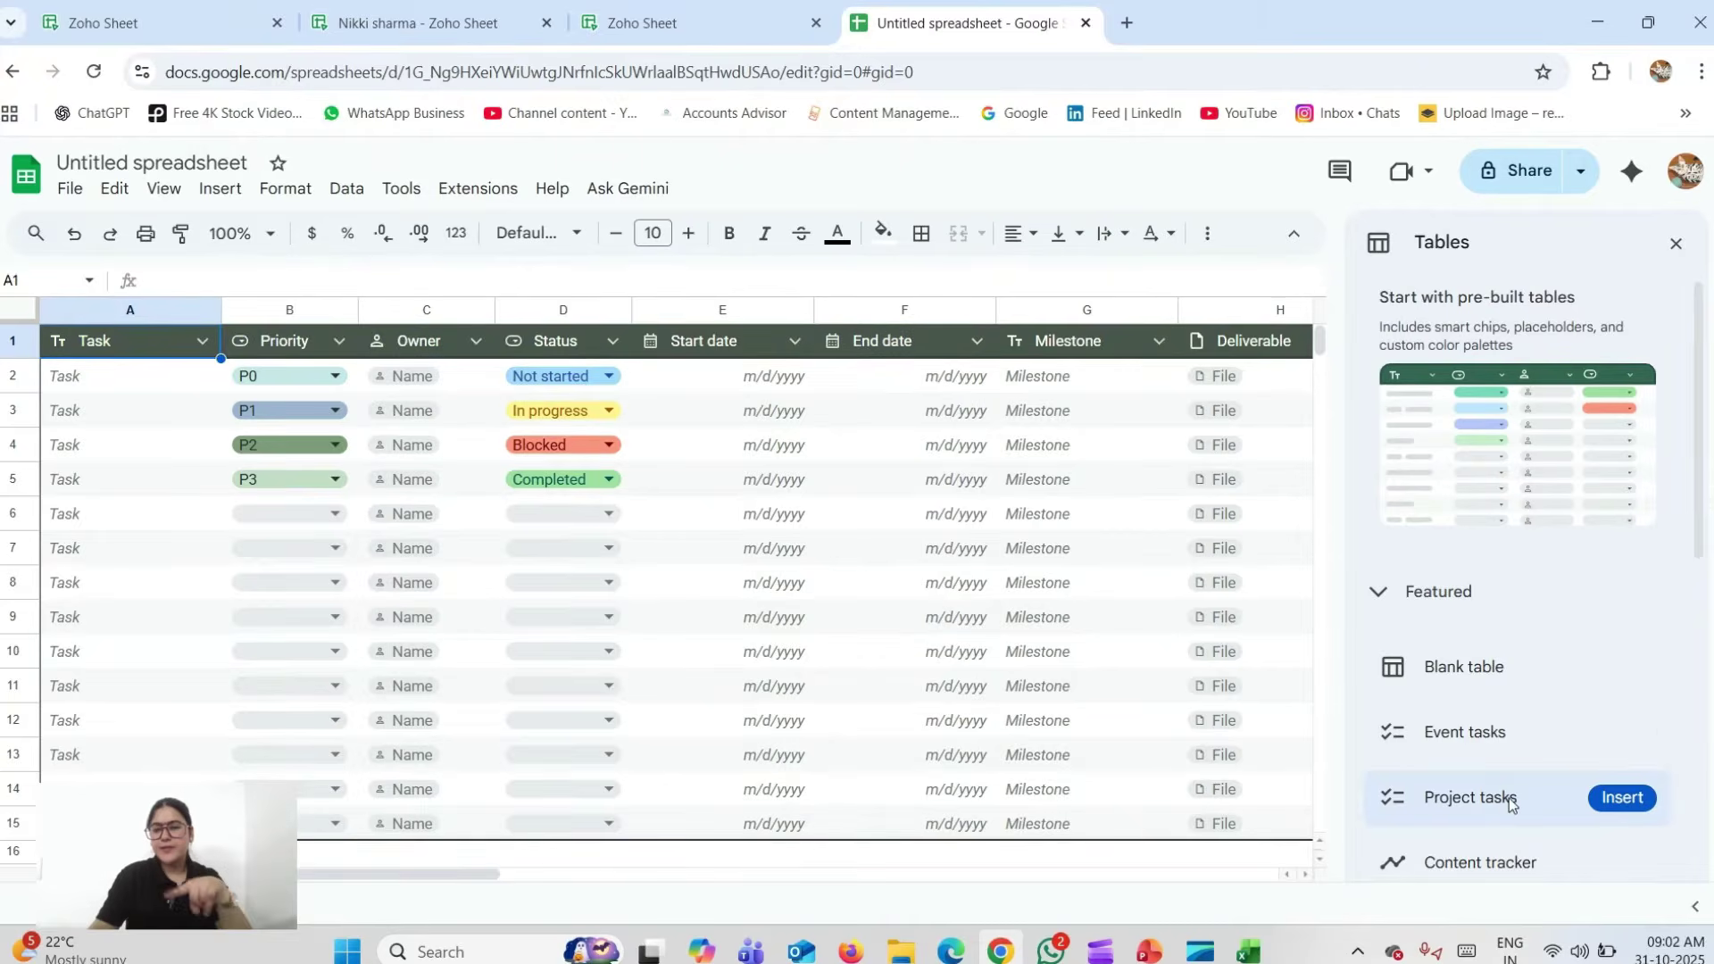
pyautogui.scroll(-4, 1515, 793)
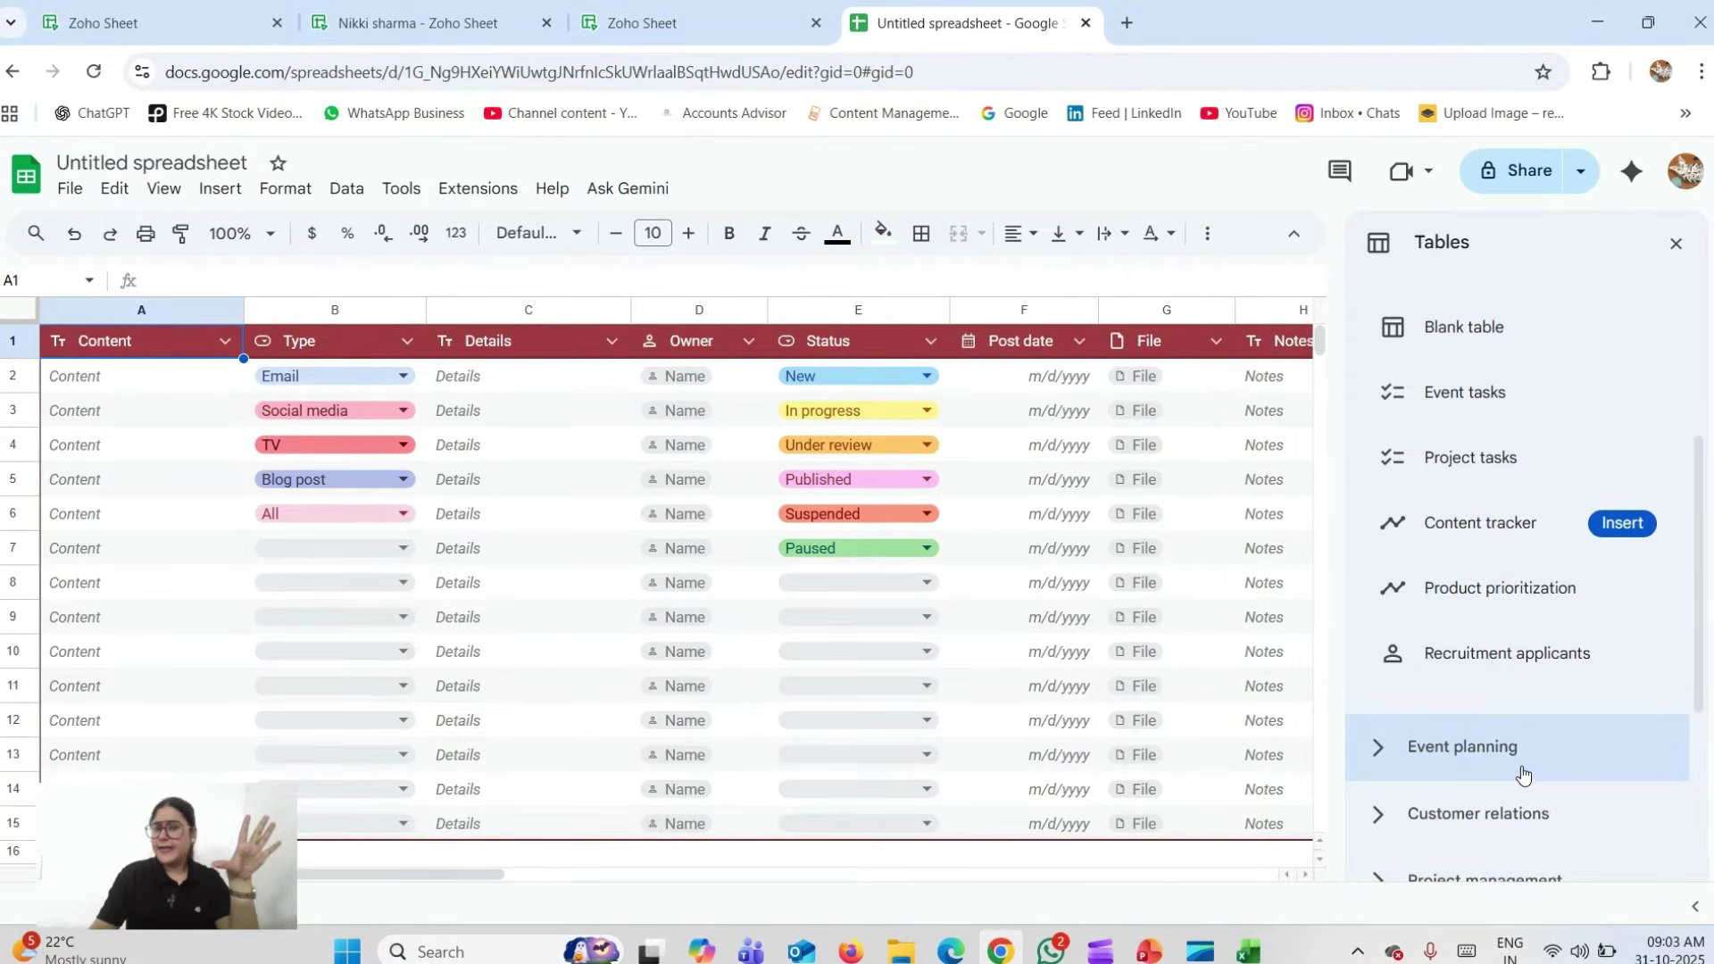
pyautogui.click(642, 22)
pyautogui.click(481, 9)
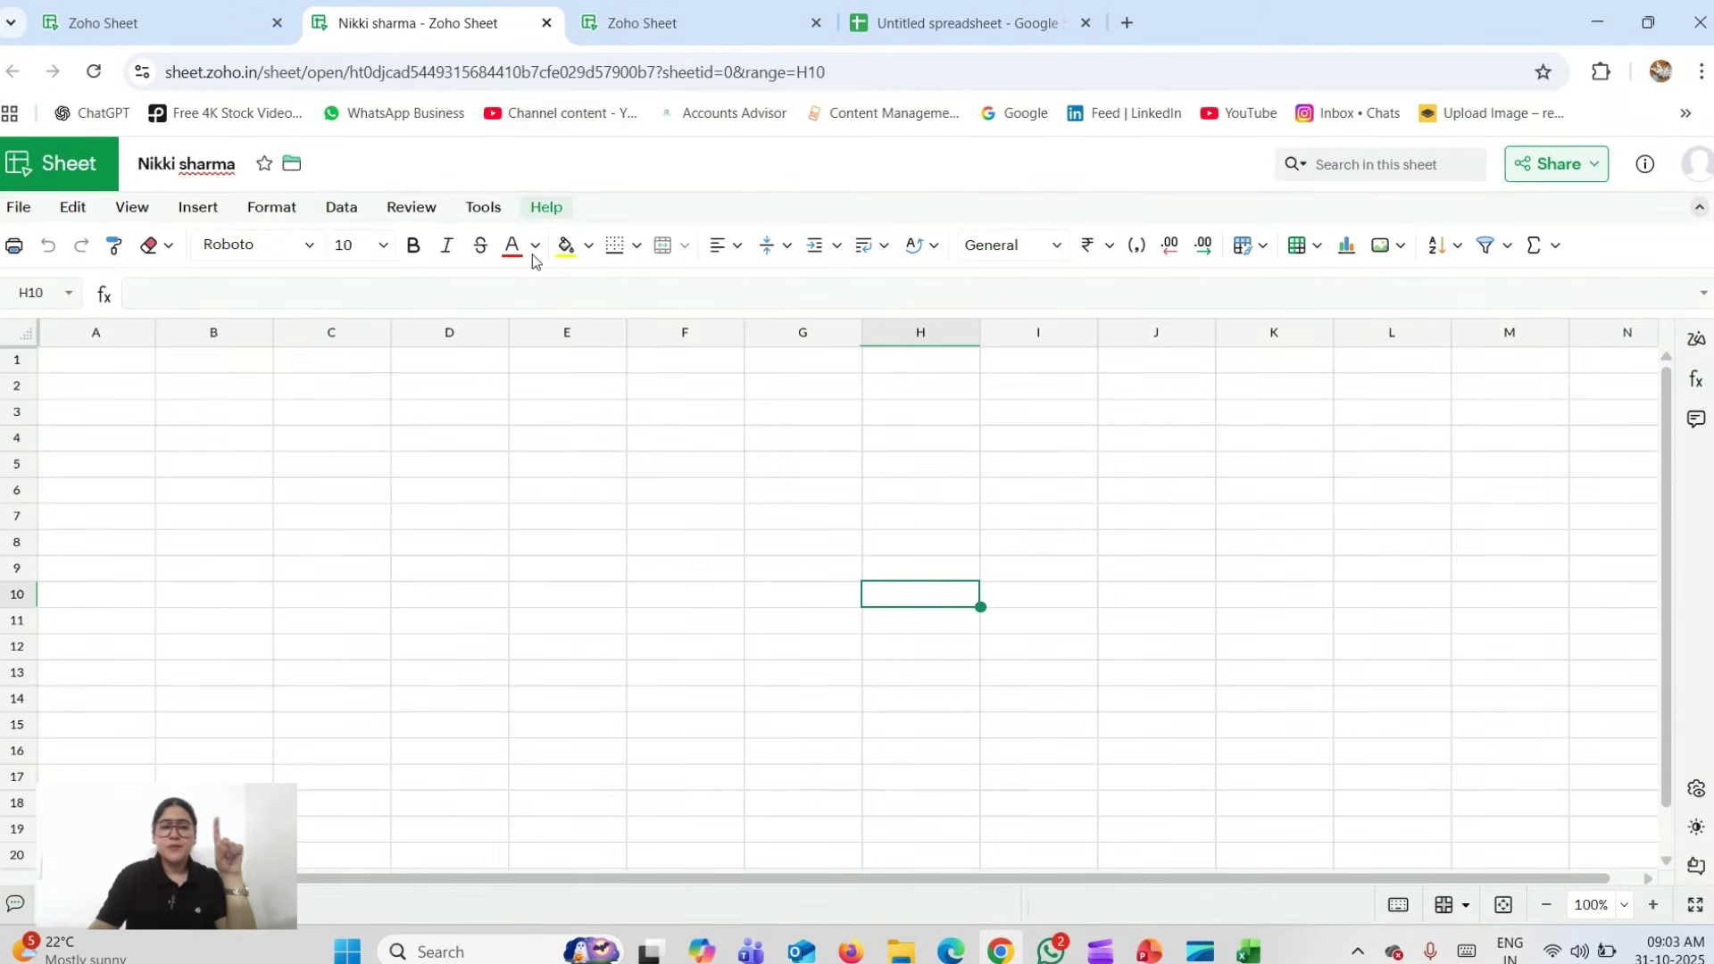
# - Open the Zia assistant and the feedback form, then close the feedback form
pyautogui.click(1691, 348)
pyautogui.click(1518, 347)
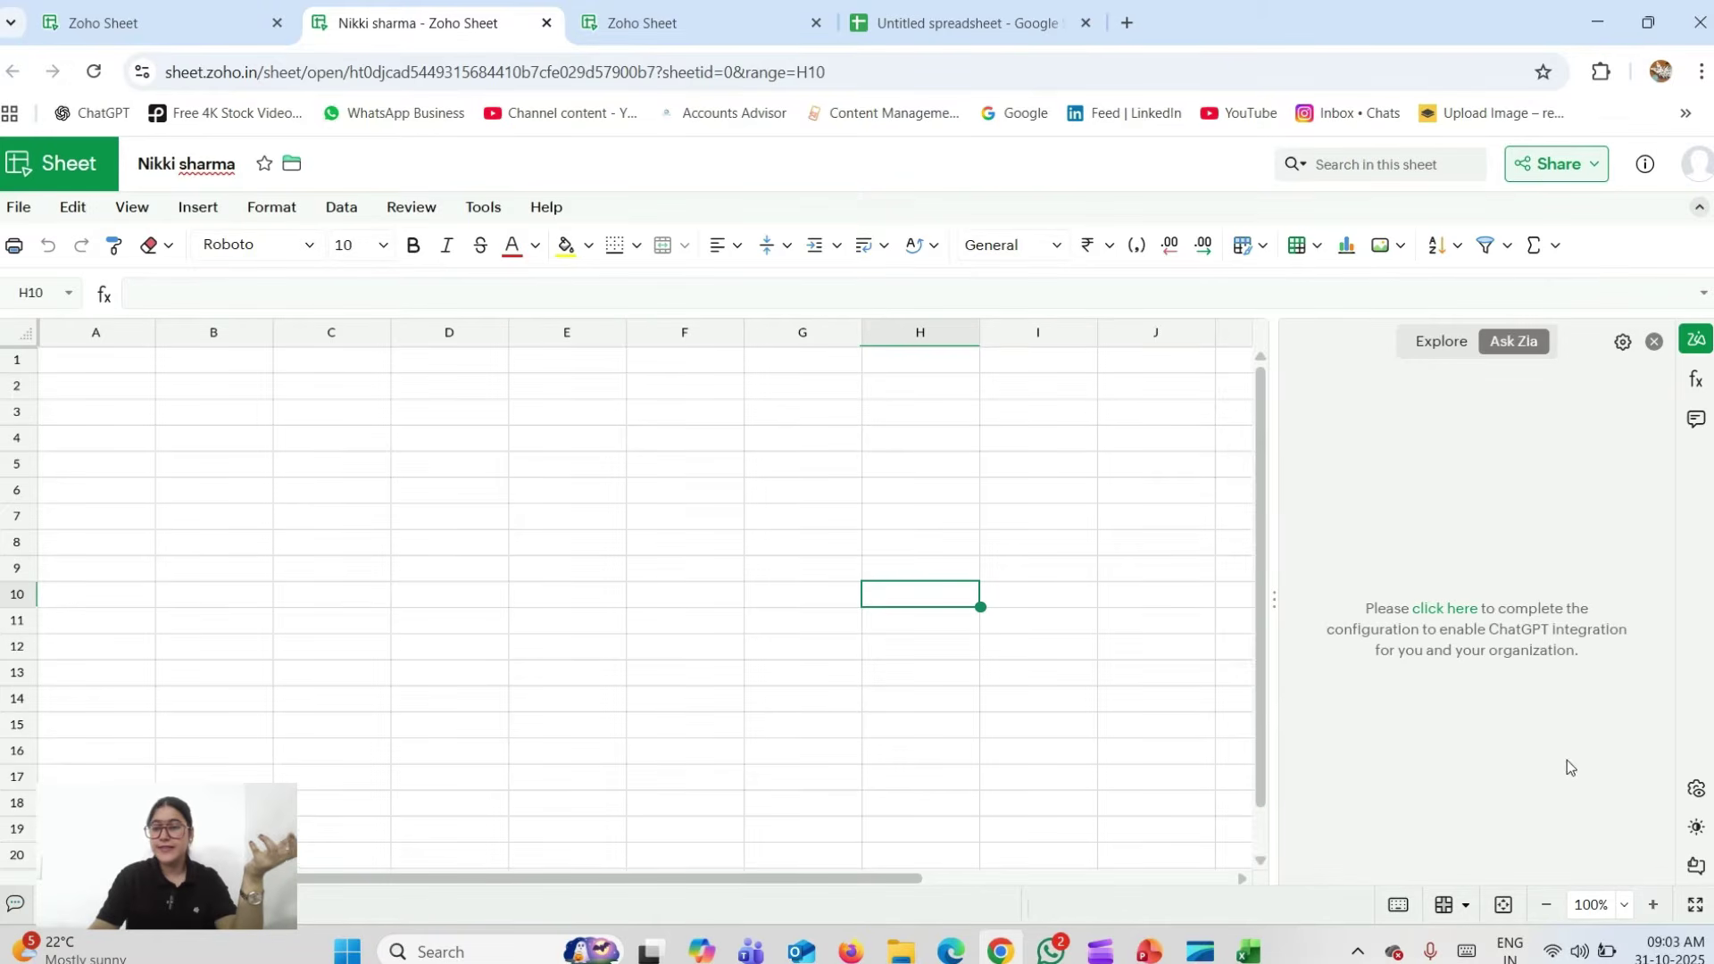
pyautogui.click(1699, 790)
pyautogui.click(1697, 866)
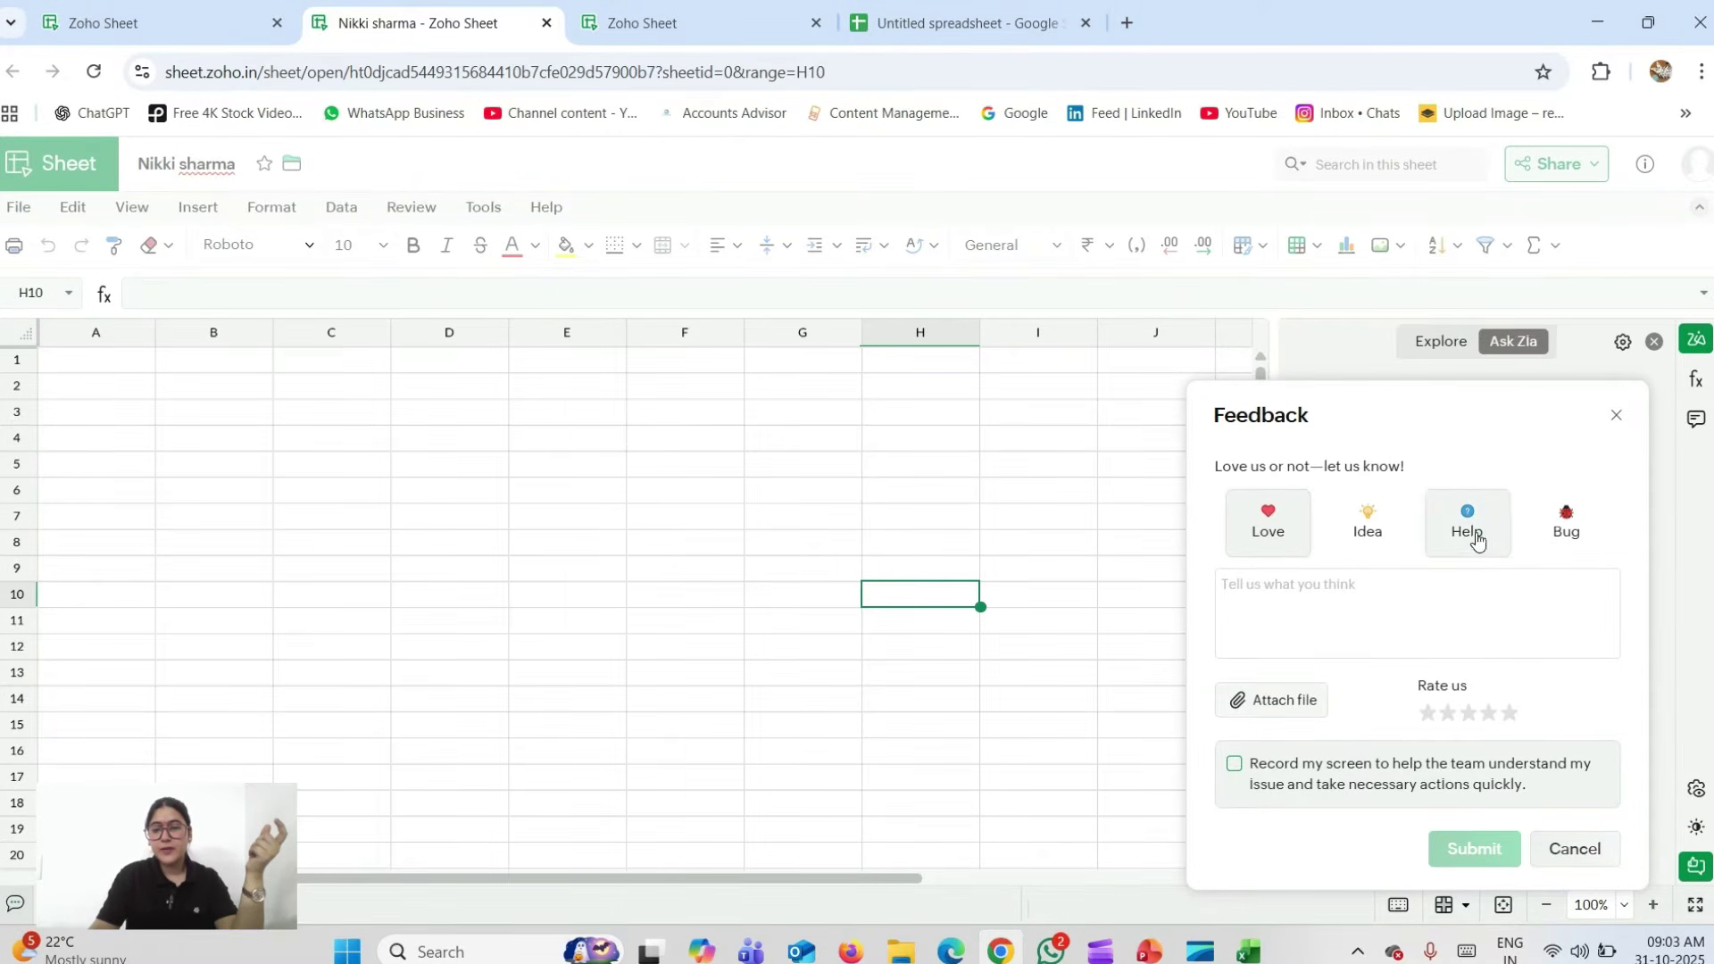
pyautogui.click(1615, 415)
# - Start a comment in the Comments panel, close the panel, and show the Share dropdown options
pyautogui.click(1696, 418)
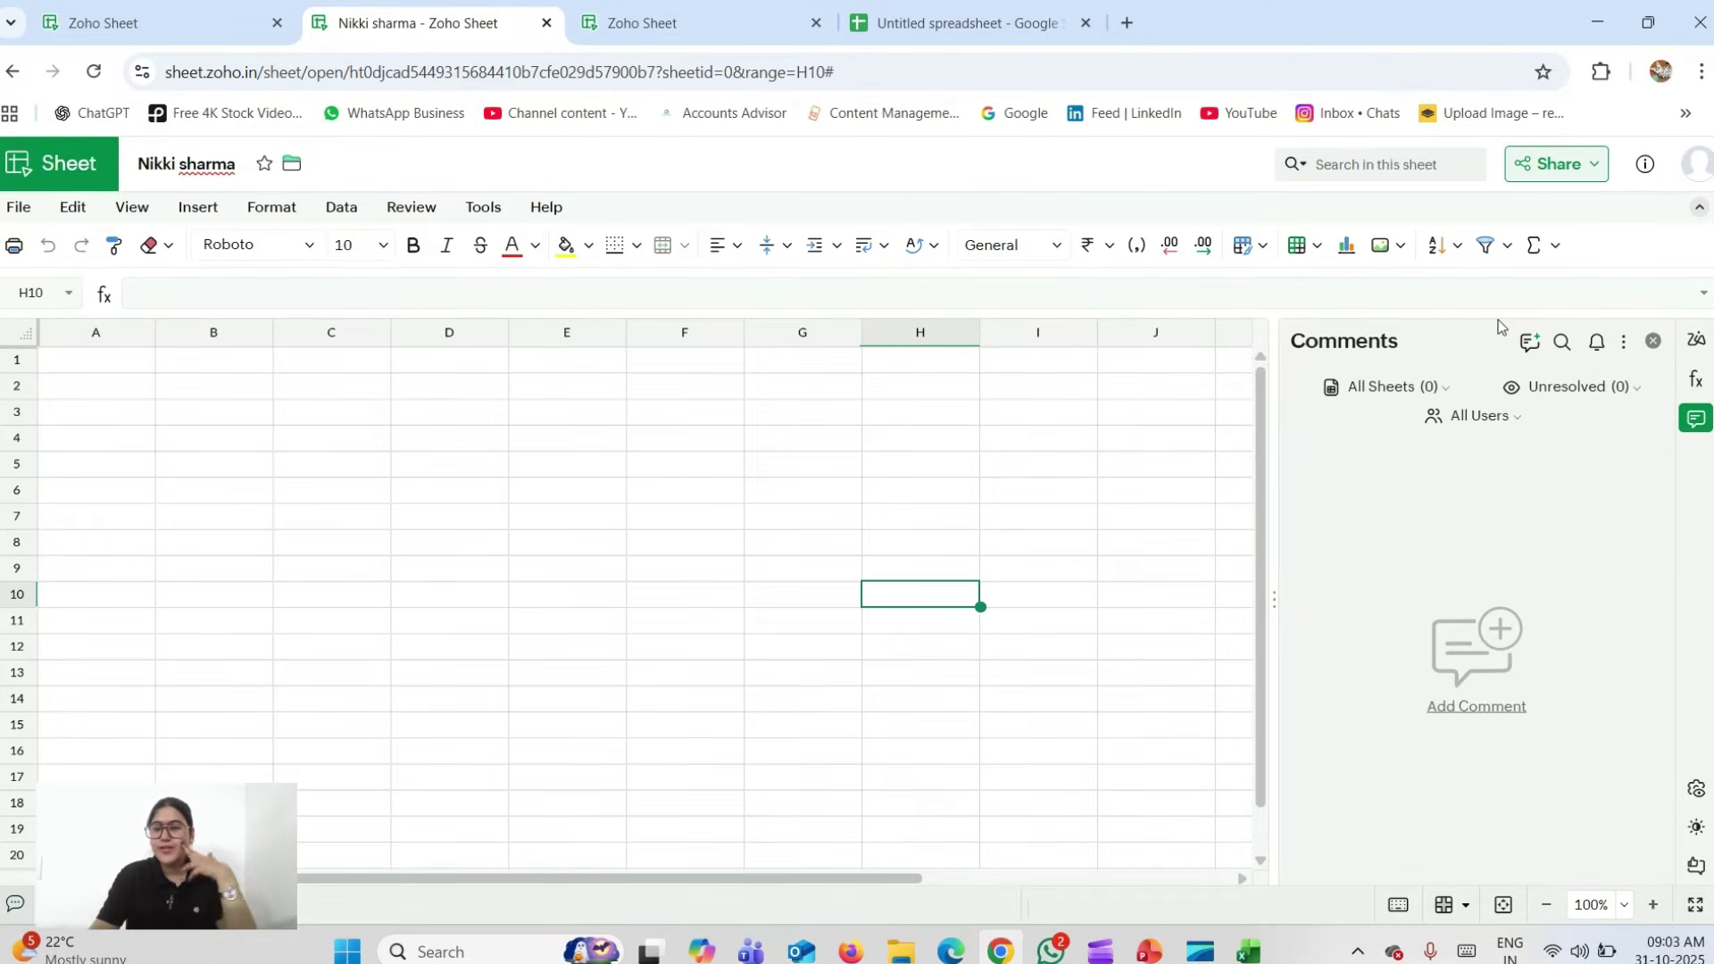
pyautogui.click(1528, 344)
pyautogui.click(1167, 453)
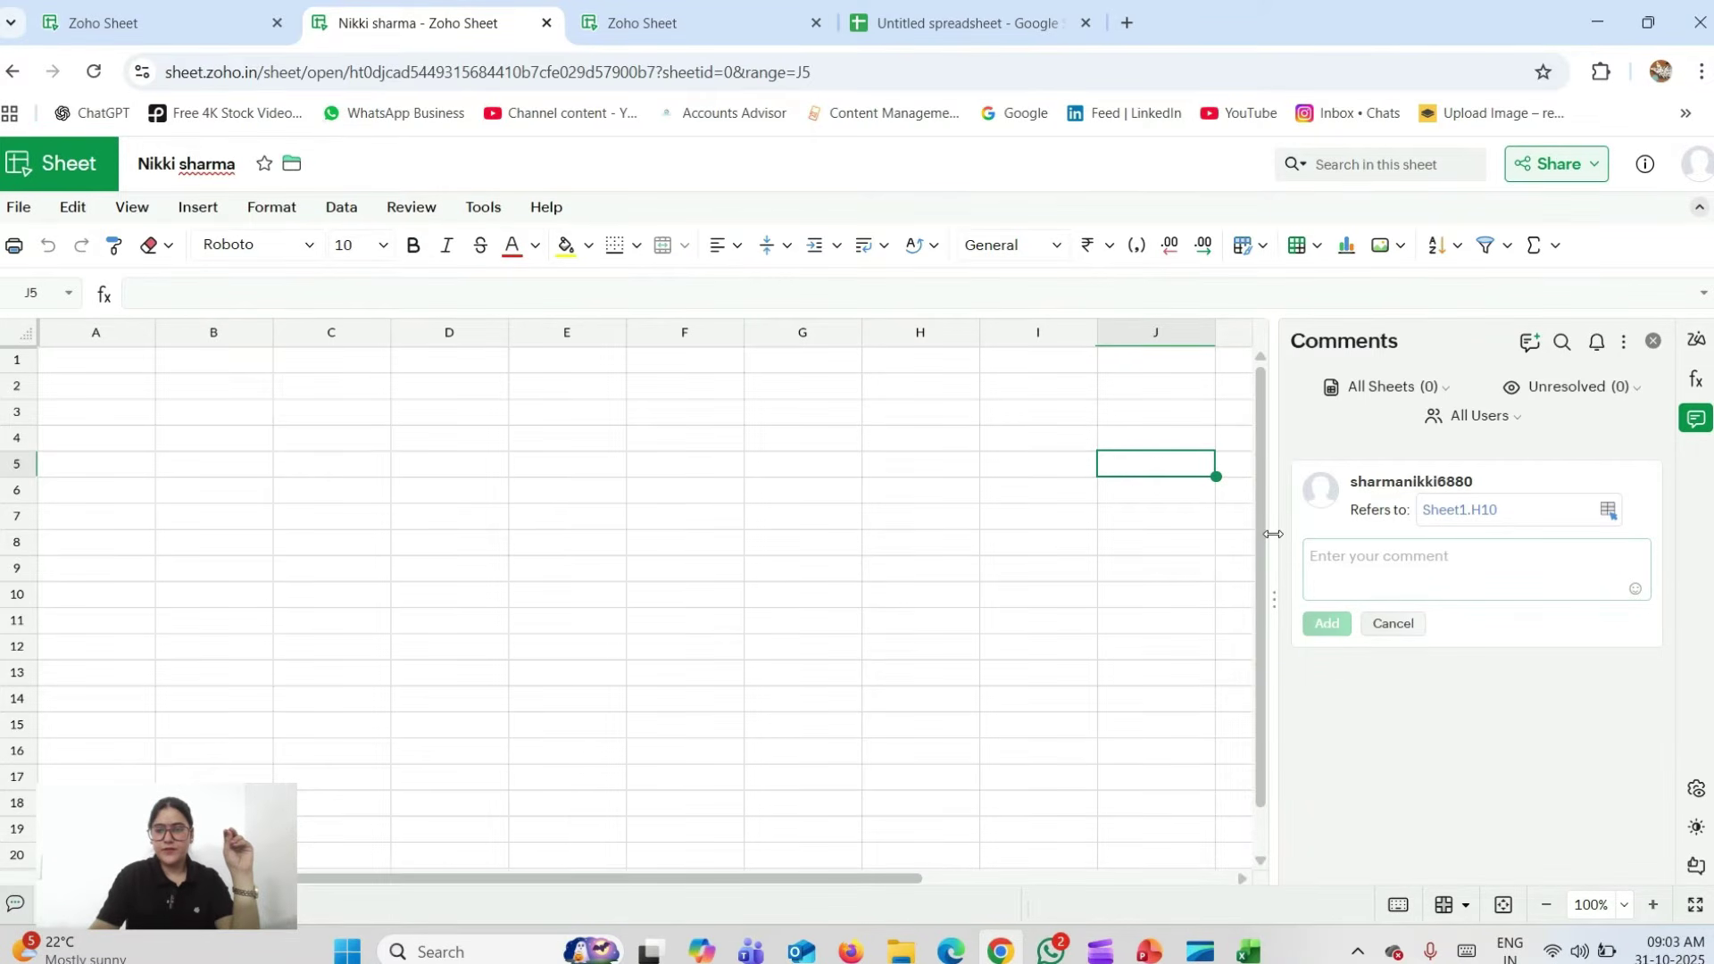
pyautogui.moveTo(1273, 533); pyautogui.dragTo(1306, 534)
pyautogui.click(1653, 342)
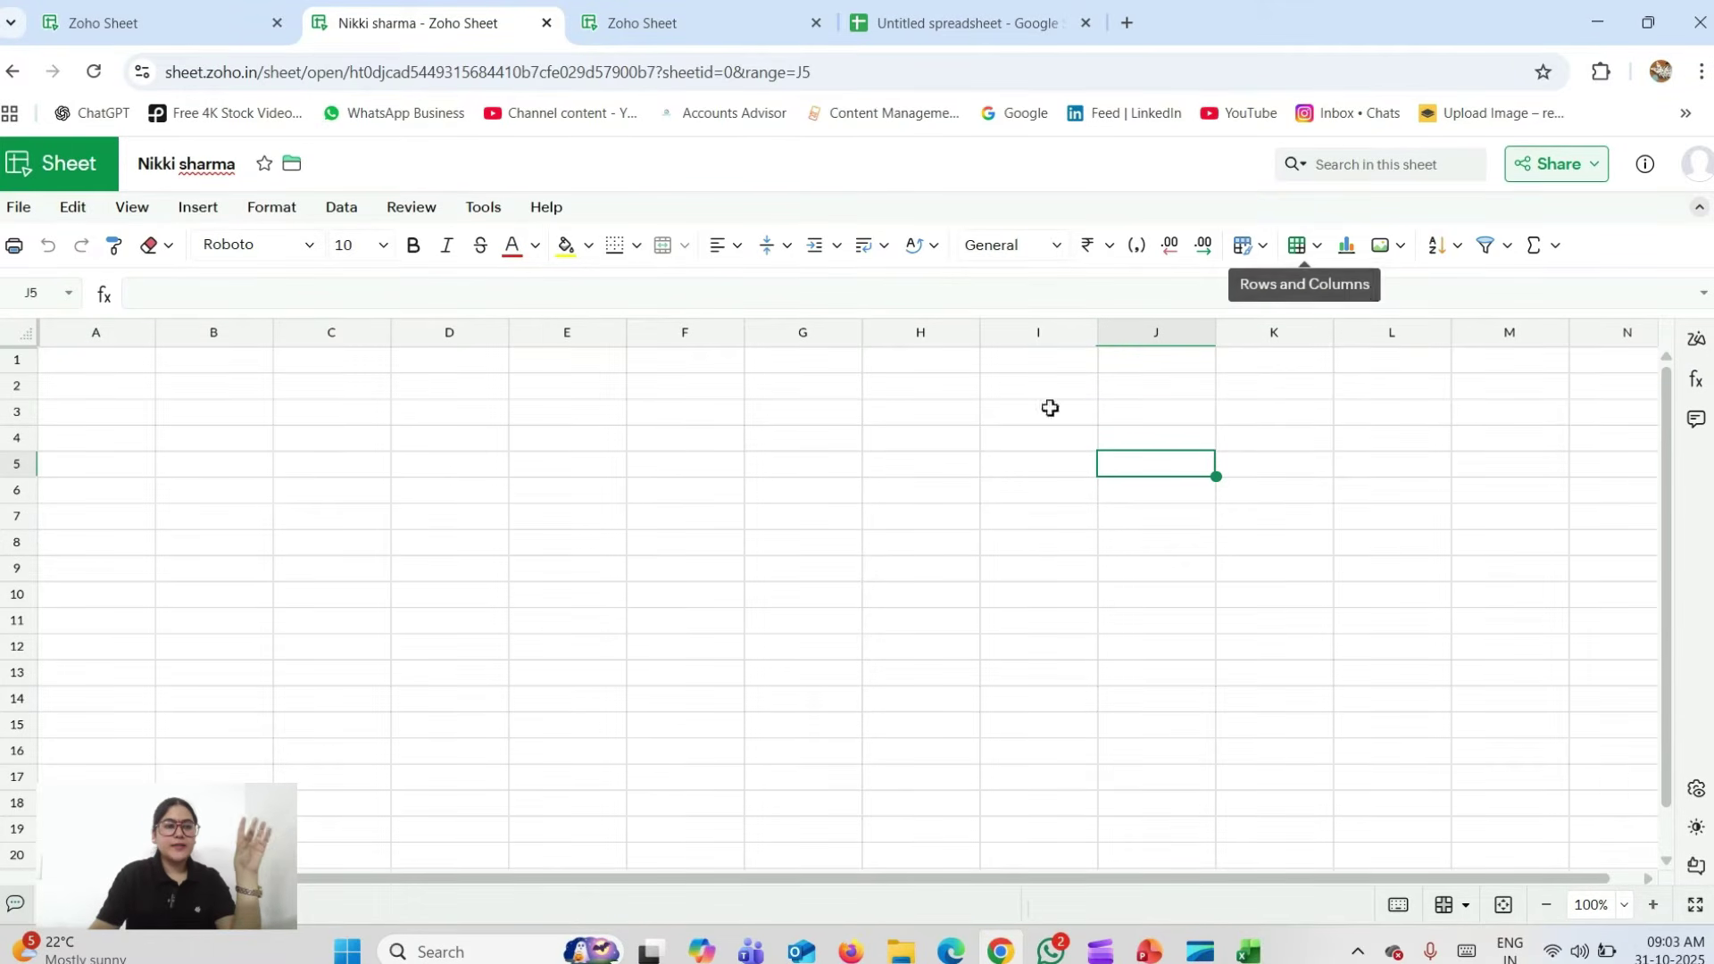
pyautogui.click(1578, 170)
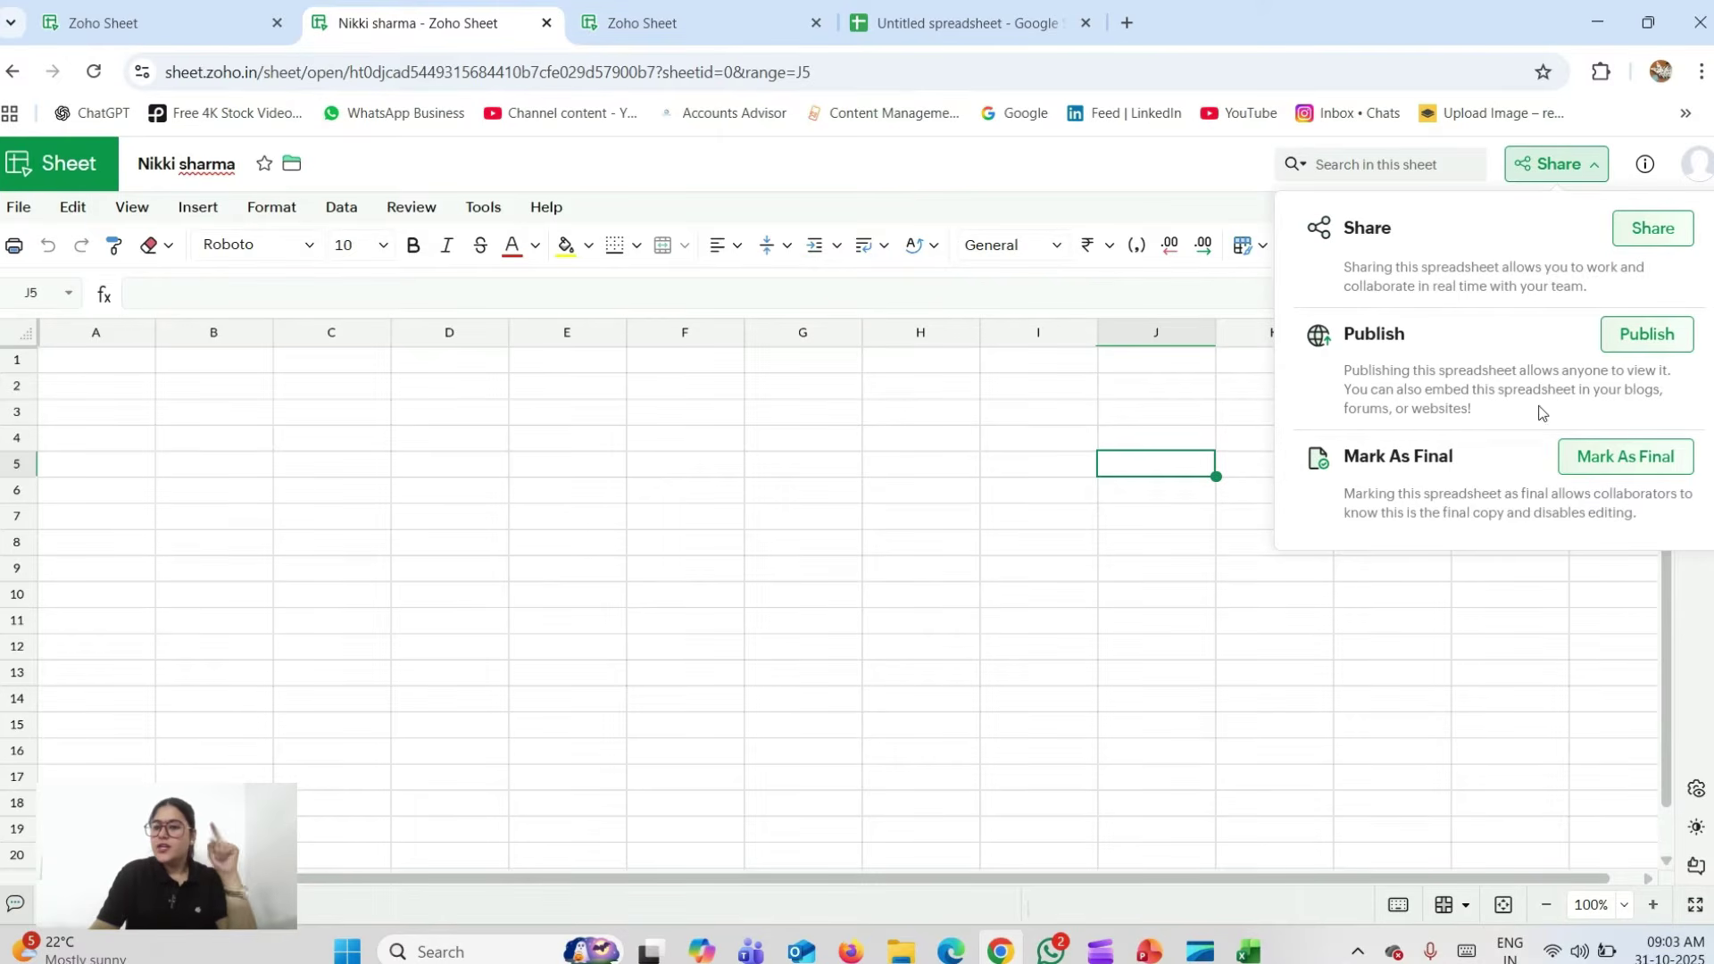
# - Dismiss the Share menu, then preview and close the account panel
pyautogui.click(1243, 430)
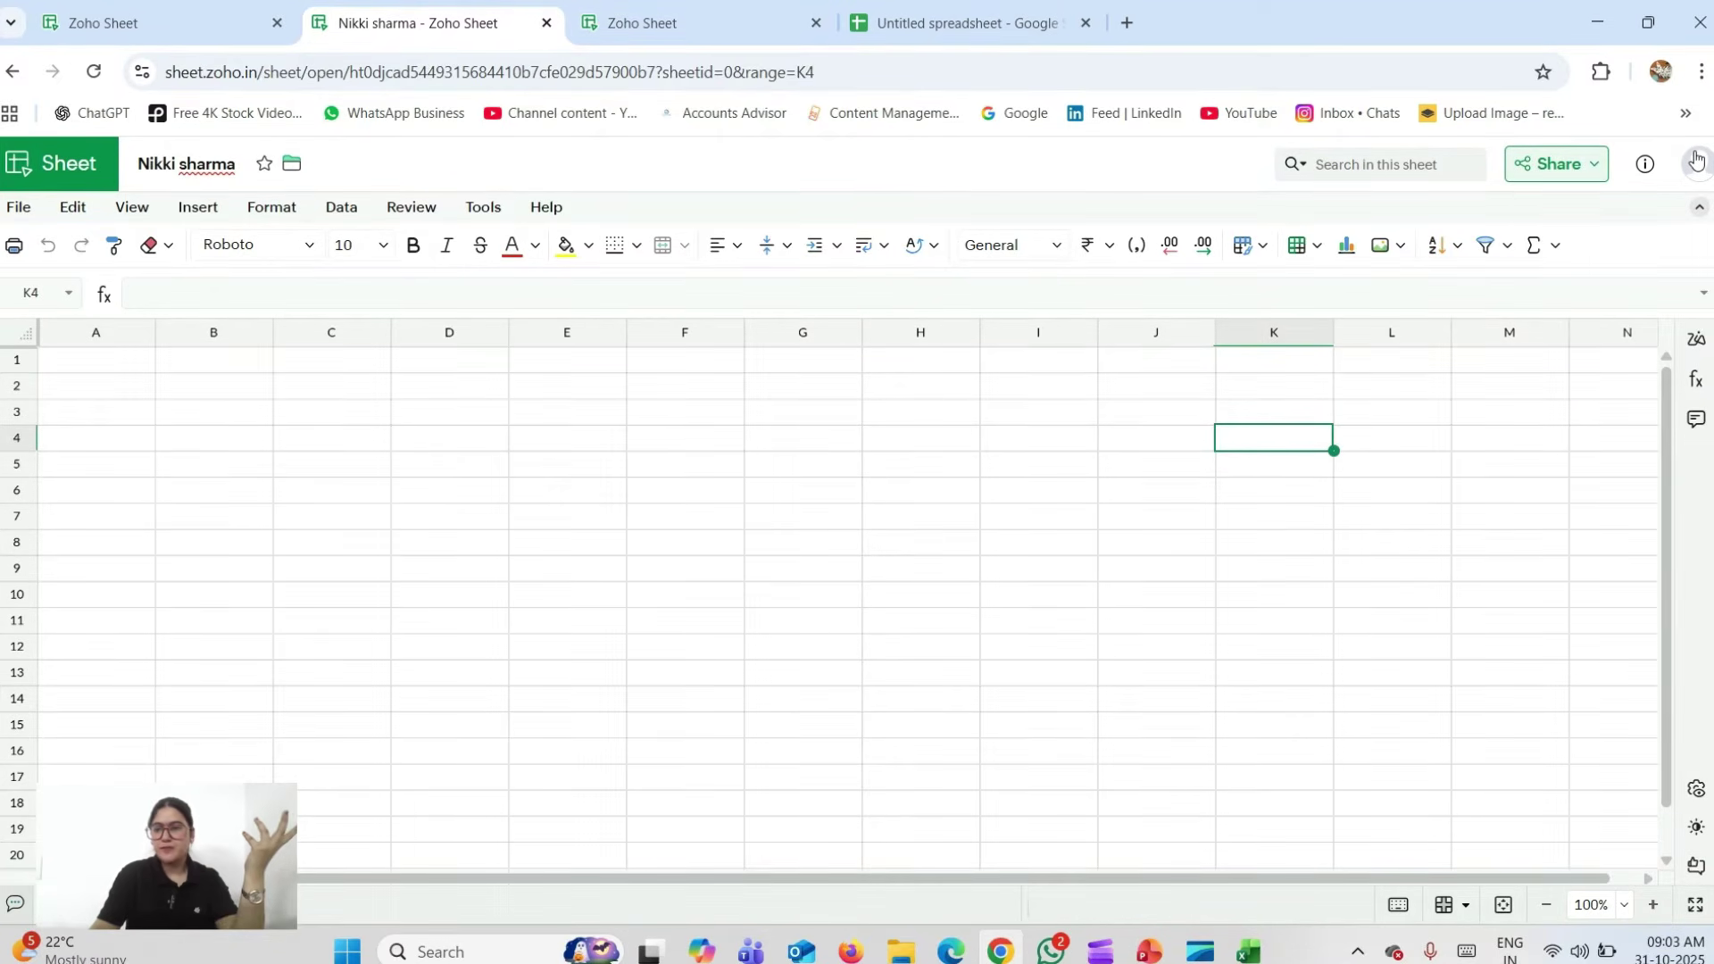
pyautogui.click(1696, 162)
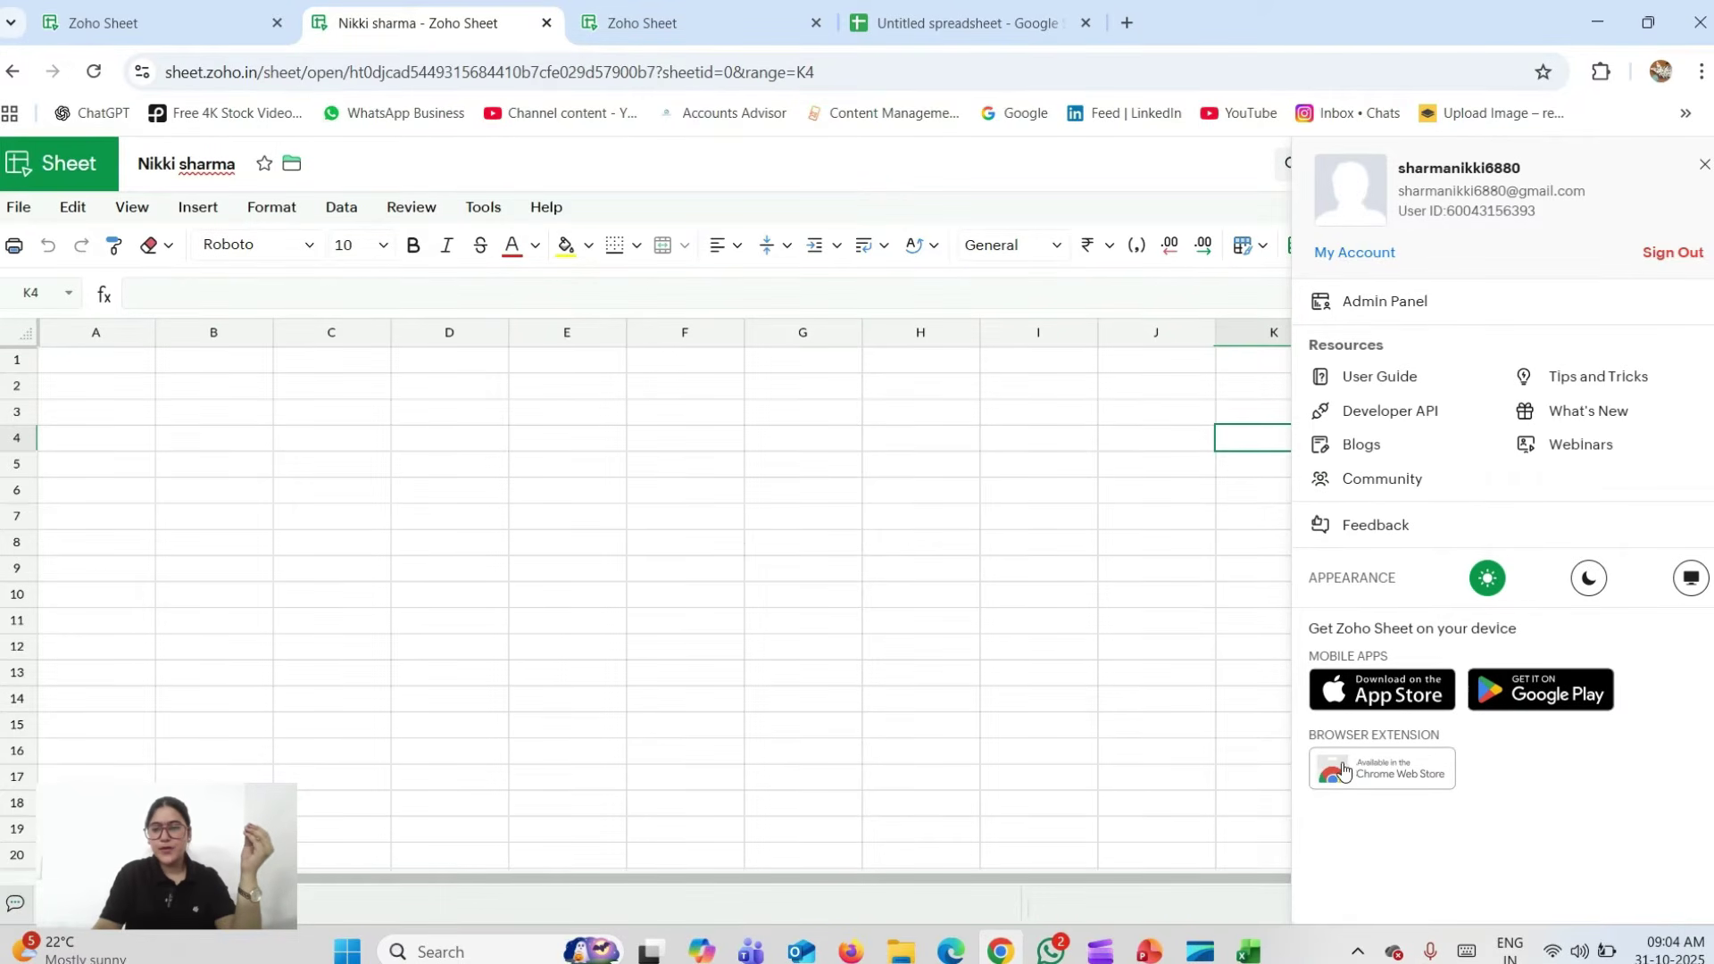
pyautogui.click(1123, 640)
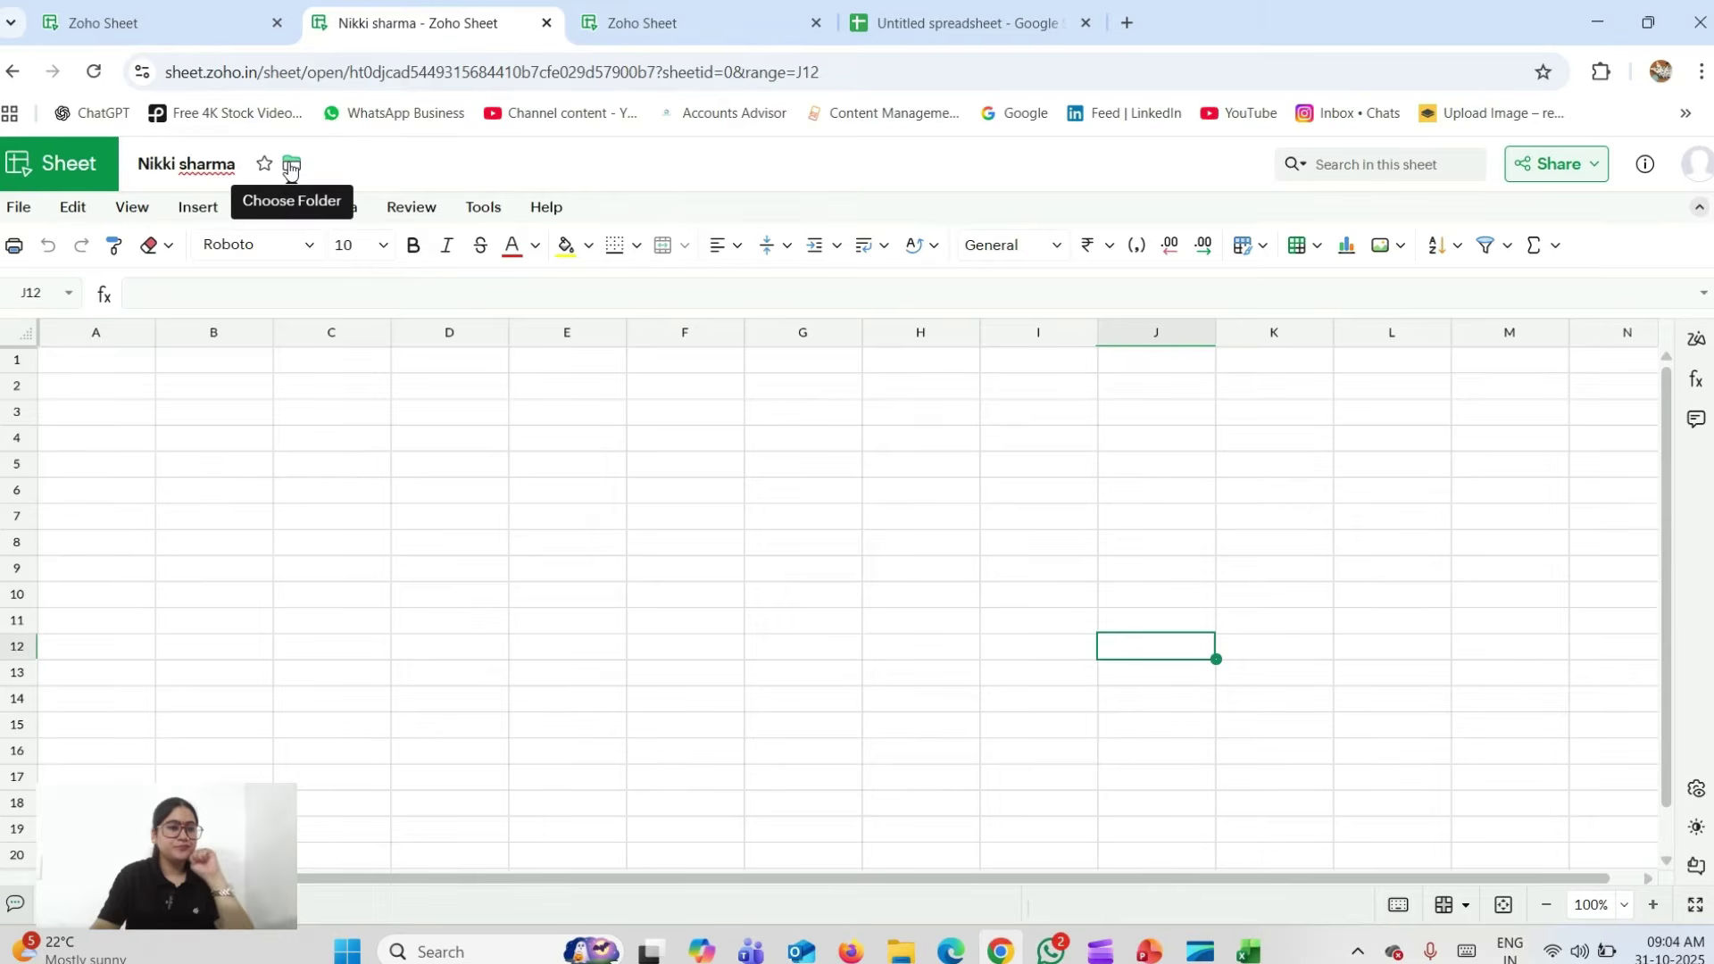
# - Preview the move-to-folder picker, close it, and switch to the Google Sheets tab
pyautogui.click(290, 170)
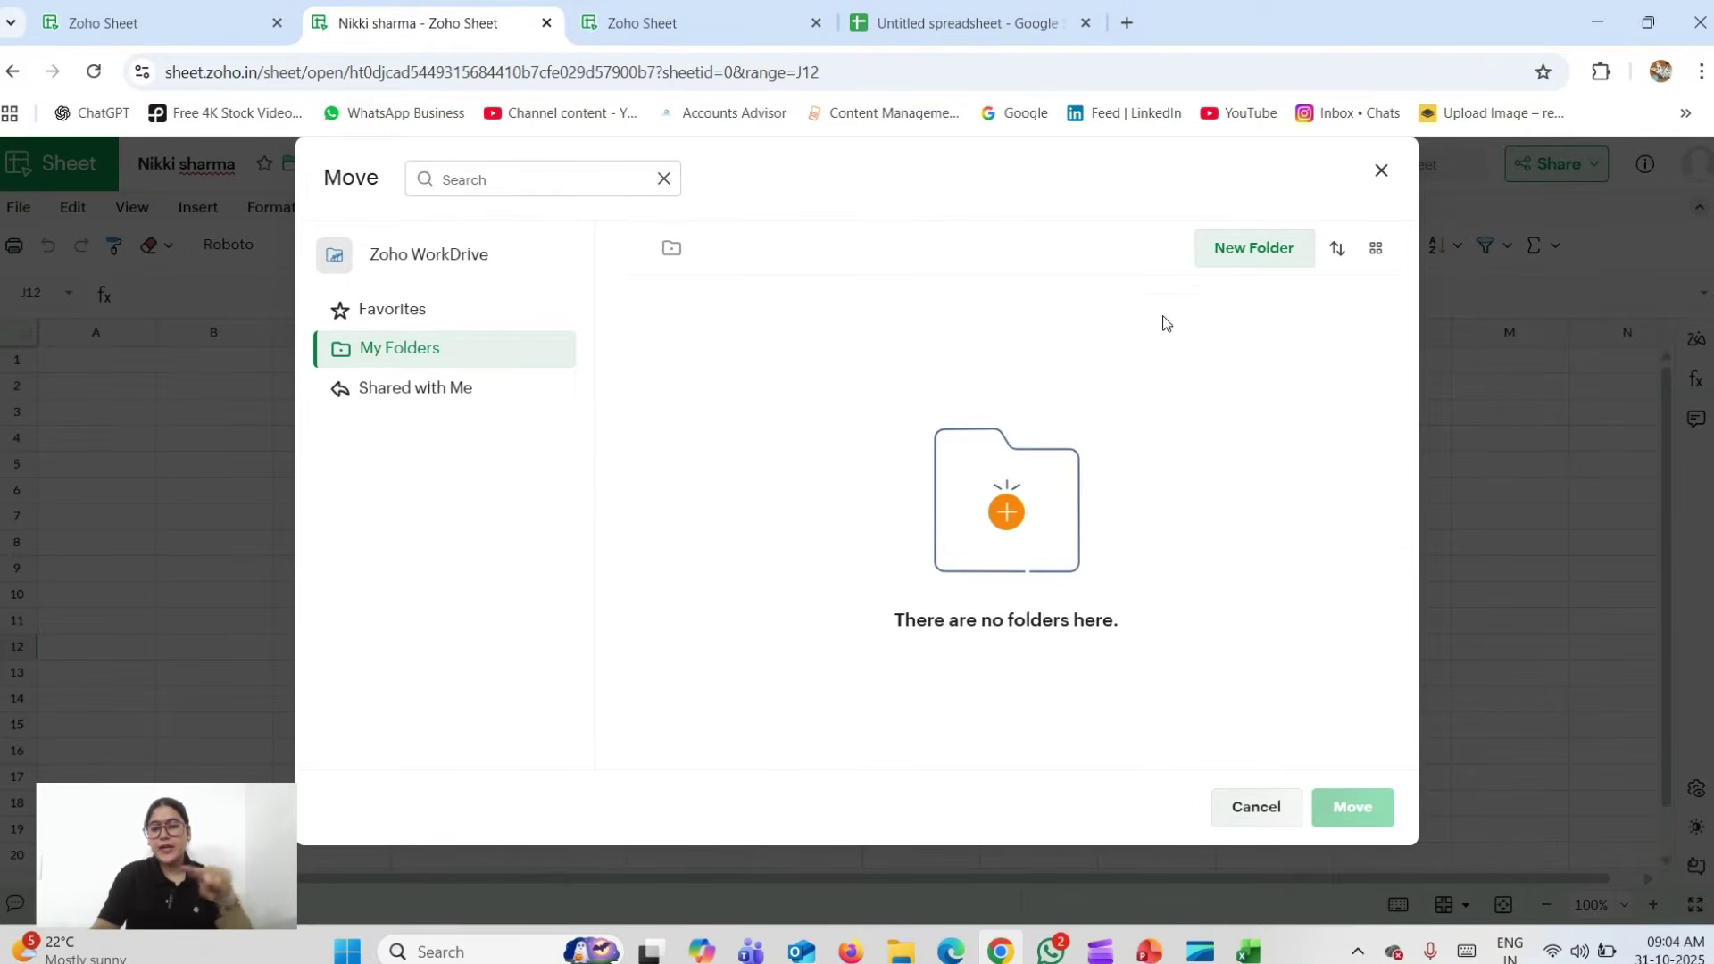
pyautogui.click(1381, 170)
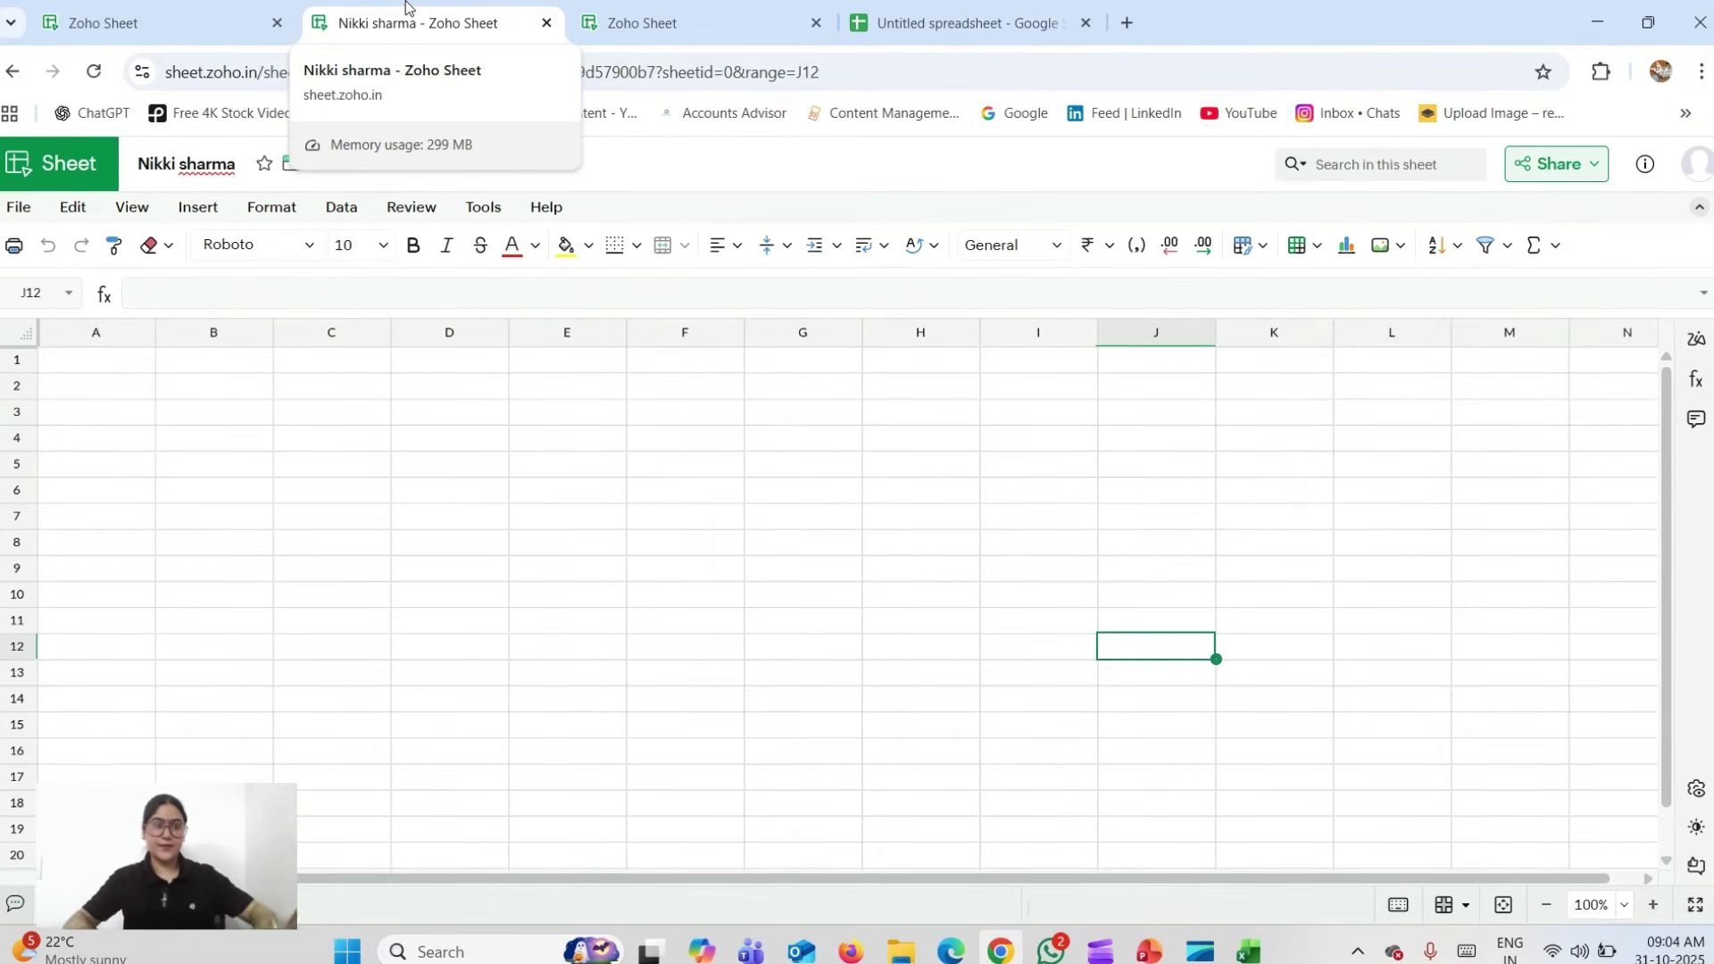
pyautogui.click(1040, 22)
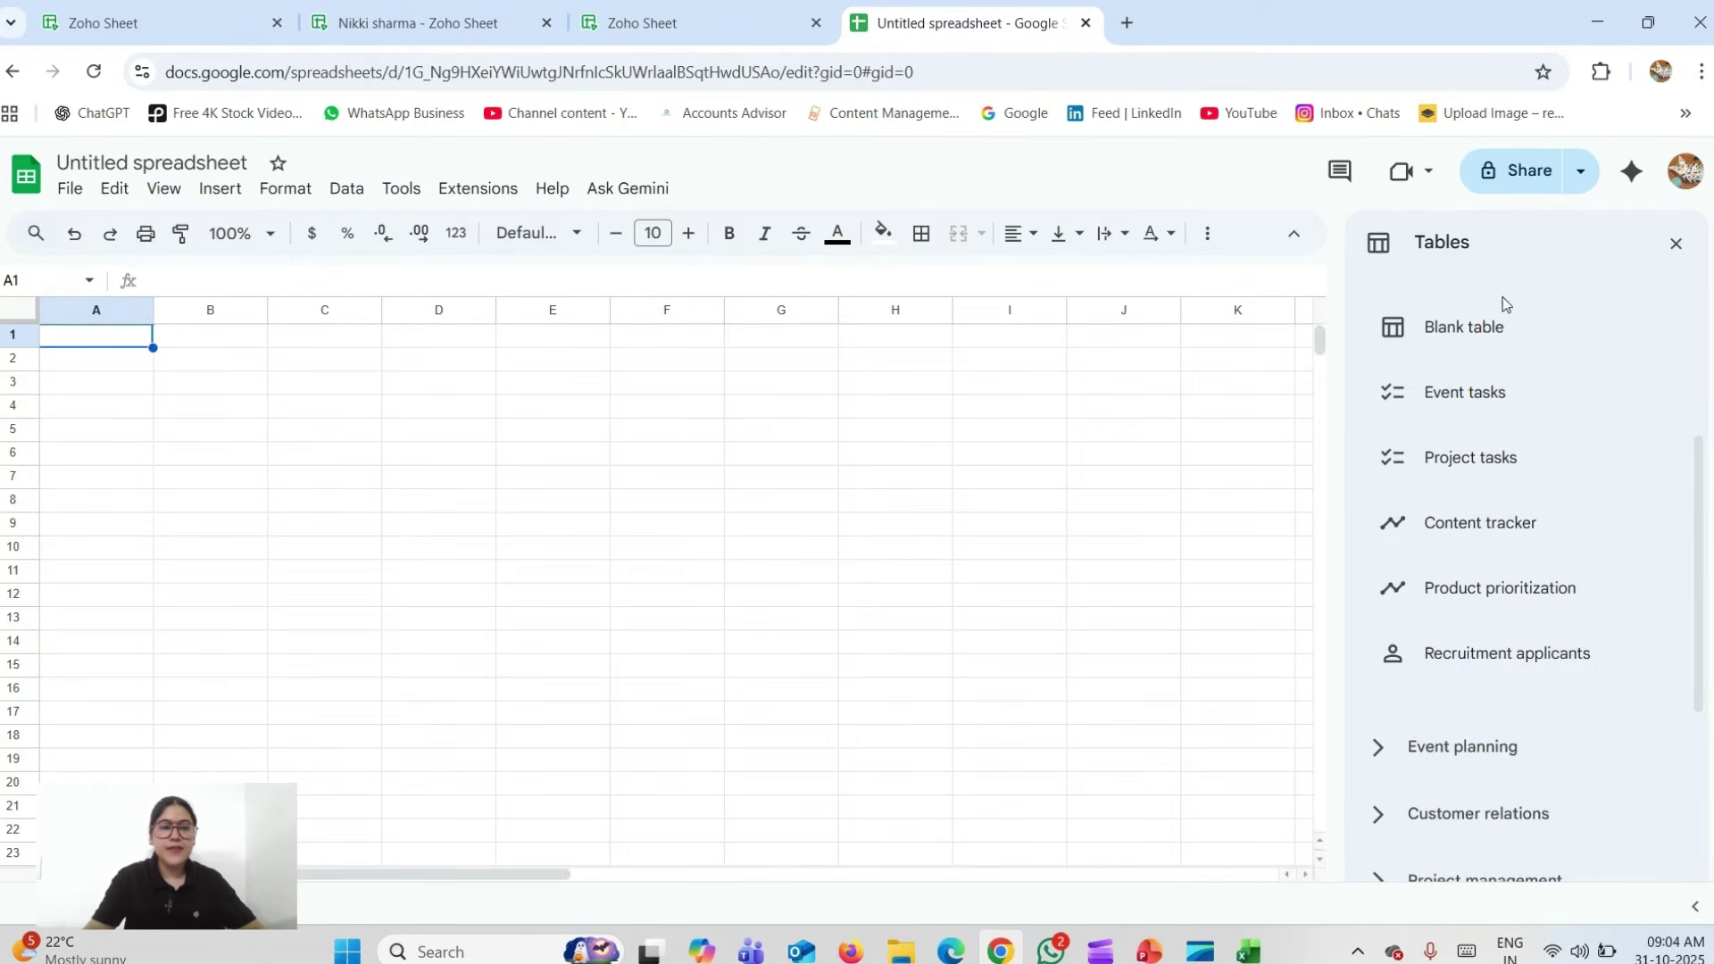
# - In Google Sheets, close the Tables panel, check the Share dropdown, then return to Zoho Sheet
pyautogui.scroll(-3, 1517, 509)
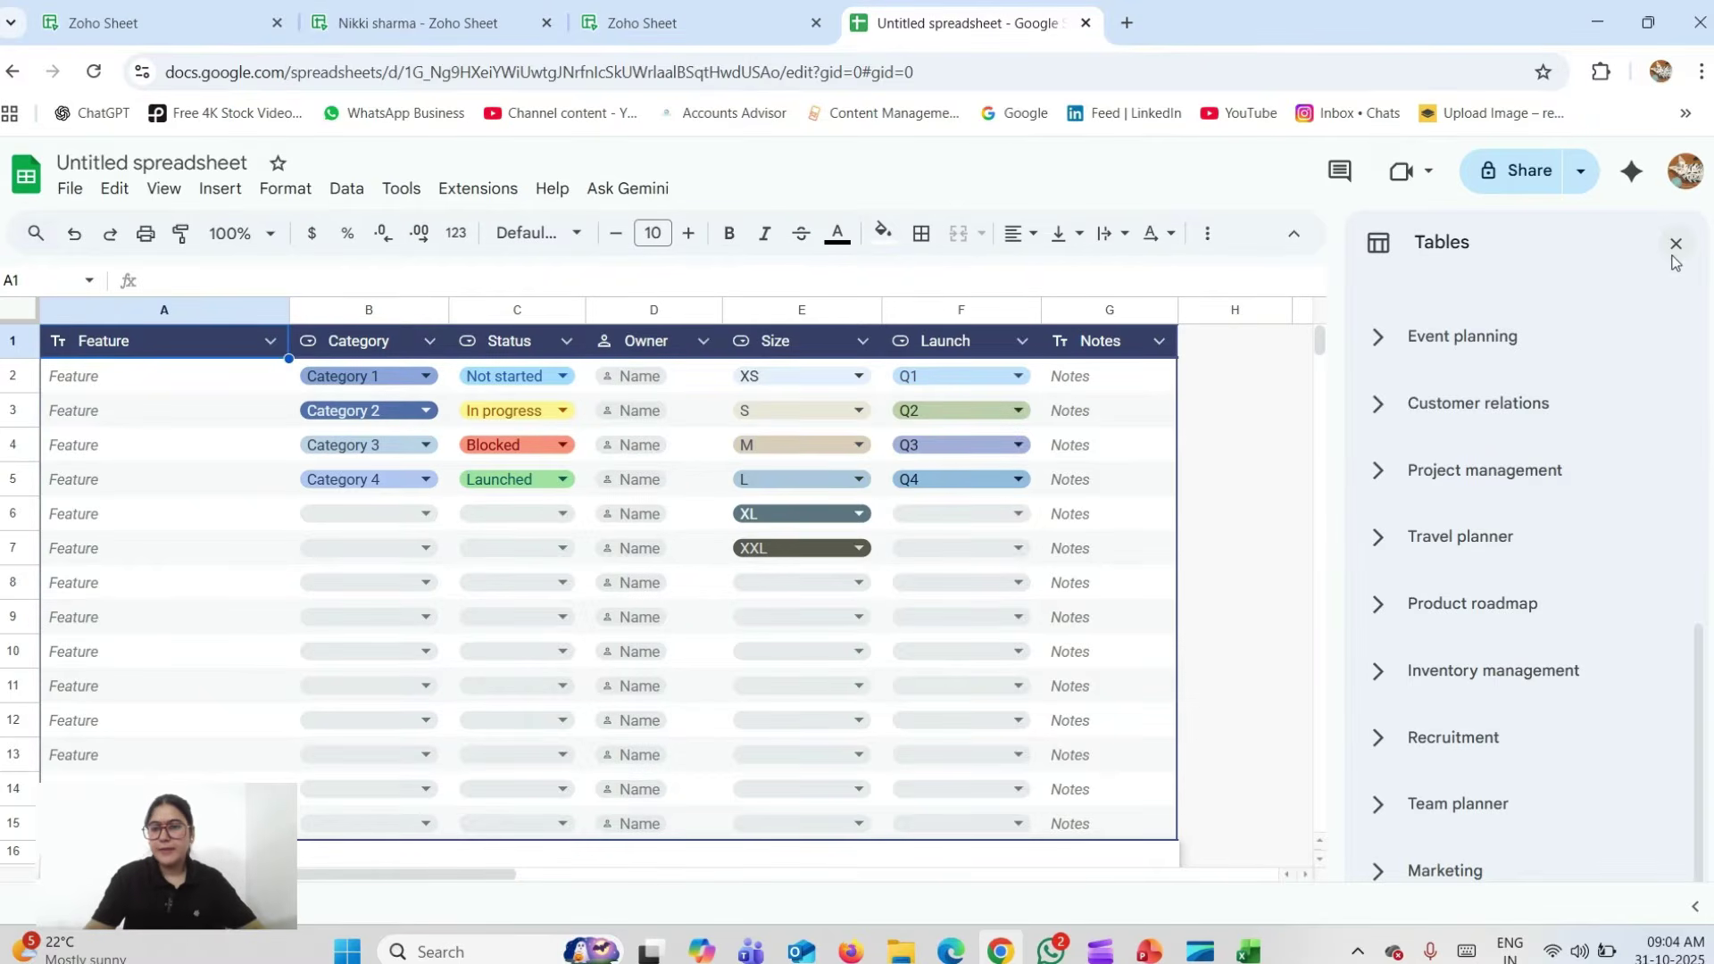
pyautogui.click(1675, 250)
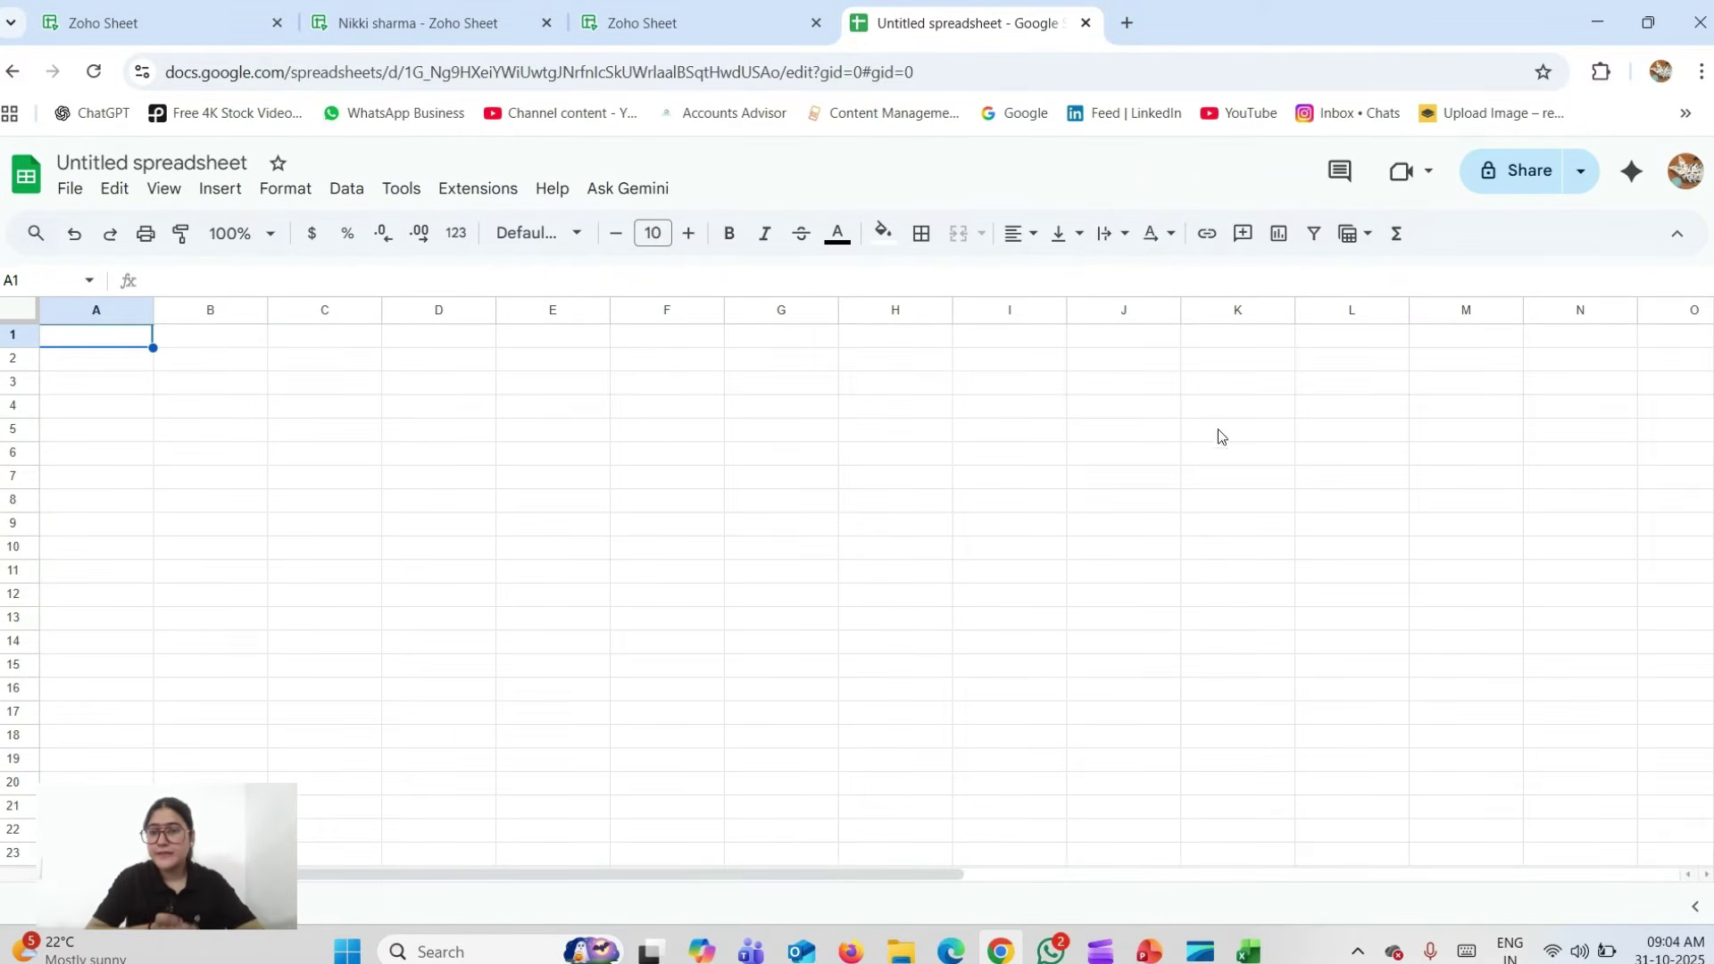
pyautogui.click(1581, 178)
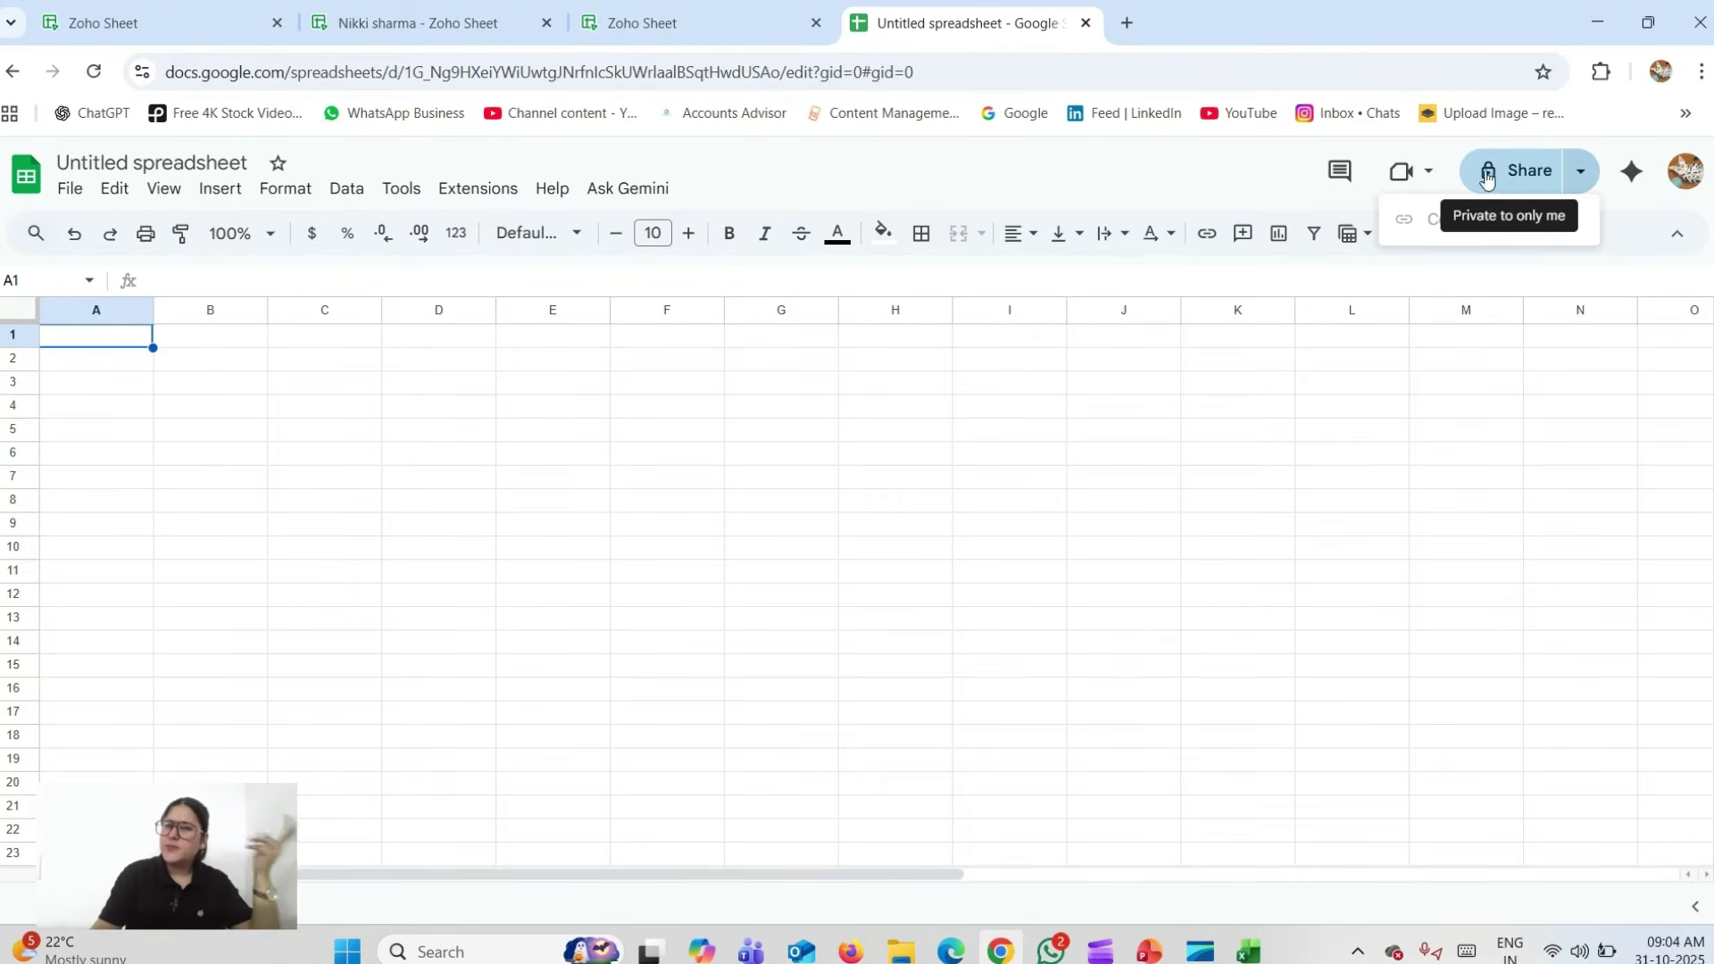
pyautogui.click(457, 22)
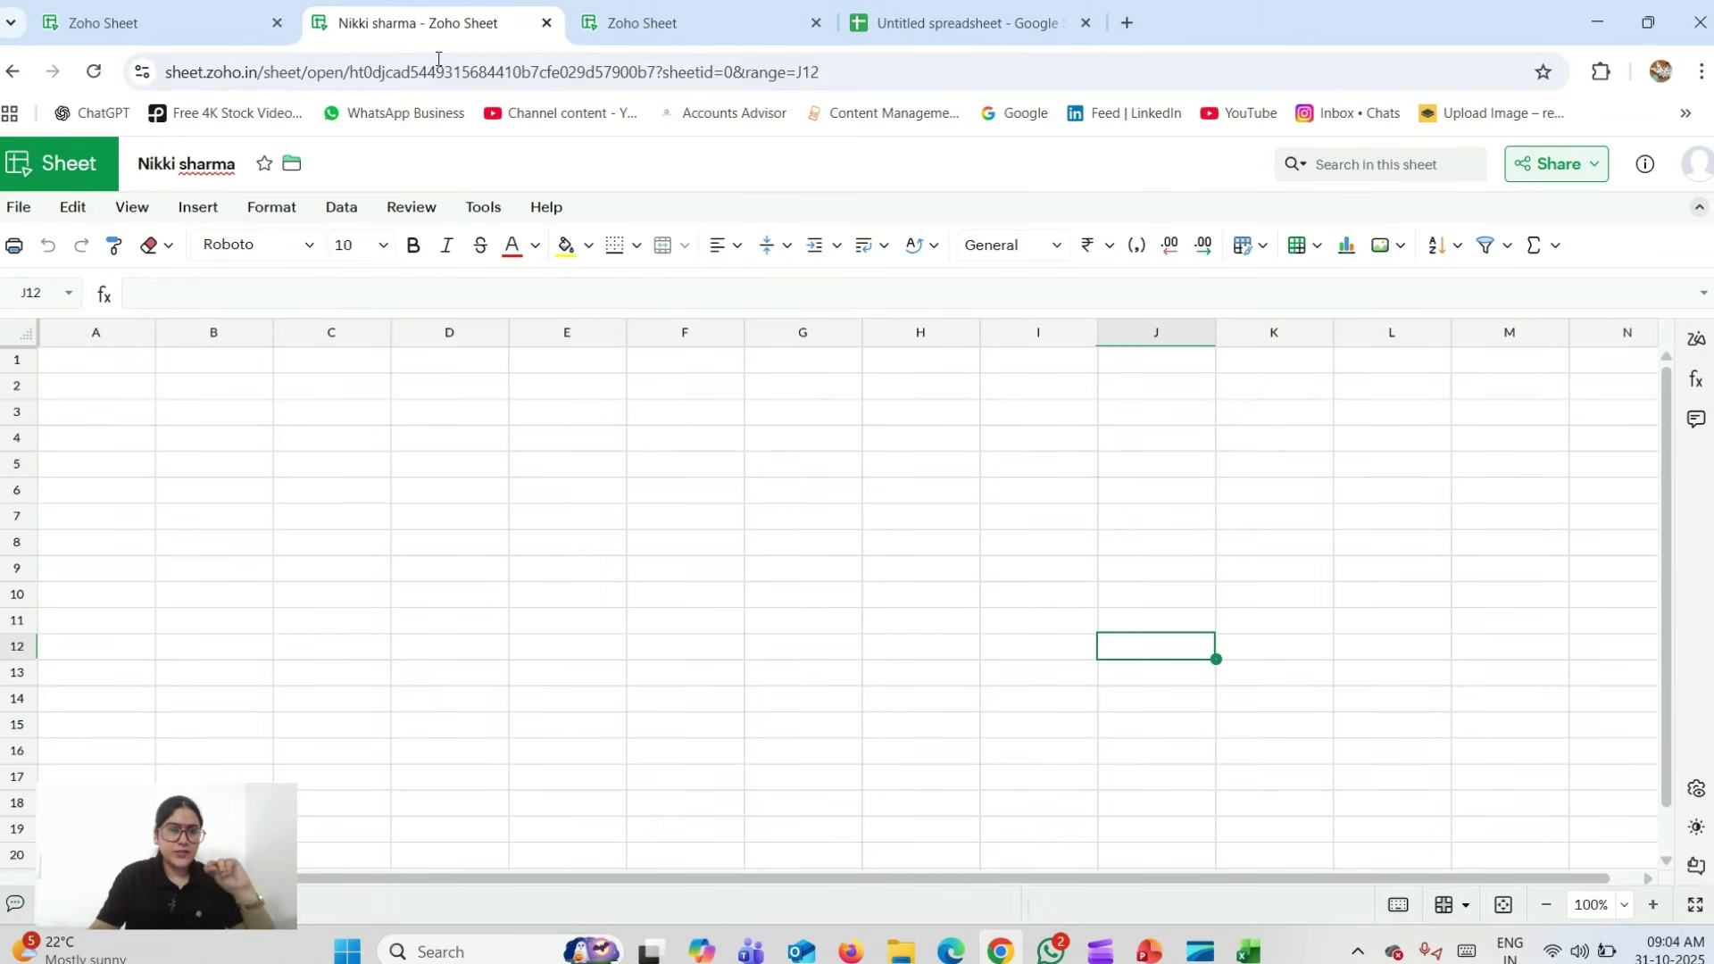
pyautogui.click(1603, 177)
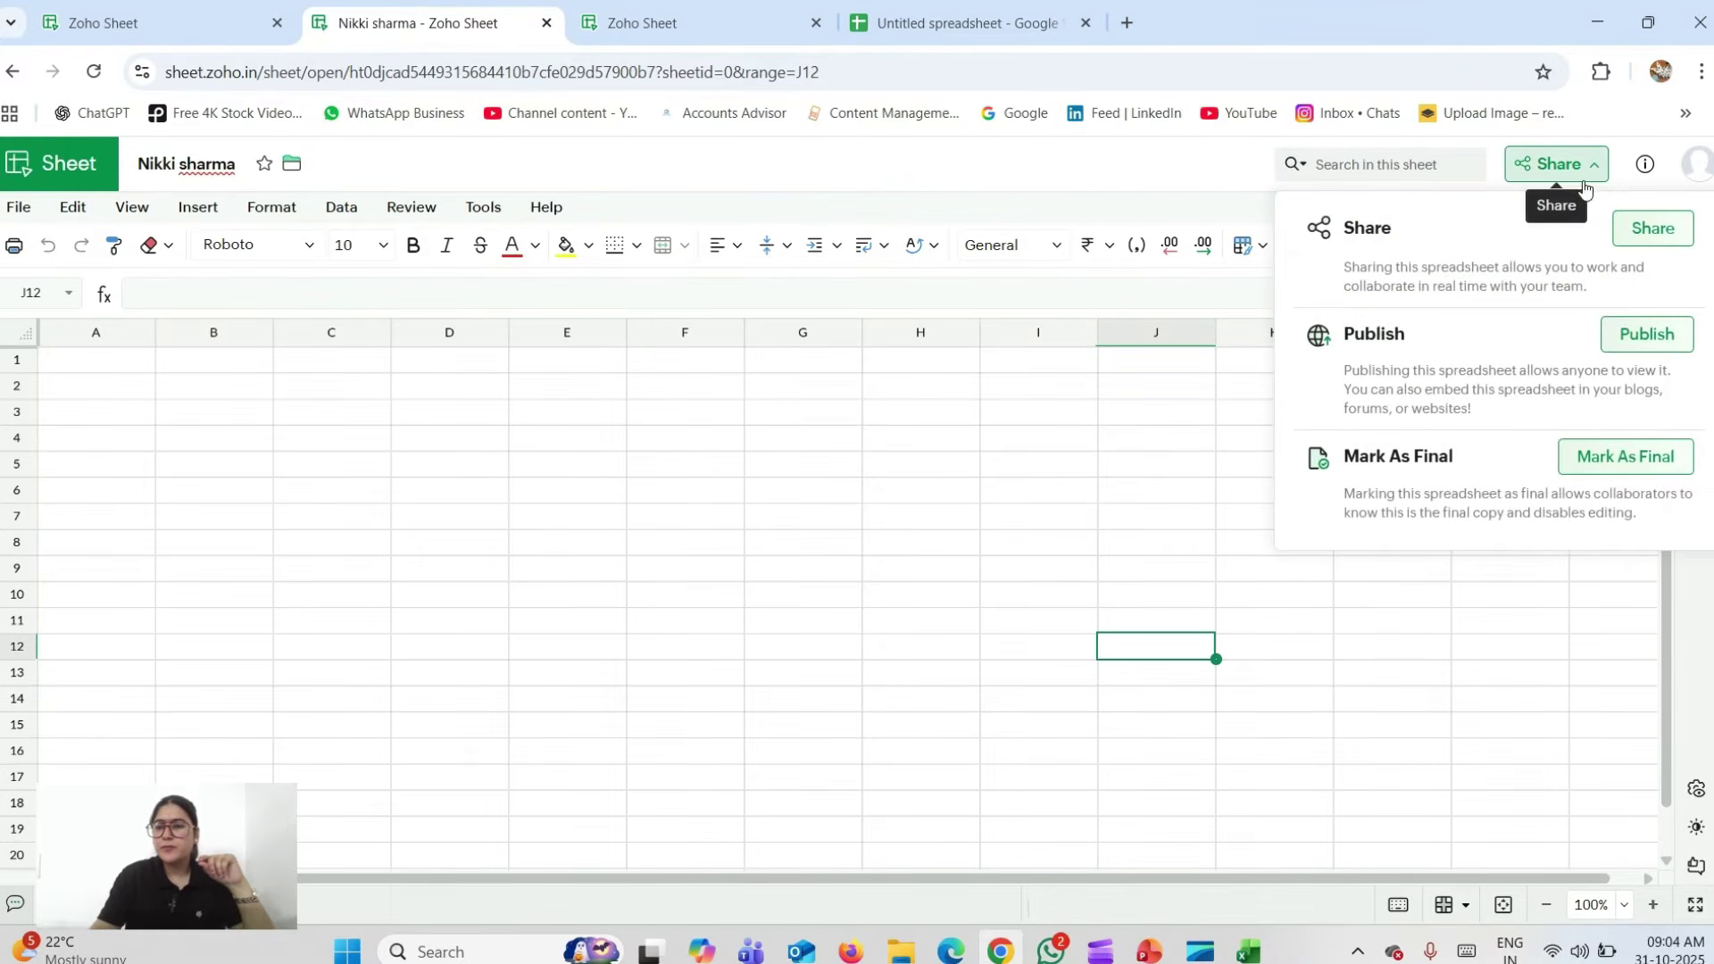
pyautogui.click(1652, 233)
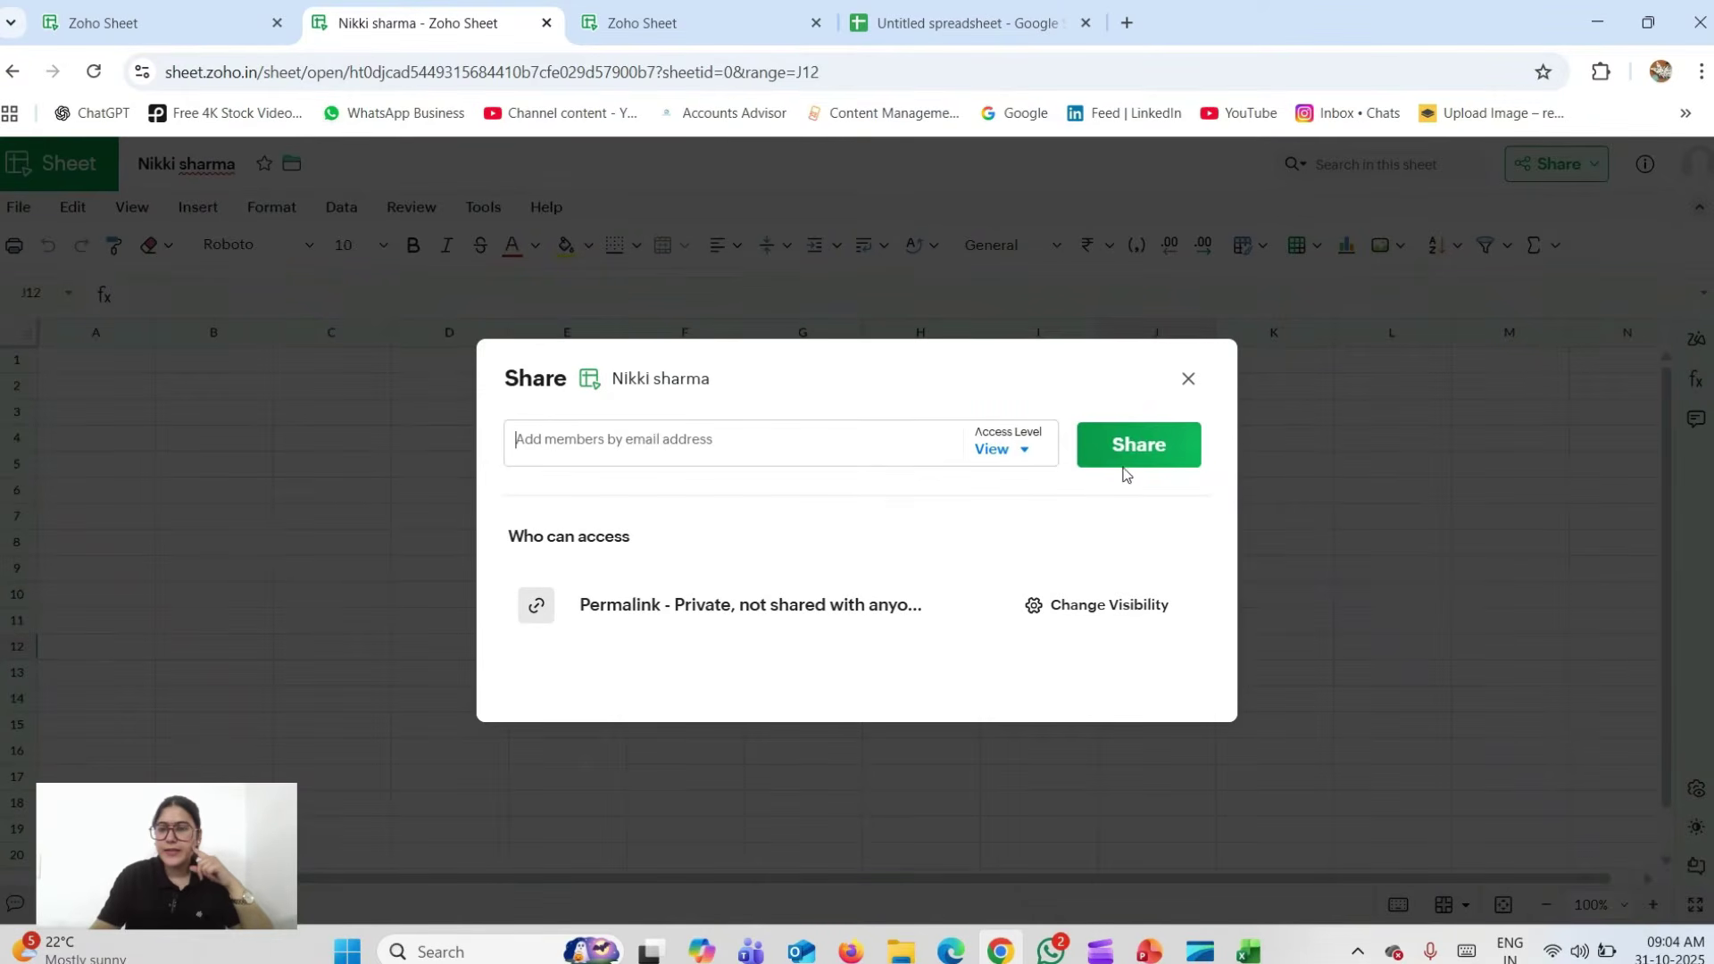
pyautogui.click(1029, 449)
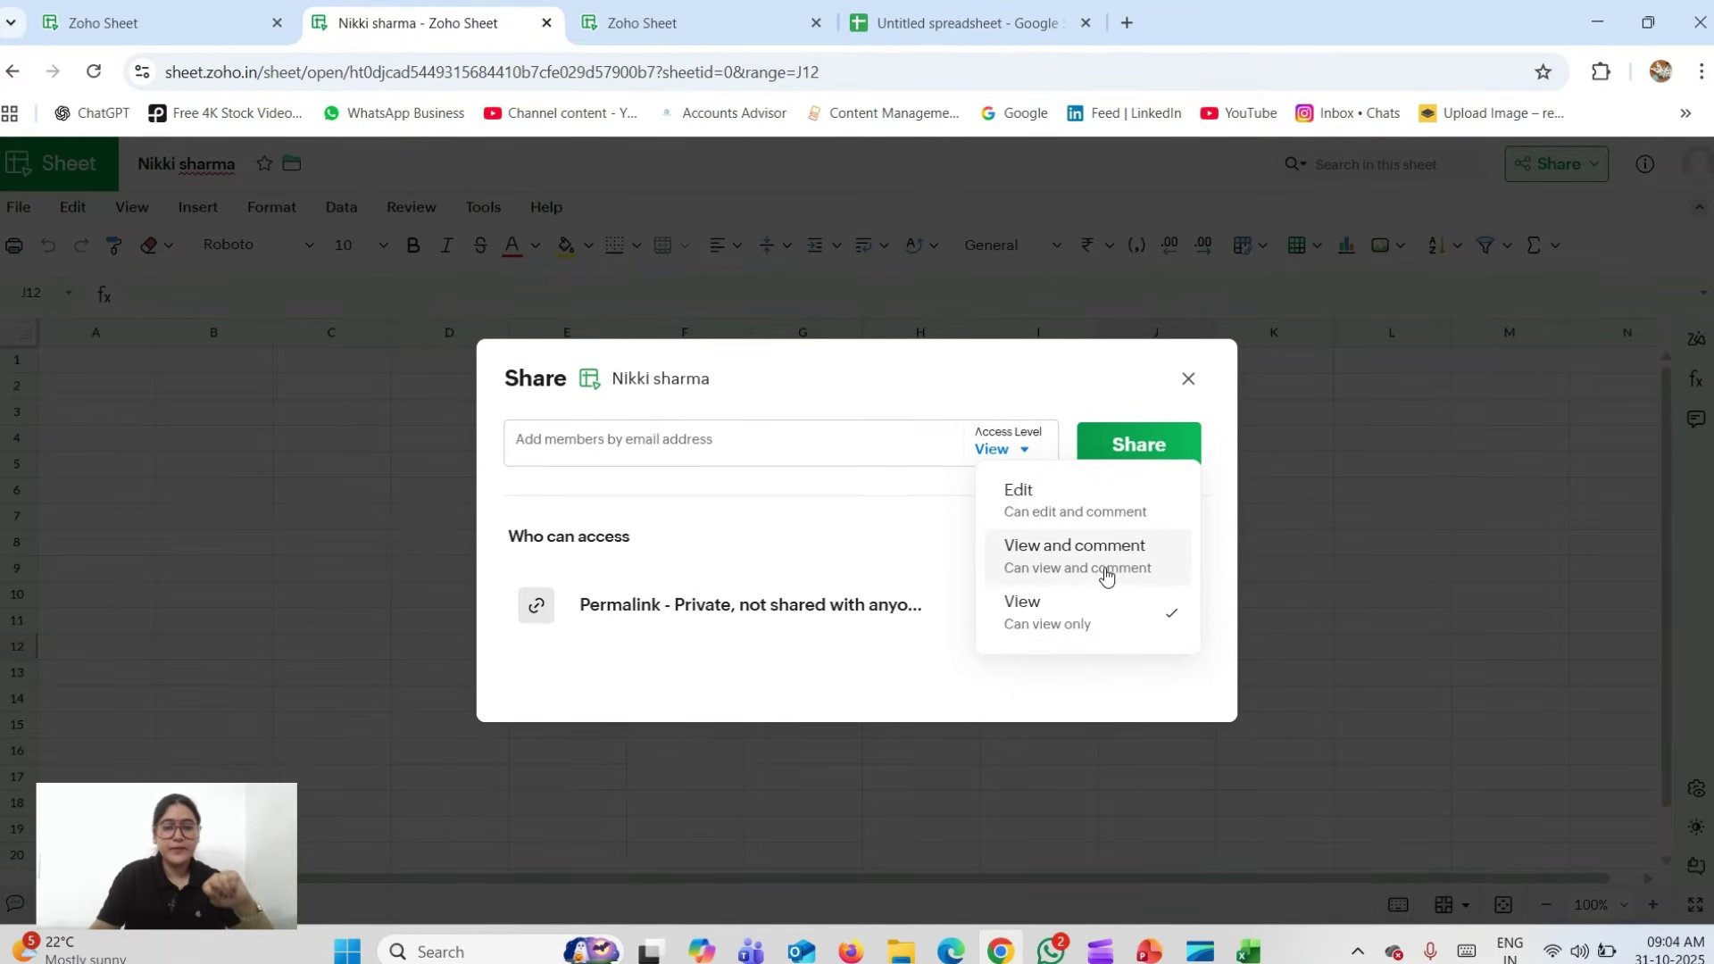
pyautogui.click(1186, 384)
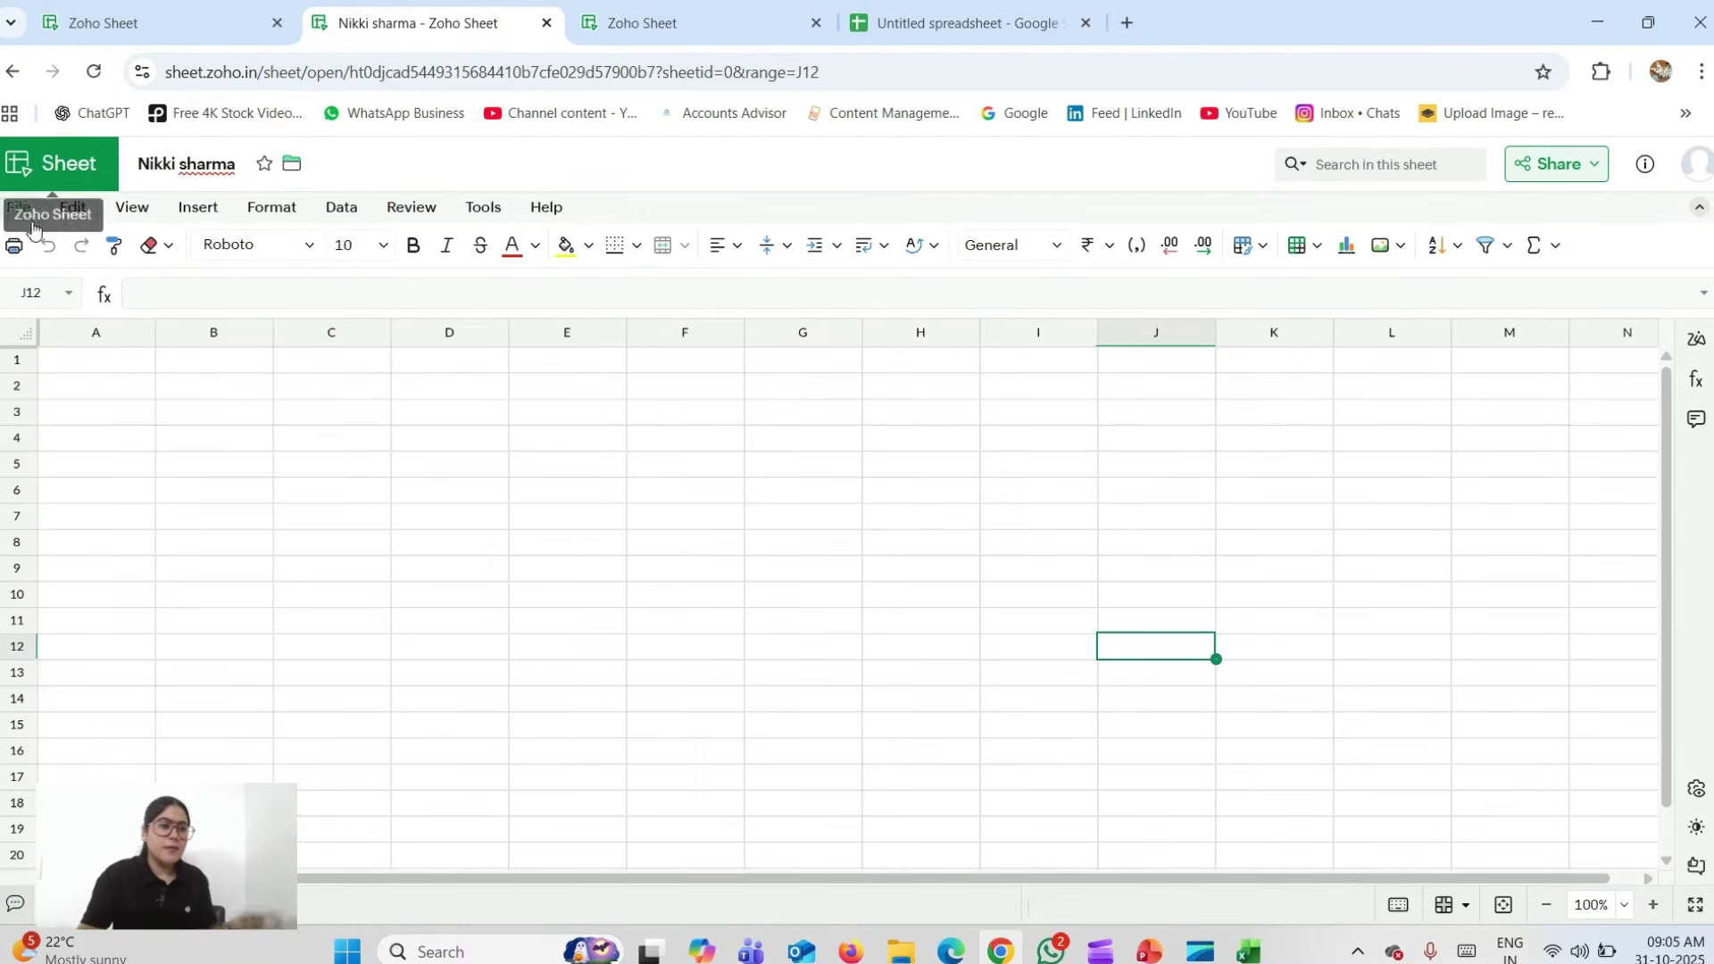
pyautogui.click(17, 212)
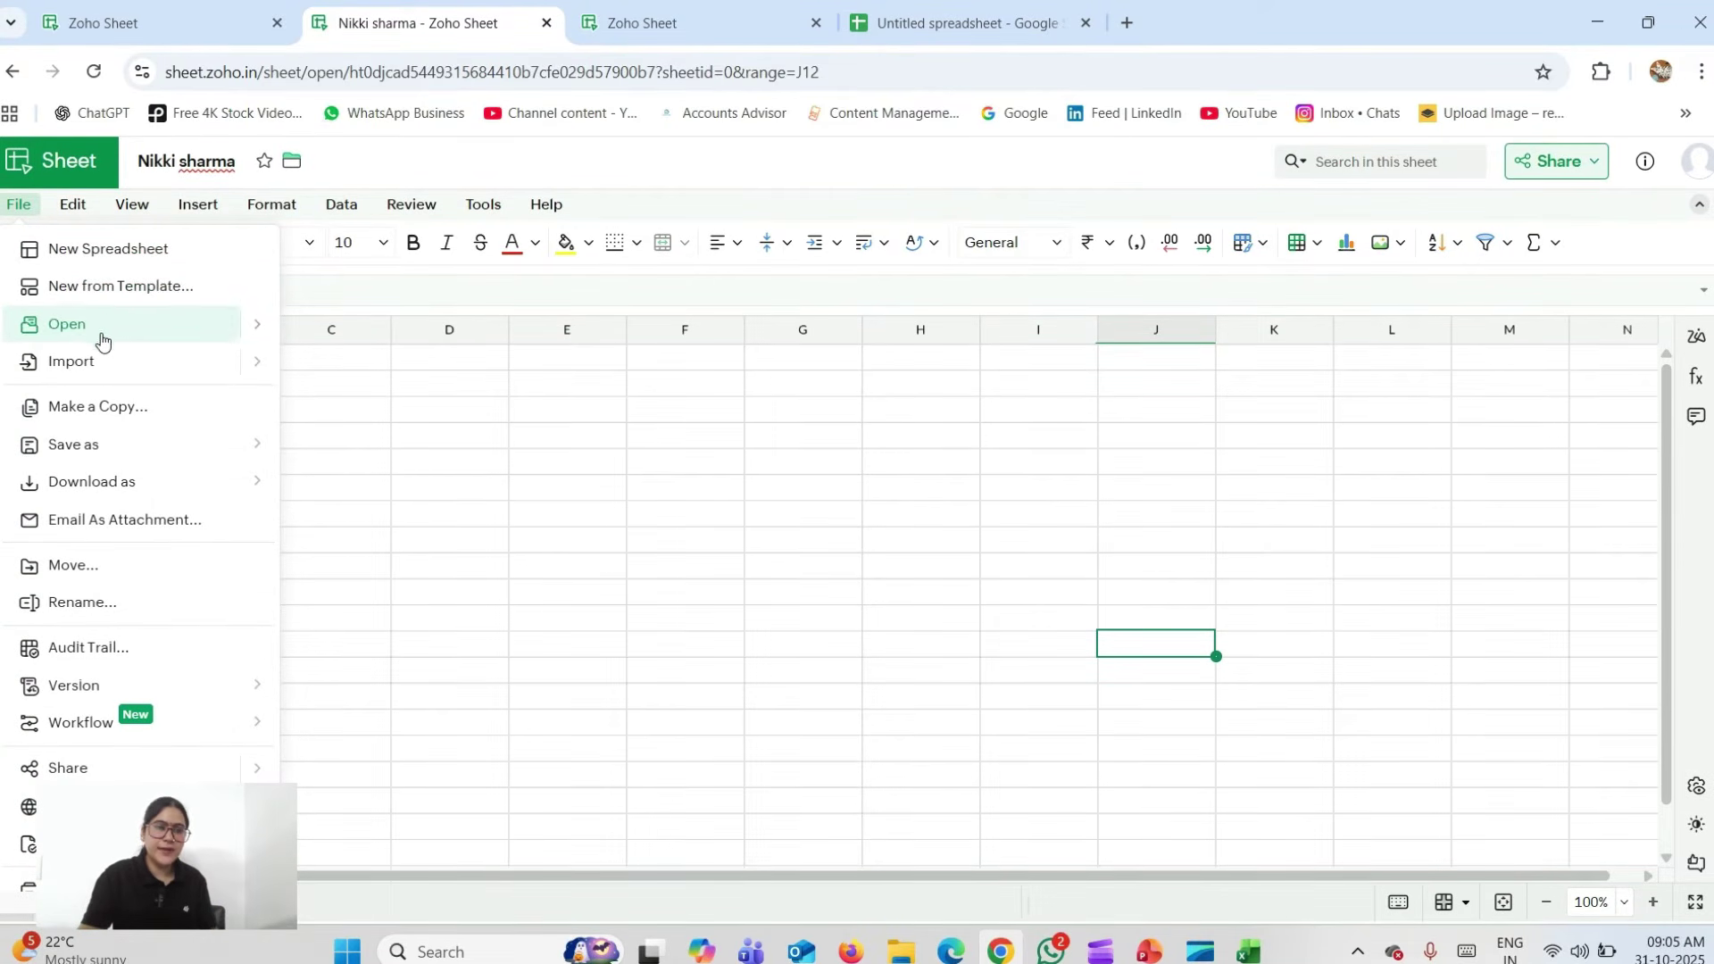
pyautogui.moveTo(102, 367)
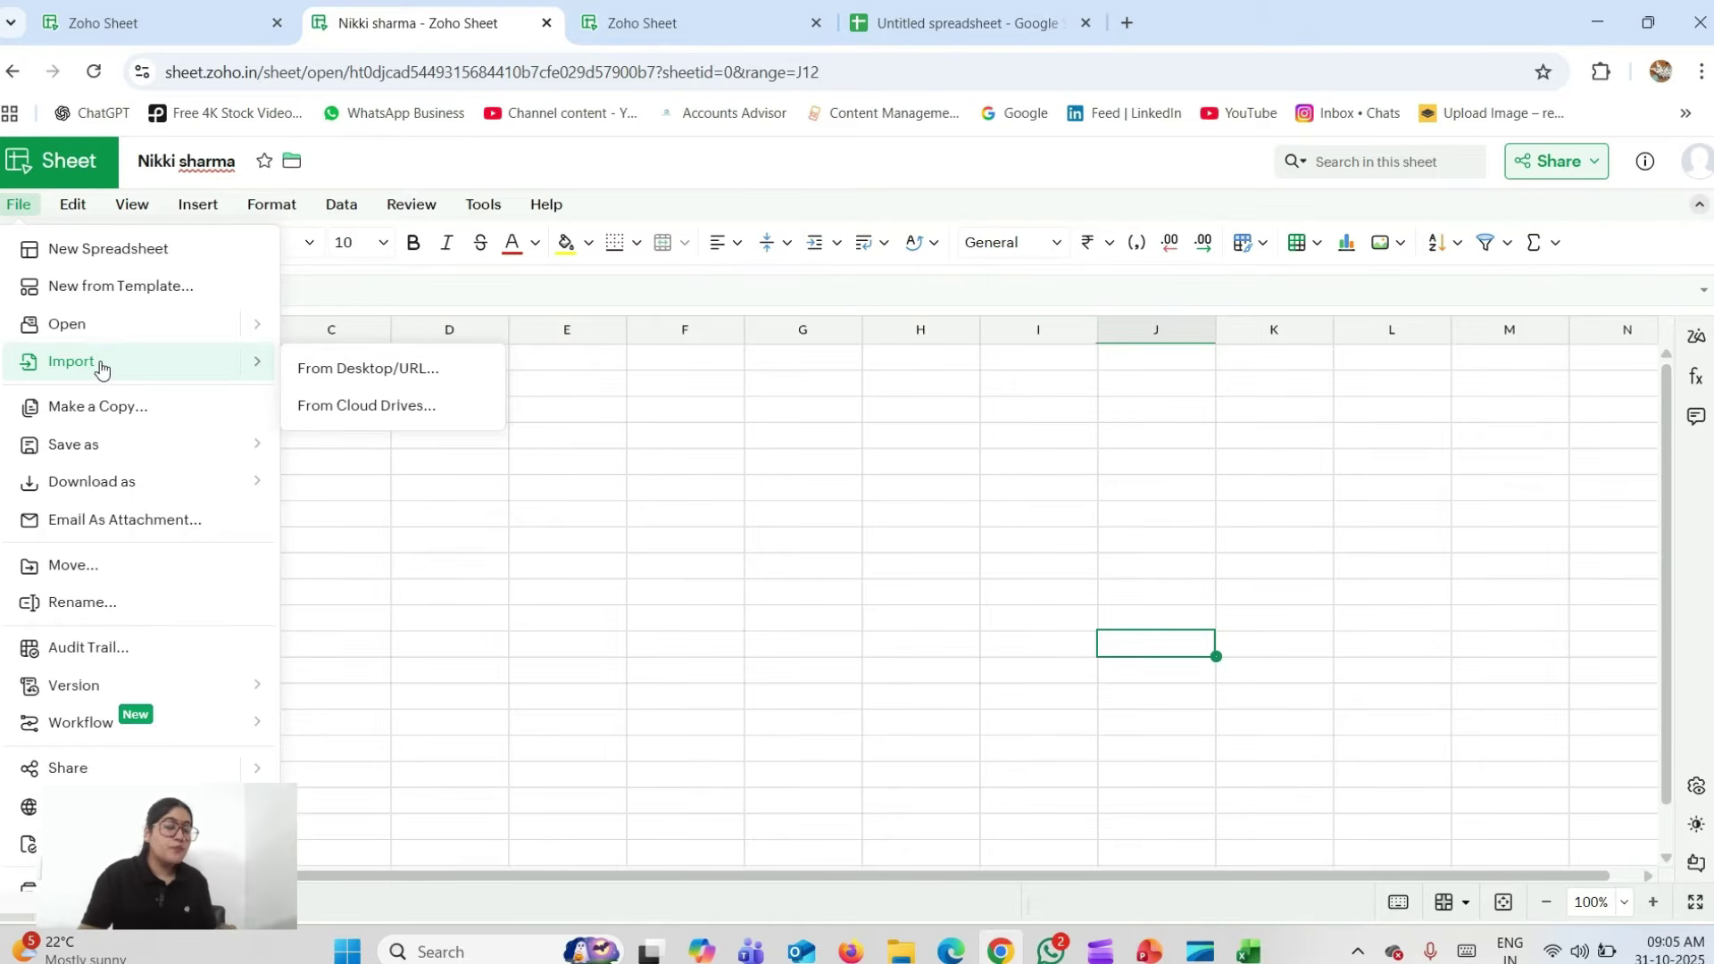
pyautogui.click(314, 387)
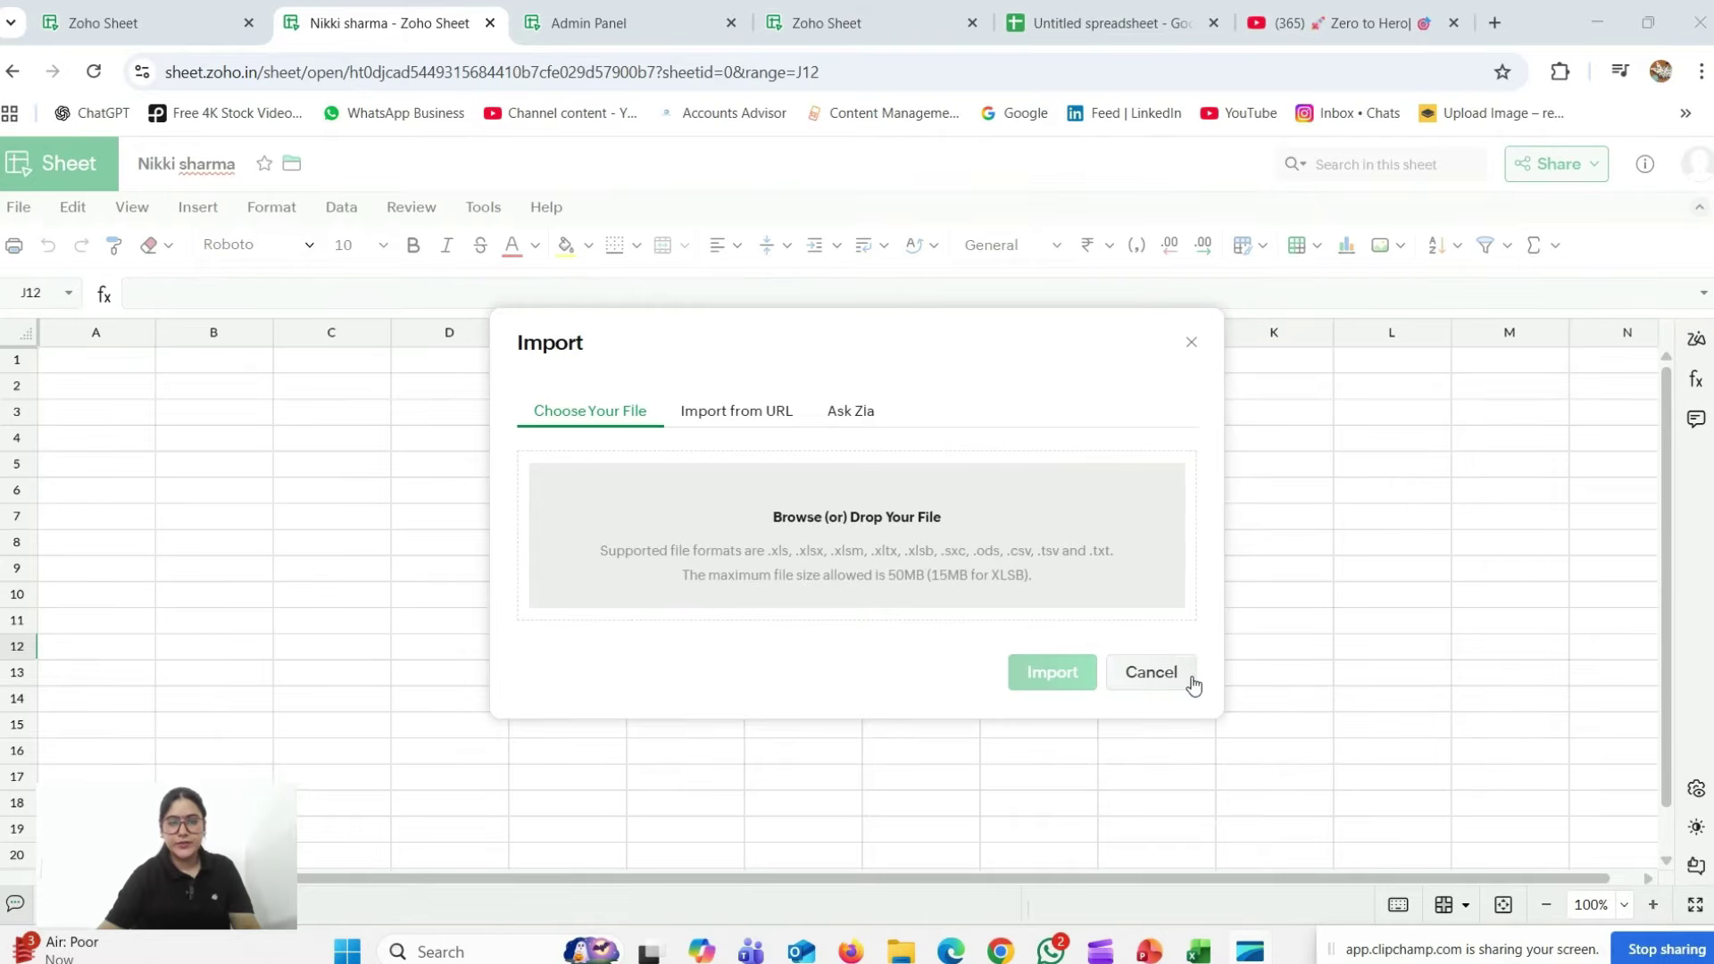
pyautogui.click(720, 410)
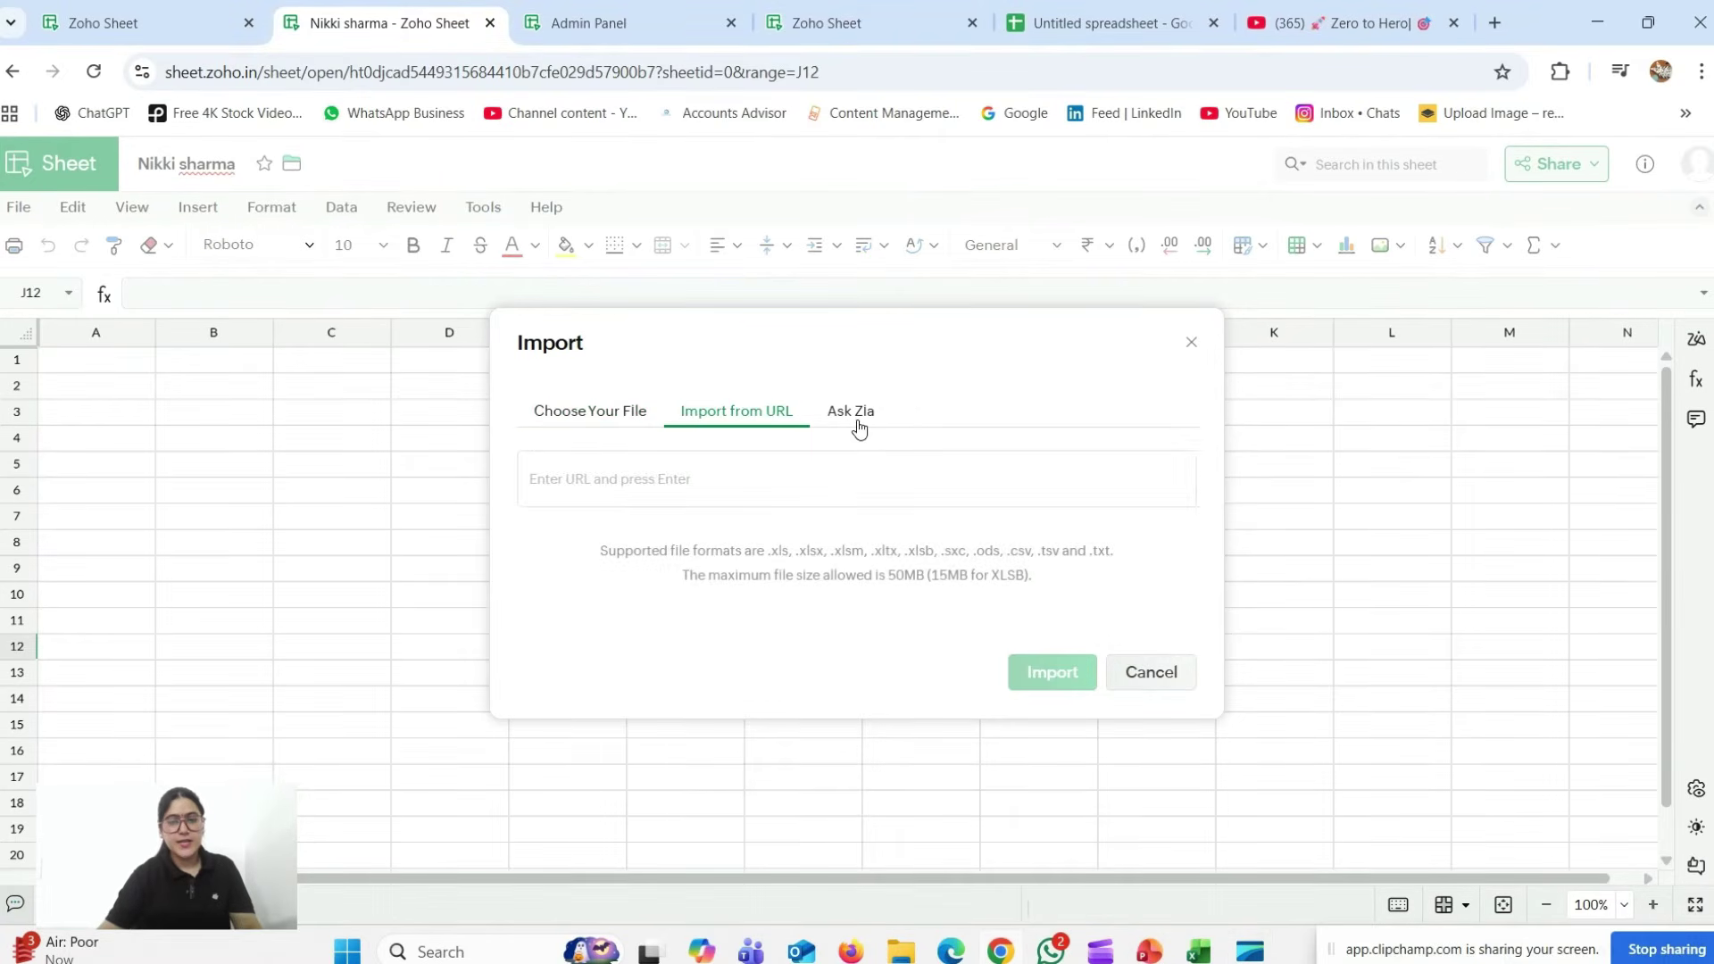
pyautogui.click(855, 421)
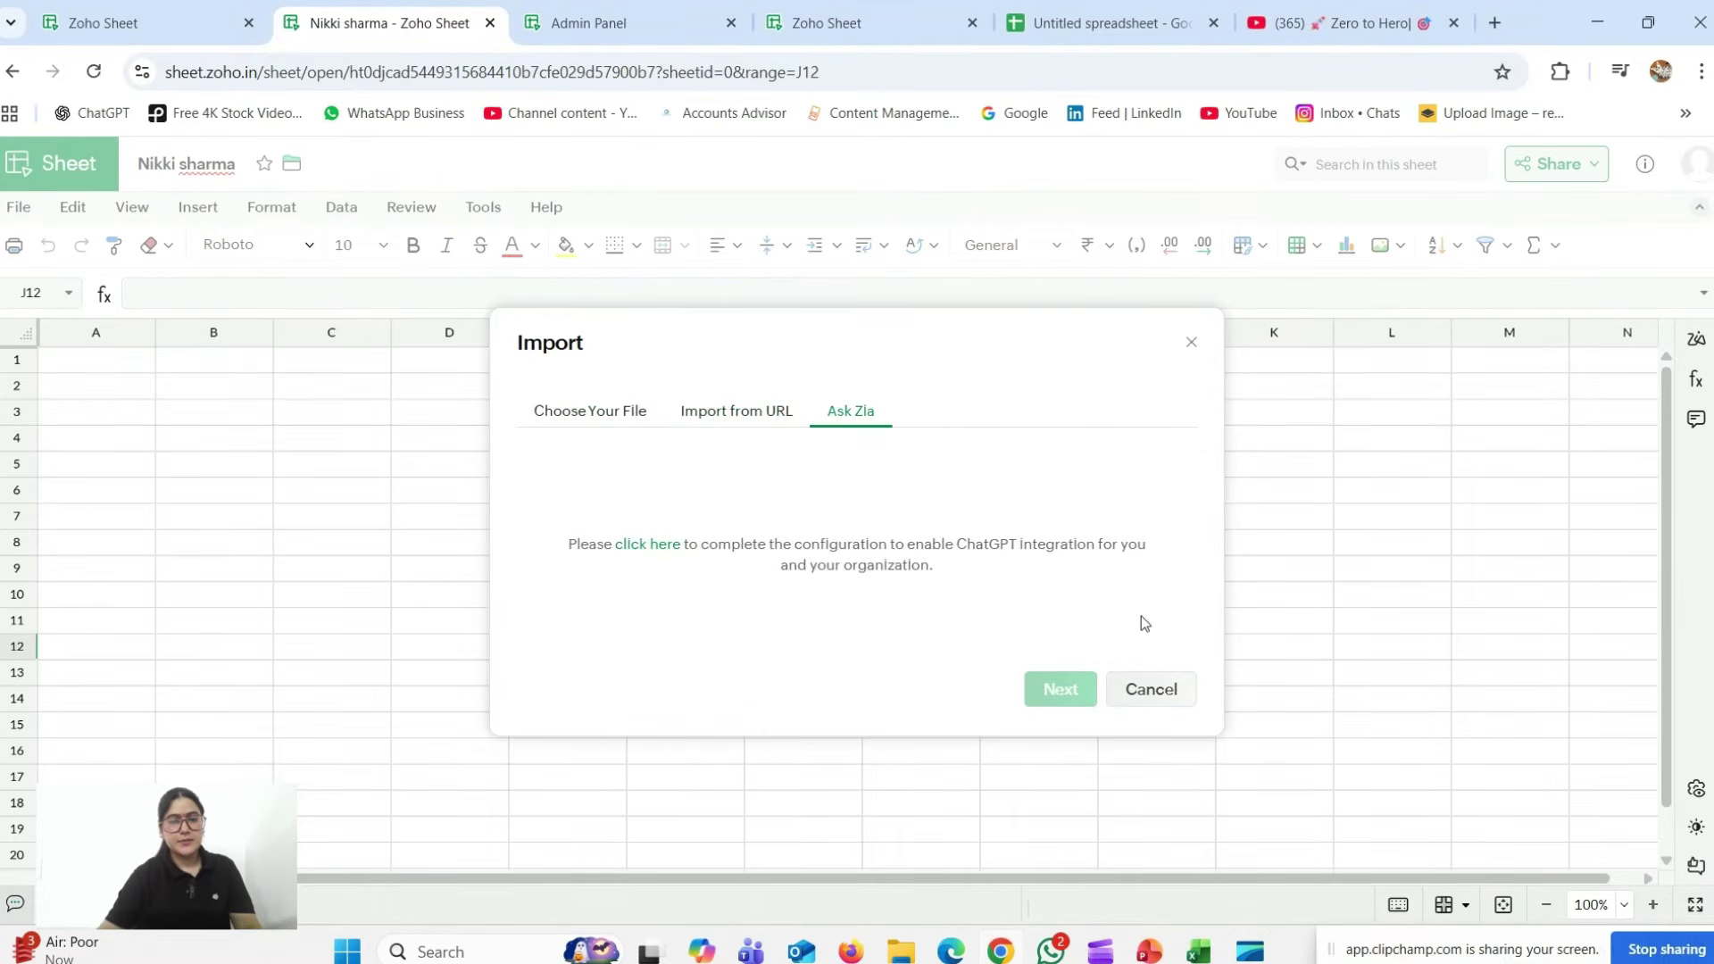
pyautogui.click(1151, 690)
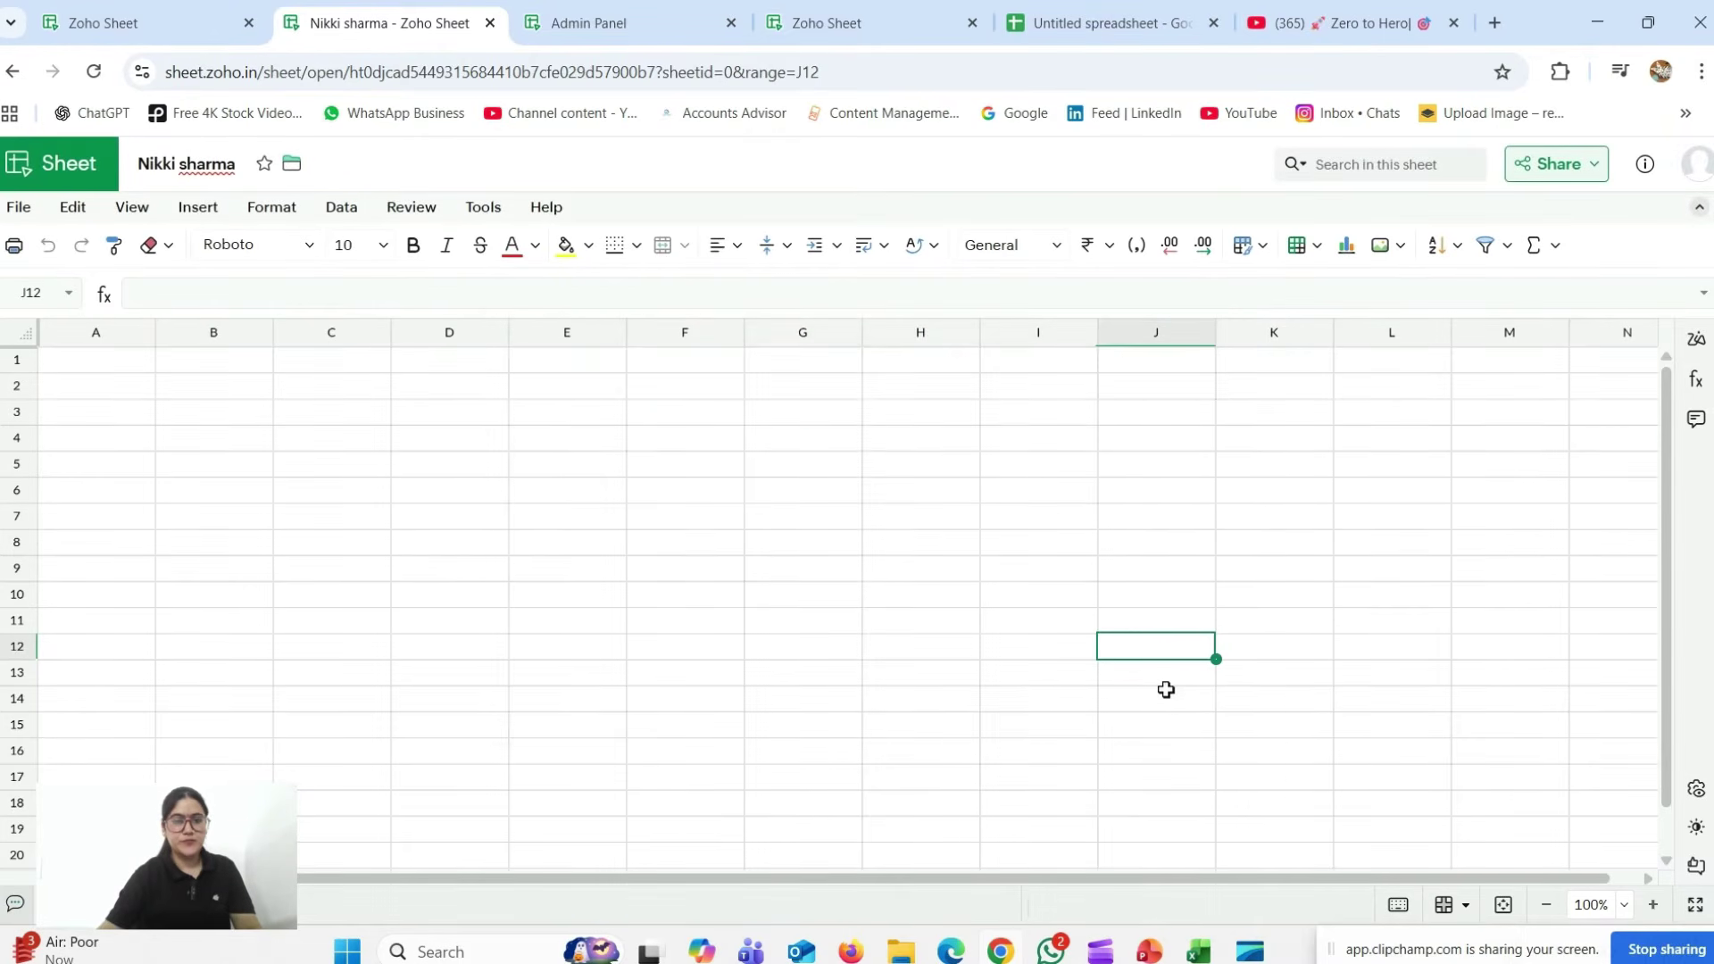
# - Create a new spreadsheet from the public Net Worth Finder template in the File menu's template gallery
pyautogui.click(12, 211)
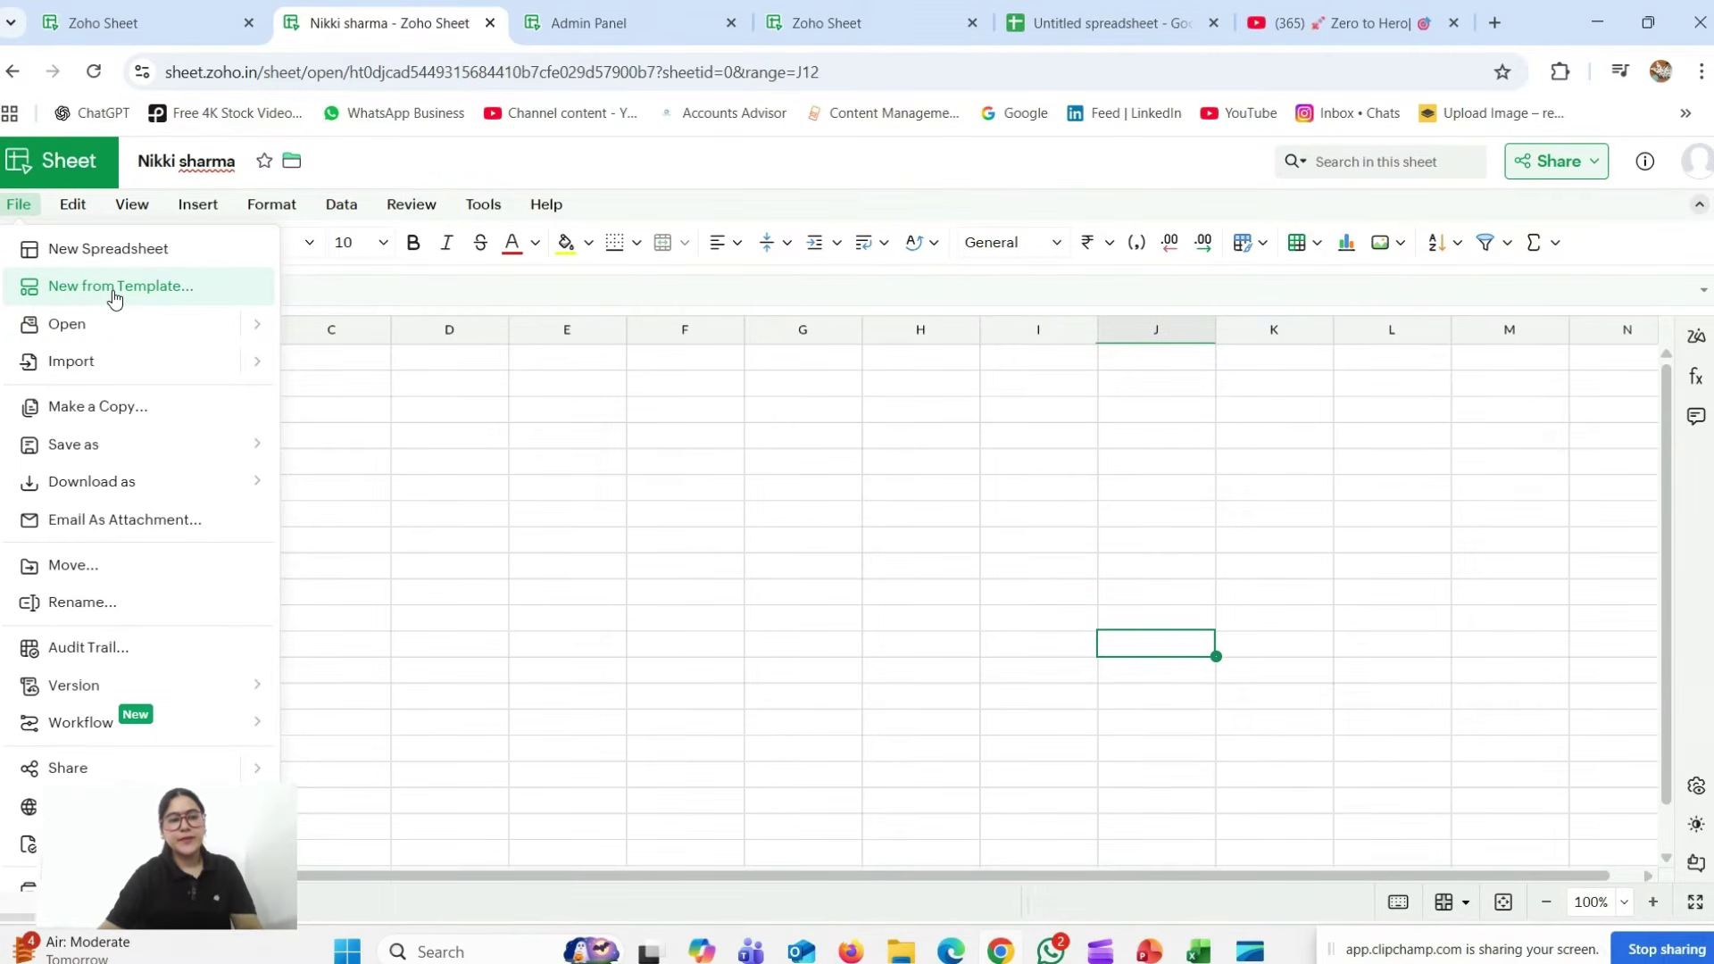
pyautogui.click(114, 294)
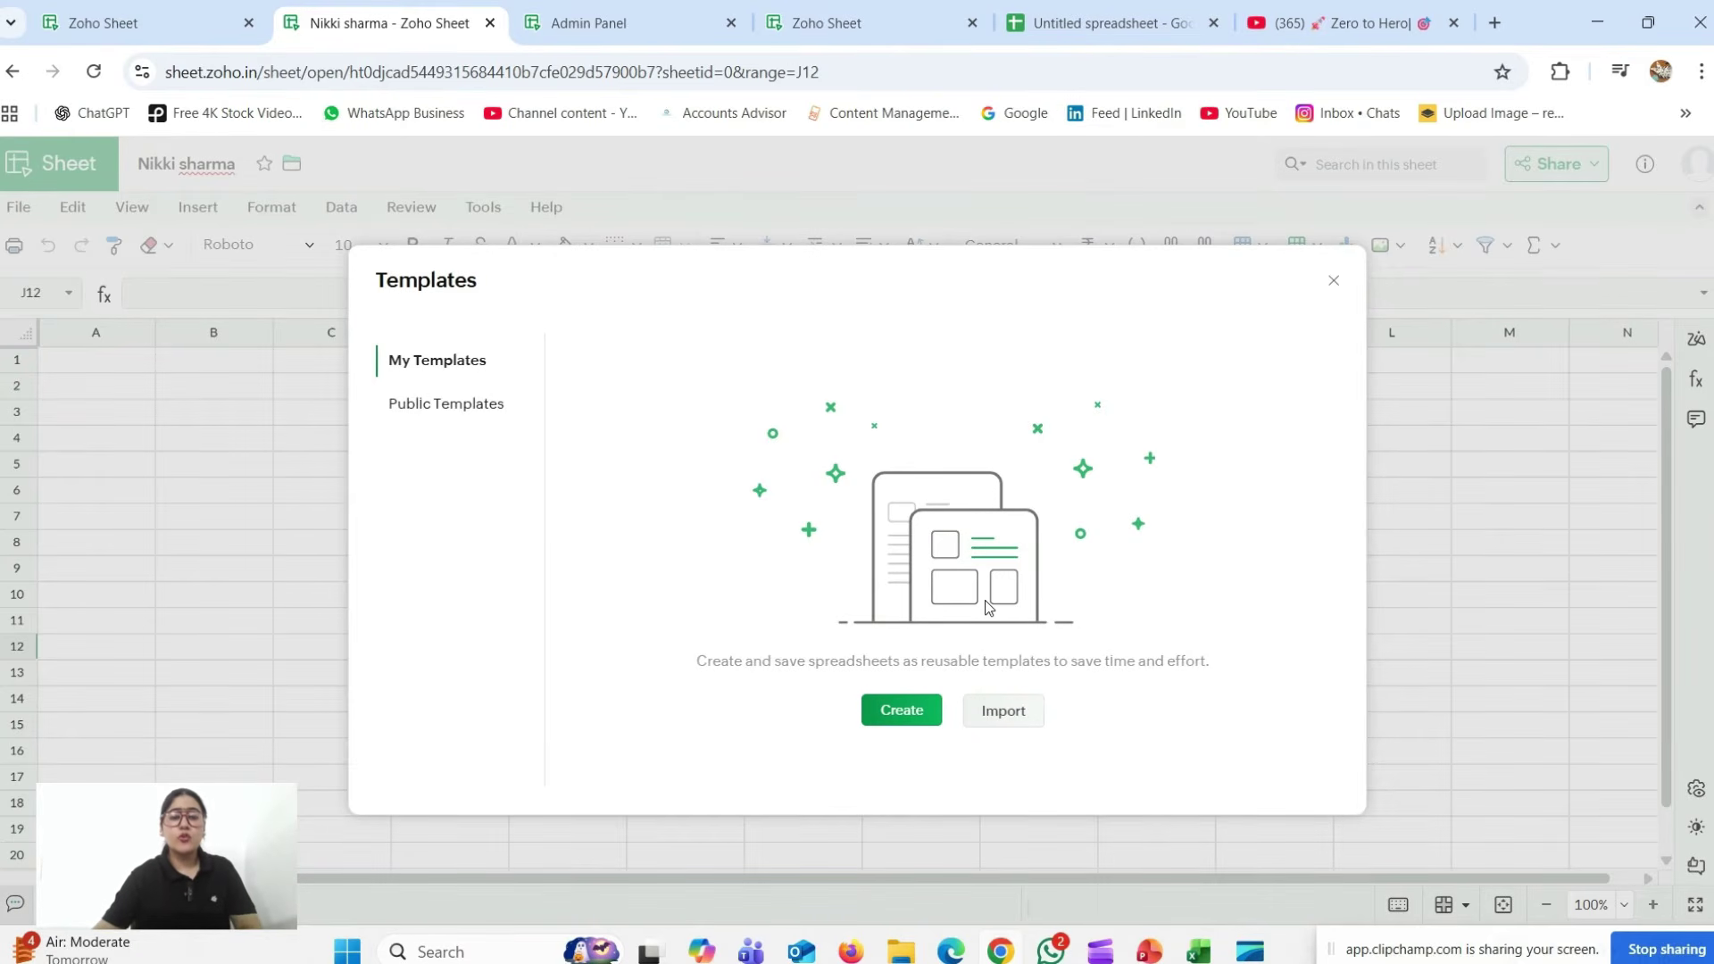
pyautogui.click(432, 421)
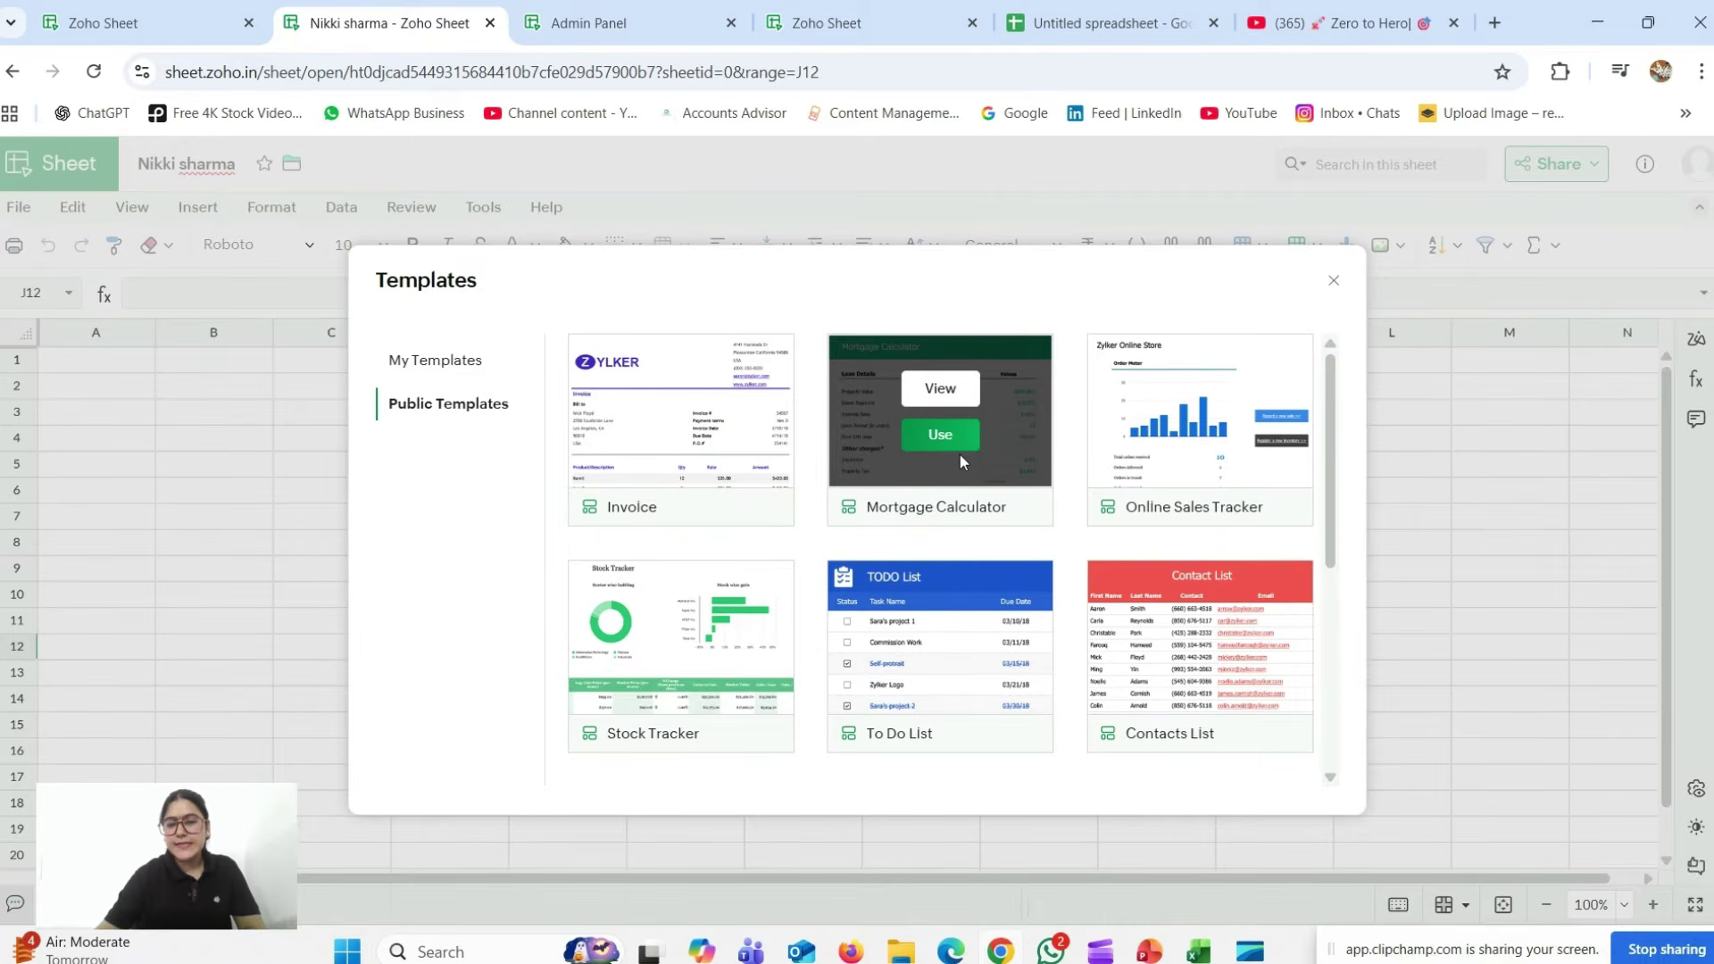
pyautogui.scroll(-1, 1113, 630)
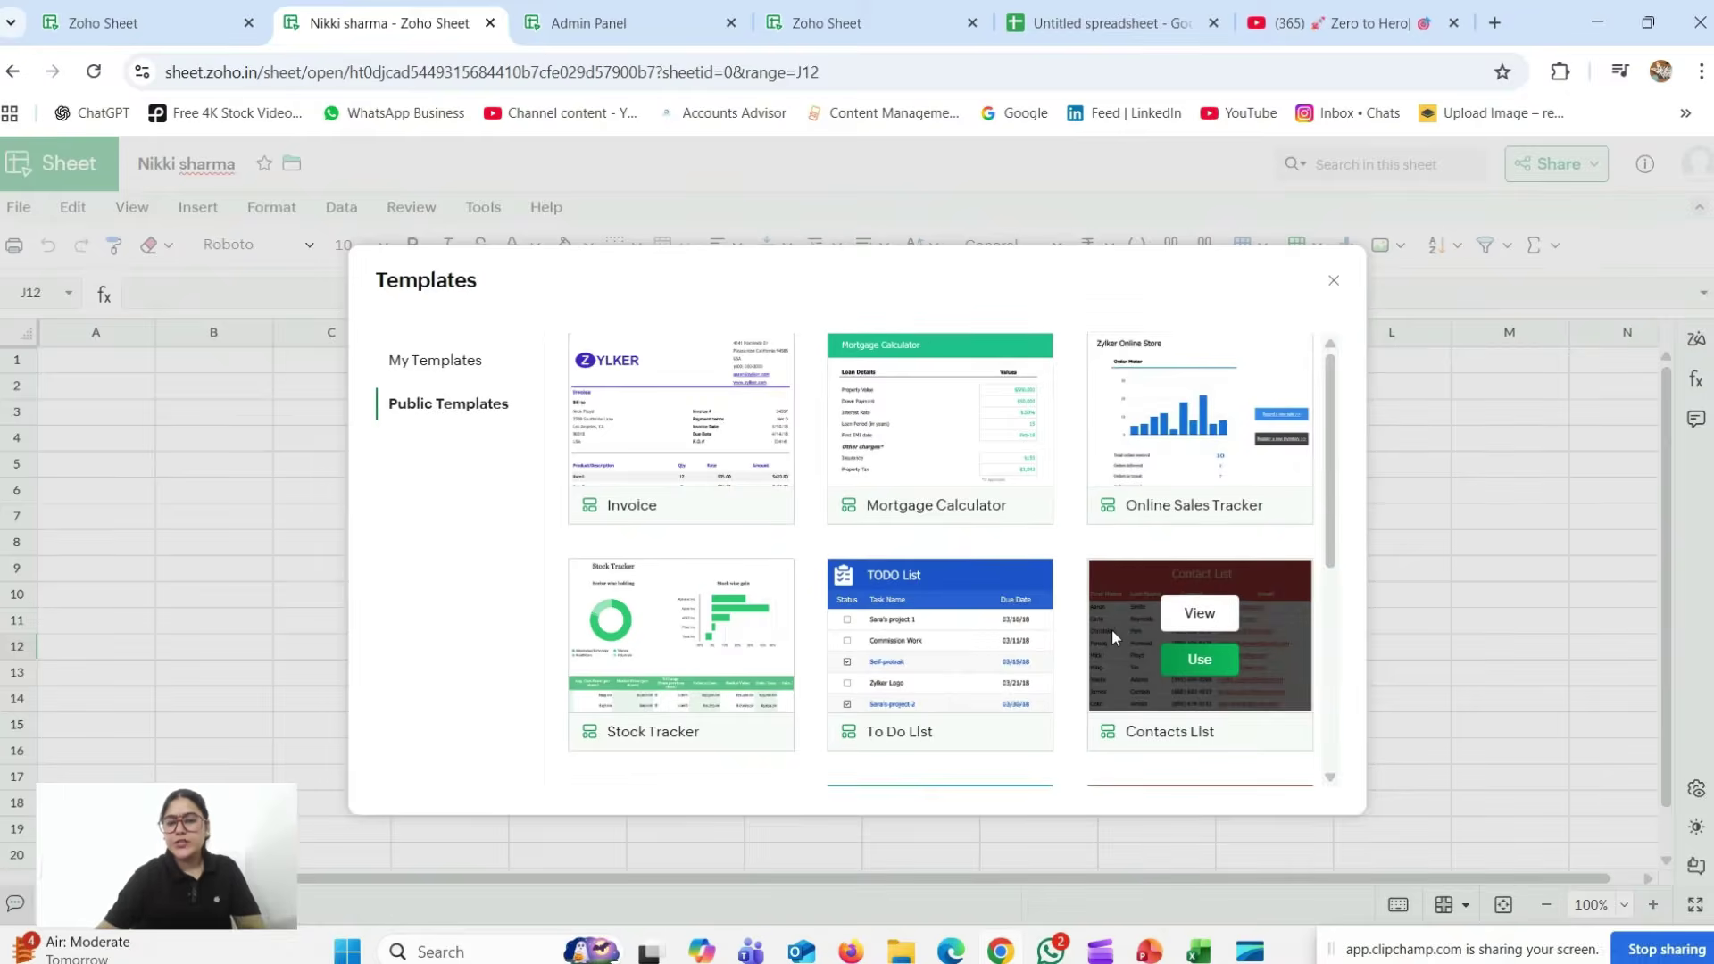
pyautogui.scroll(-2, 1111, 629)
pyautogui.scroll(-2, 911, 516)
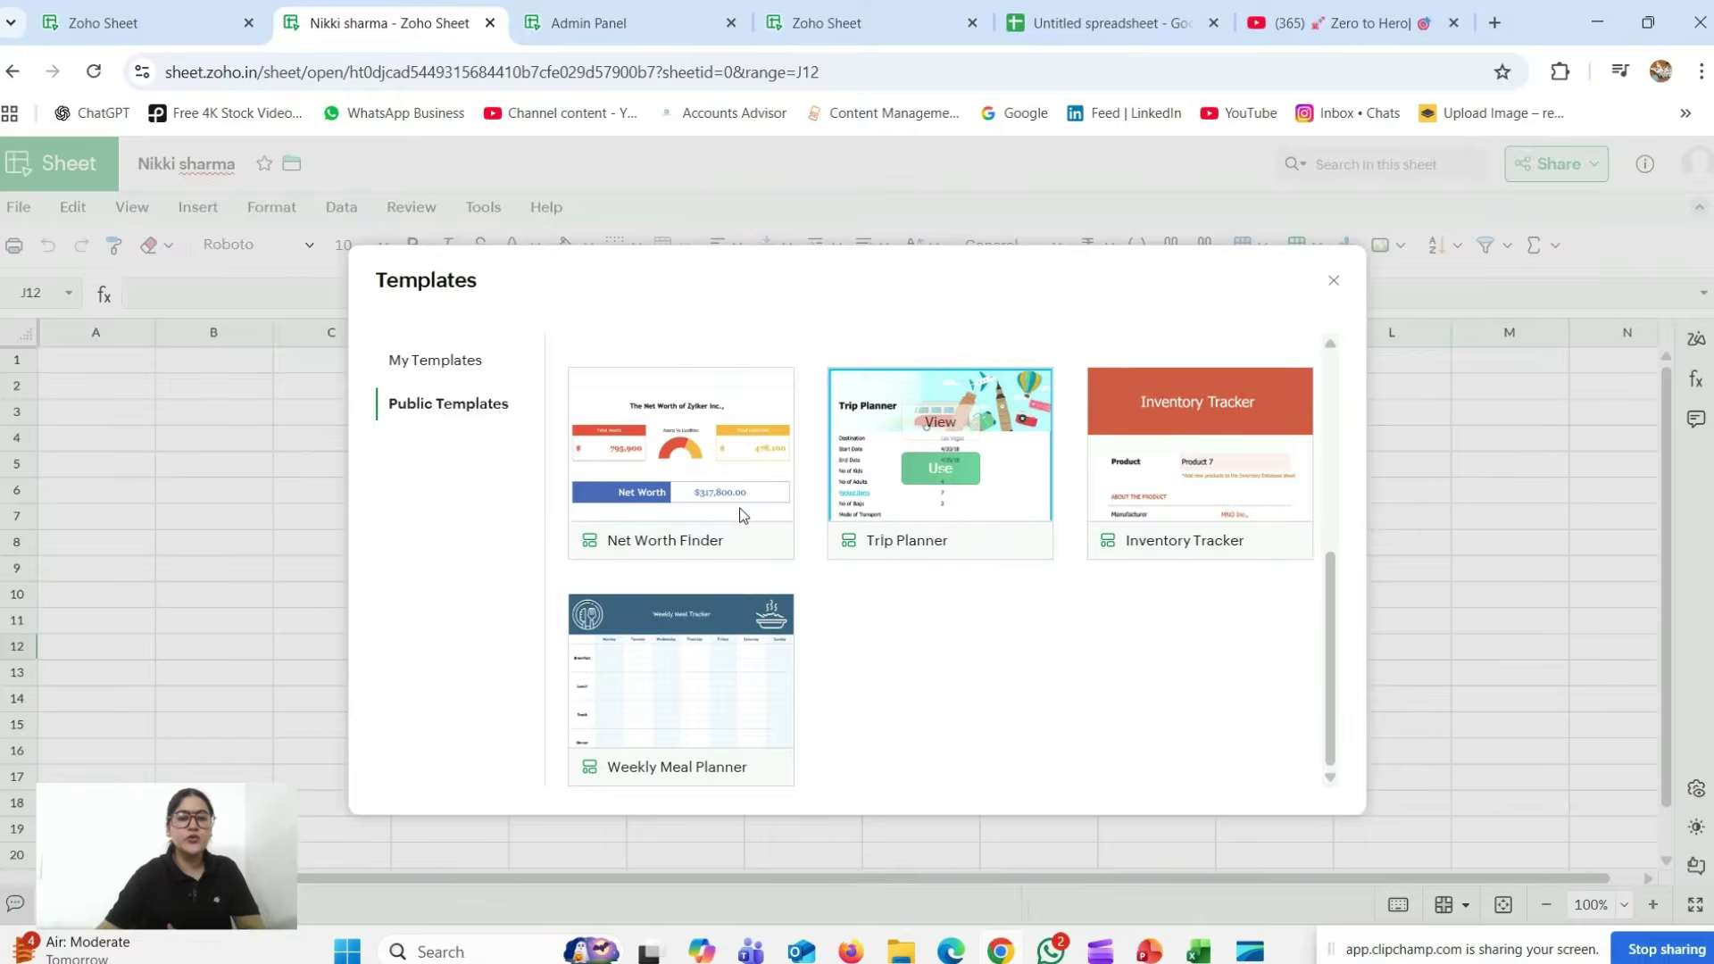
pyautogui.click(687, 475)
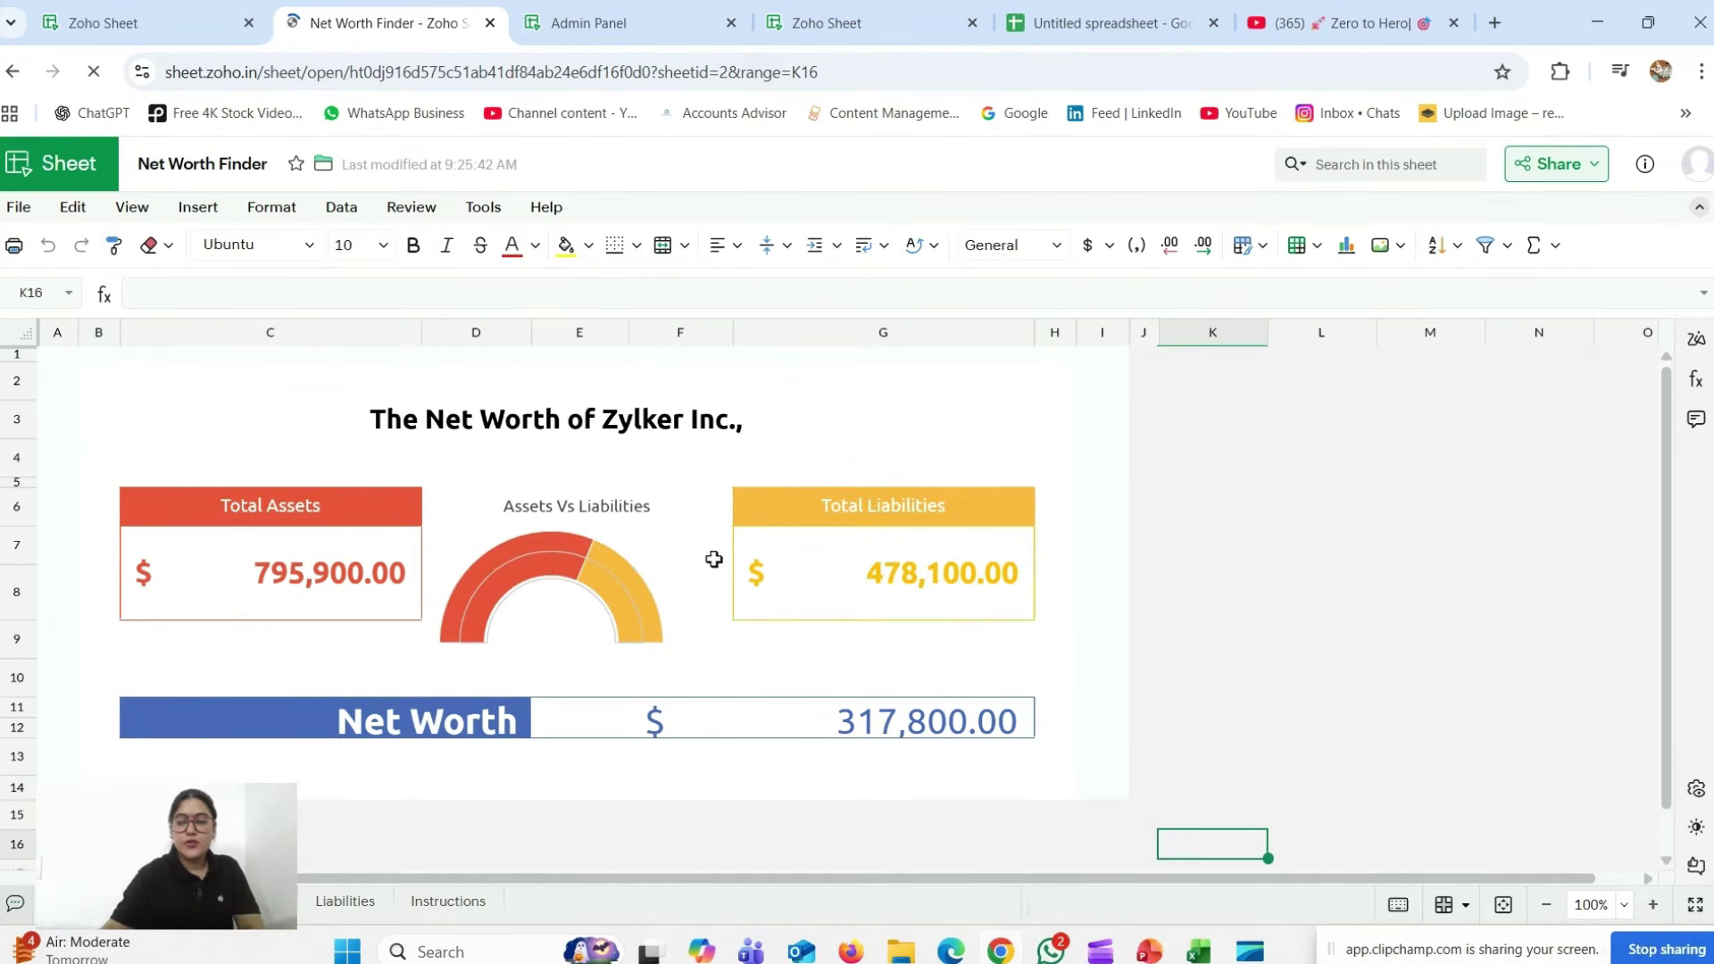
# - In cell M6, preview function suggestions for =sum, =xl and =v, then clear the entry
pyautogui.click(1380, 490)
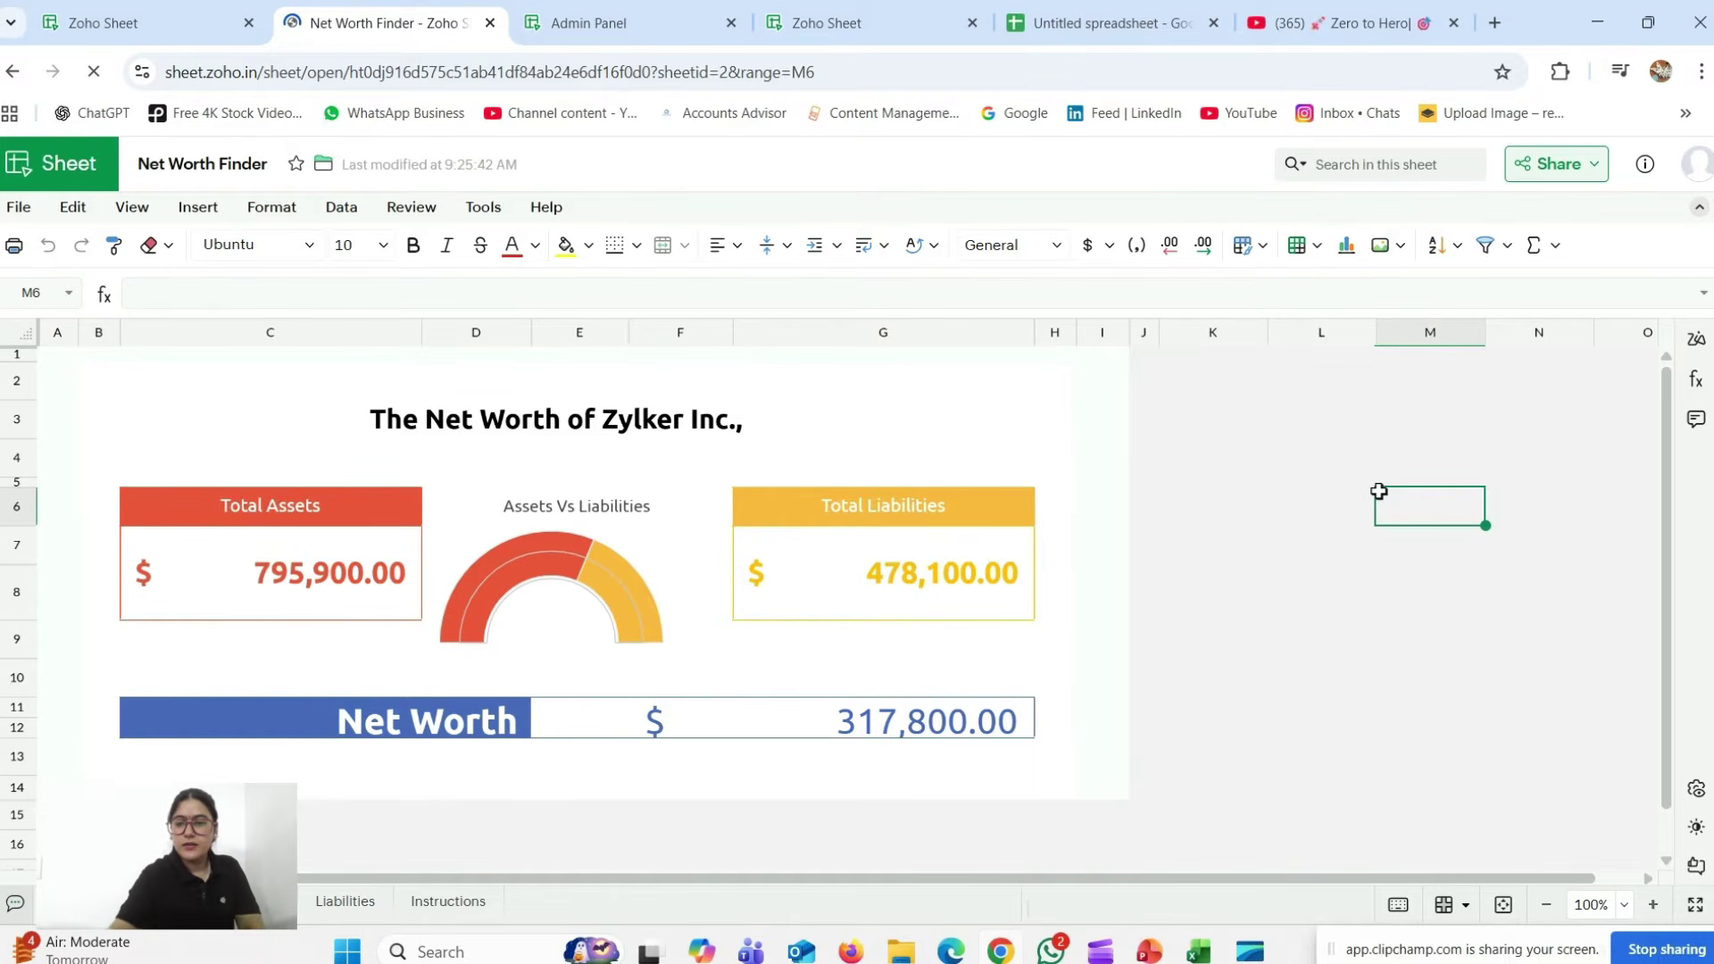
pyautogui.write('=sum')
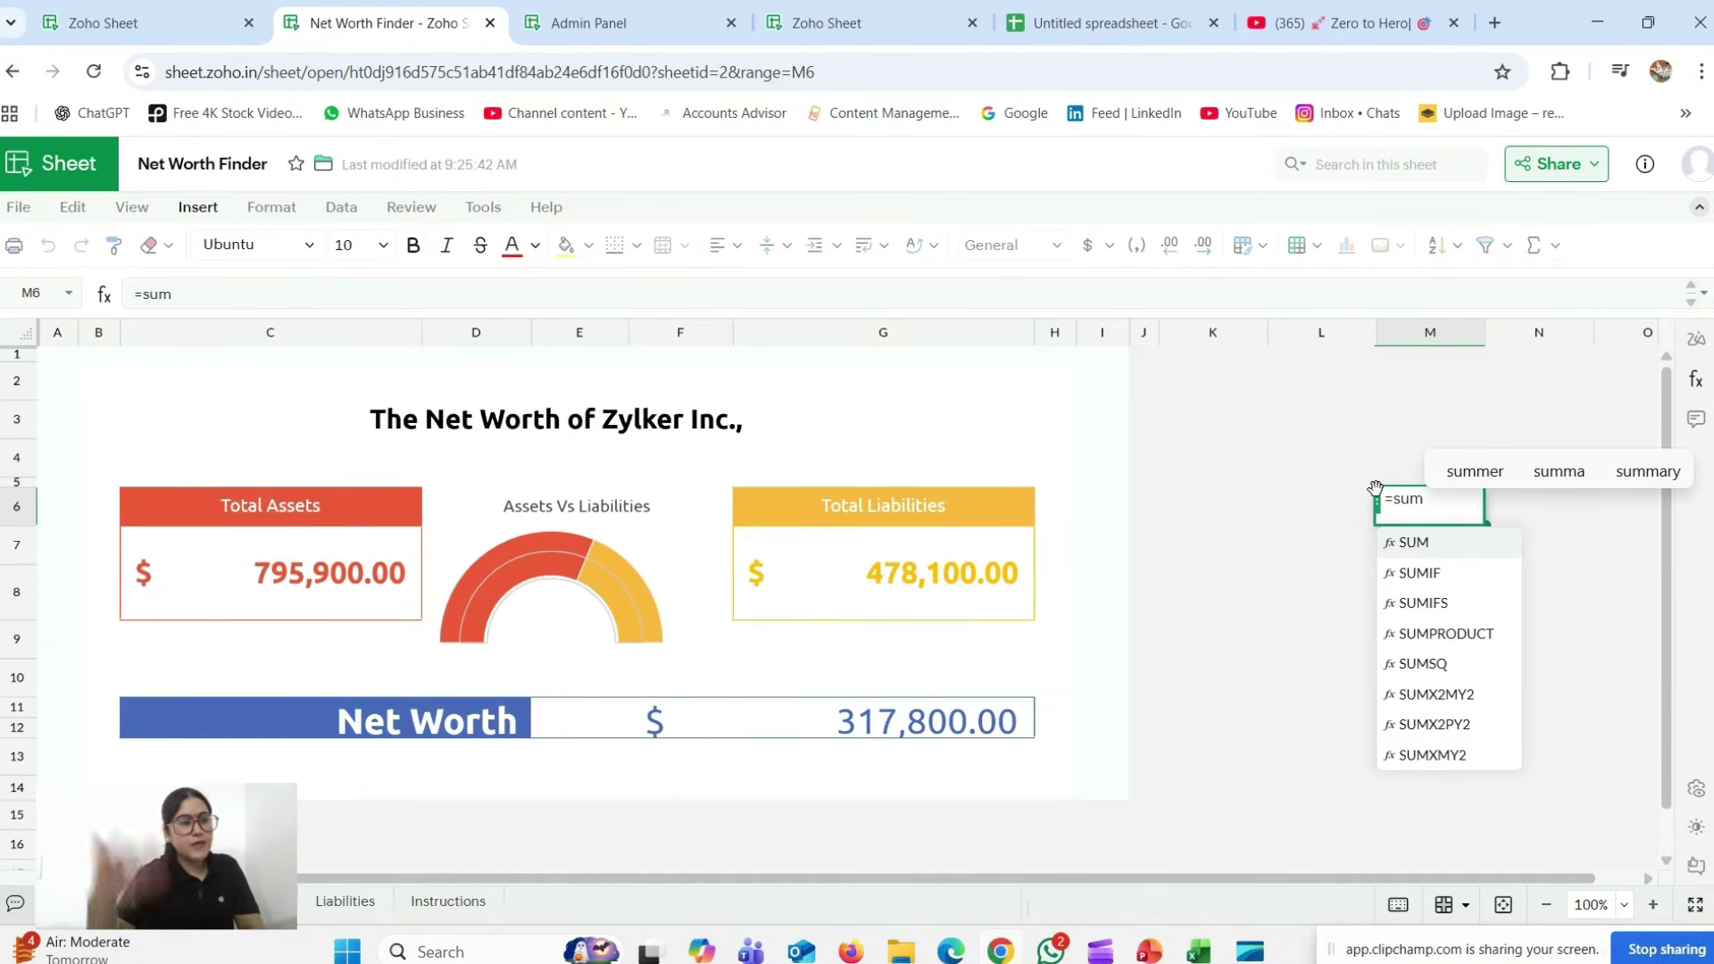
pyautogui.press('BackSpace')
pyautogui.press('BackSpace')
pyautogui.press('BackSpace')
pyautogui.press('BackSpace')
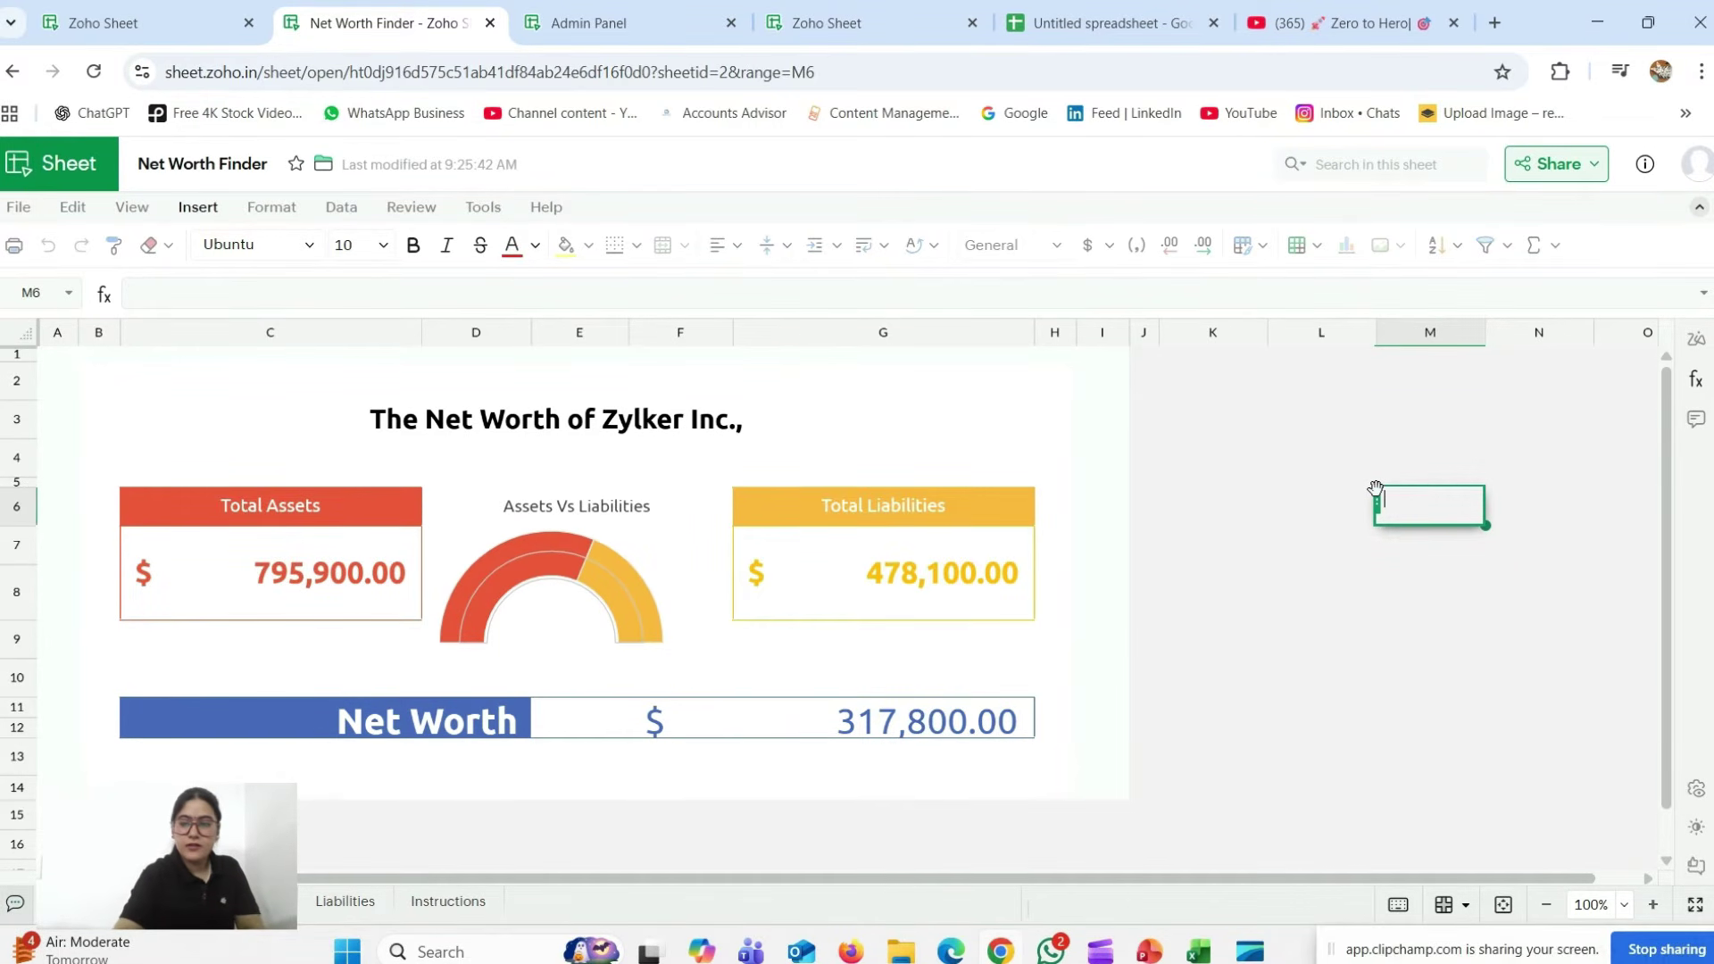
pyautogui.write('=xl')
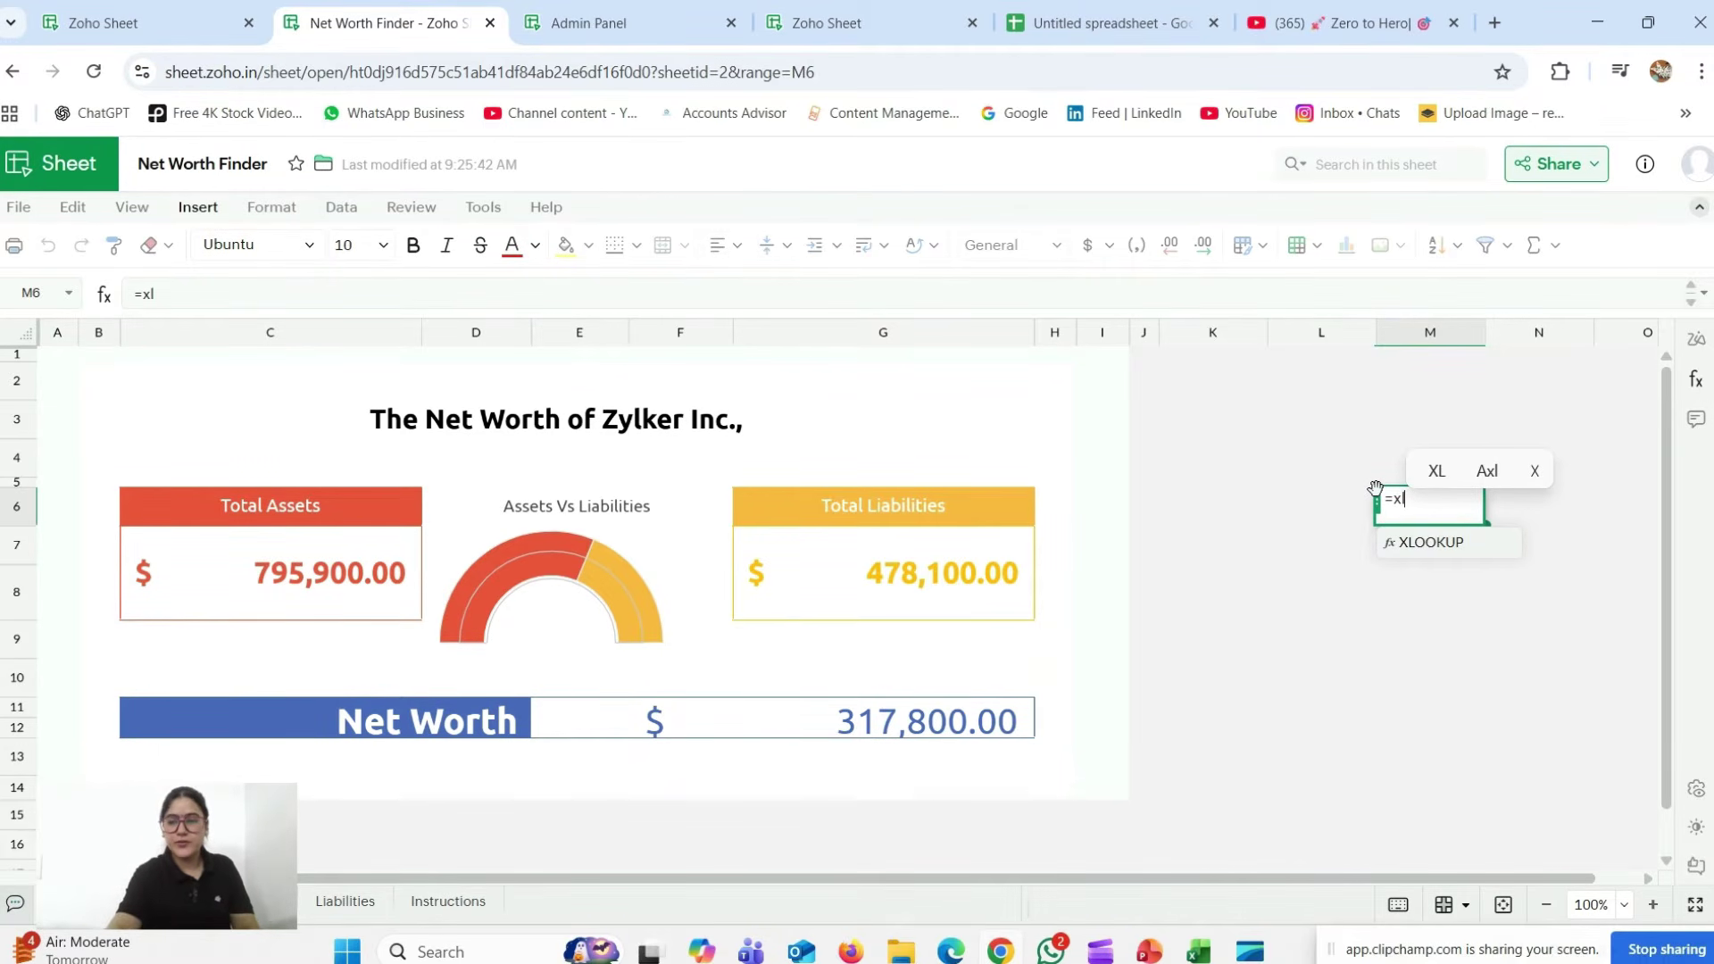
pyautogui.press('BackSpace')
pyautogui.press('BackSpace')
pyautogui.press('BackSpace')
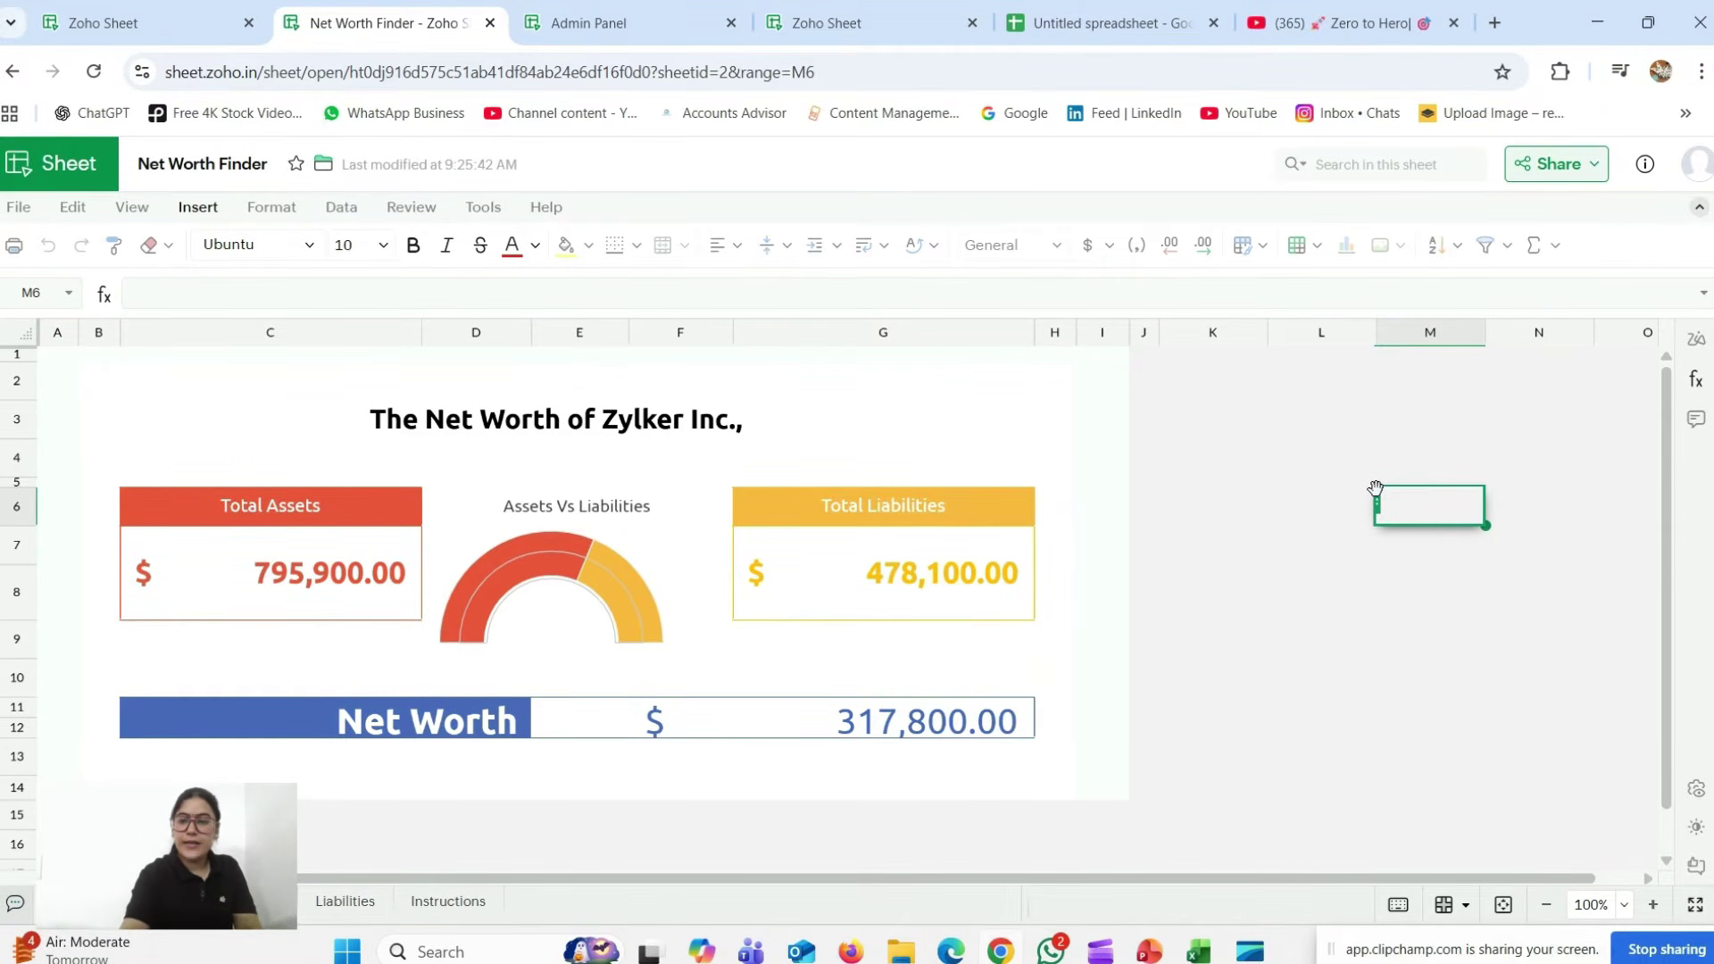
pyautogui.write('=vi')
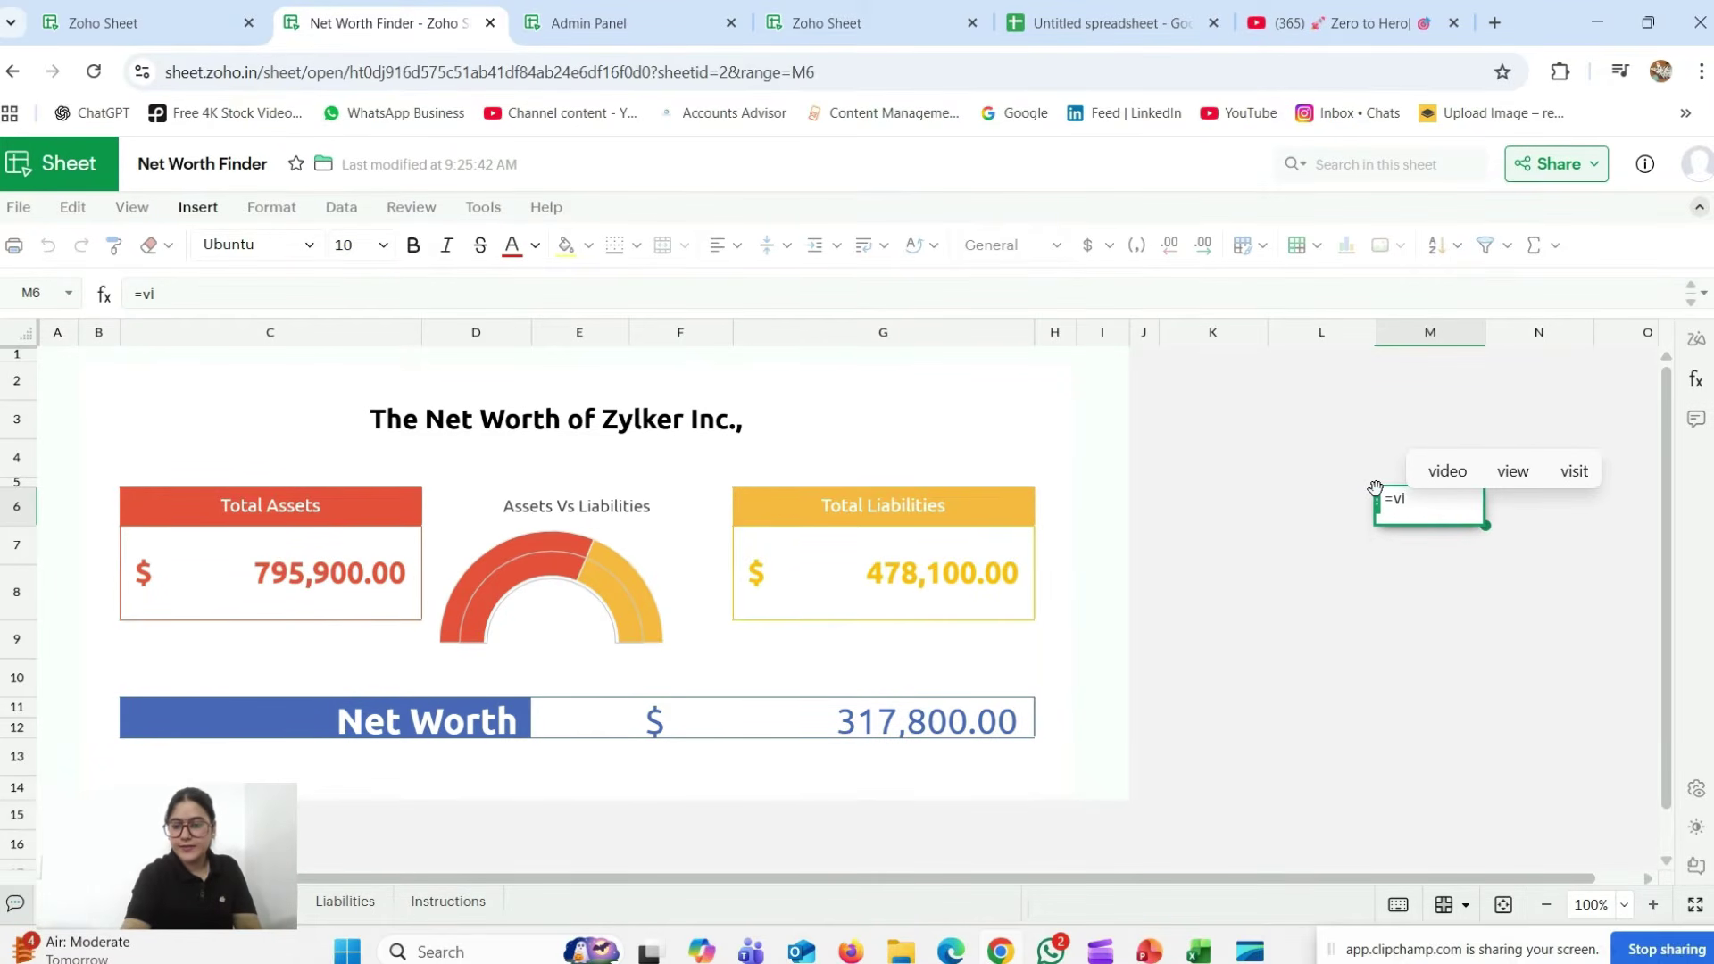
pyautogui.press('BackSpace')
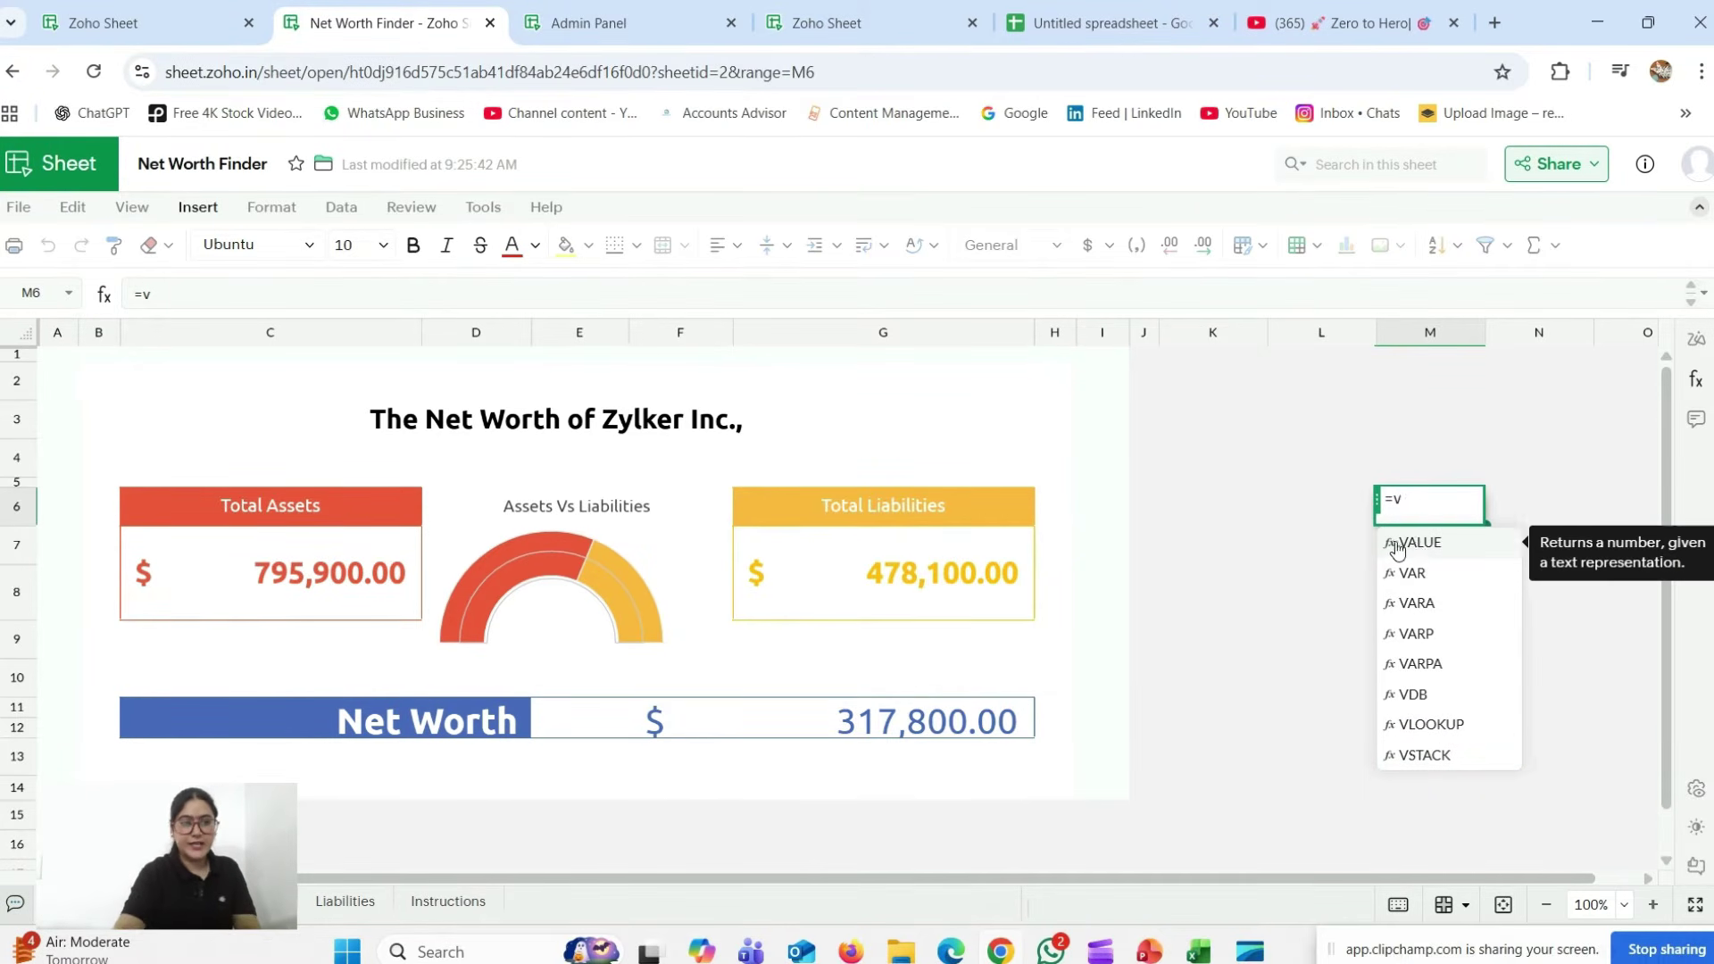
pyautogui.press('BackSpace')
pyautogui.press('BackSpace')
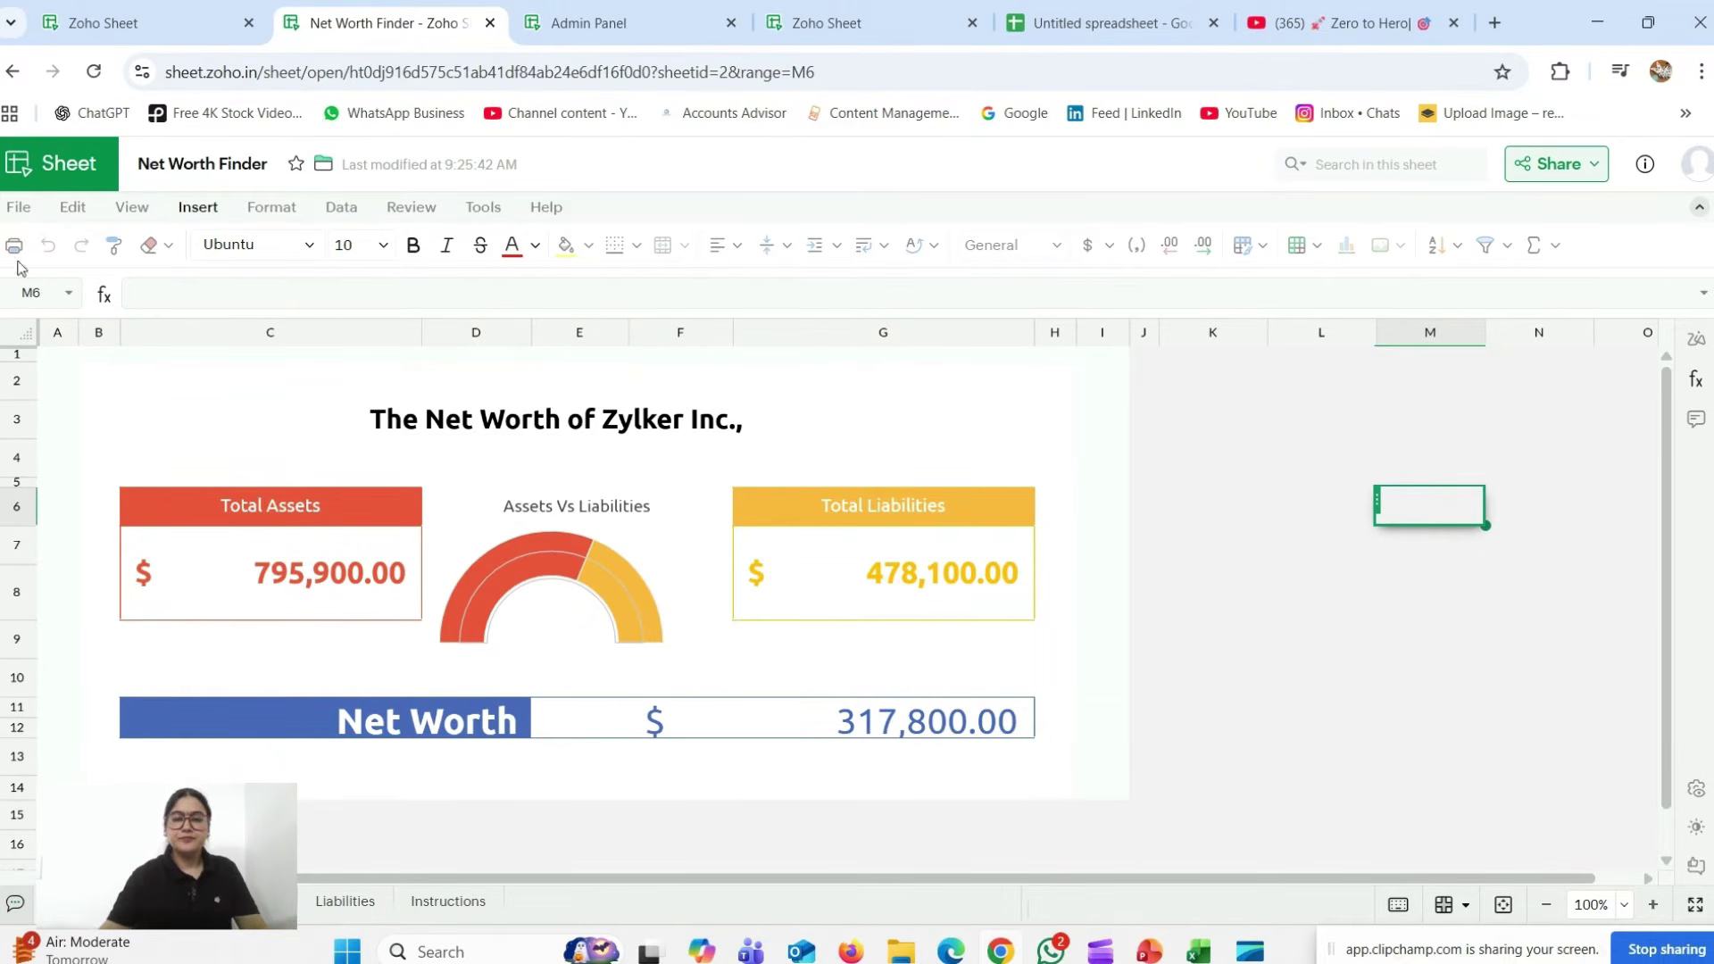
# - Select cell K9 and view the File menu's Open, Import, Make a Copy and Audit Trail commands
pyautogui.click(1248, 626)
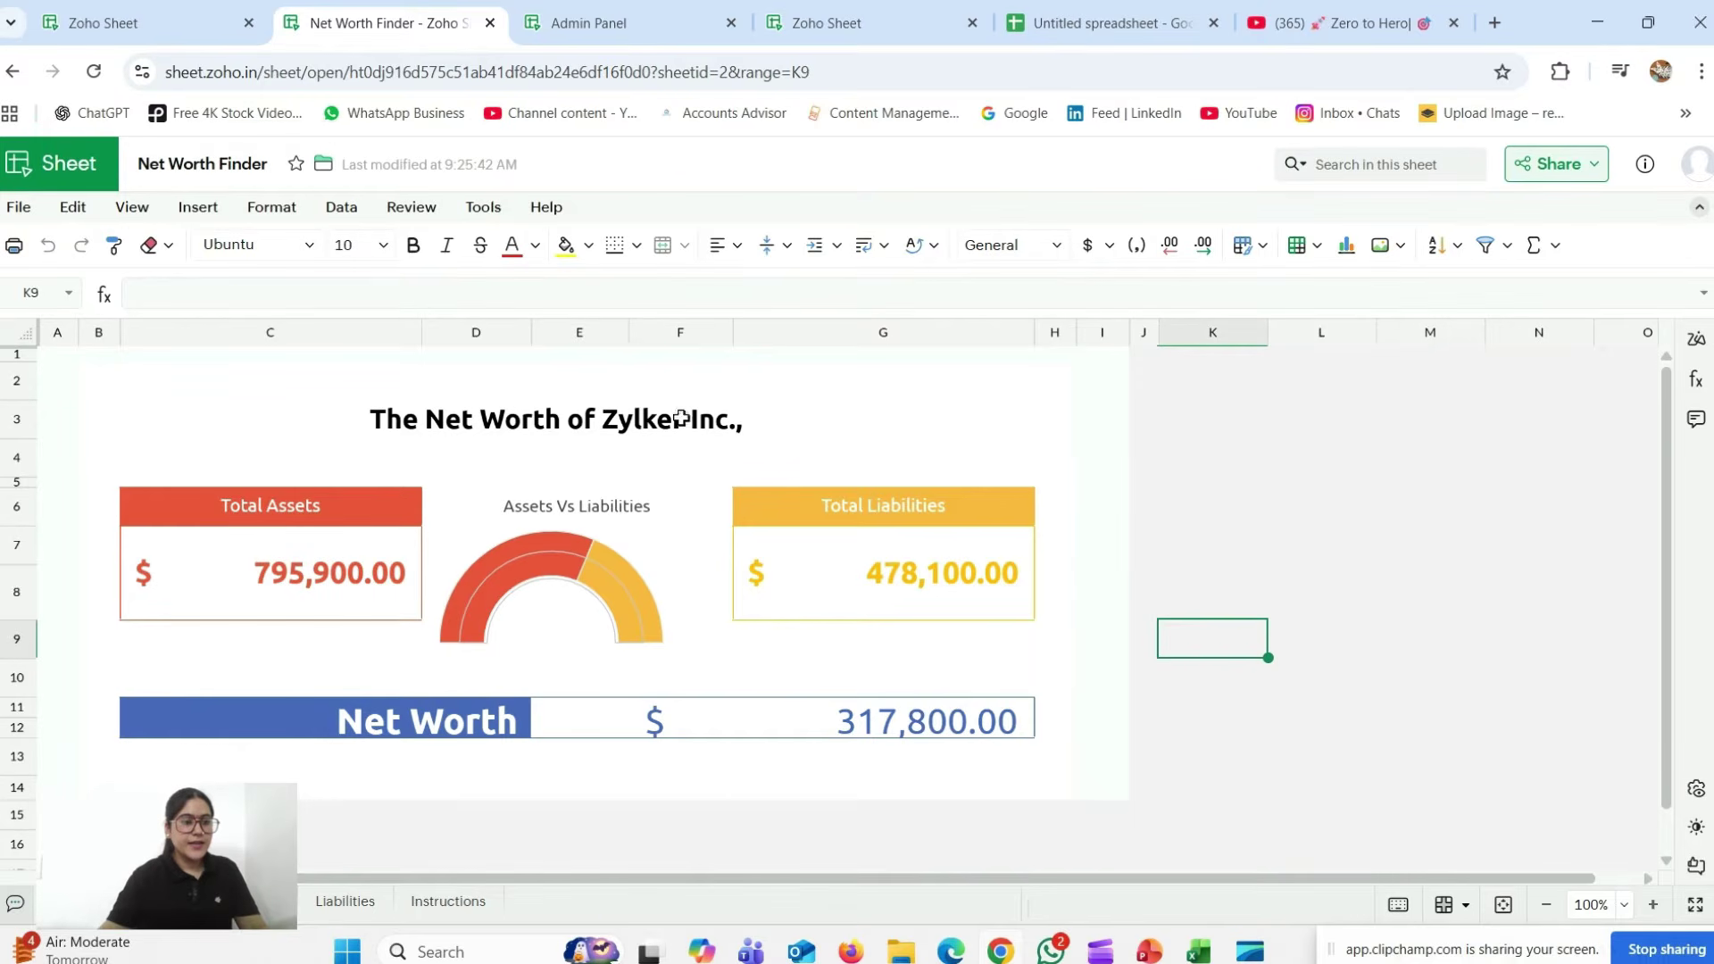
pyautogui.click(16, 209)
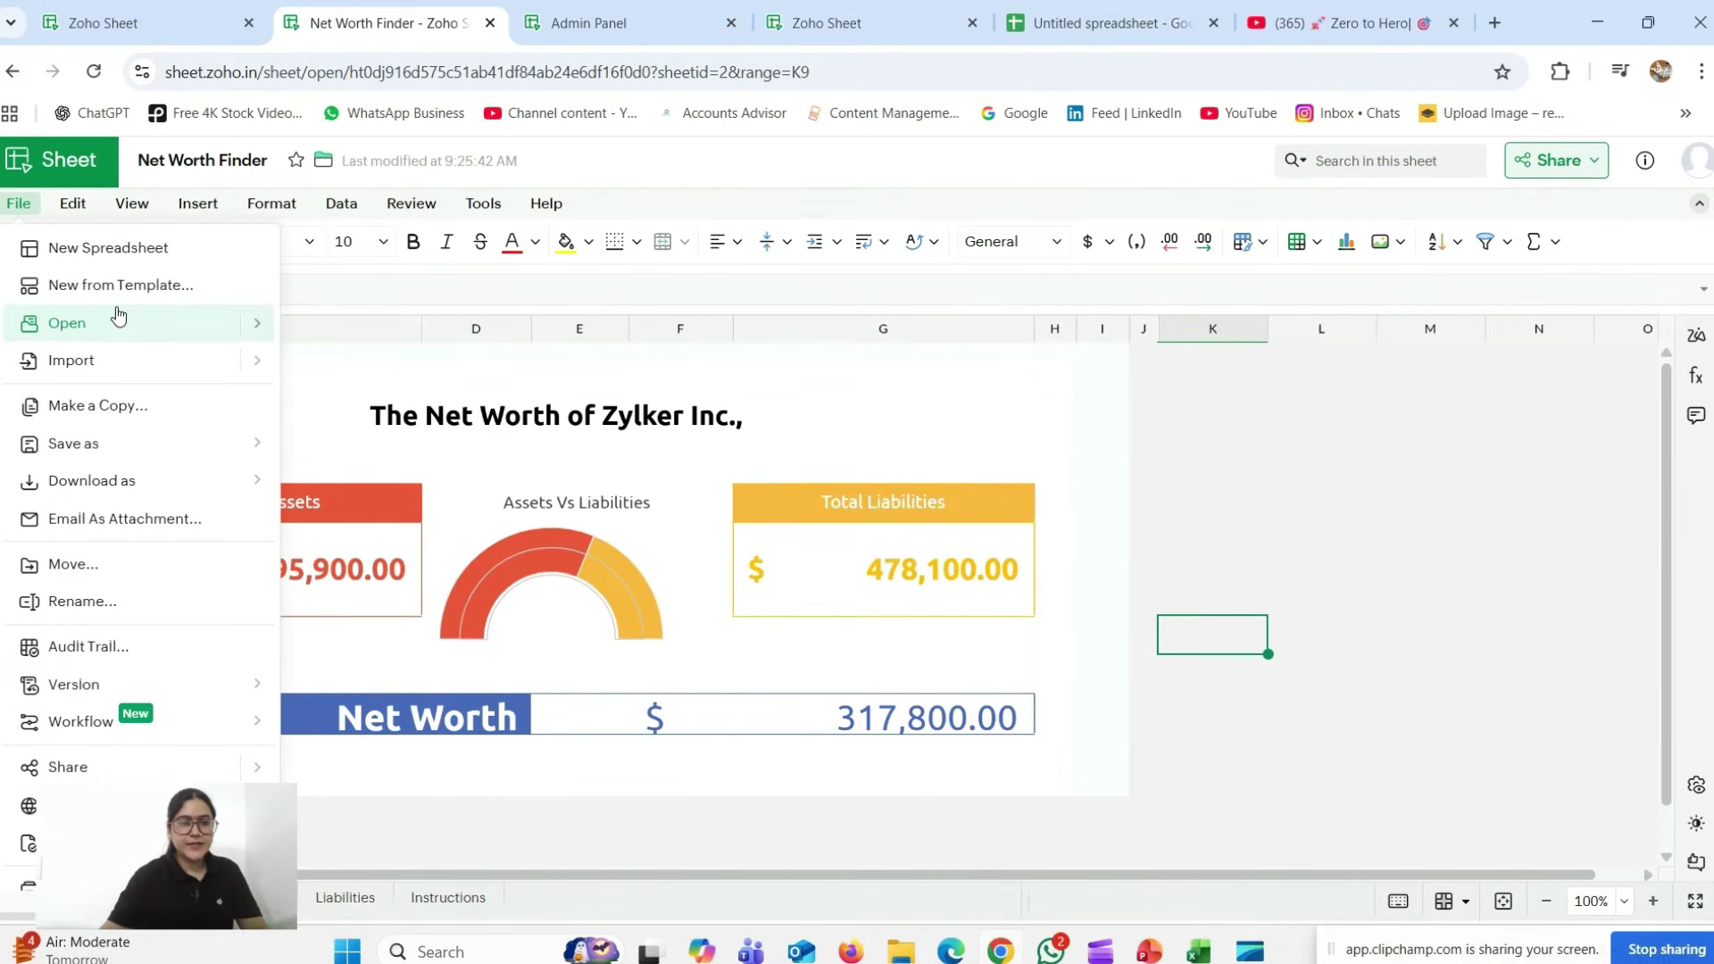
pyautogui.moveTo(109, 334)
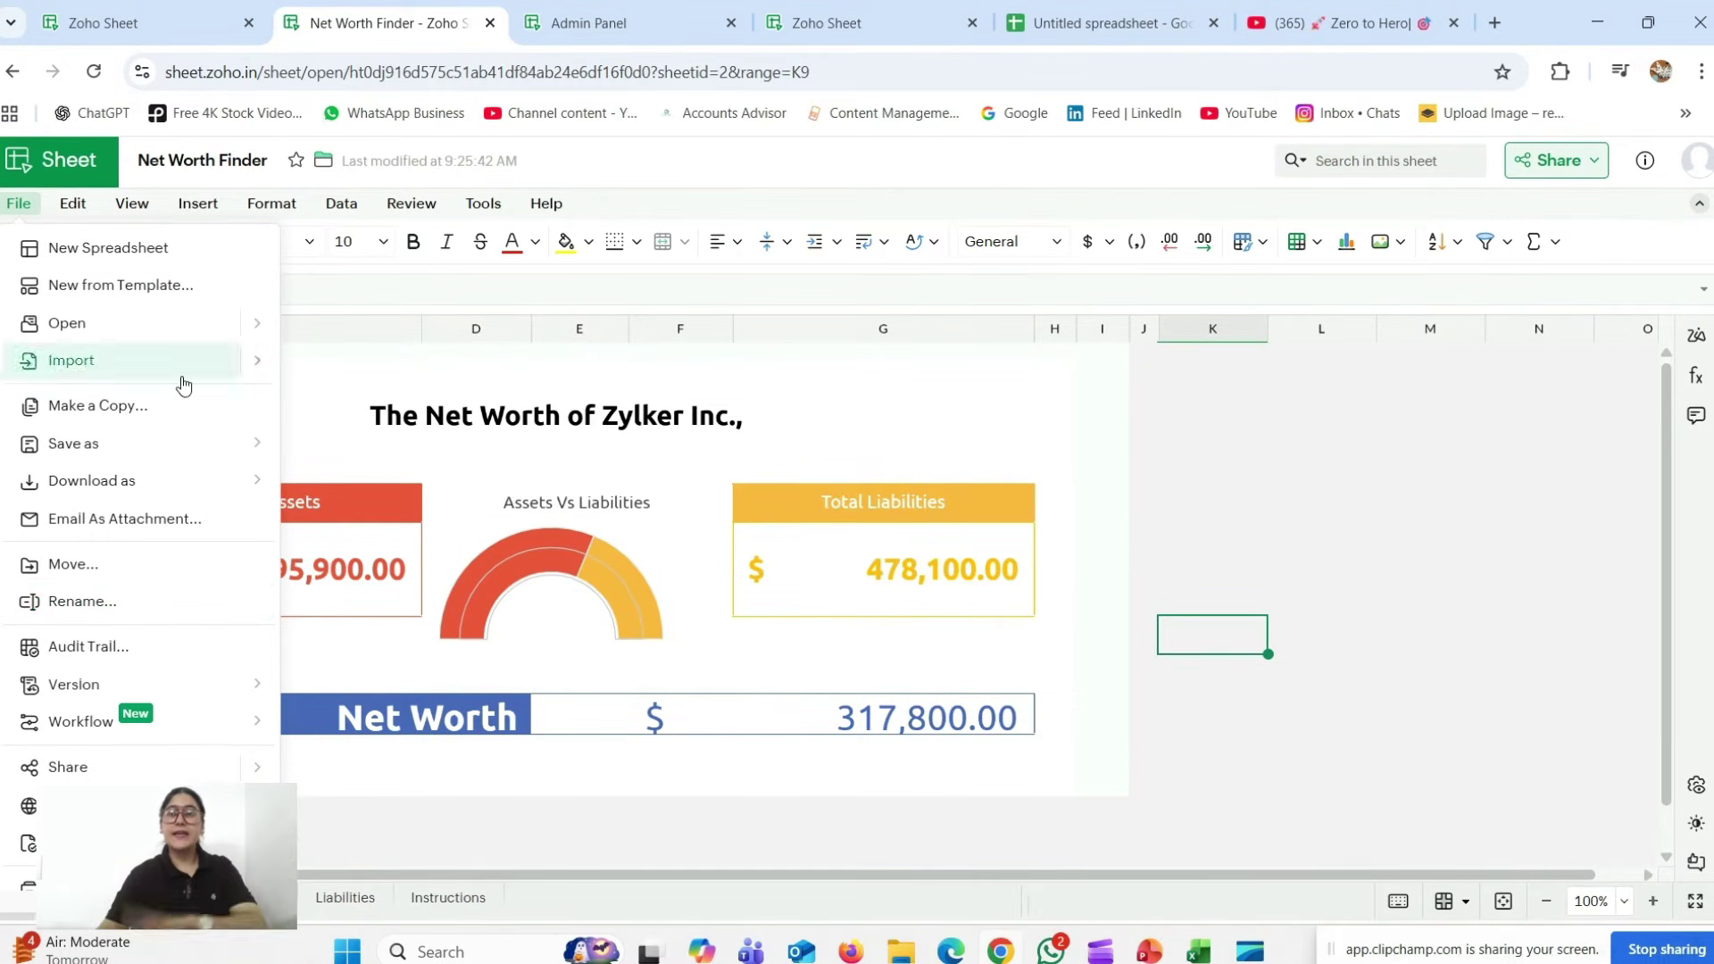
pyautogui.moveTo(179, 378)
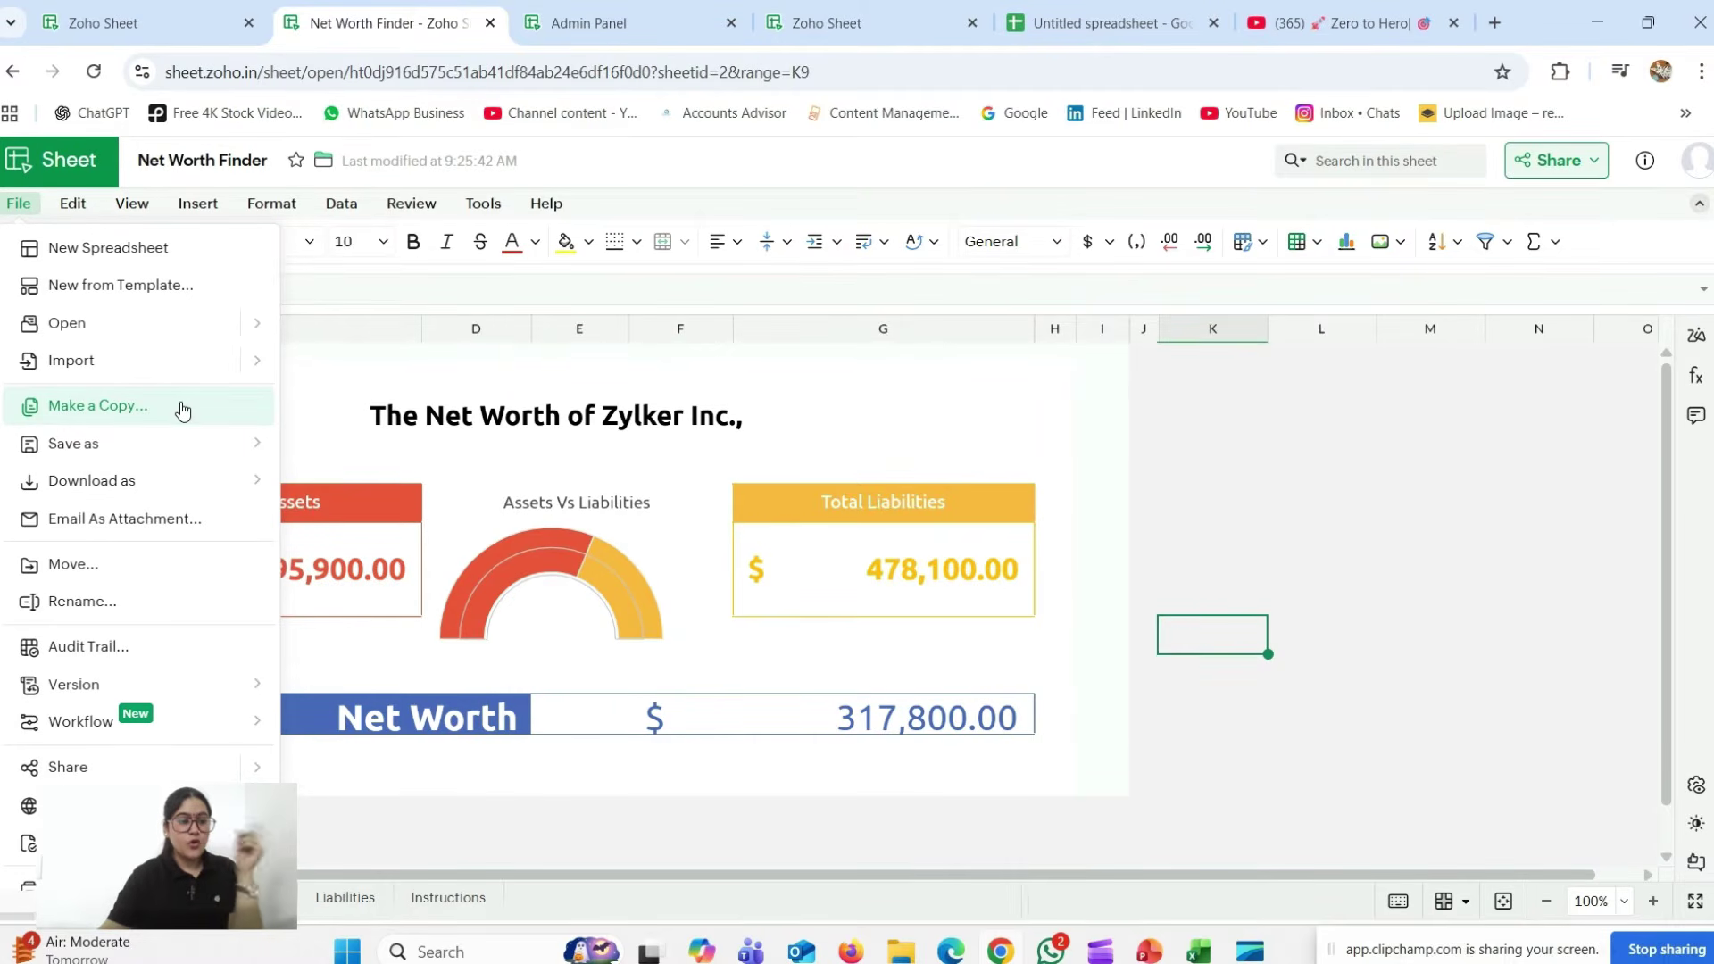
pyautogui.click(143, 656)
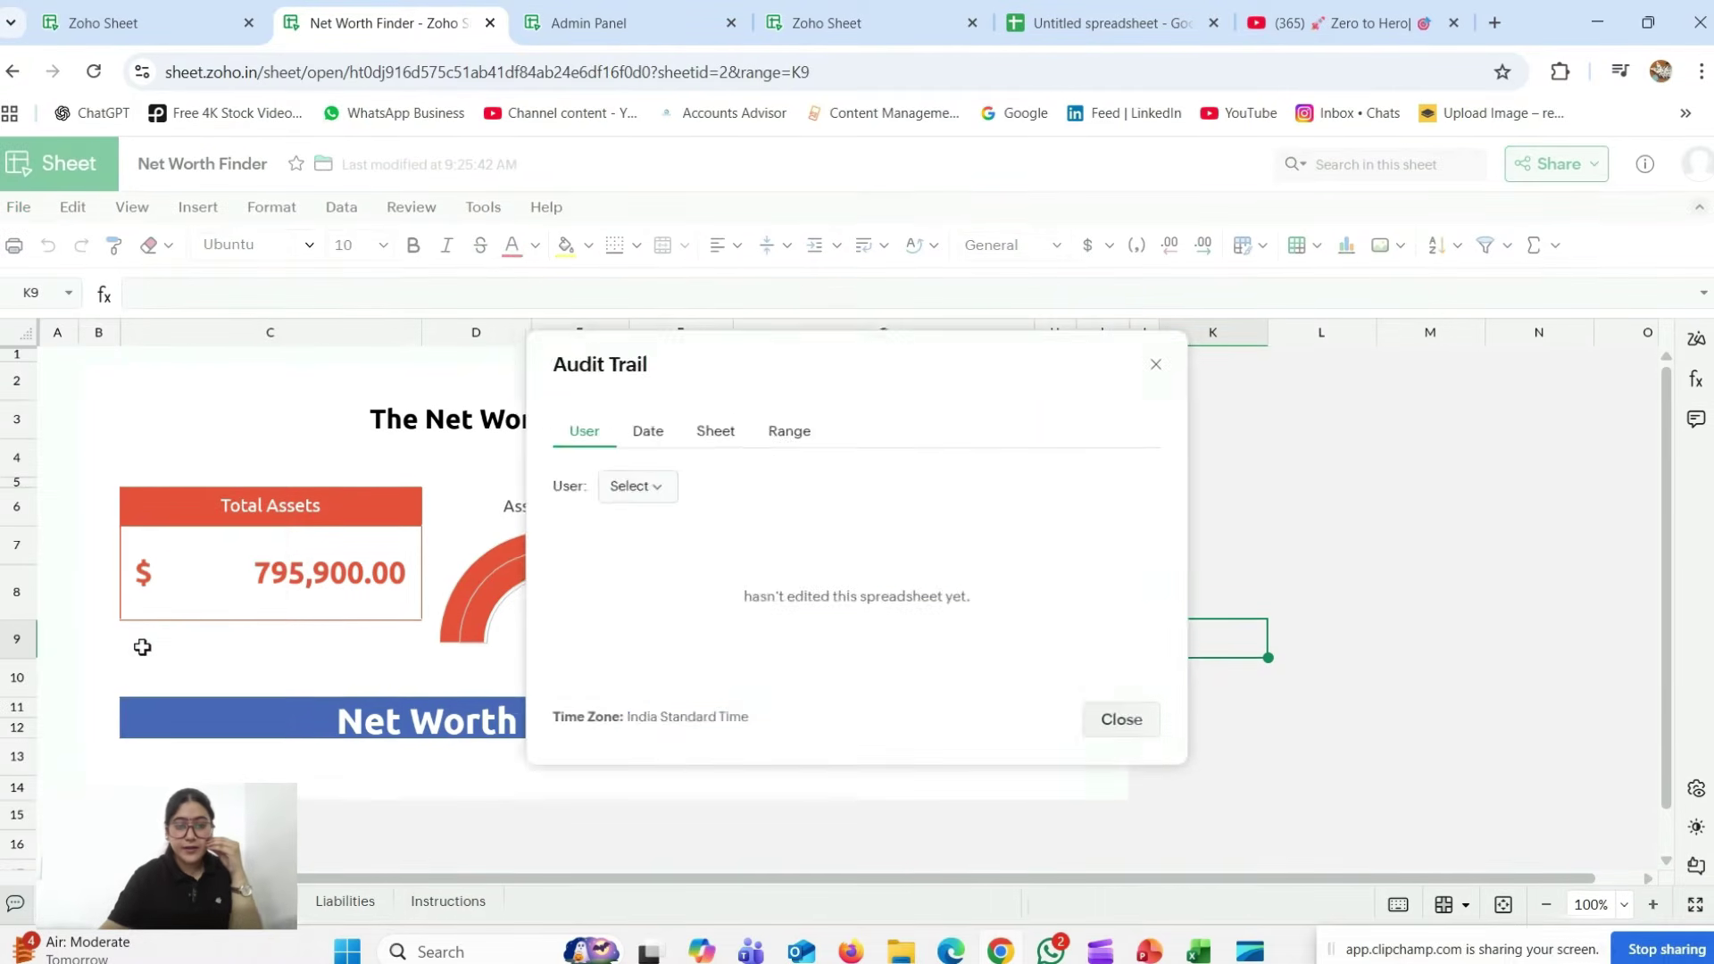
pyautogui.click(637, 430)
pyautogui.click(710, 431)
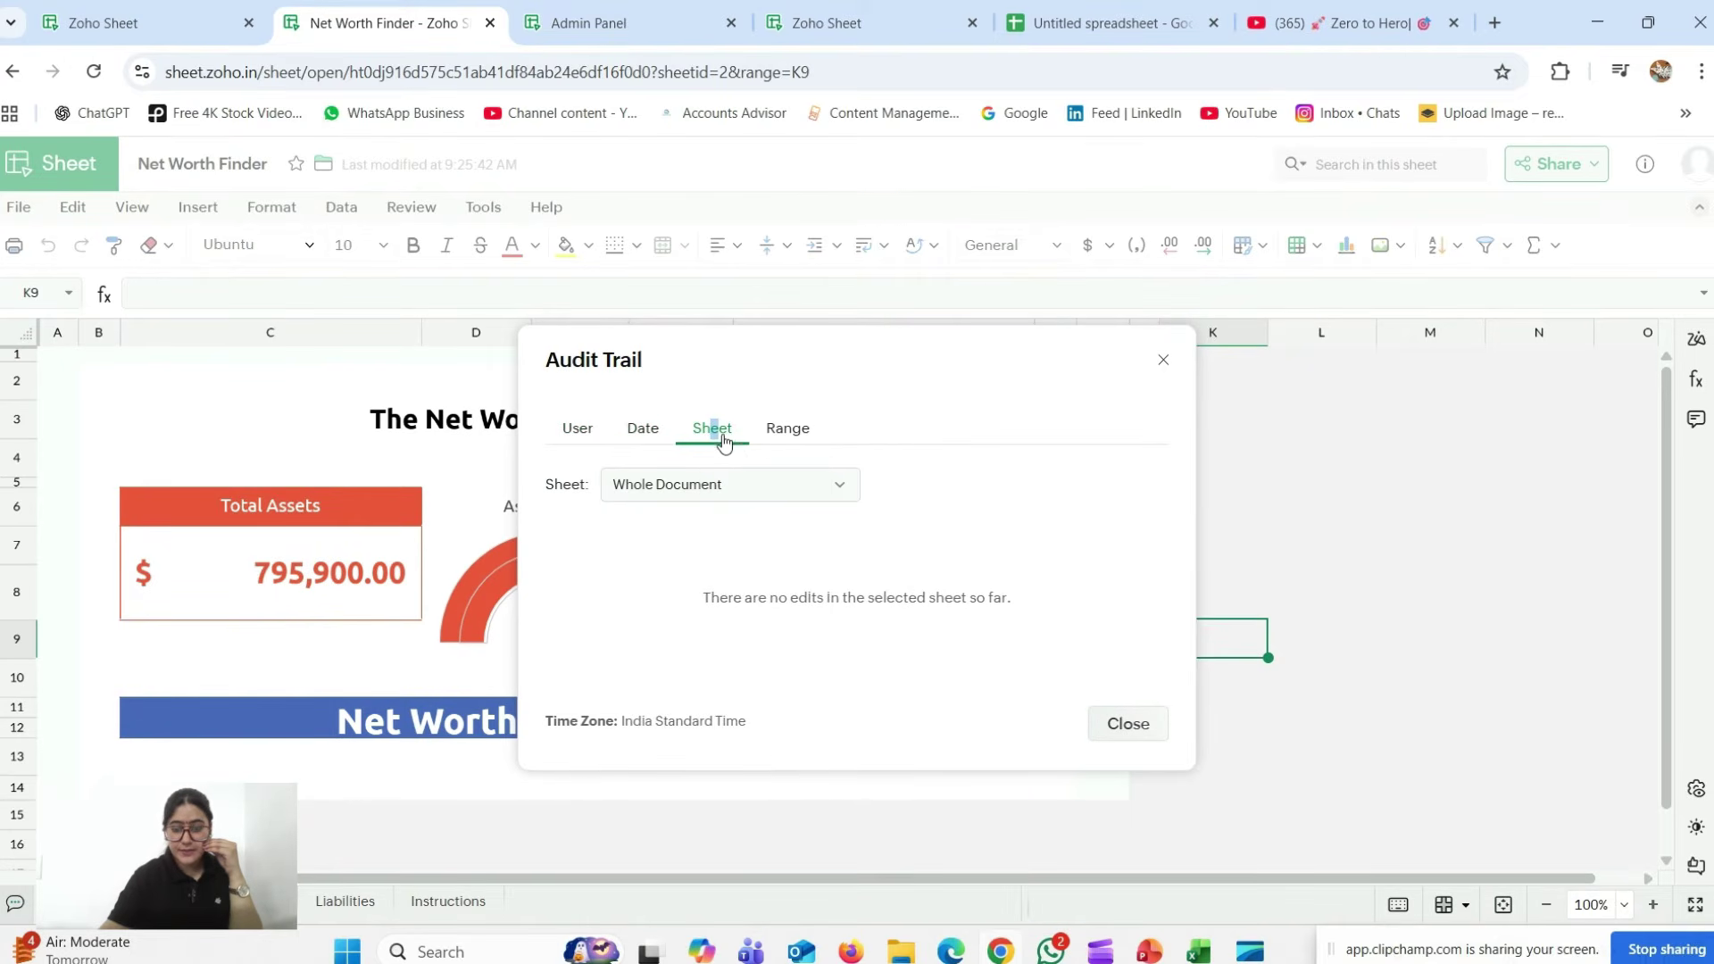
pyautogui.click(775, 444)
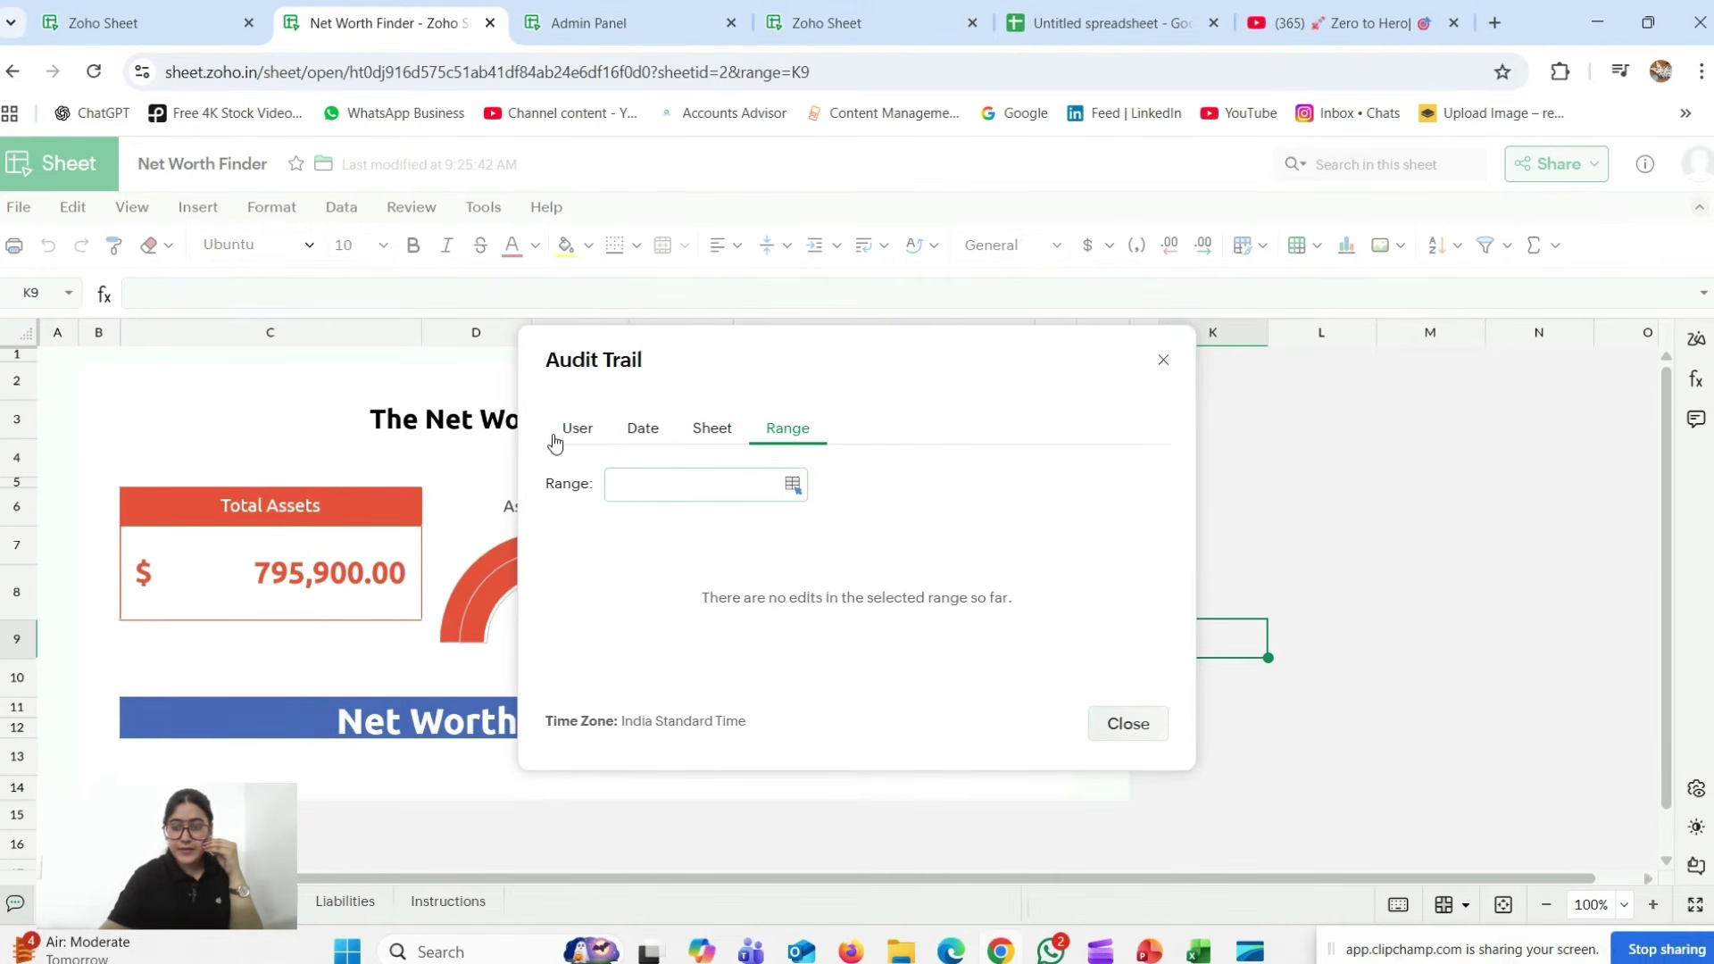
pyautogui.moveTo(1285, 549); pyautogui.dragTo(1330, 633)
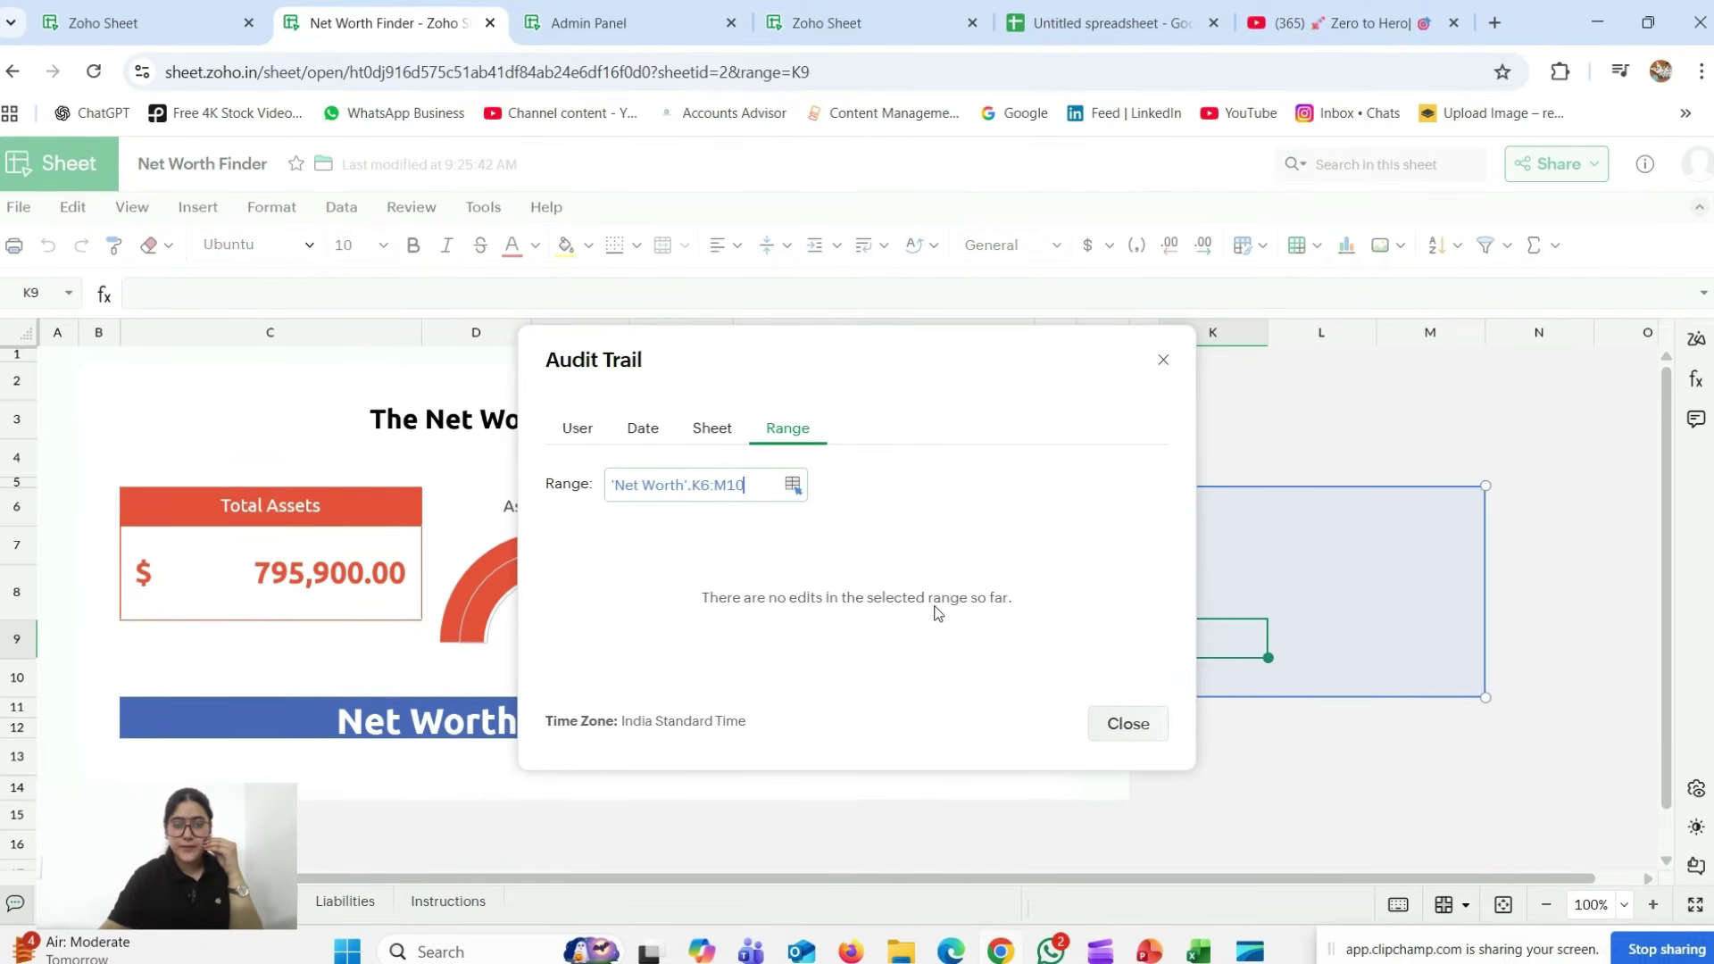
pyautogui.click(1254, 415)
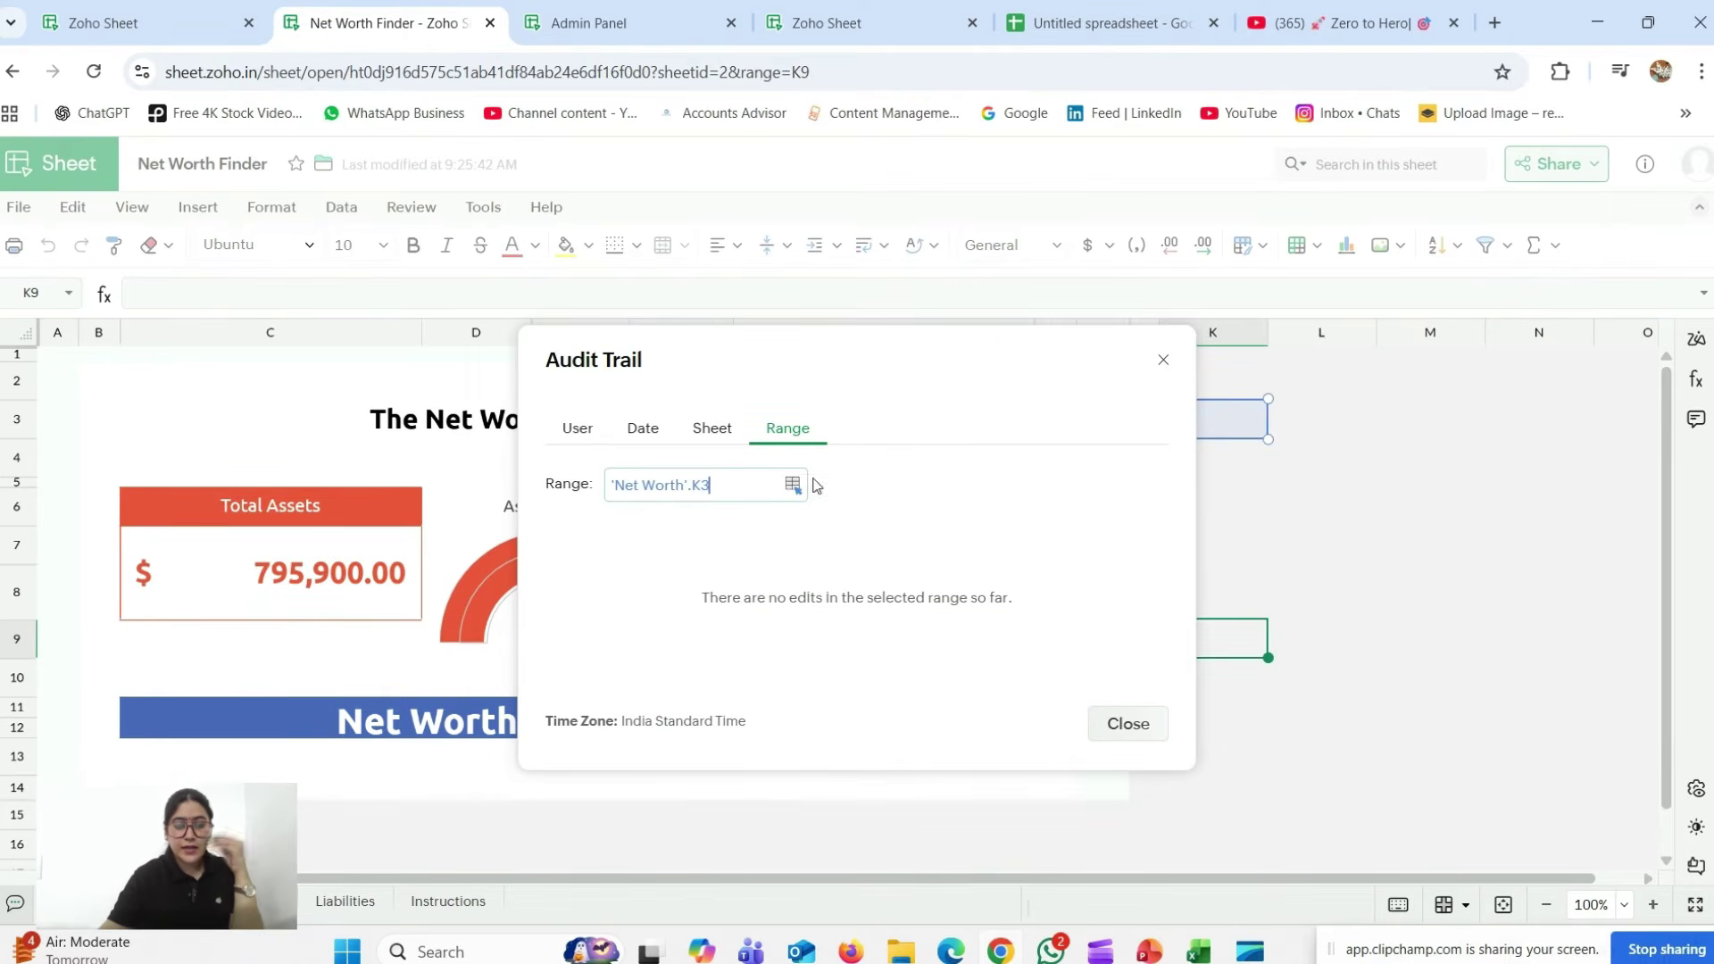
pyautogui.click(628, 435)
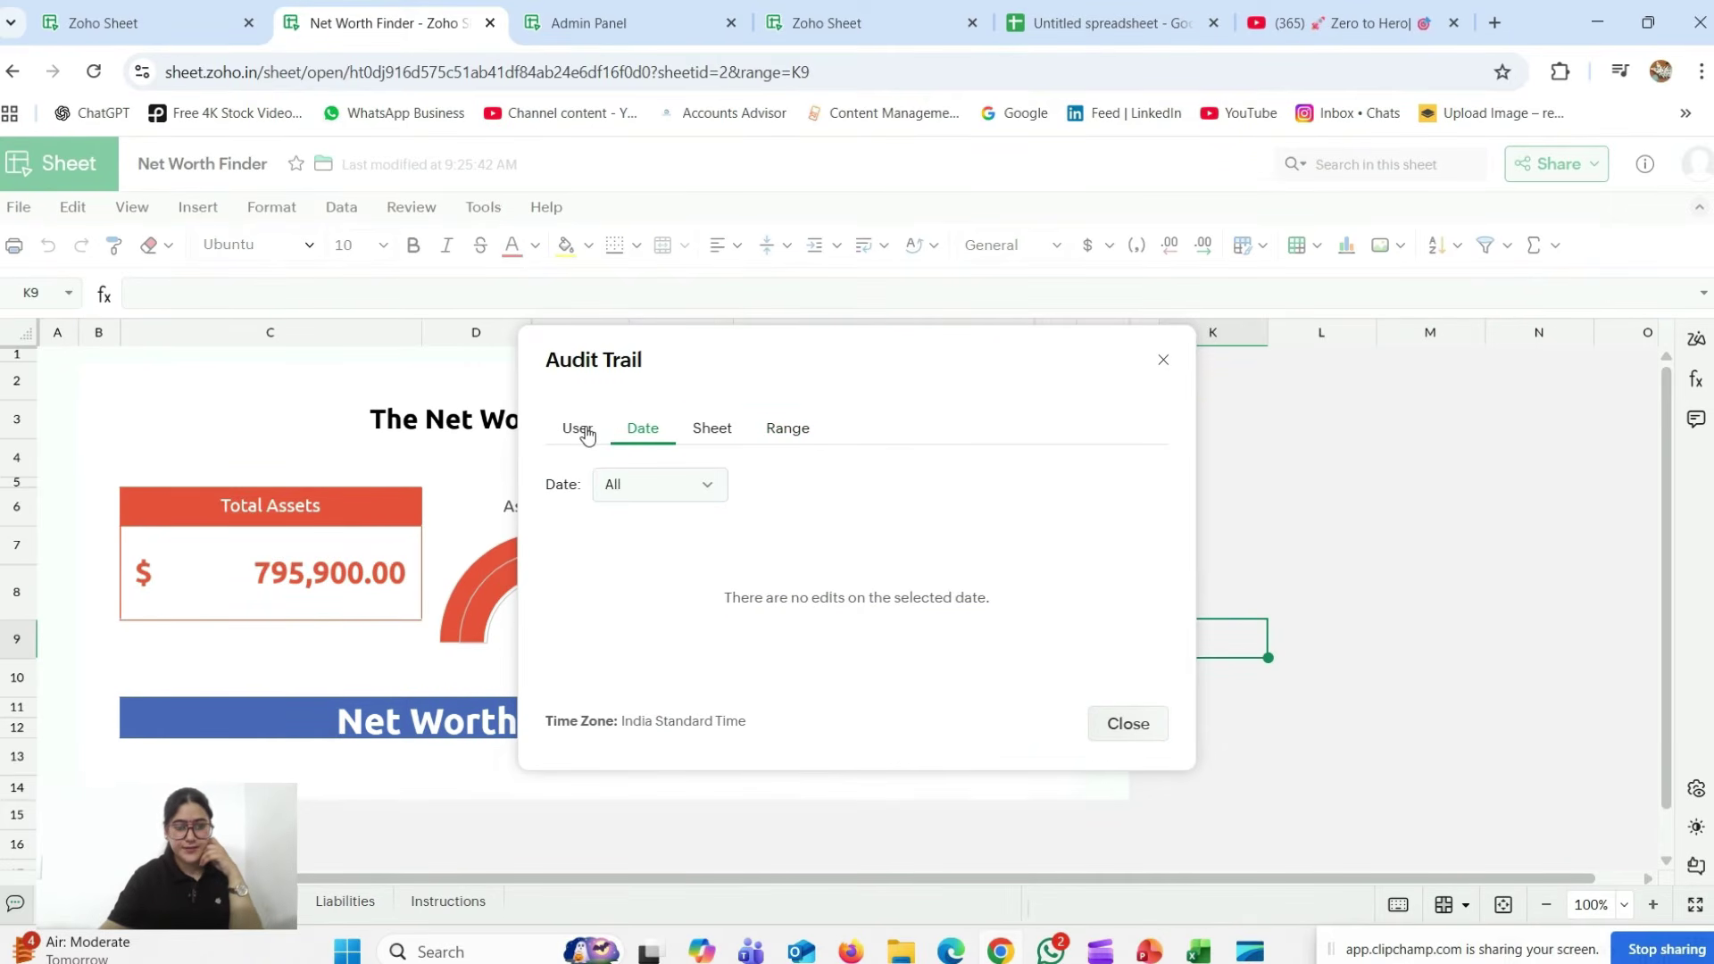
pyautogui.click(585, 433)
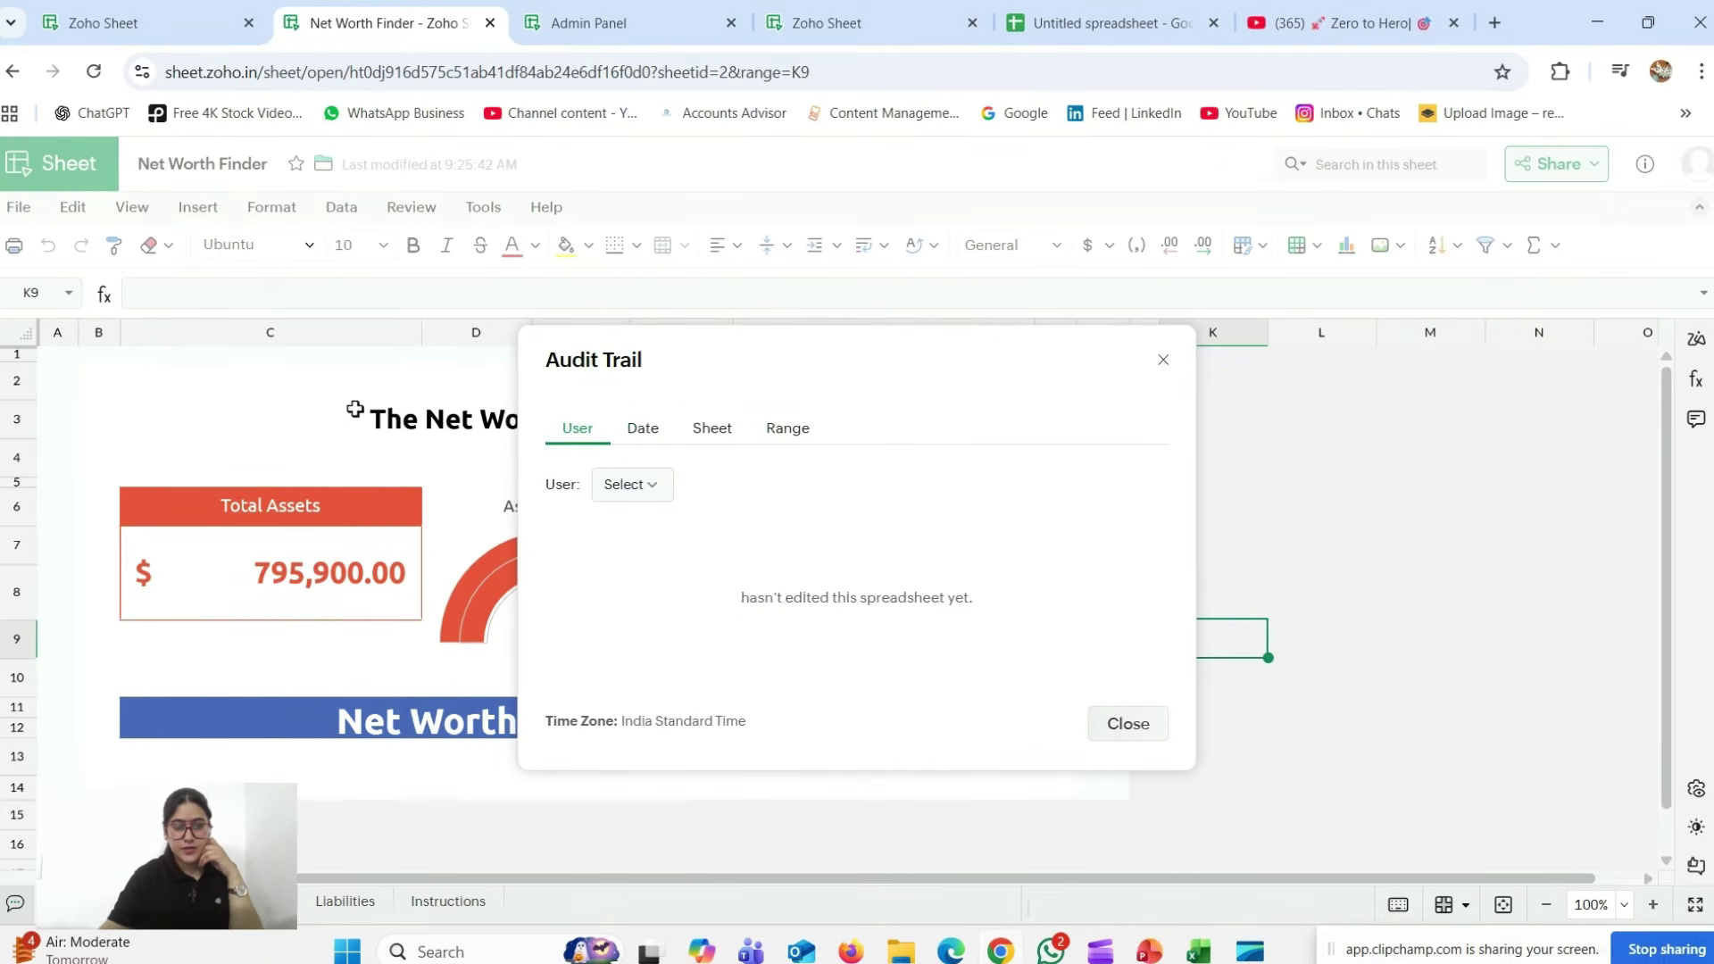
pyautogui.click(654, 491)
pyautogui.click(1051, 602)
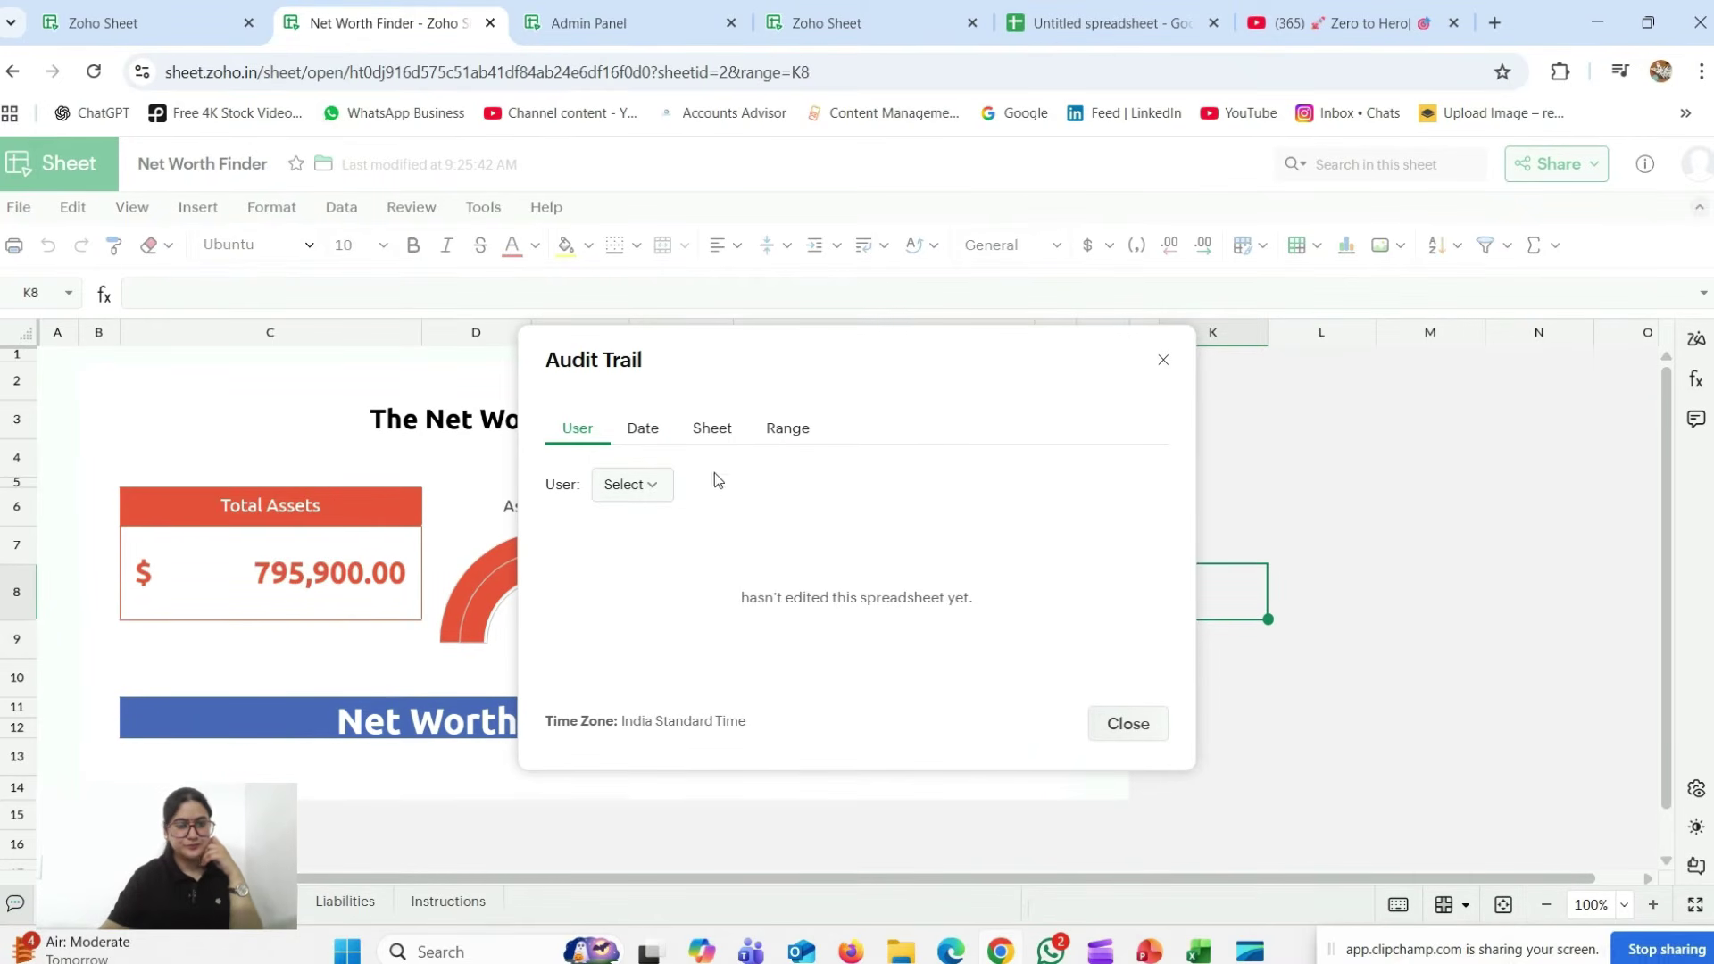
pyautogui.click(712, 429)
pyautogui.click(312, 446)
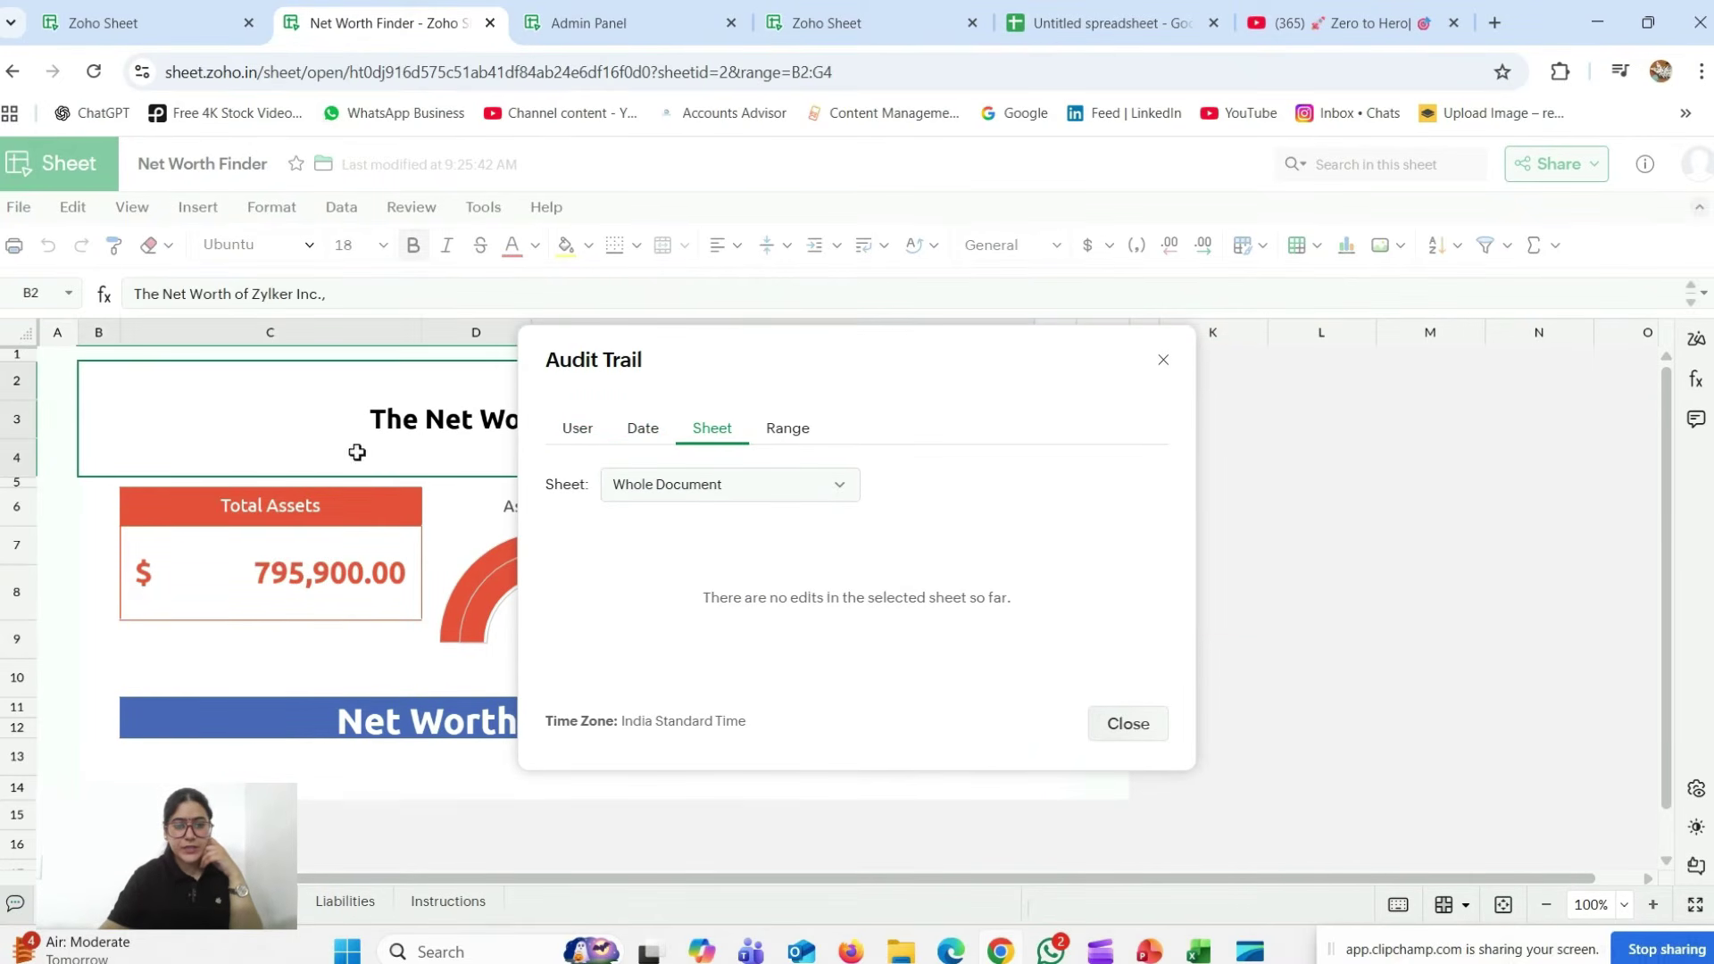
pyautogui.click(844, 489)
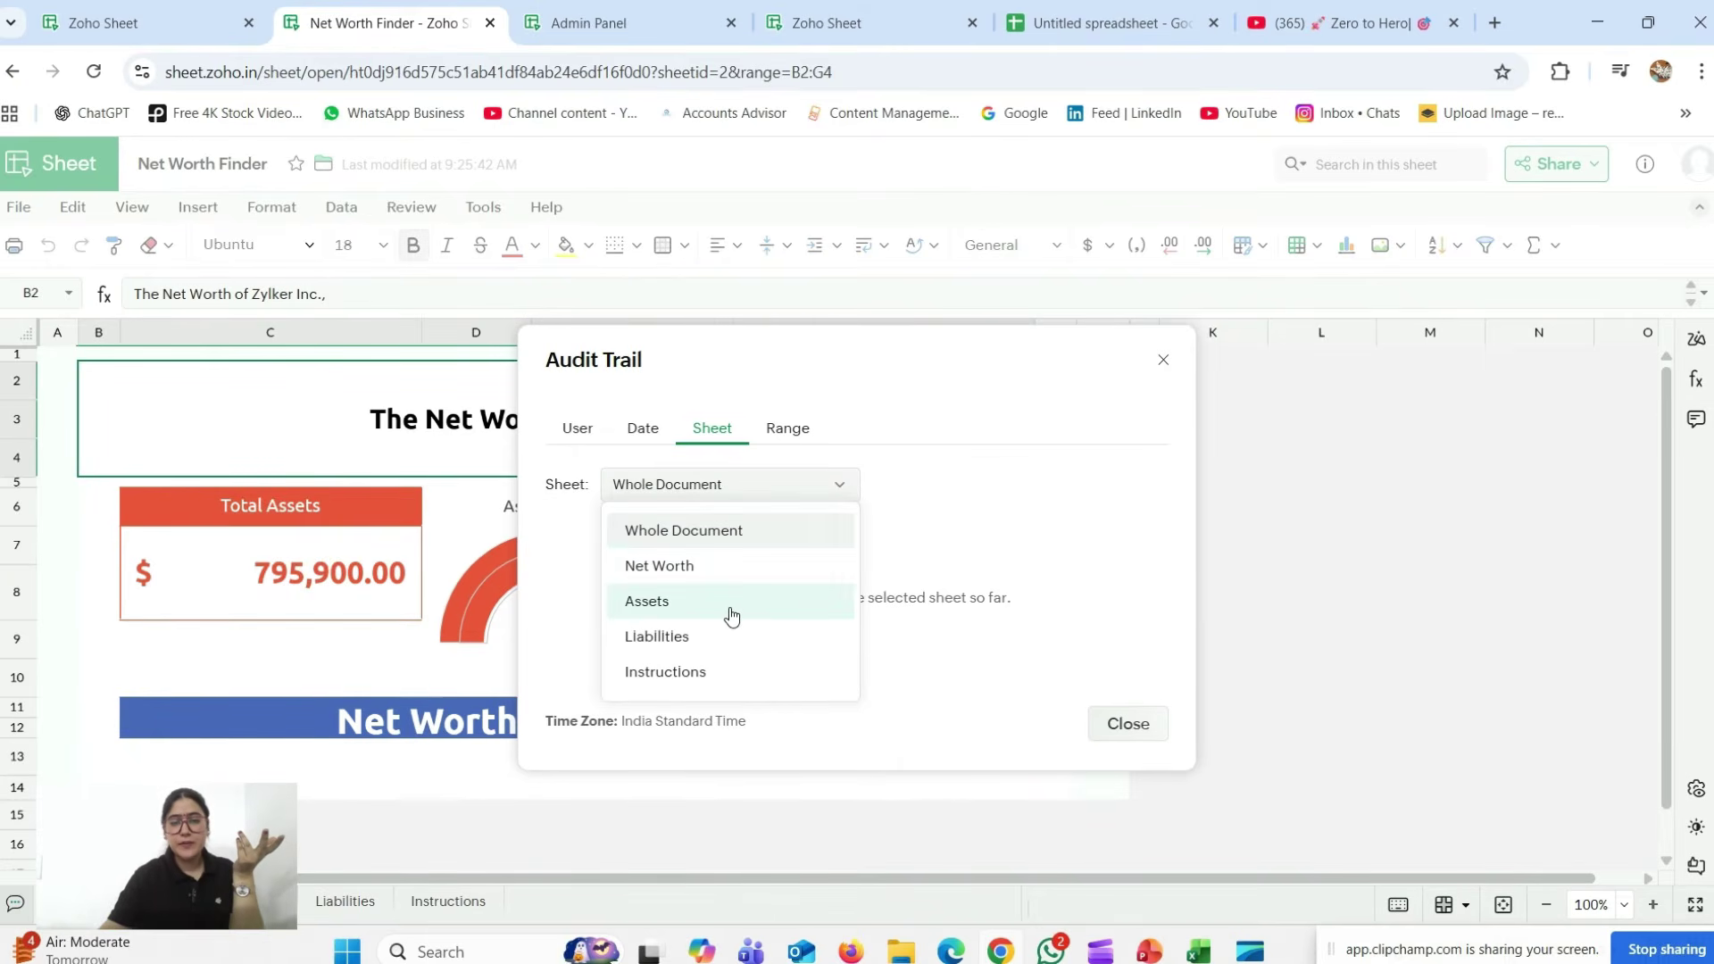
pyautogui.click(728, 606)
pyautogui.click(839, 489)
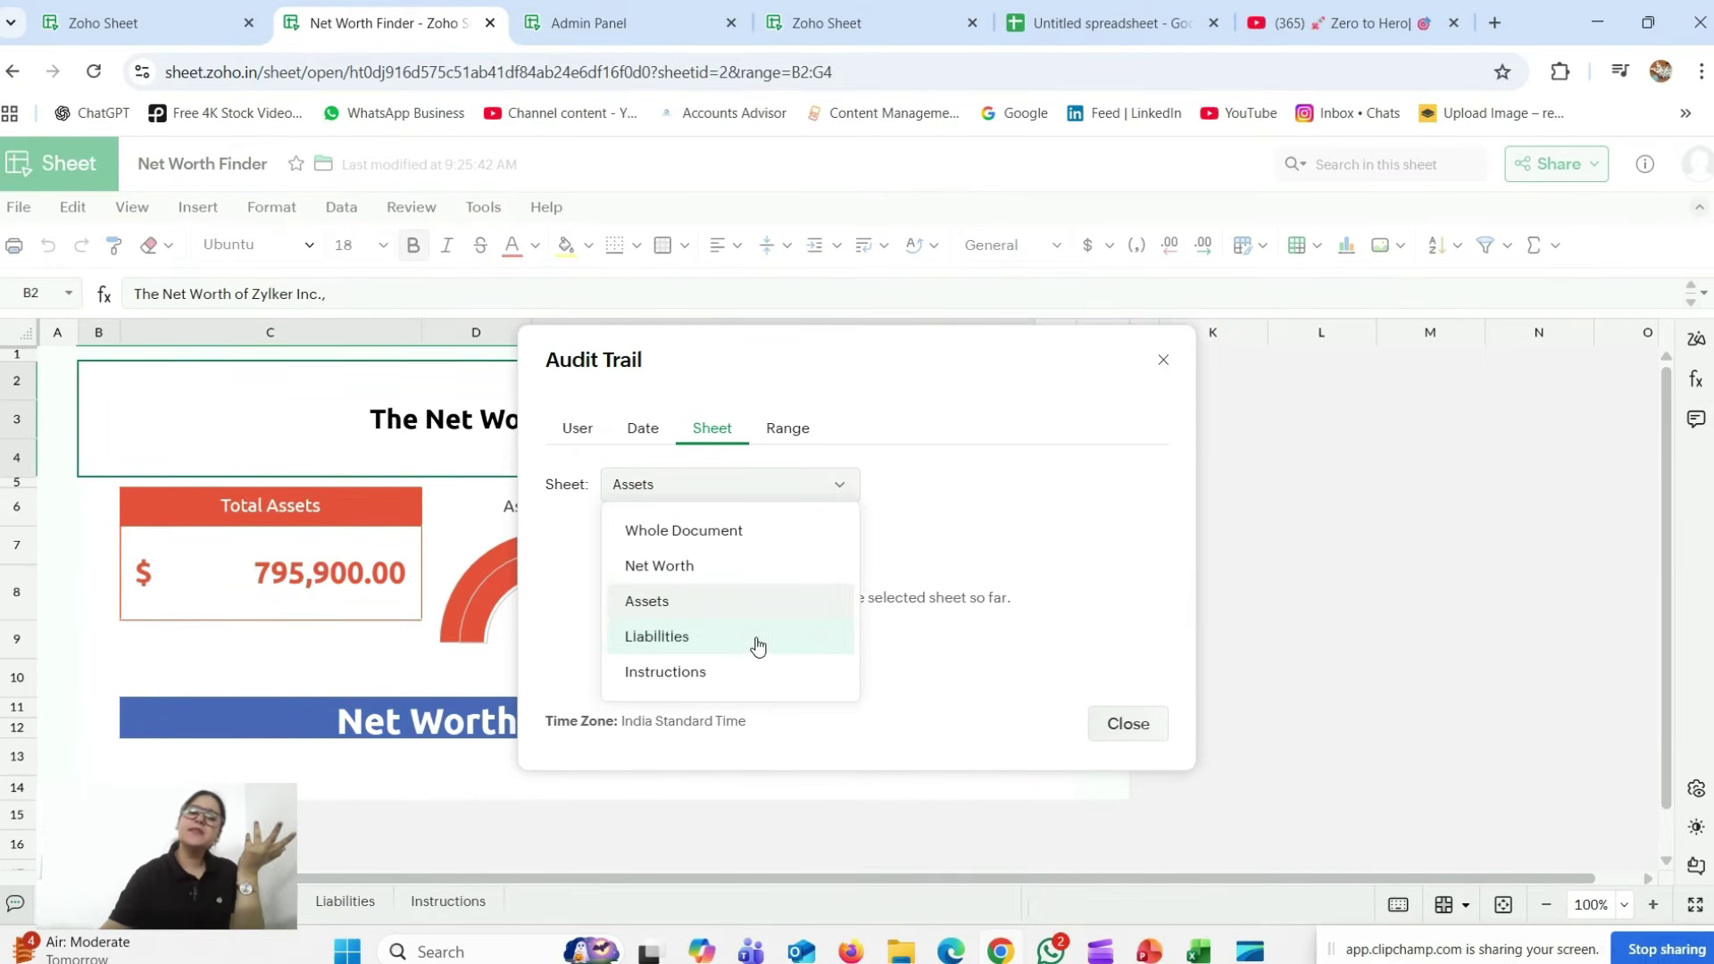
pyautogui.click(783, 429)
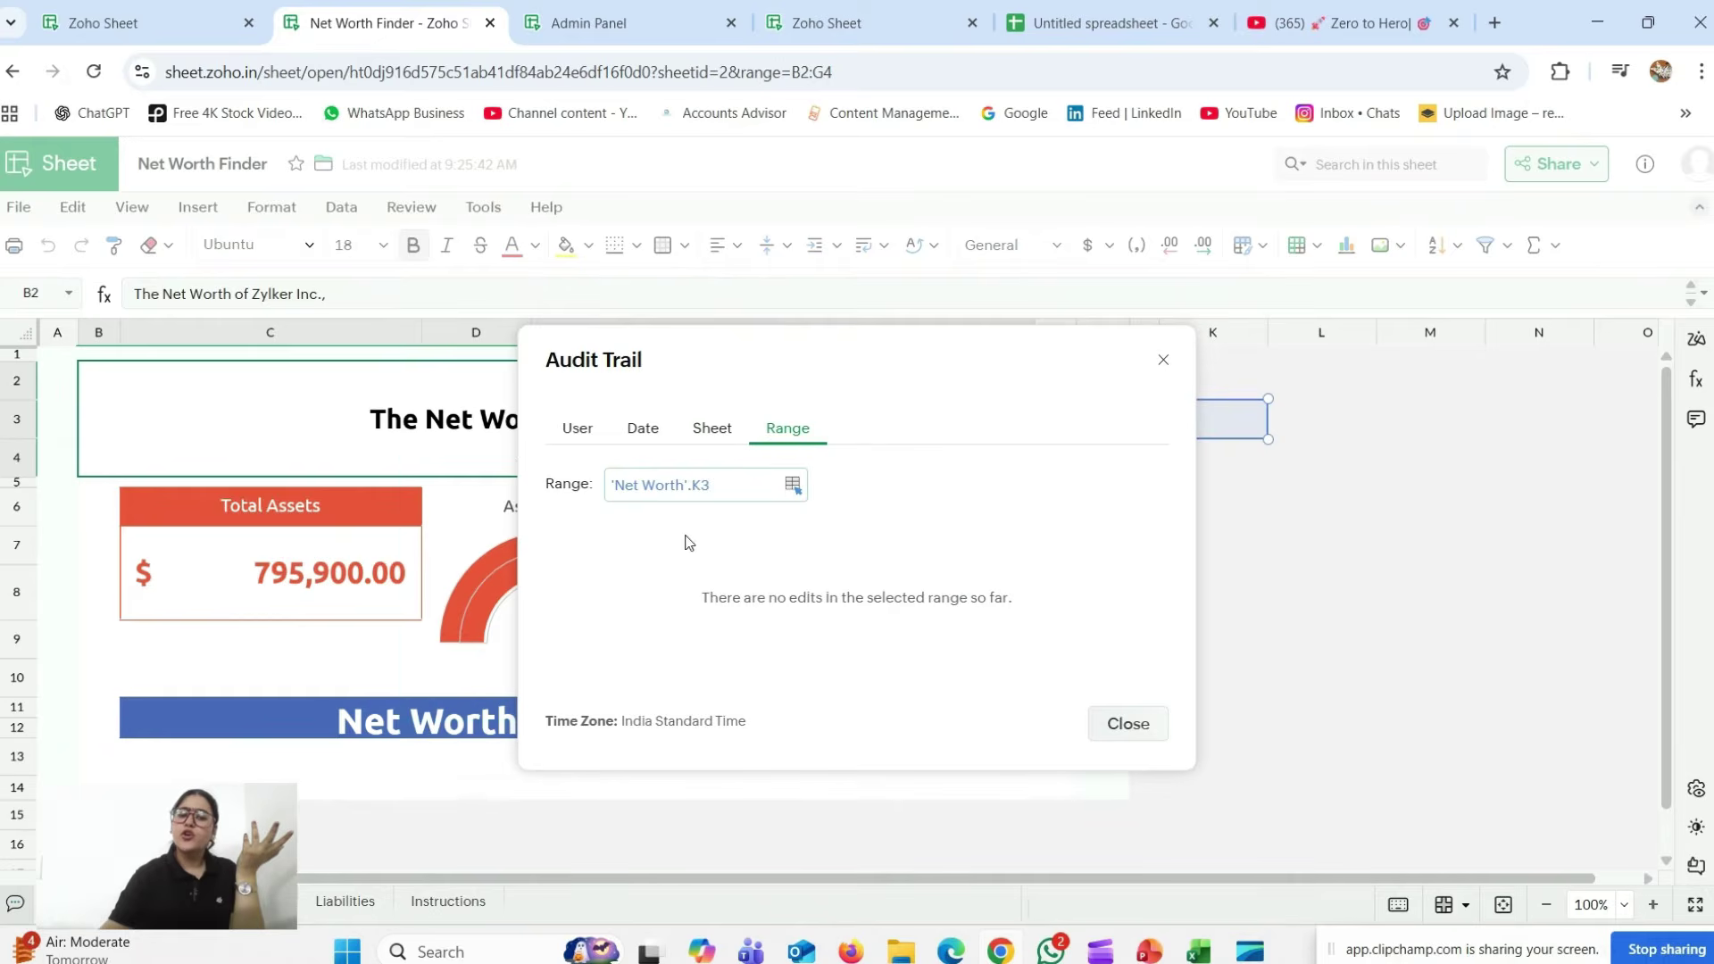
pyautogui.click(791, 486)
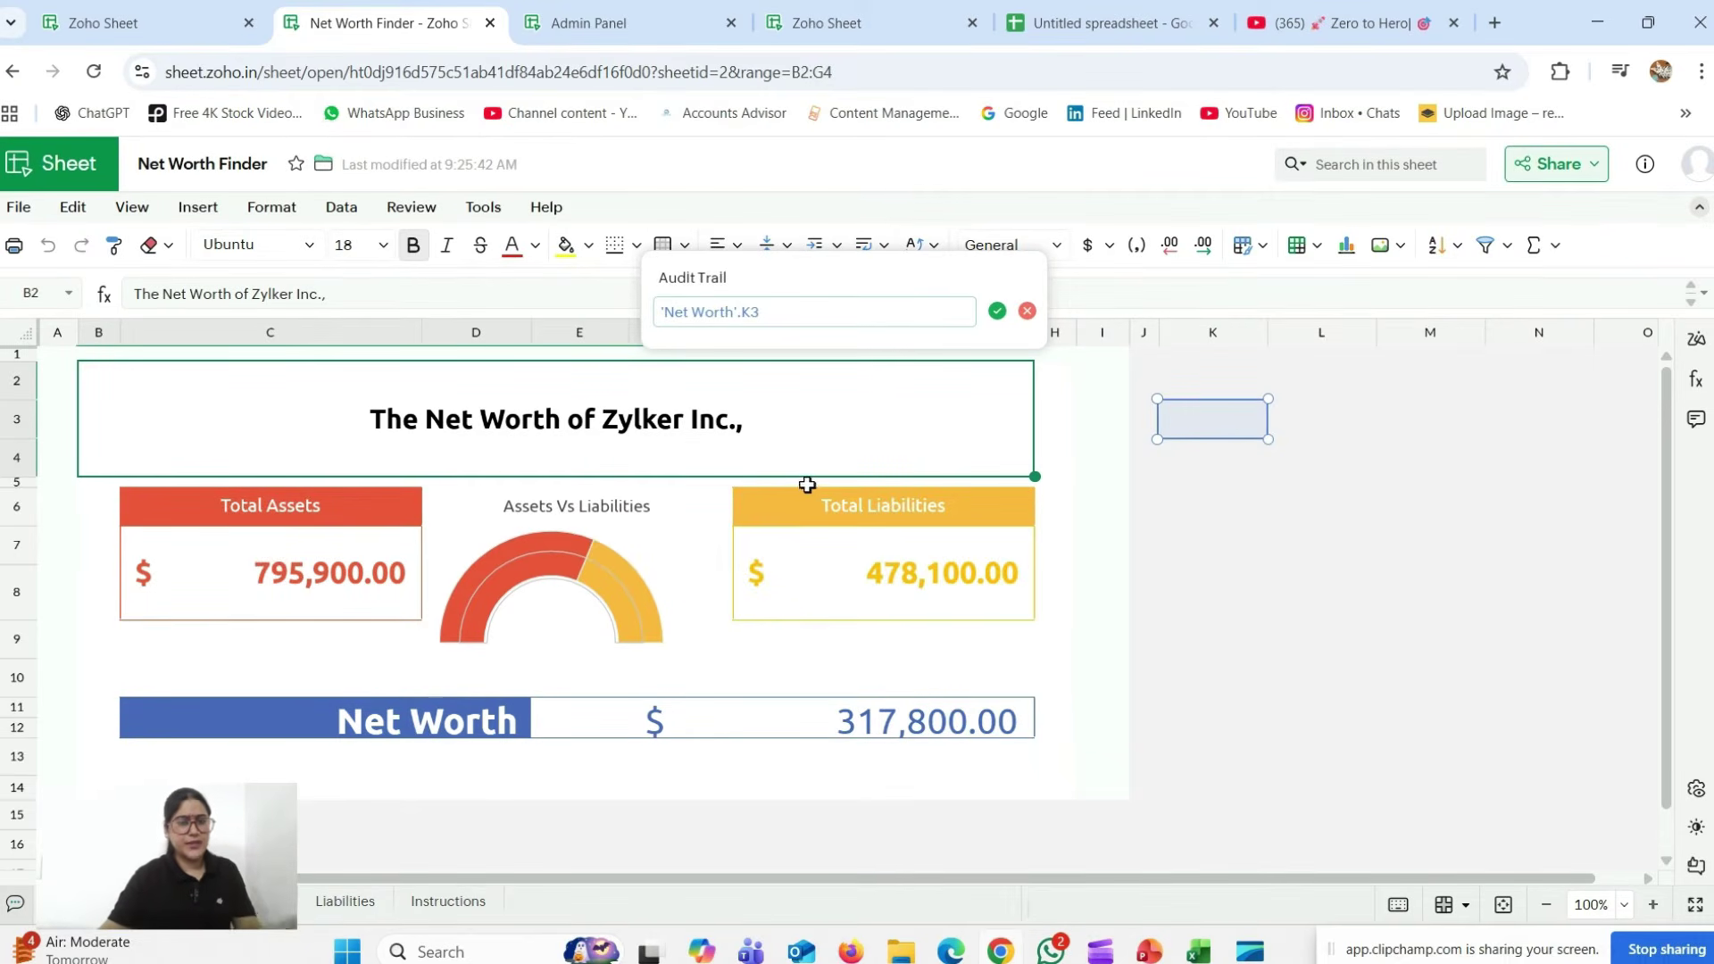
pyautogui.click(1027, 315)
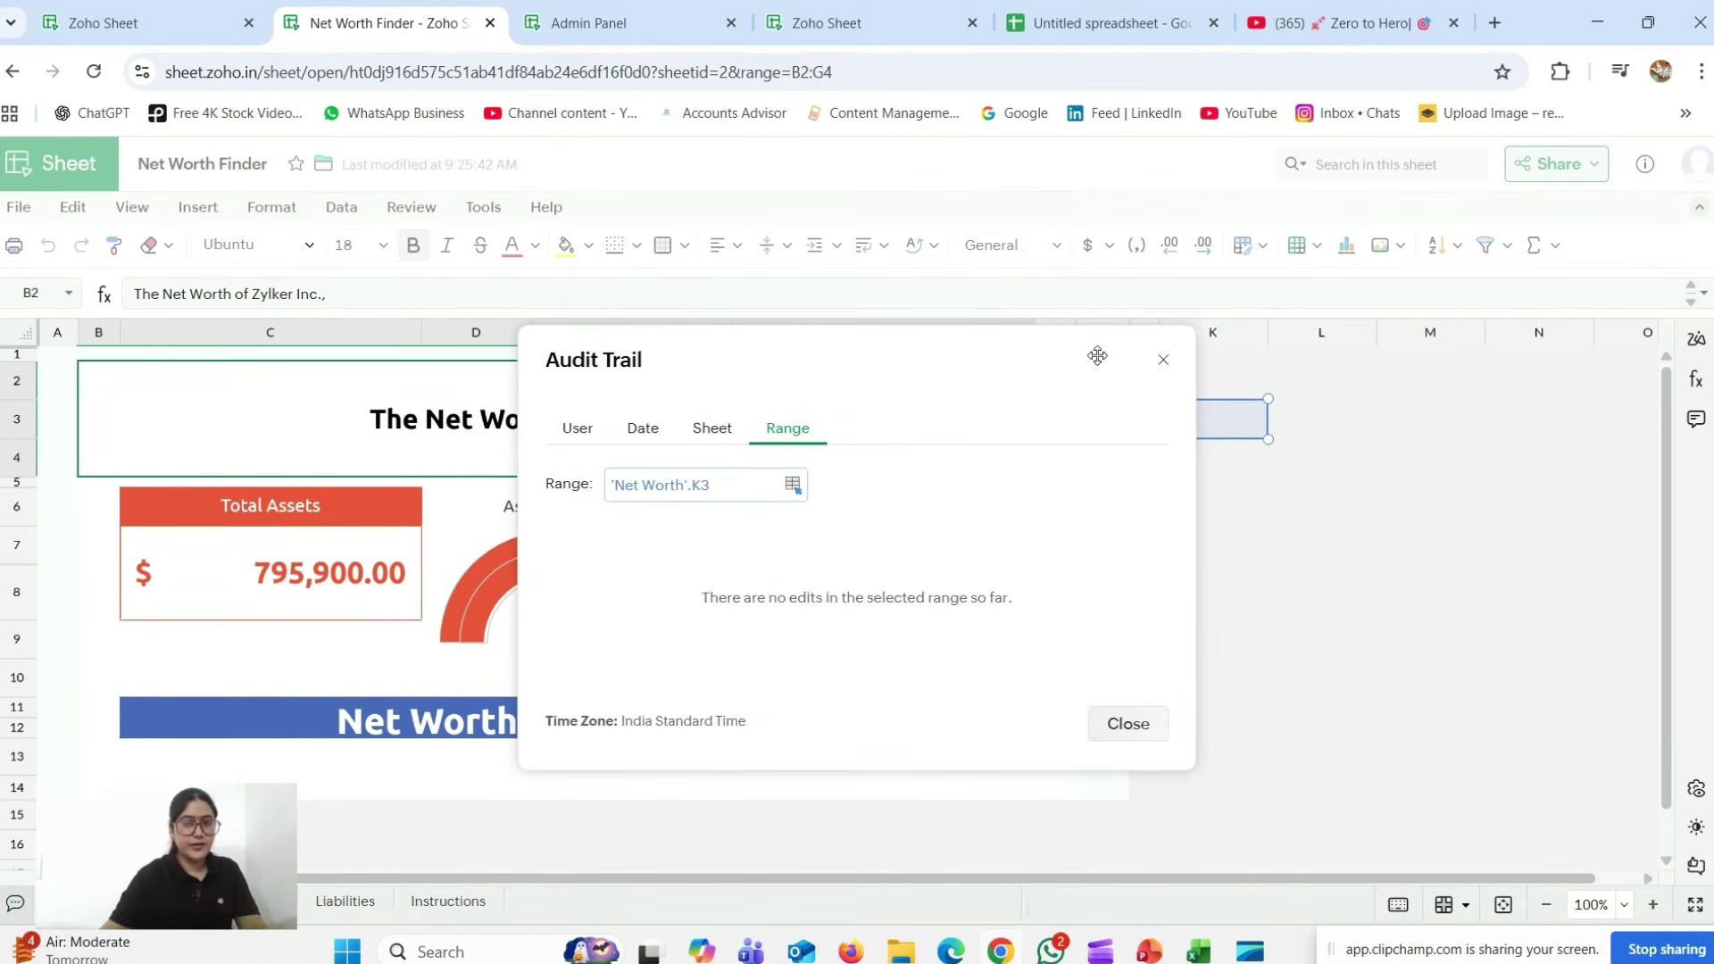
pyautogui.click(1163, 361)
pyautogui.click(15, 208)
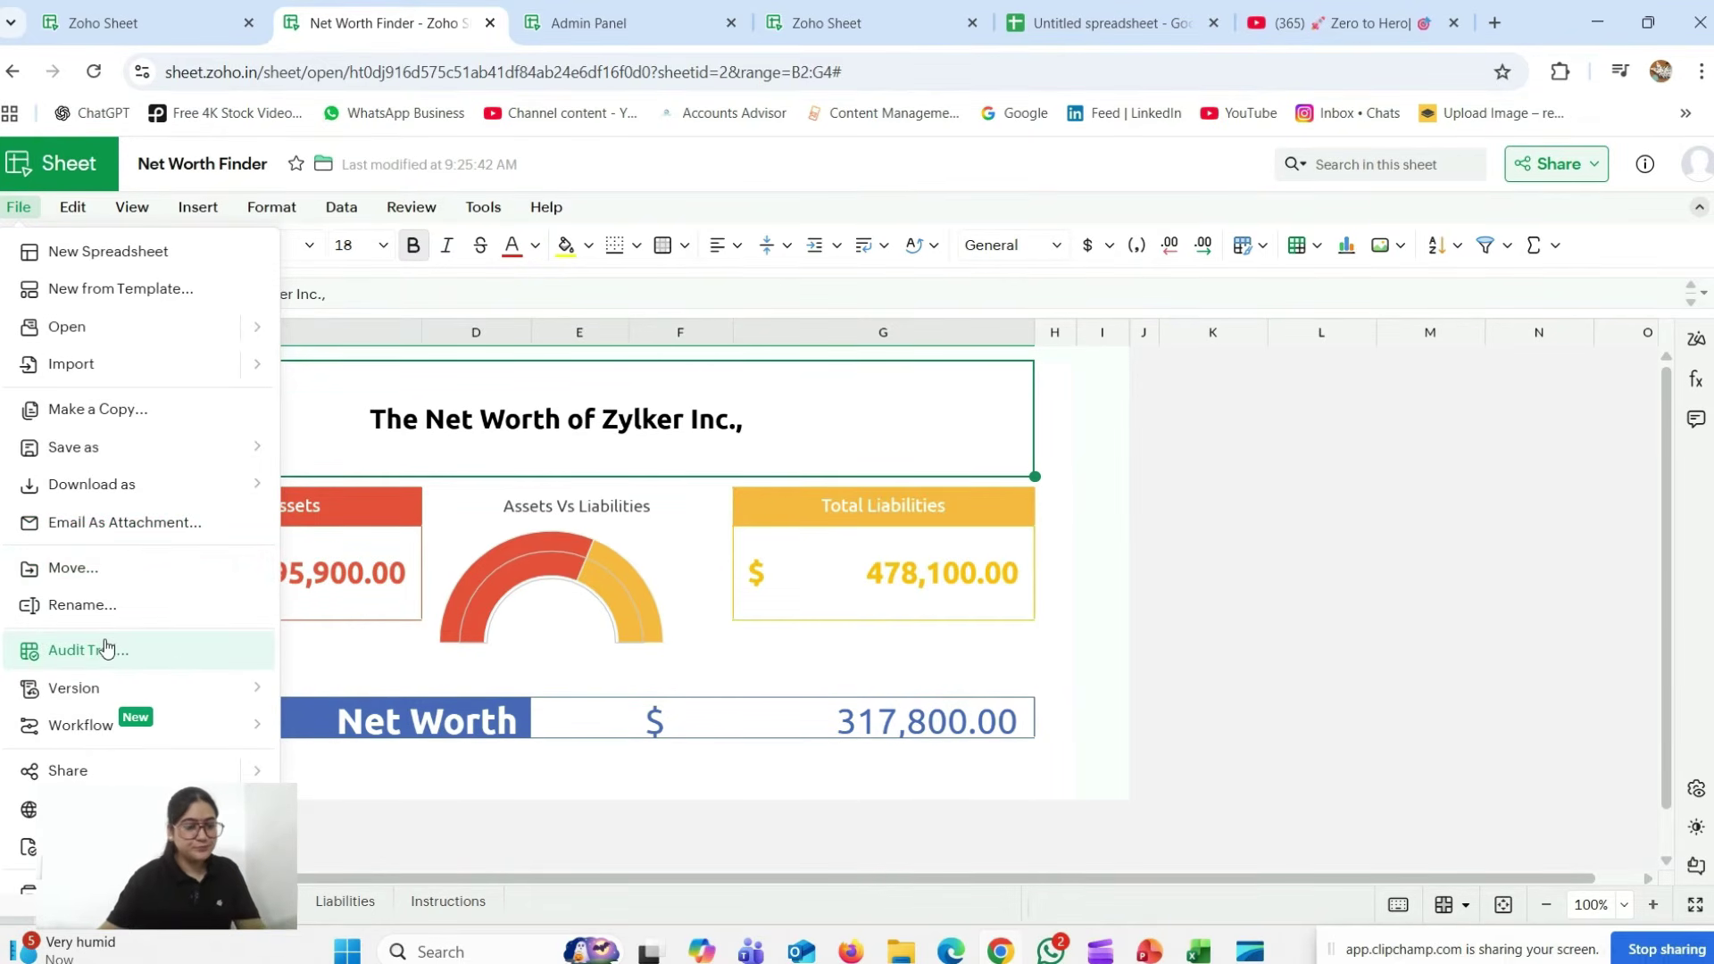
pyautogui.moveTo(114, 691)
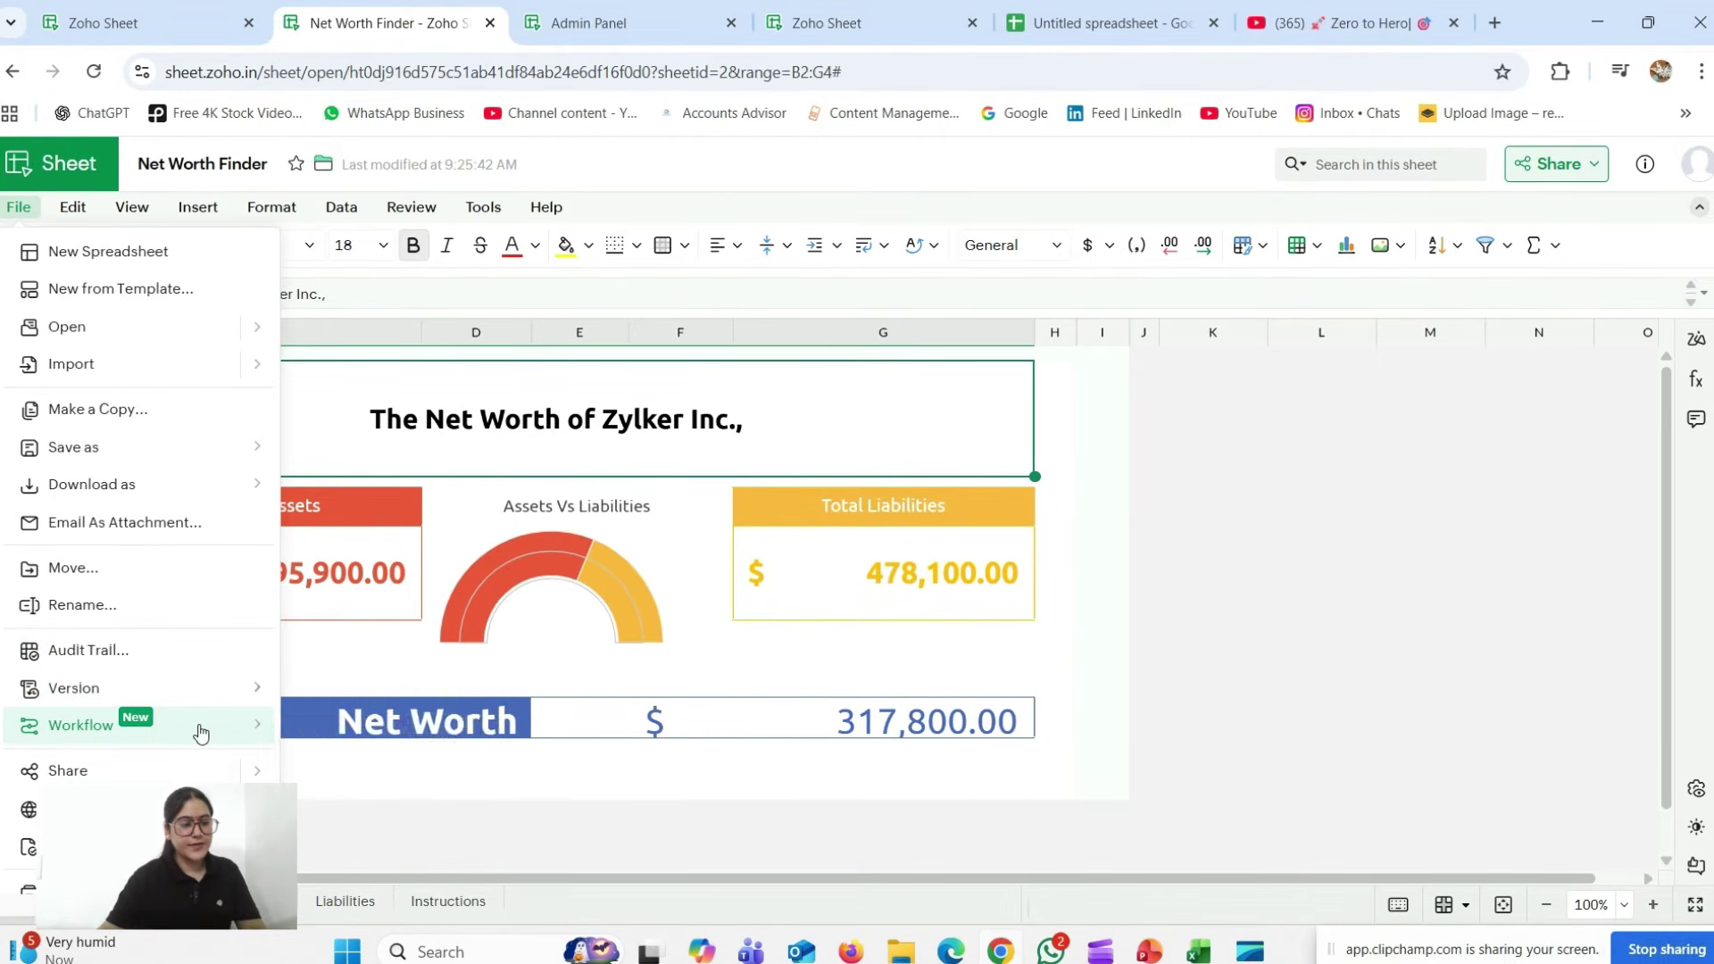
pyautogui.moveTo(201, 733)
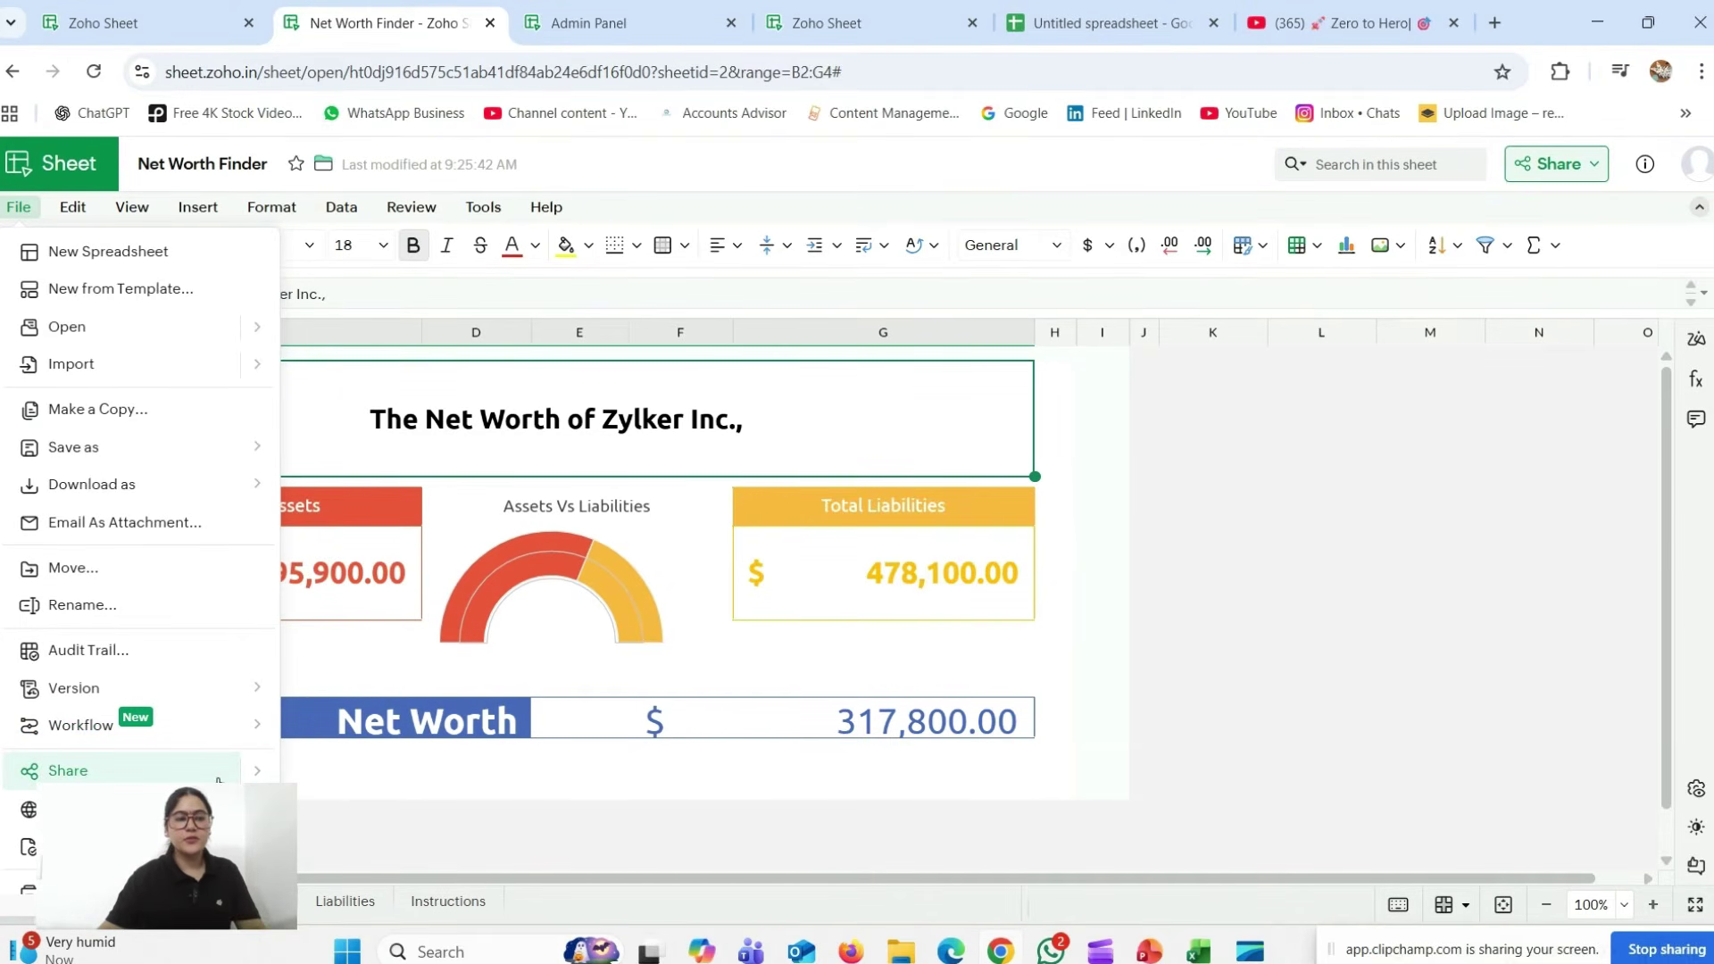
pyautogui.scroll(-1, 134, 620)
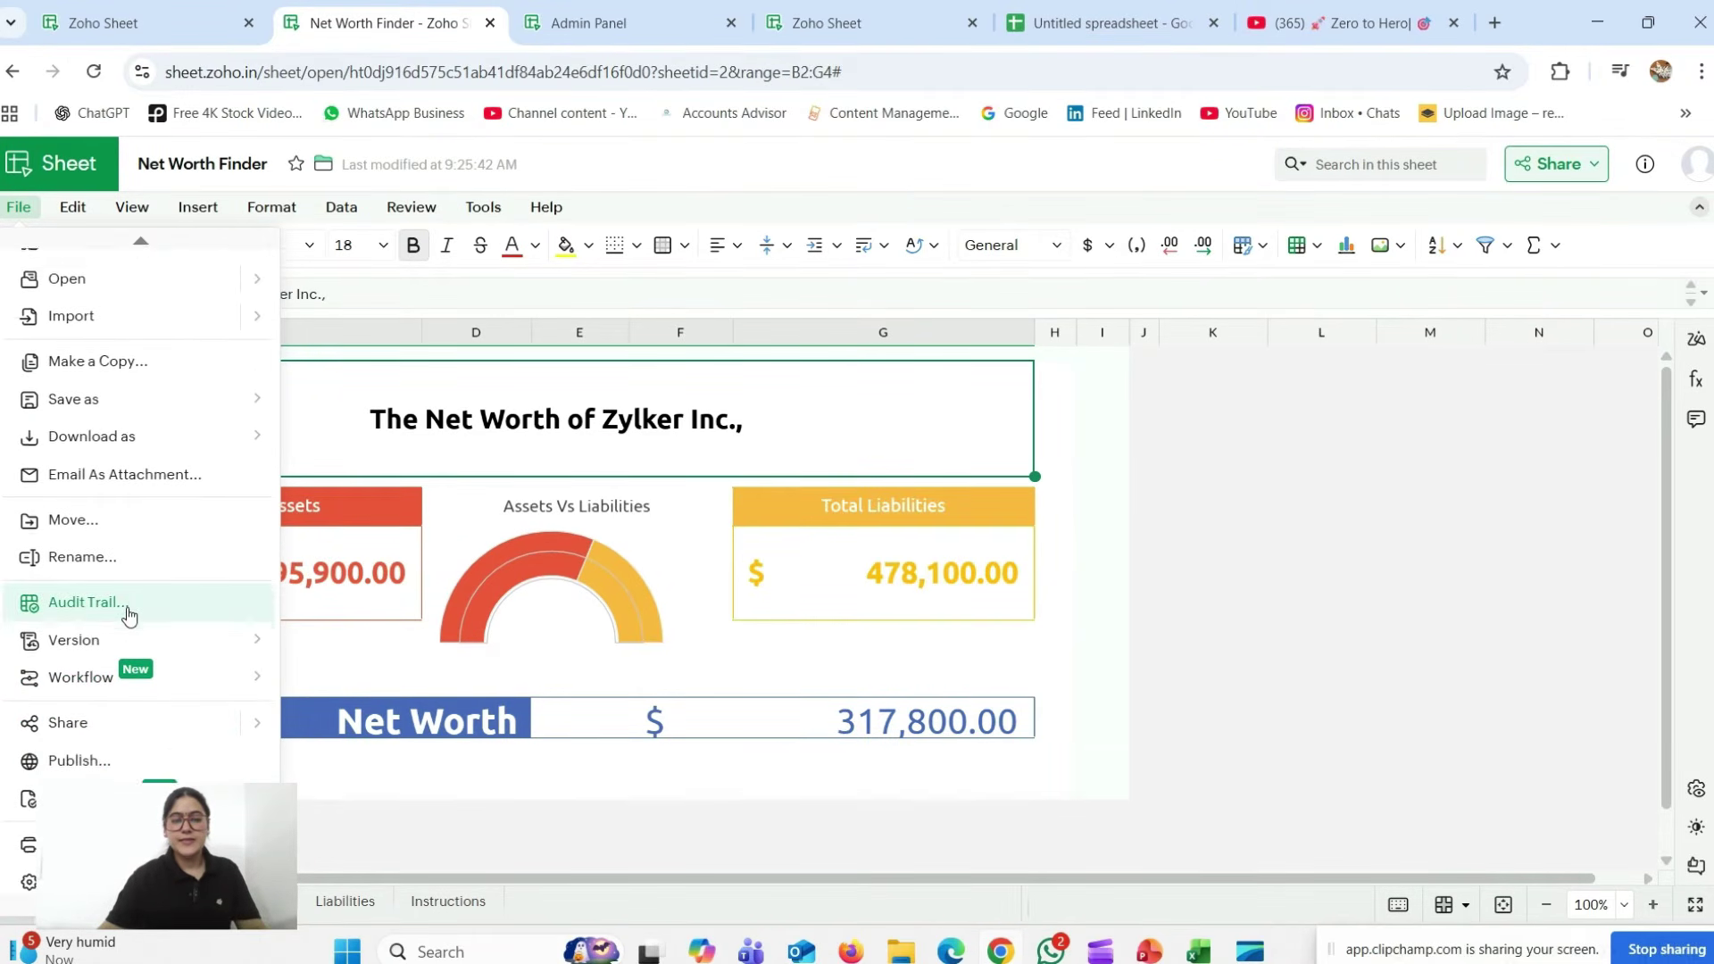
pyautogui.scroll(-2, 130, 614)
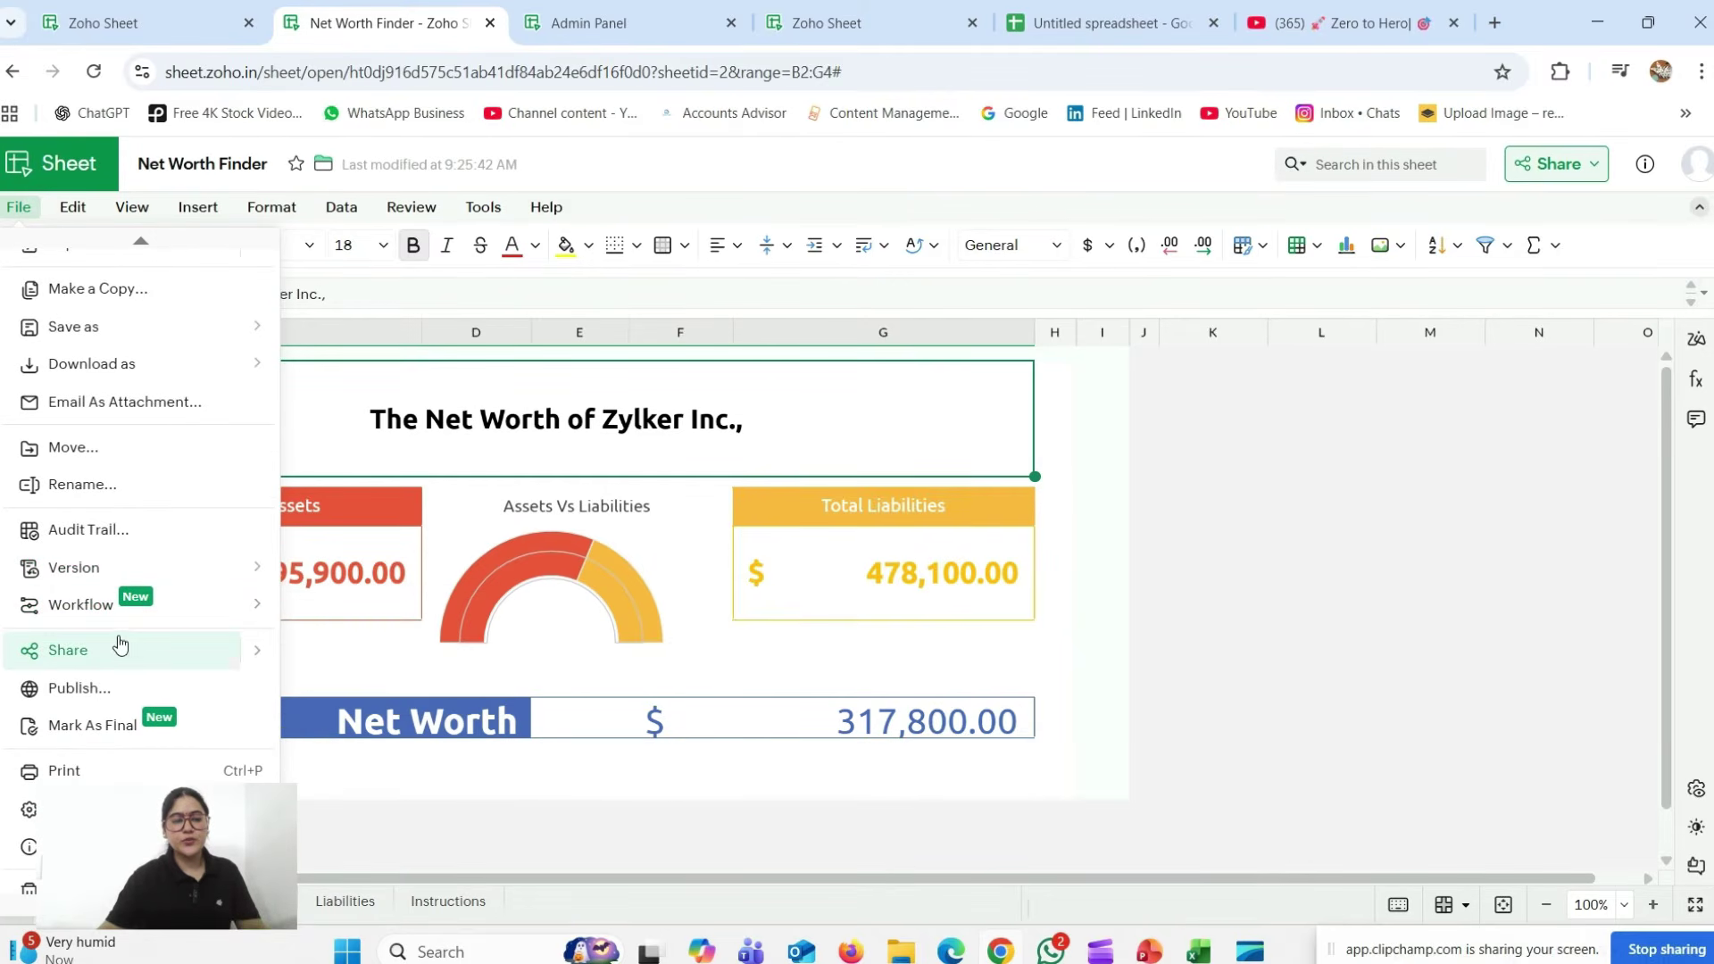
pyautogui.click(80, 888)
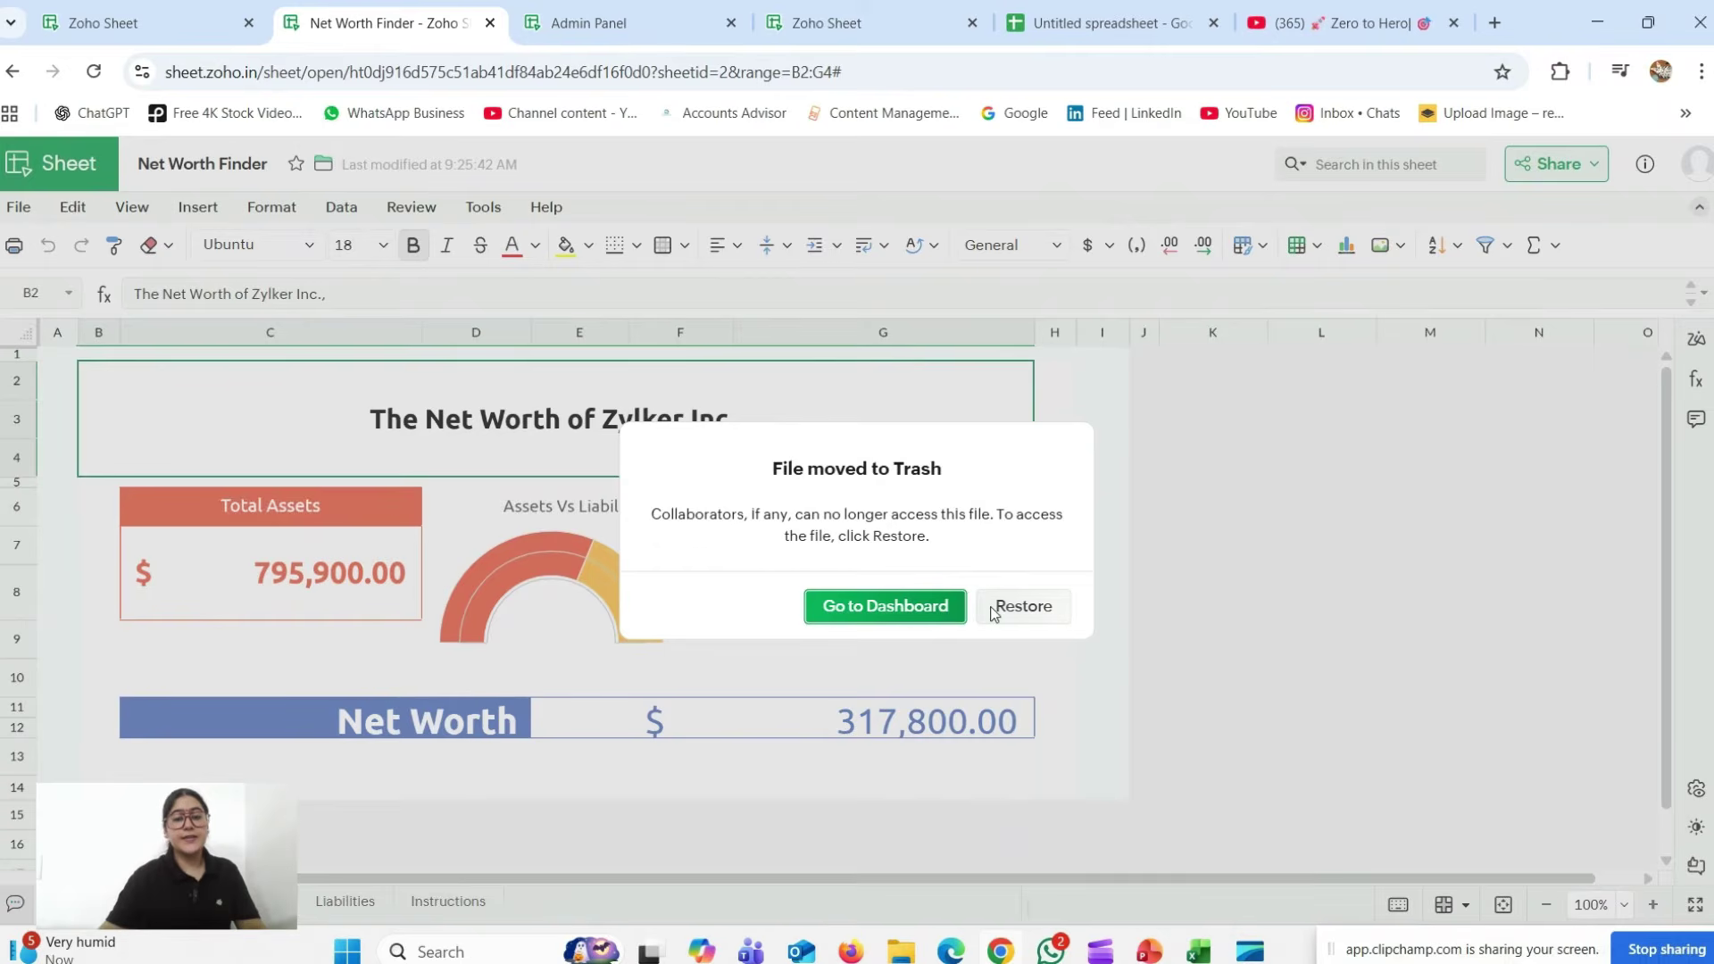
pyautogui.click(1061, 624)
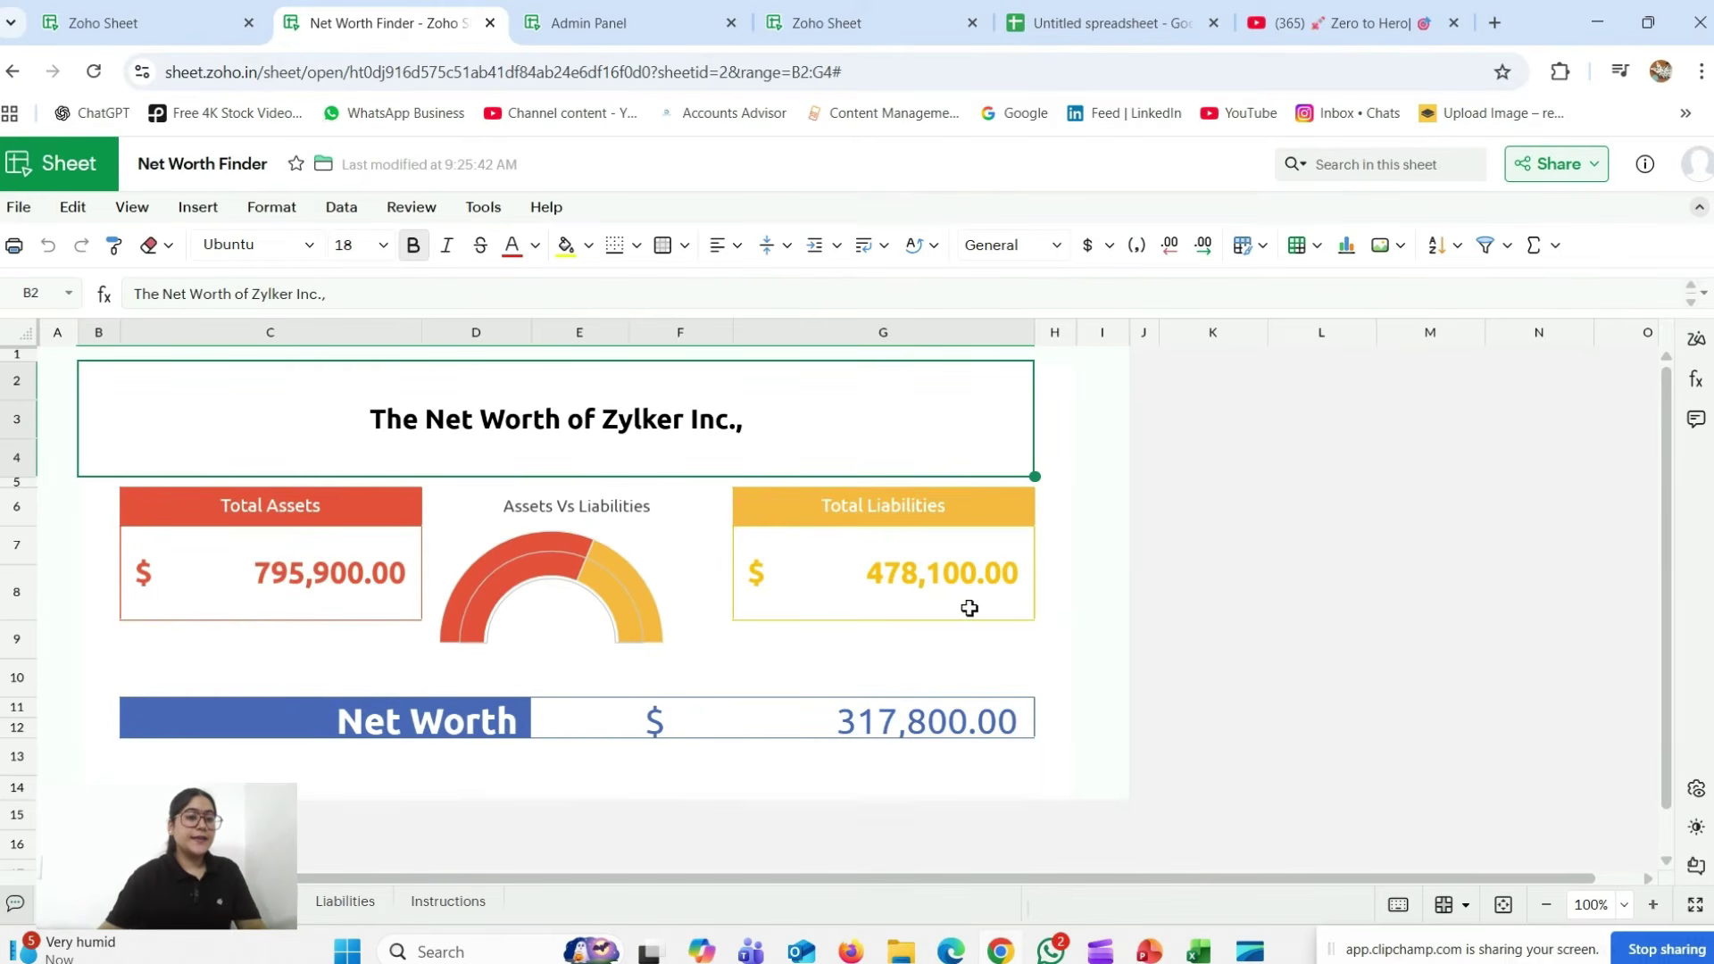
pyautogui.click(68, 214)
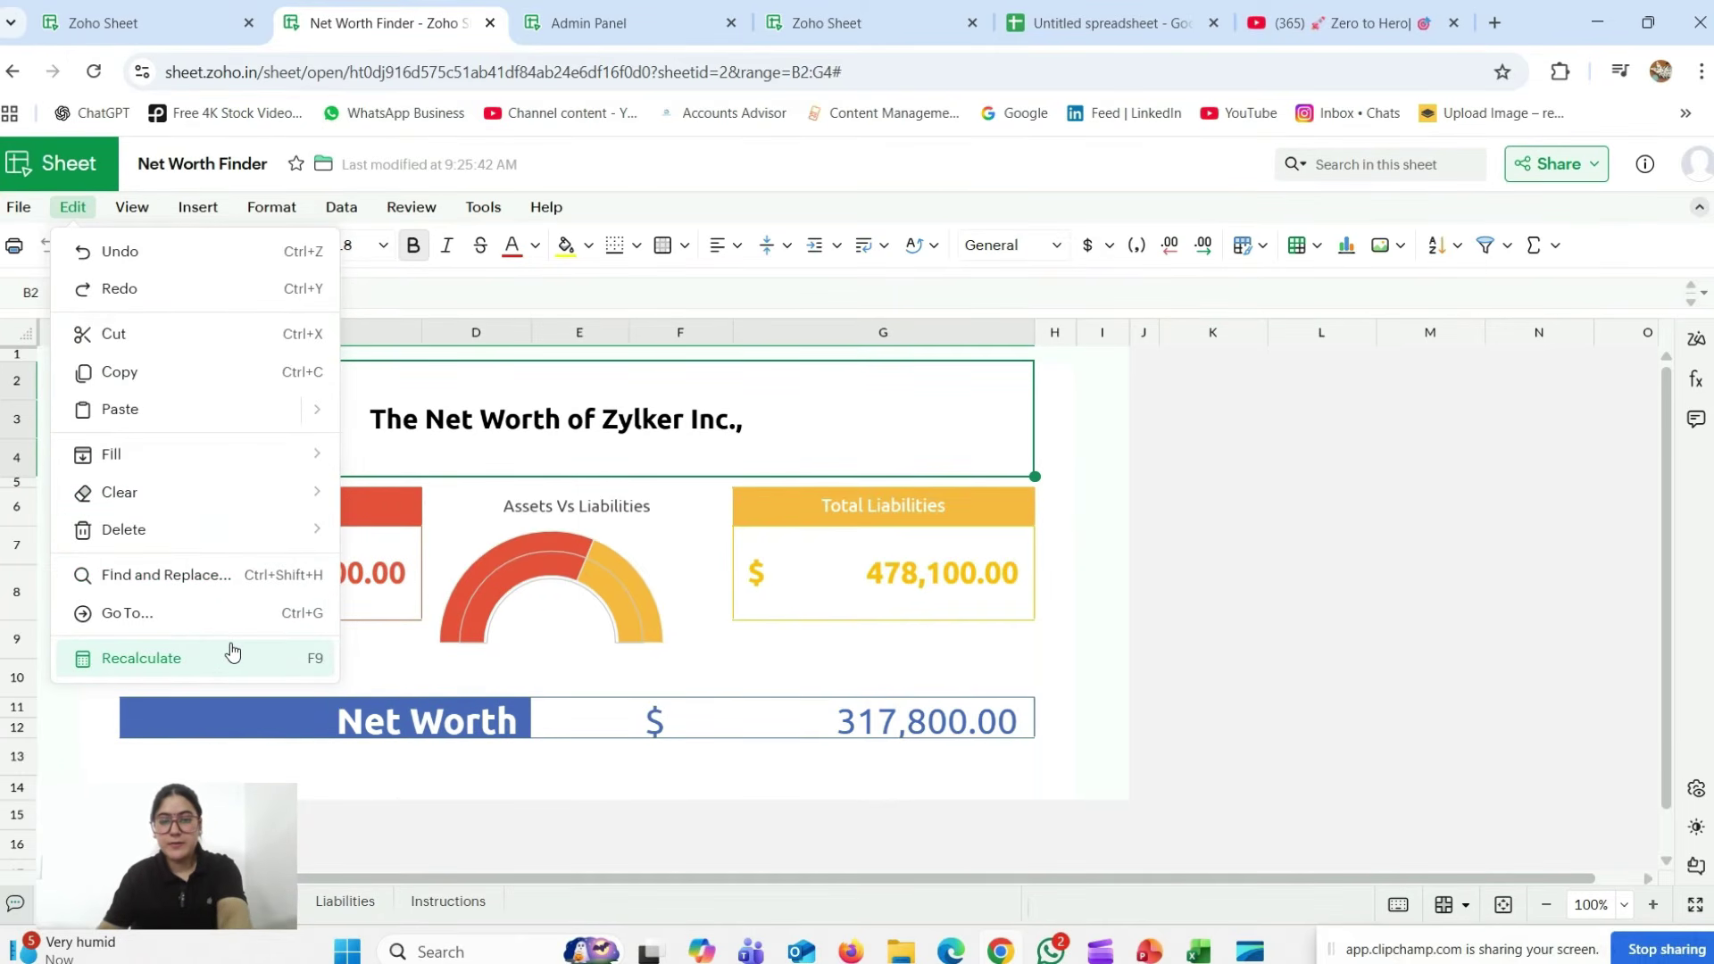
# - Set the sheet's grid direction to Right to Left from the View menu
pyautogui.click(1162, 462)
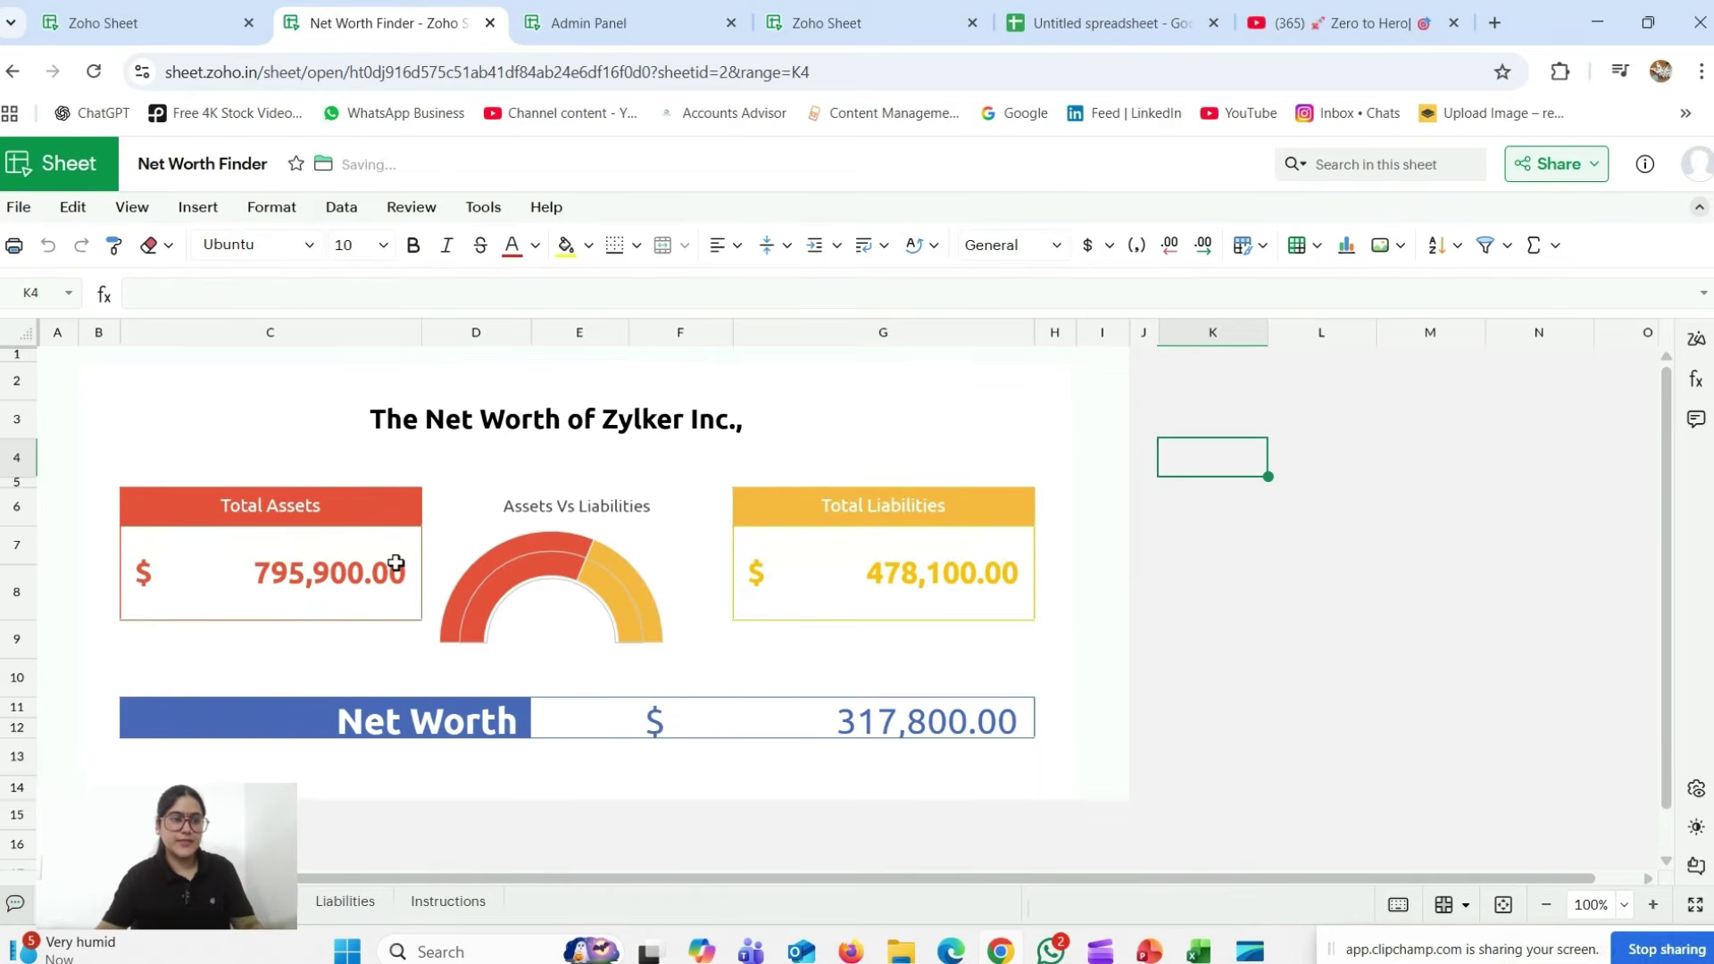
pyautogui.click(67, 207)
pyautogui.click(141, 208)
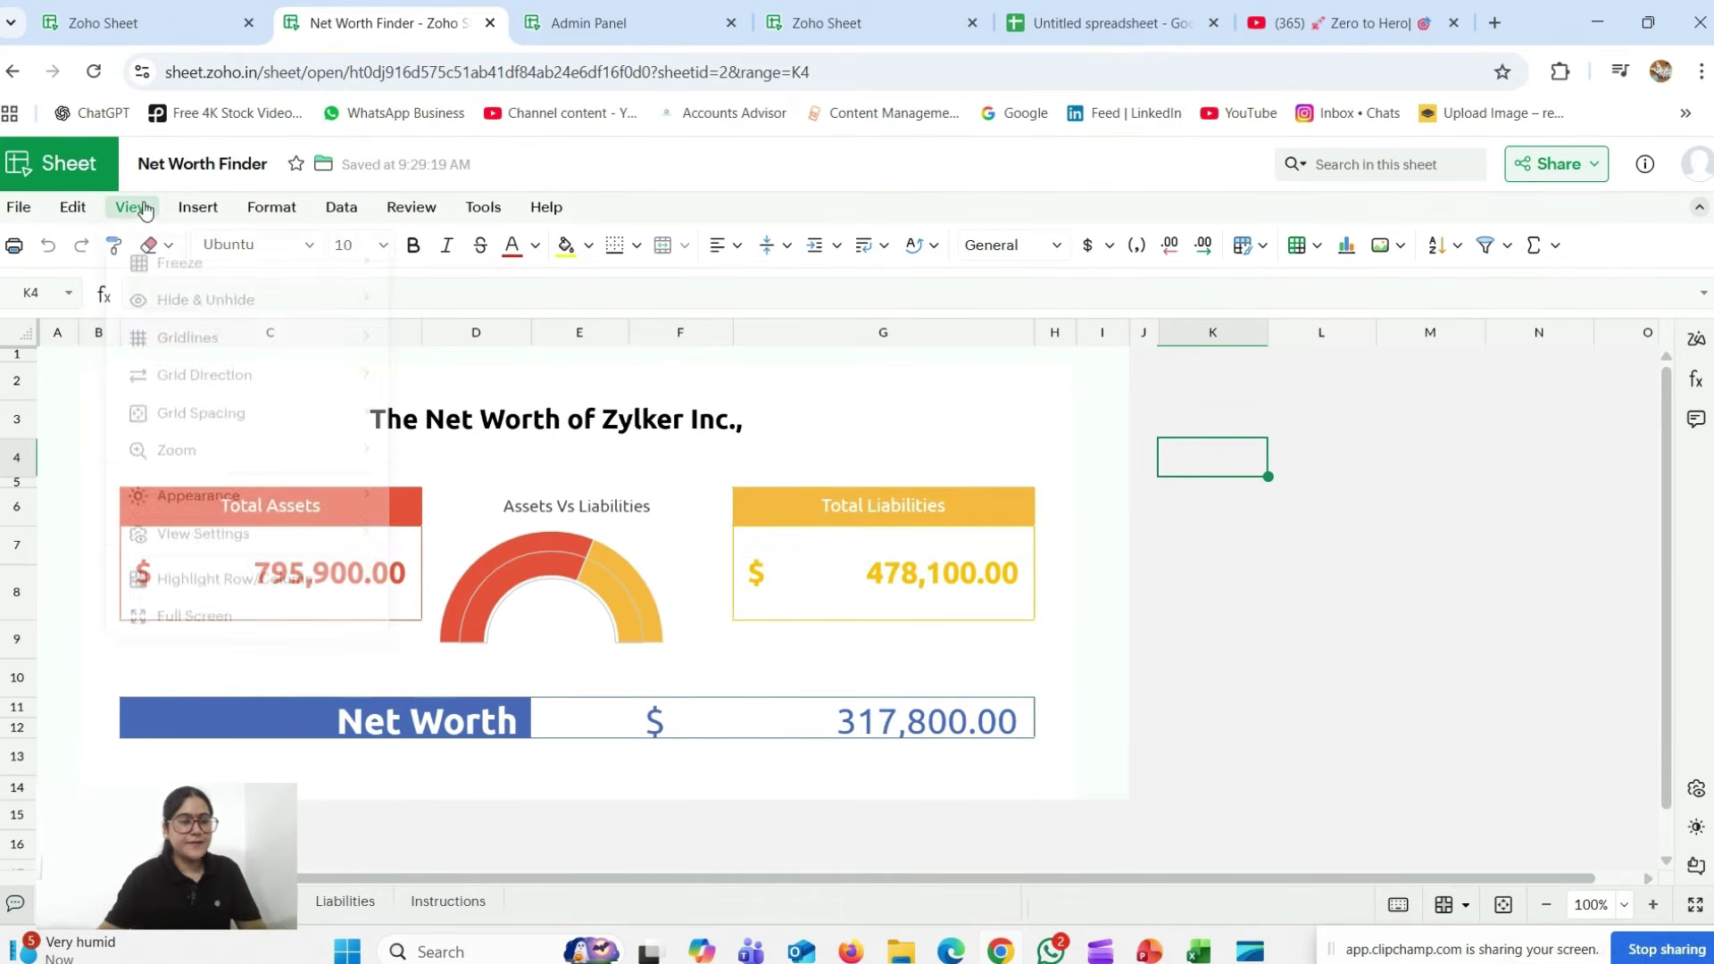
pyautogui.moveTo(200, 326)
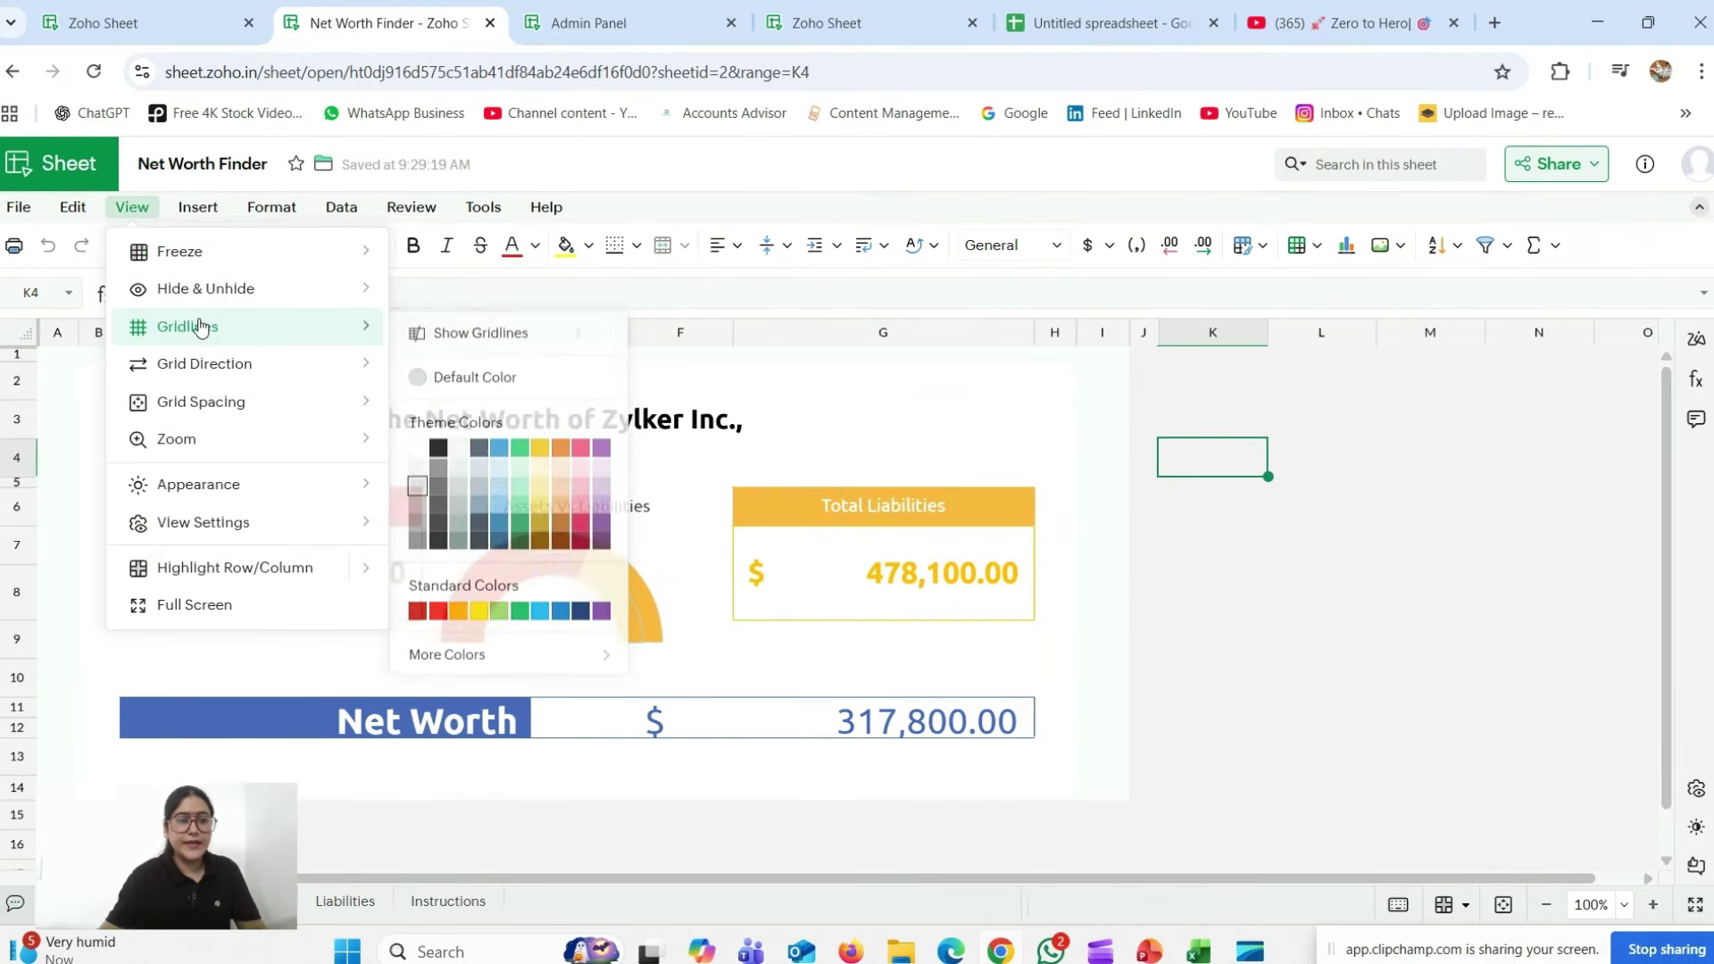
pyautogui.moveTo(229, 366)
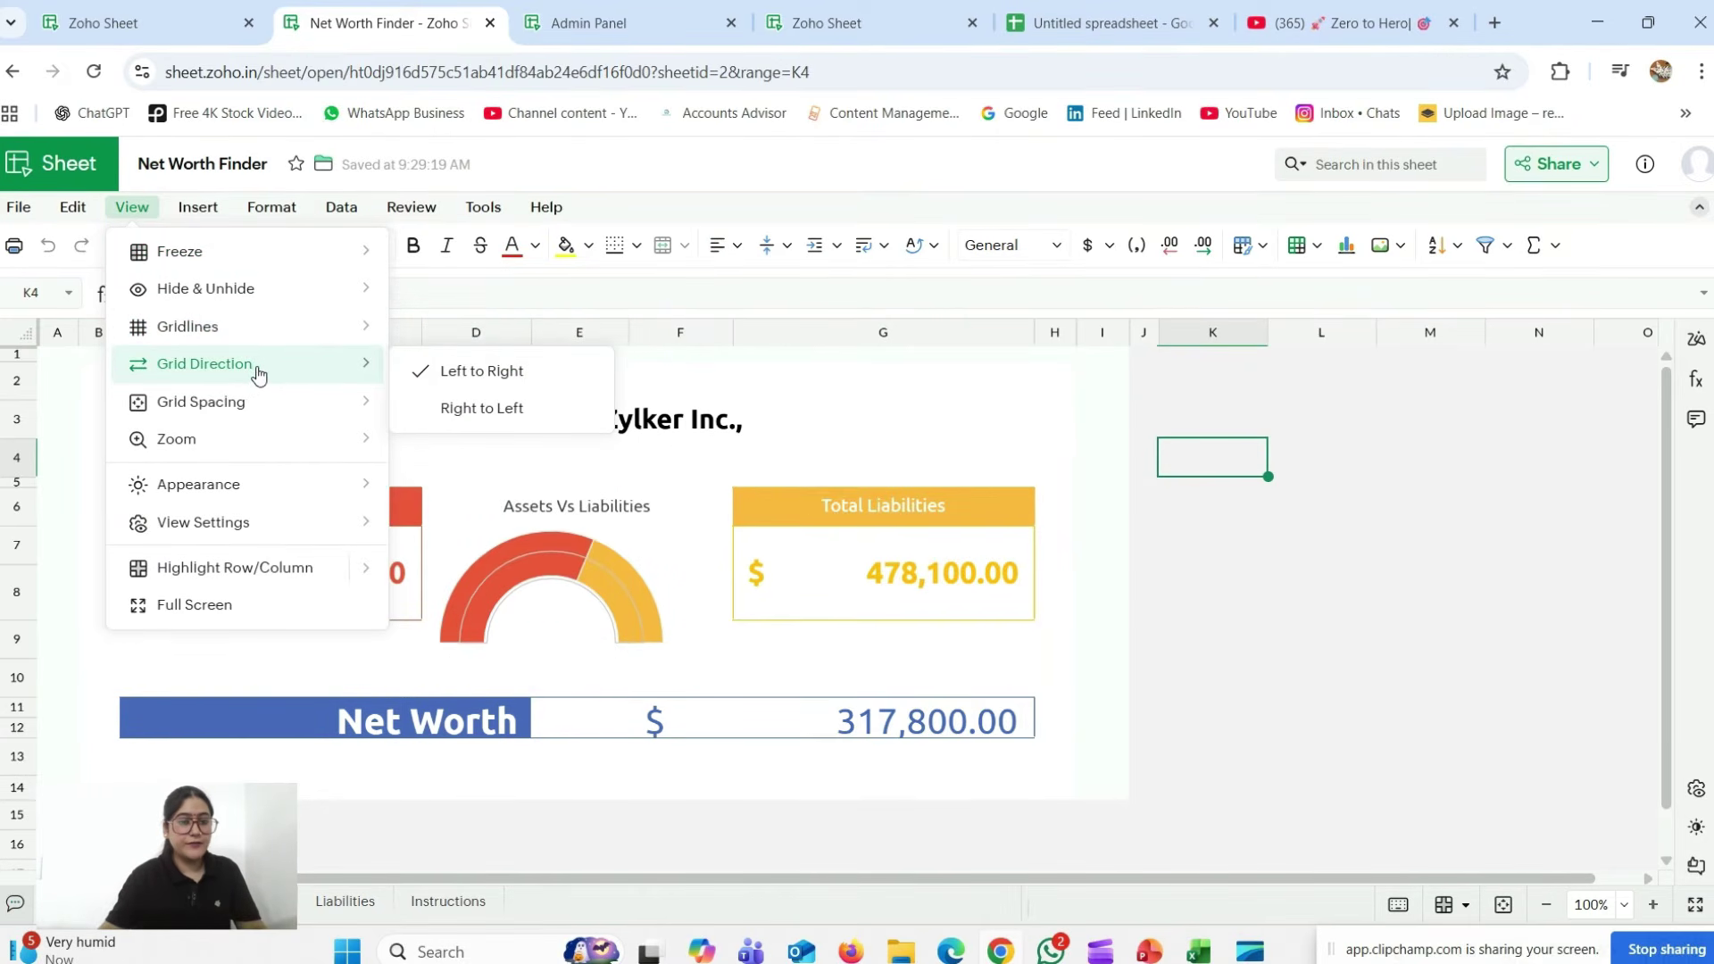
pyautogui.click(505, 426)
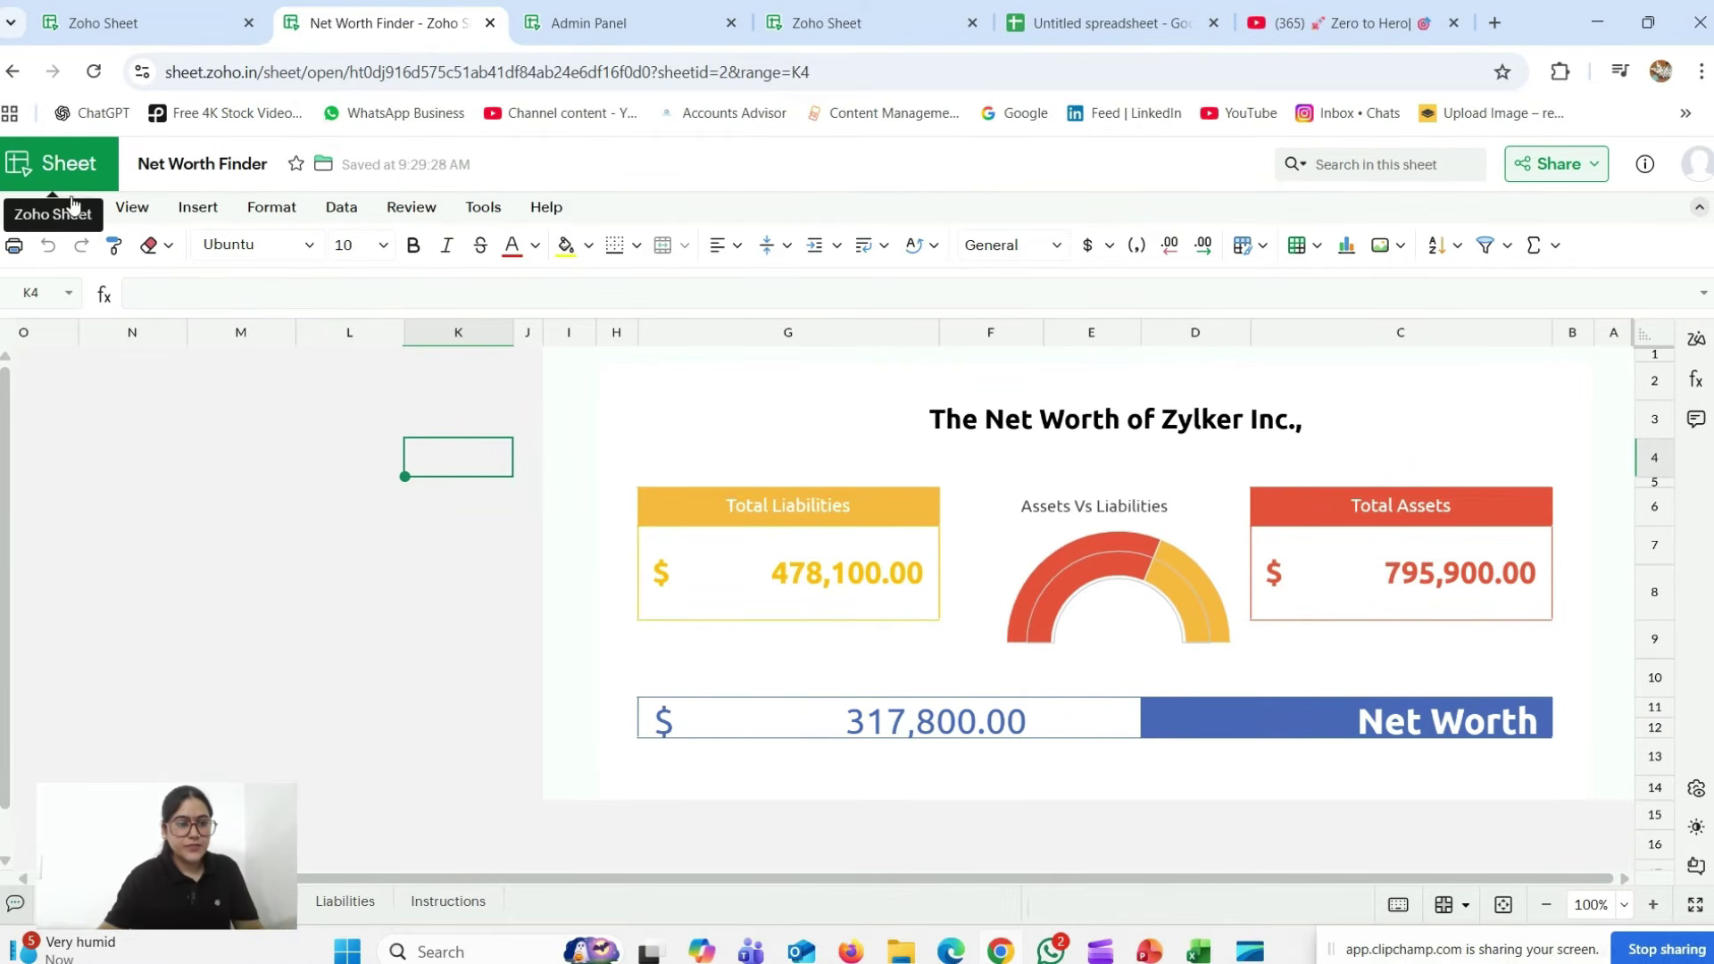
pyautogui.click(132, 206)
pyautogui.moveTo(269, 412)
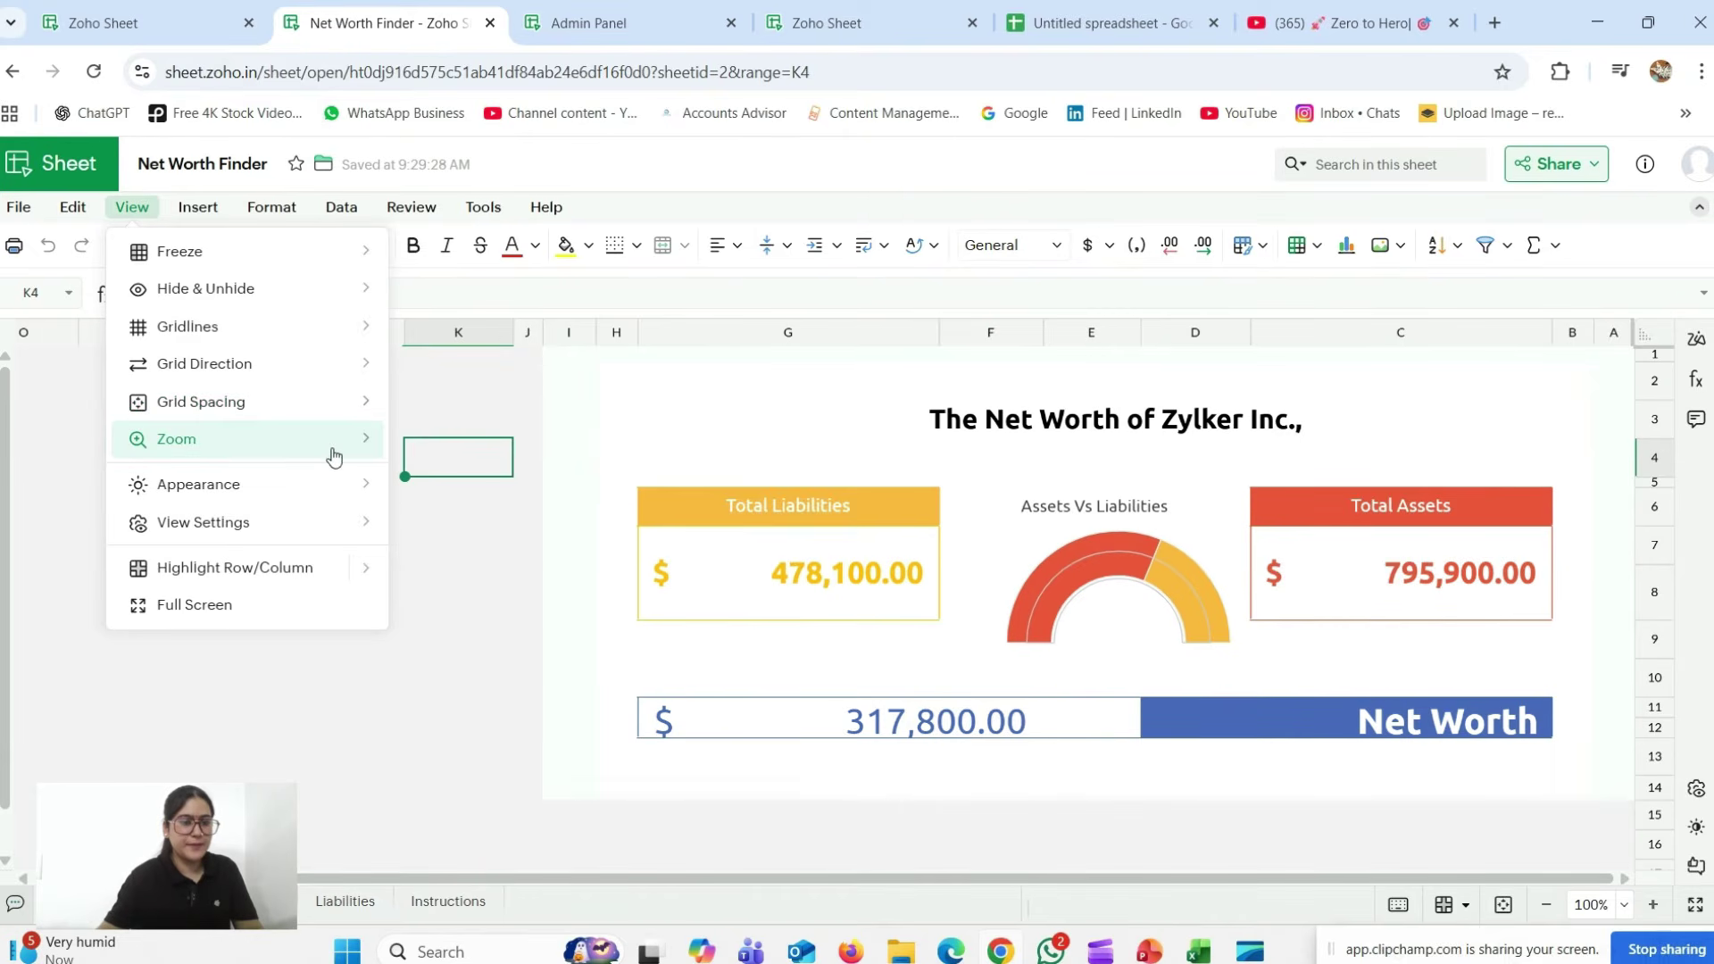
pyautogui.moveTo(331, 480)
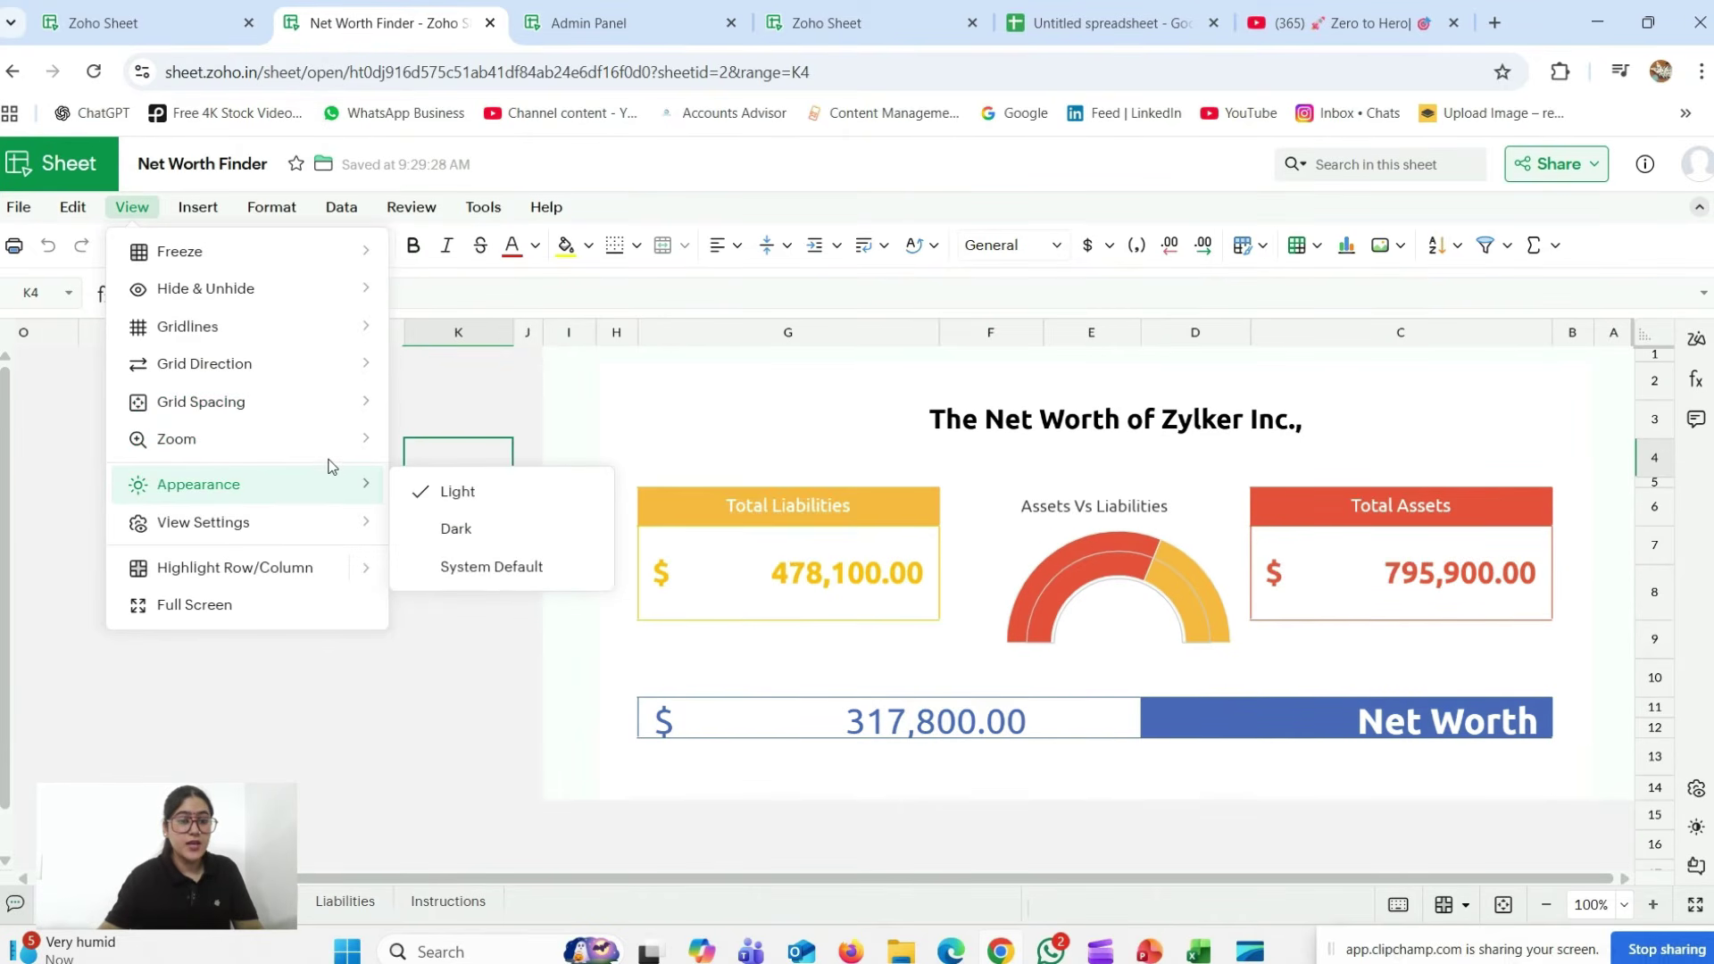
pyautogui.click(493, 527)
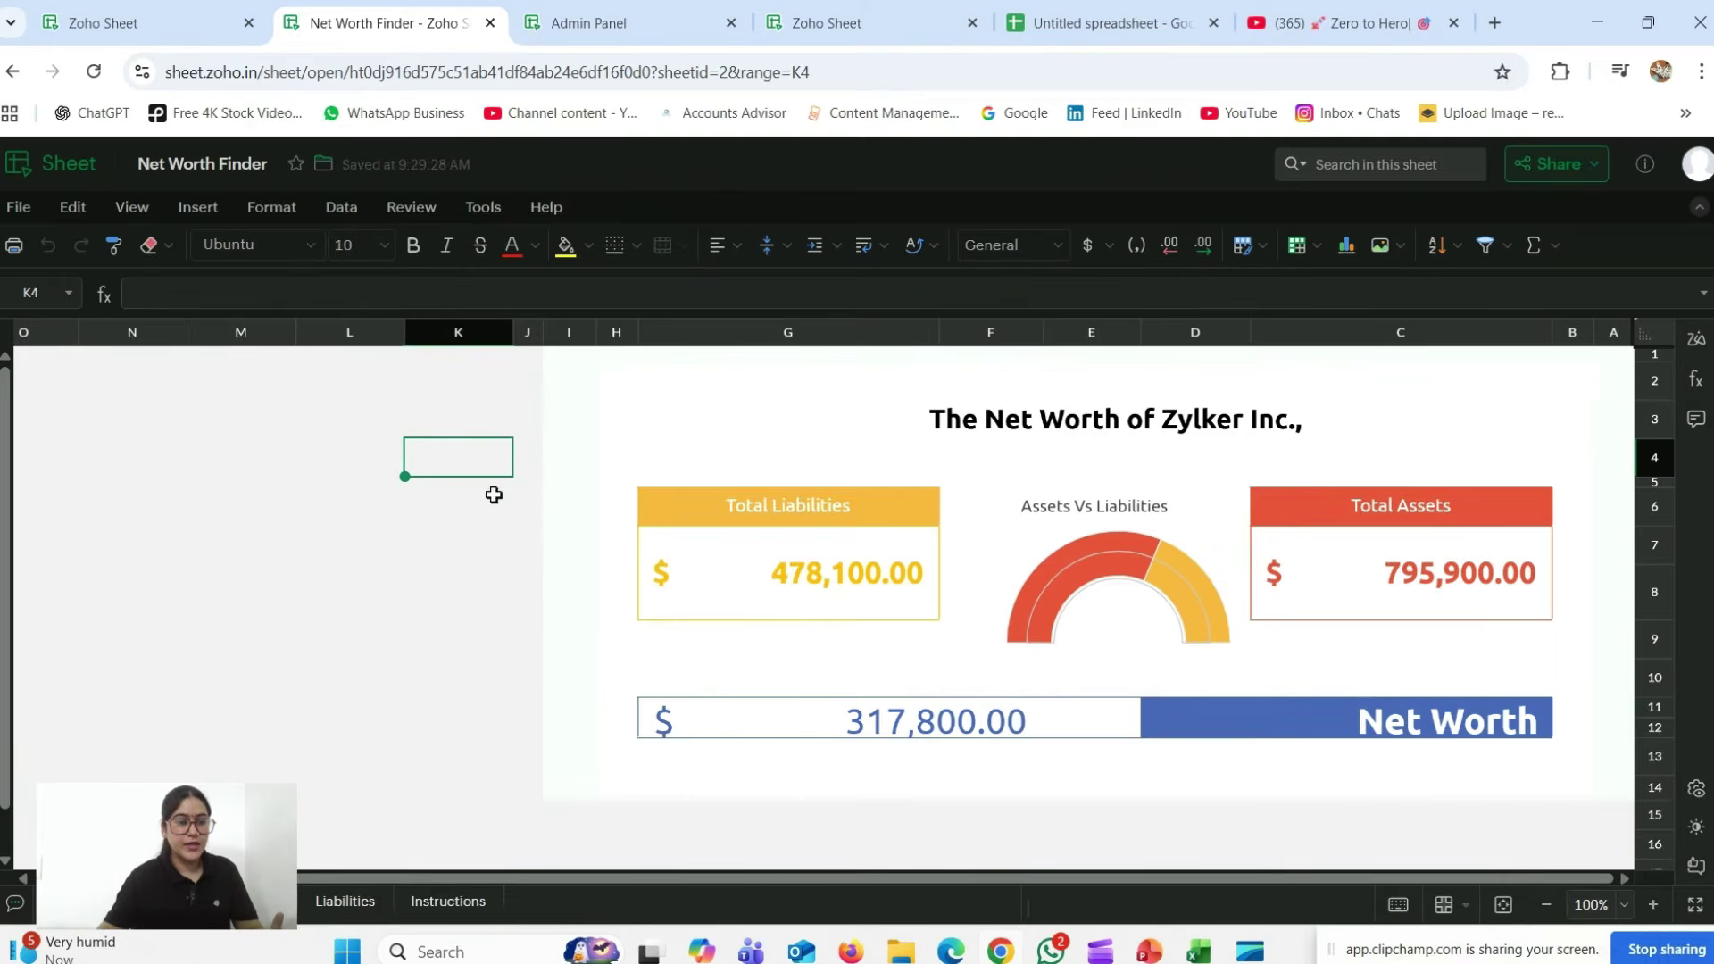
pyautogui.click(148, 211)
pyautogui.moveTo(294, 540)
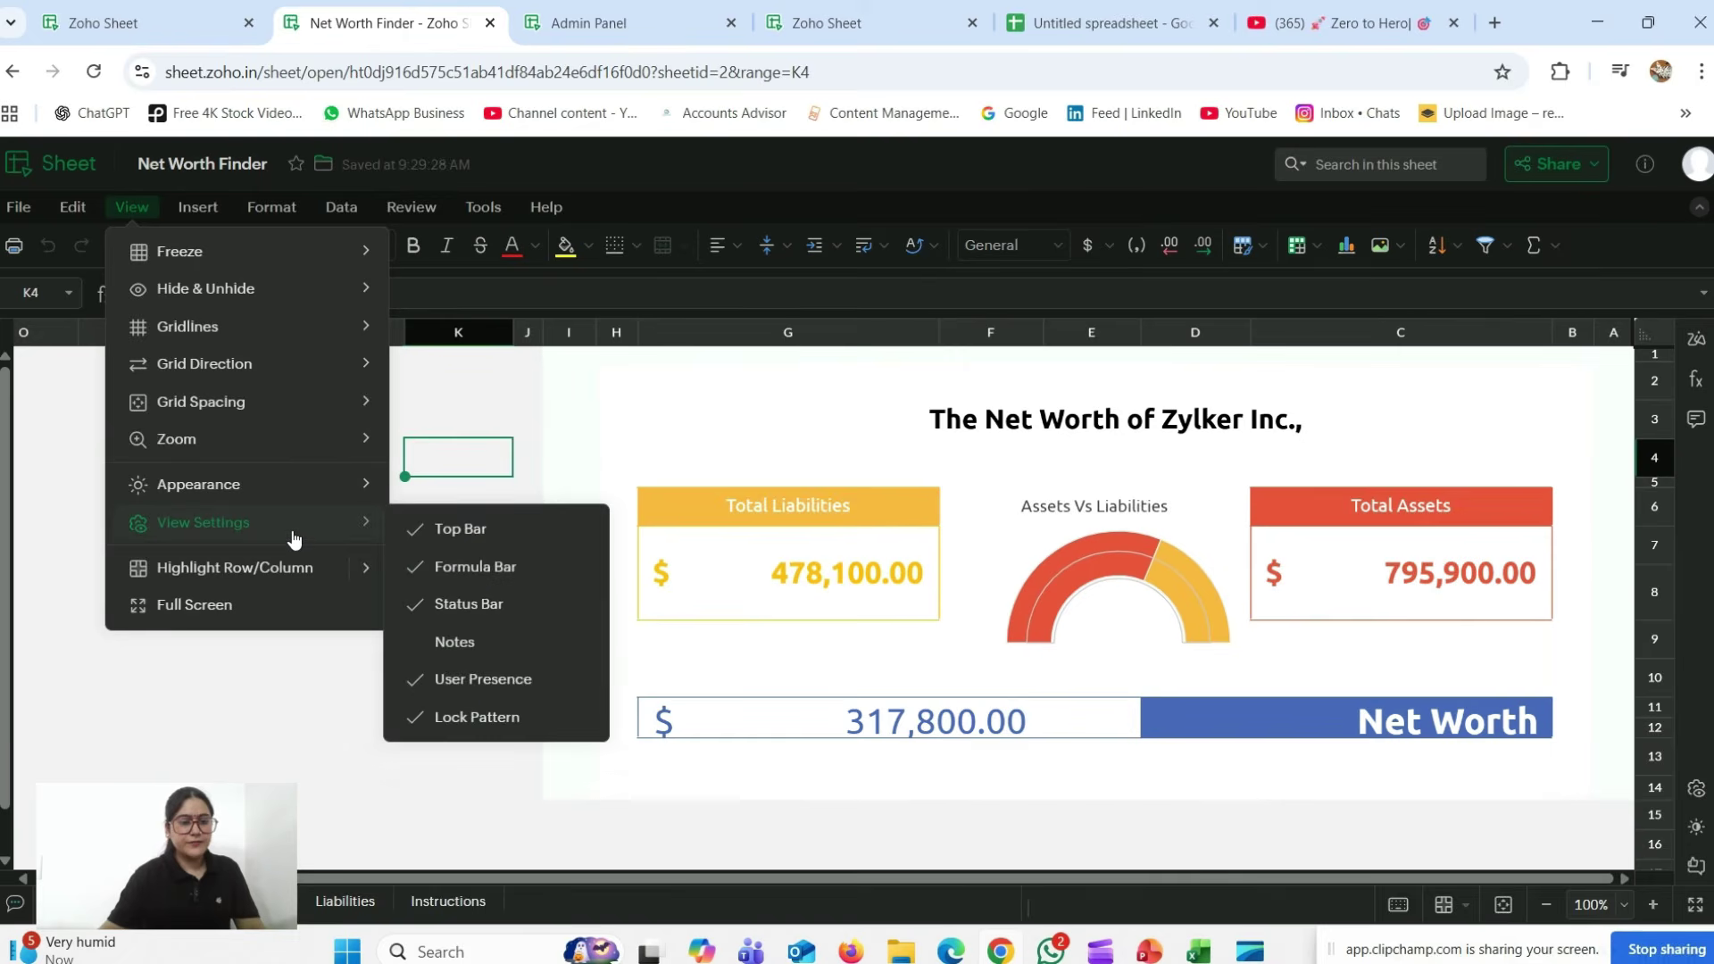
pyautogui.click(425, 647)
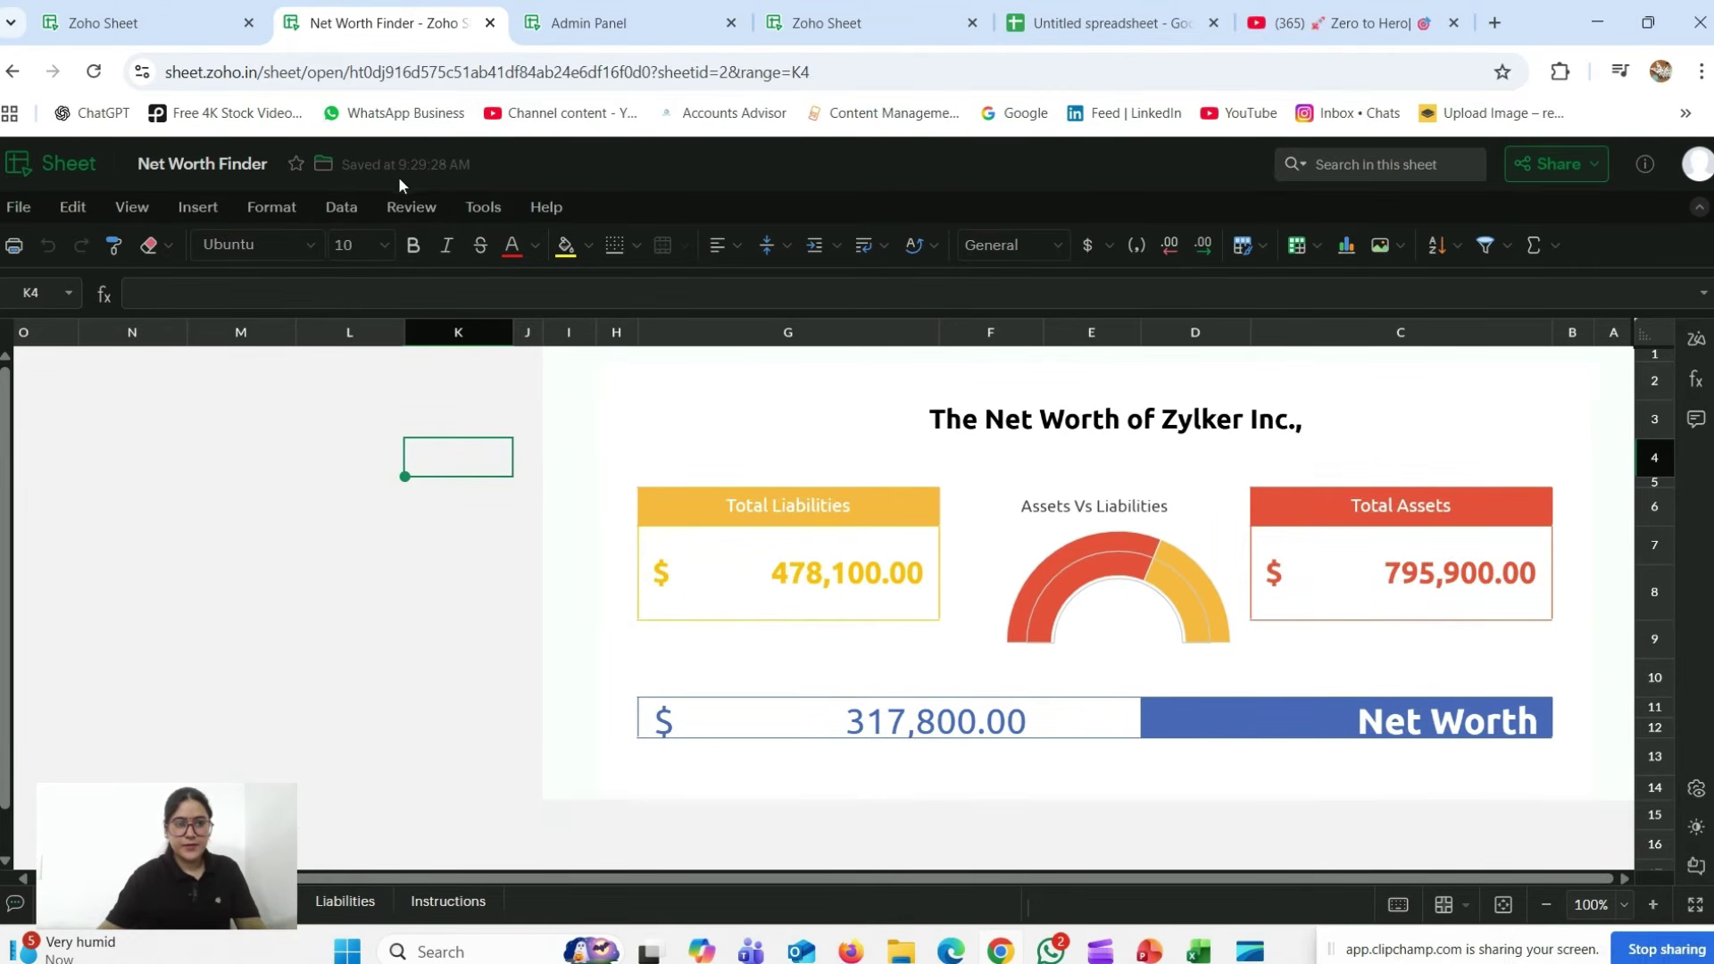
pyautogui.click(132, 207)
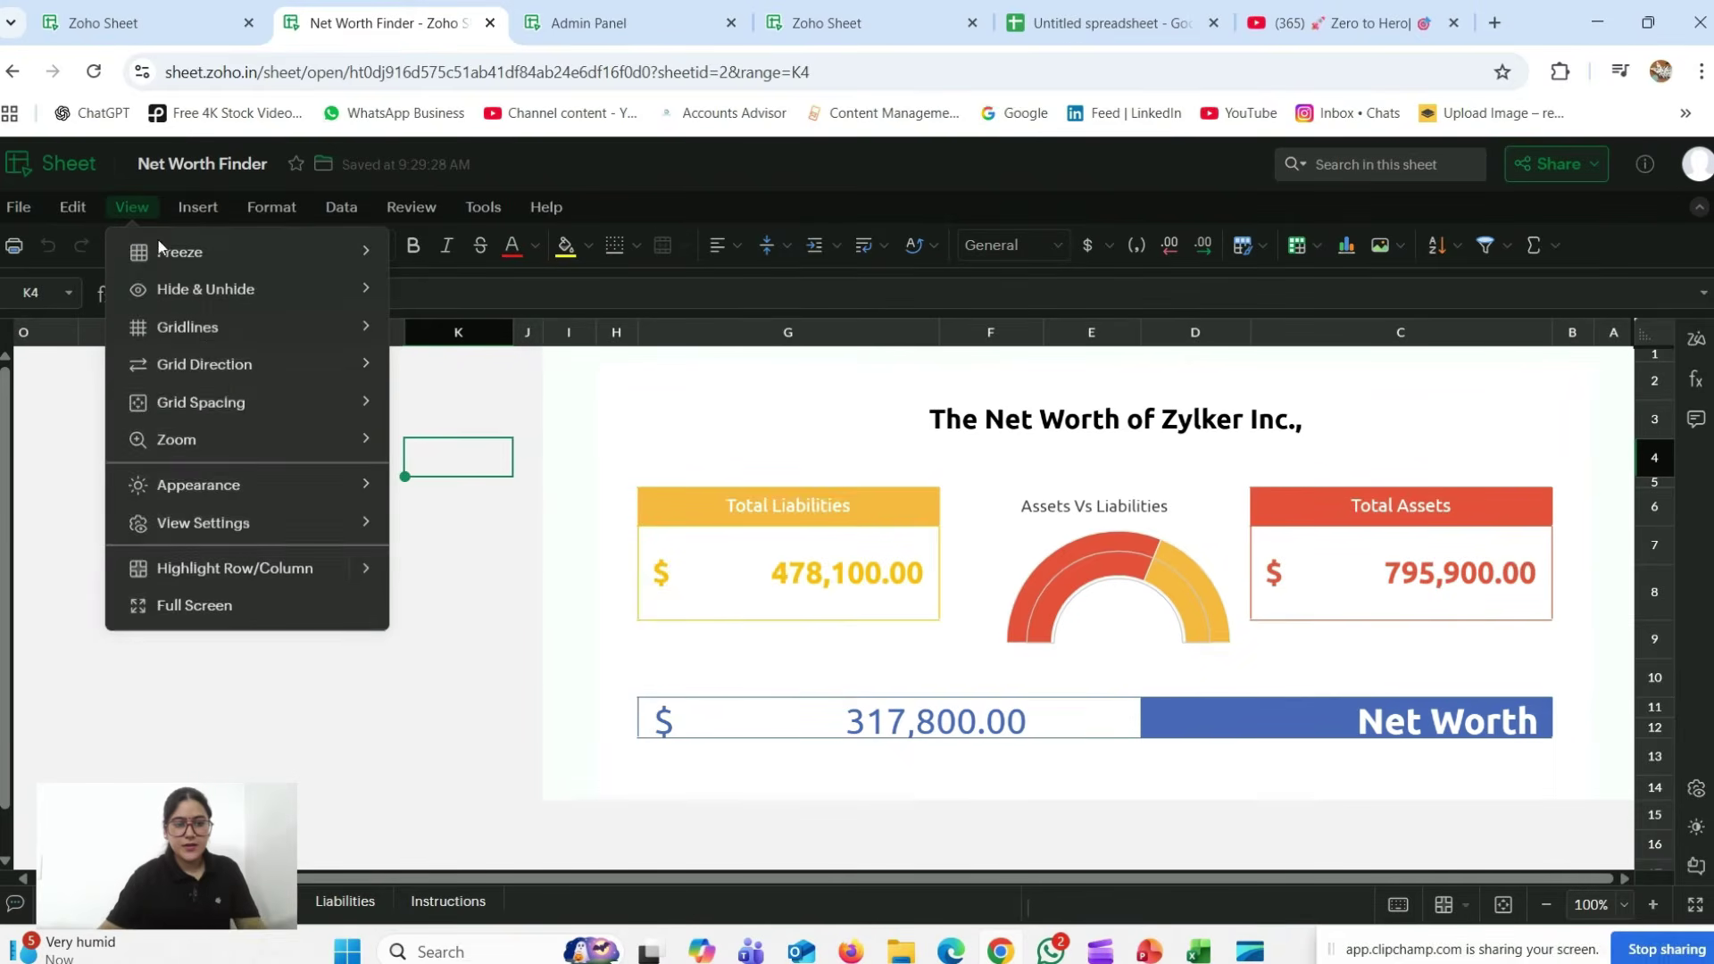
pyautogui.moveTo(287, 495)
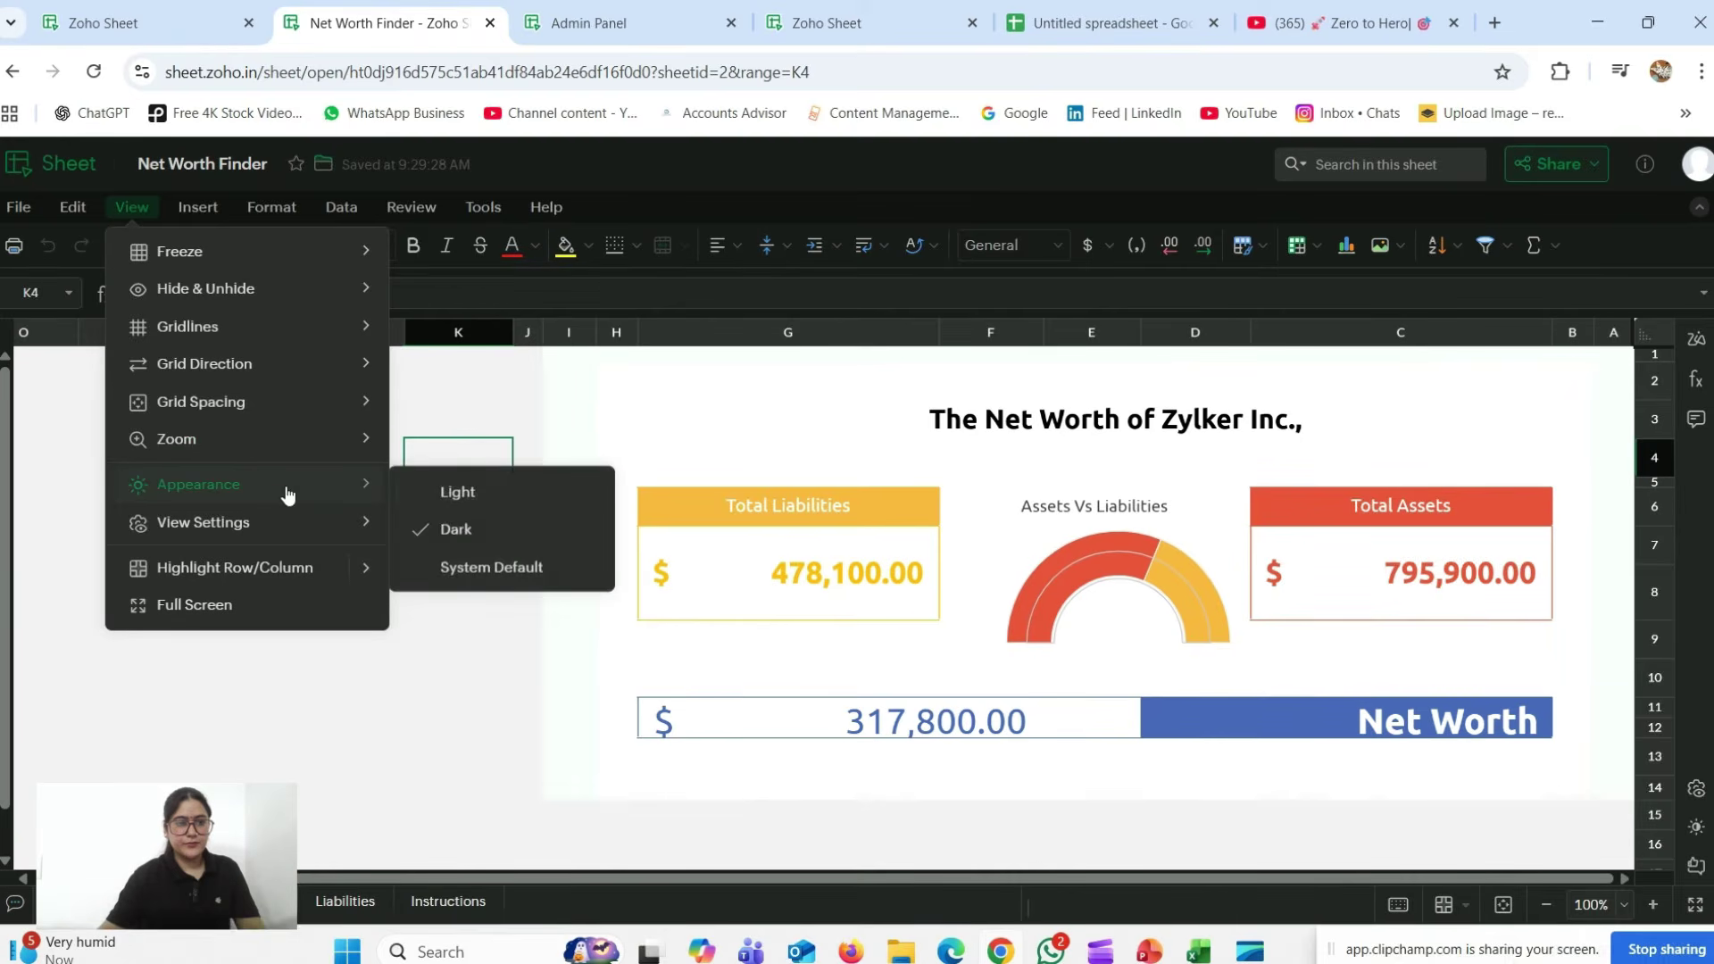
pyautogui.click(480, 494)
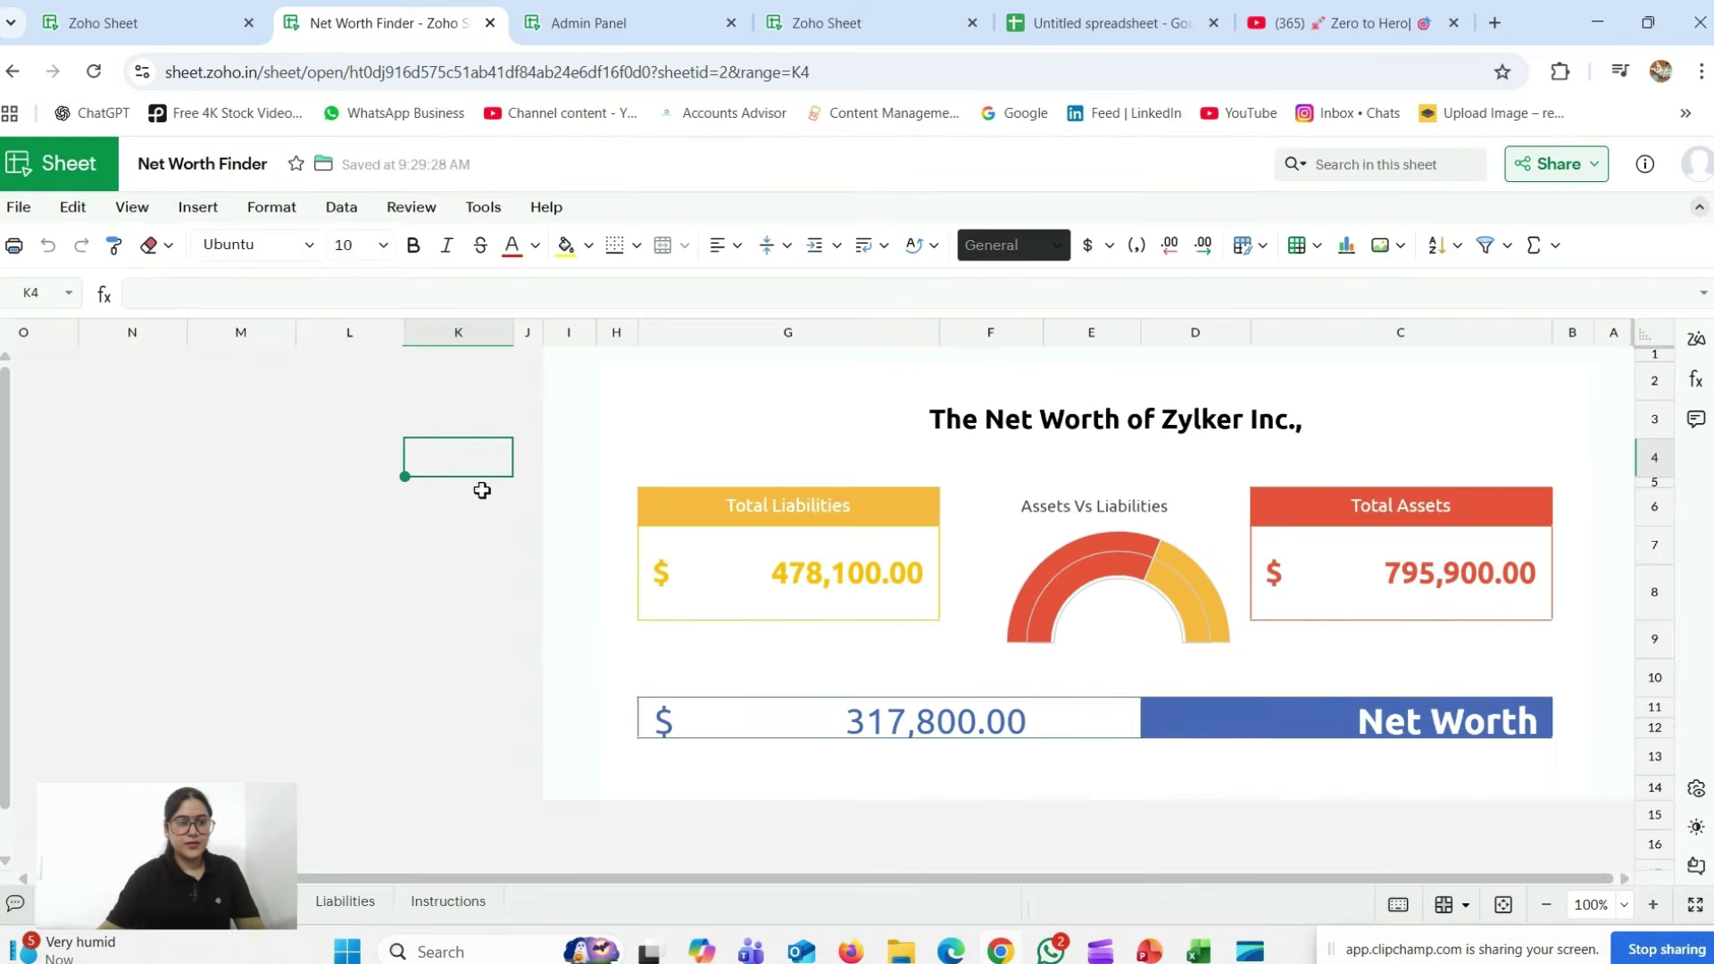
pyautogui.click(218, 209)
pyautogui.click(153, 219)
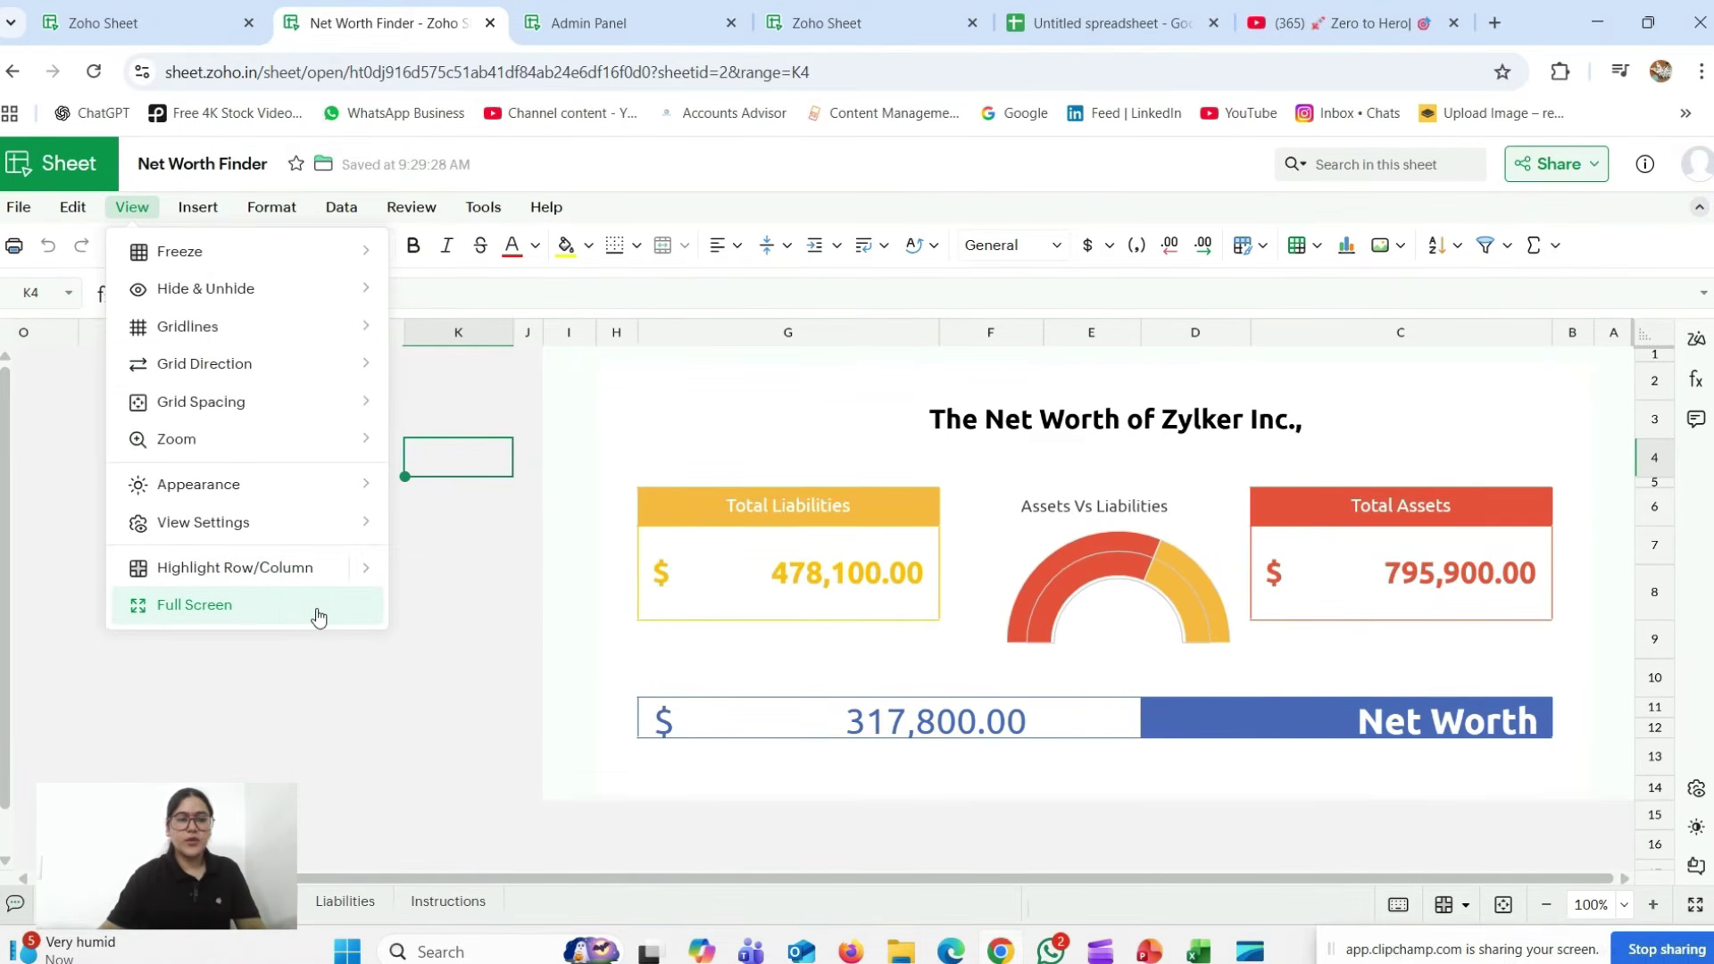
pyautogui.click(190, 607)
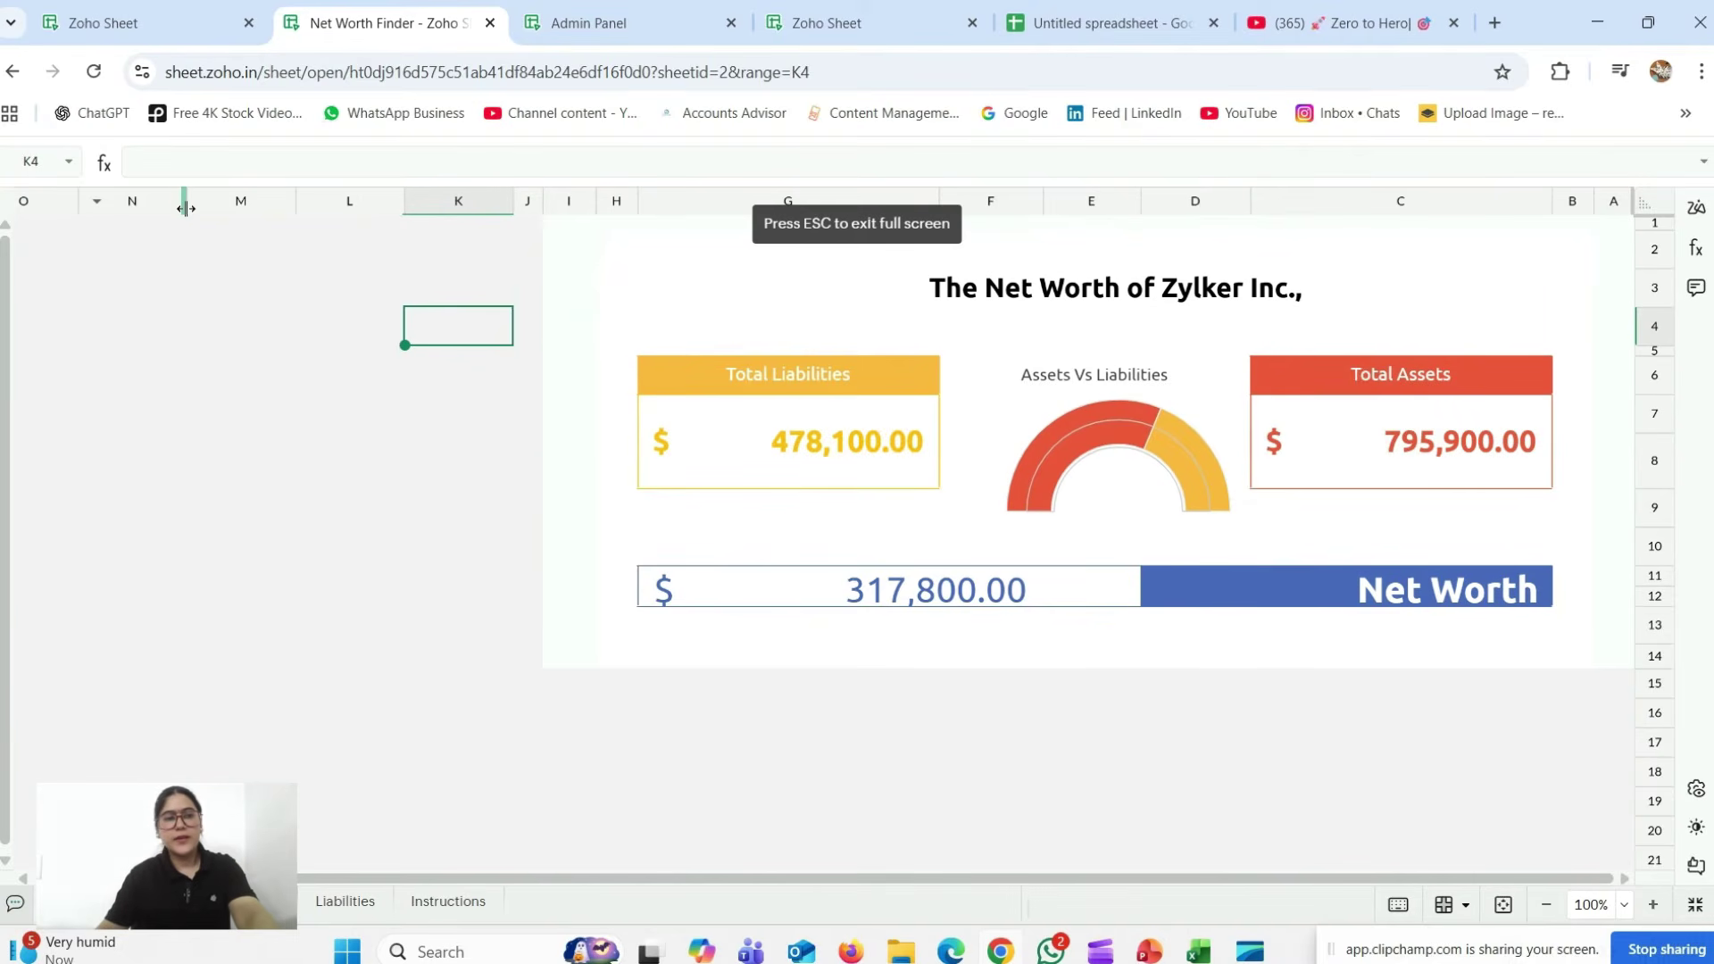
pyautogui.press('Escape')
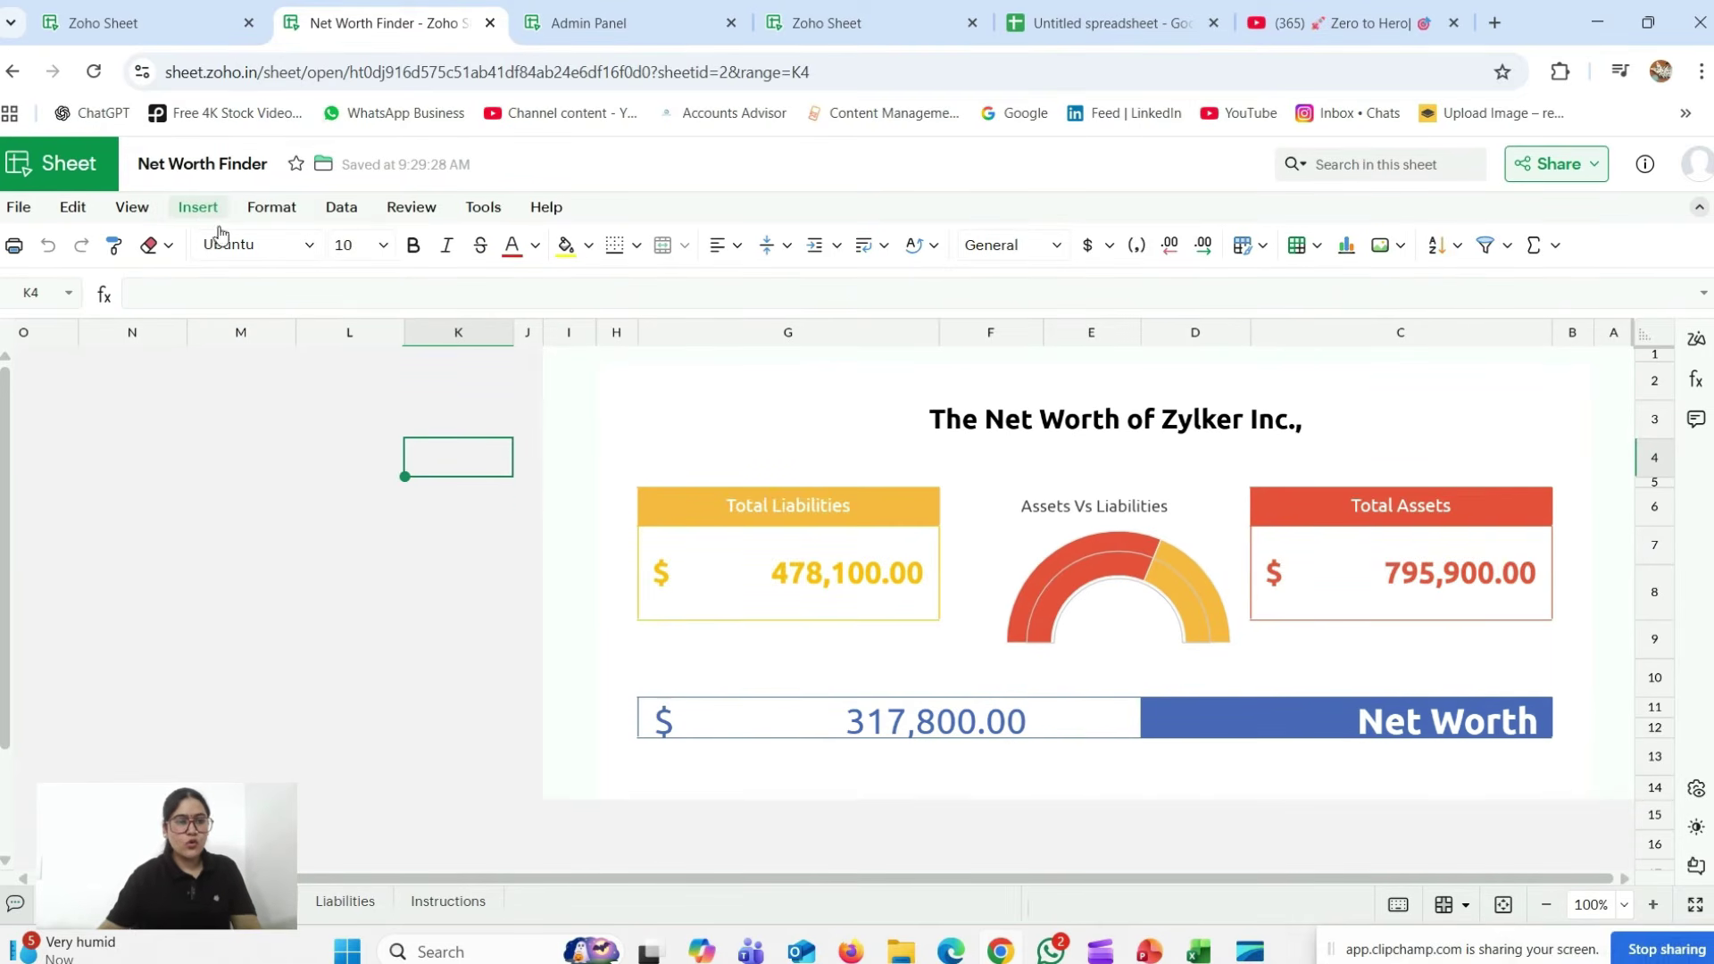
pyautogui.click(208, 213)
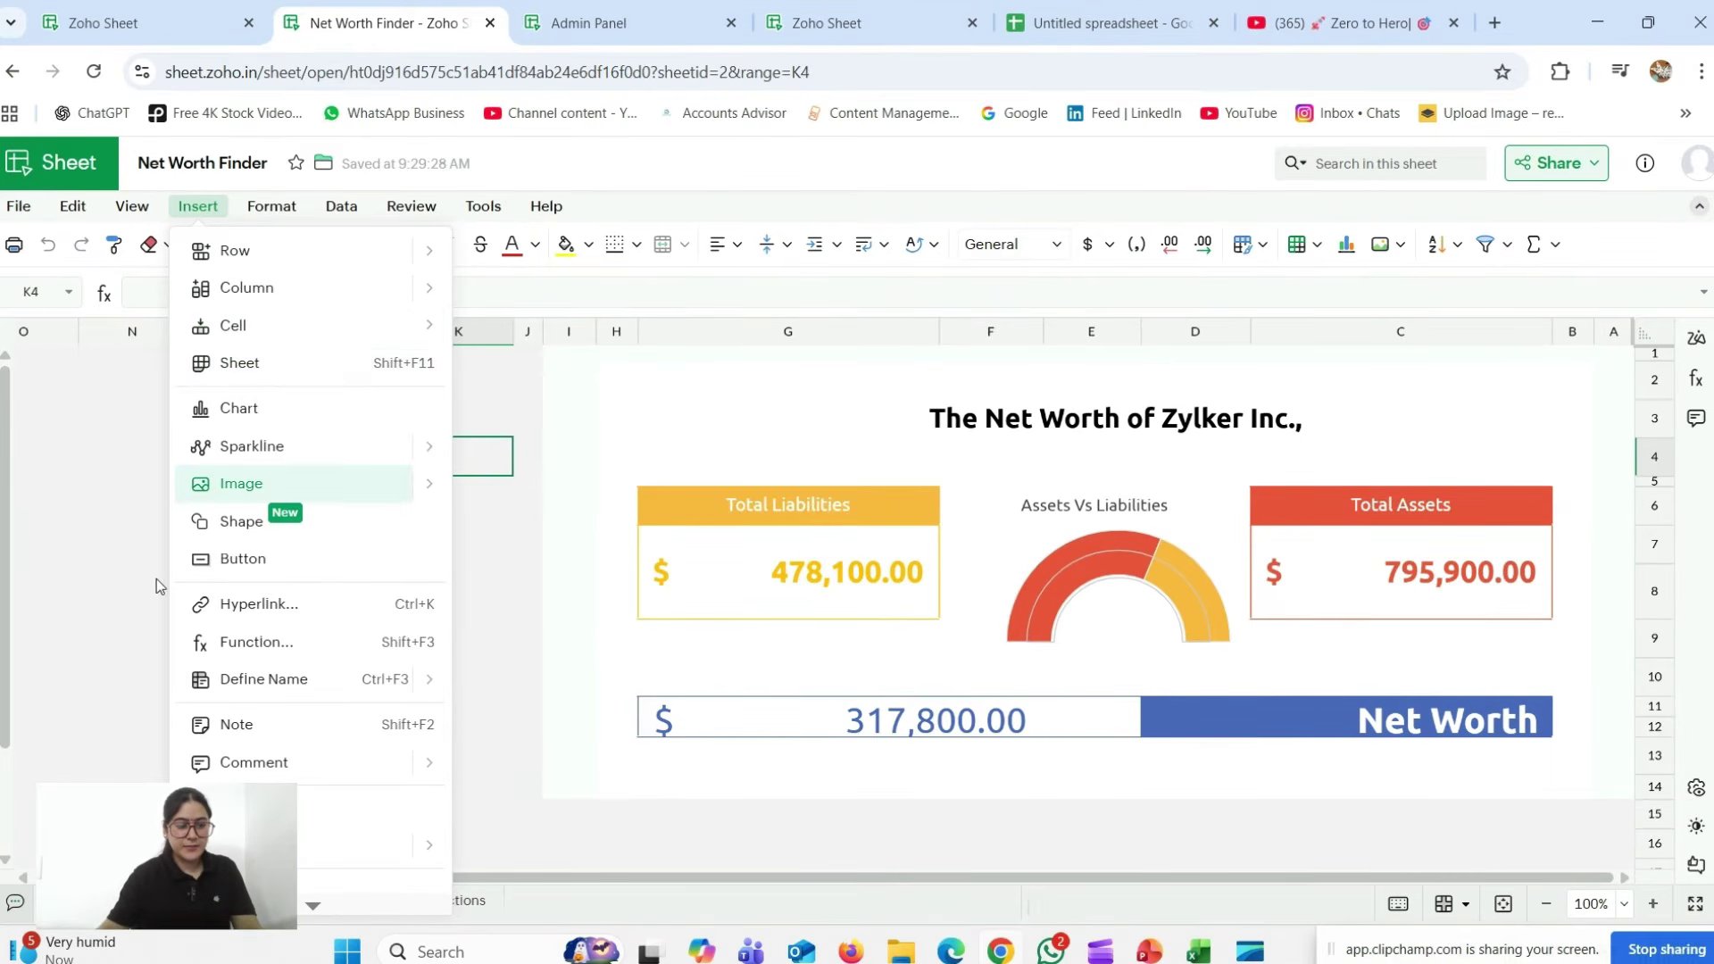
# - Close the Insert menu and flip through the Assets, Liabilities and Instructions sheets
pyautogui.click(134, 844)
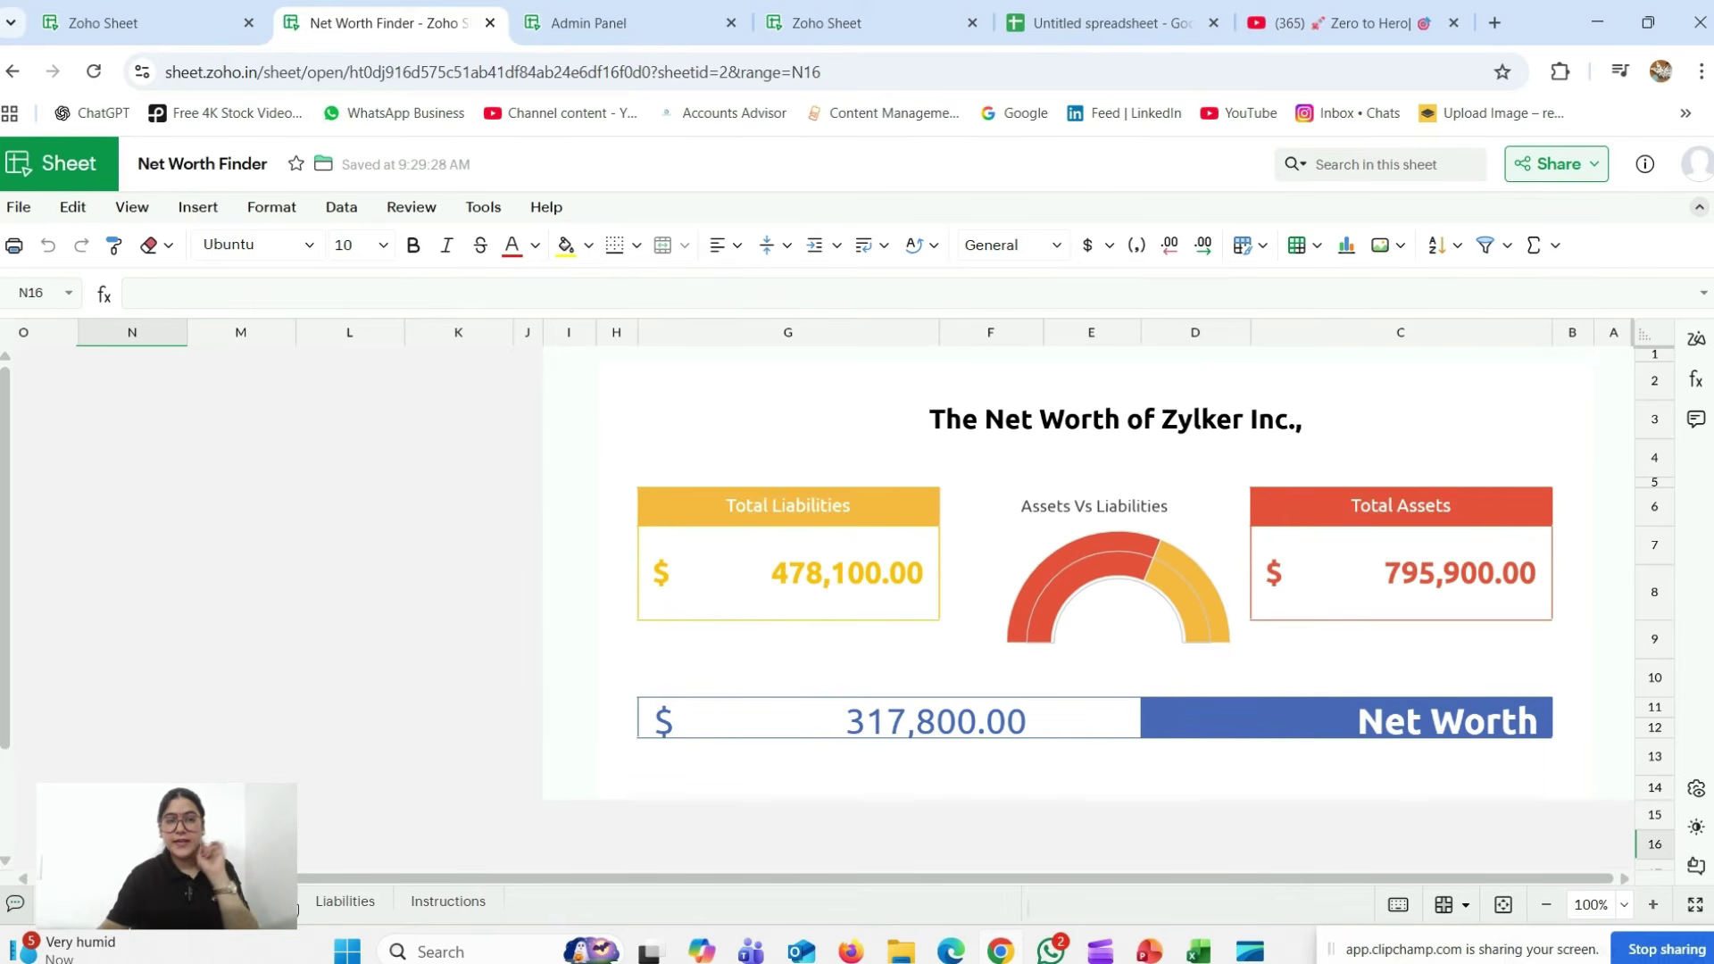
pyautogui.click(345, 901)
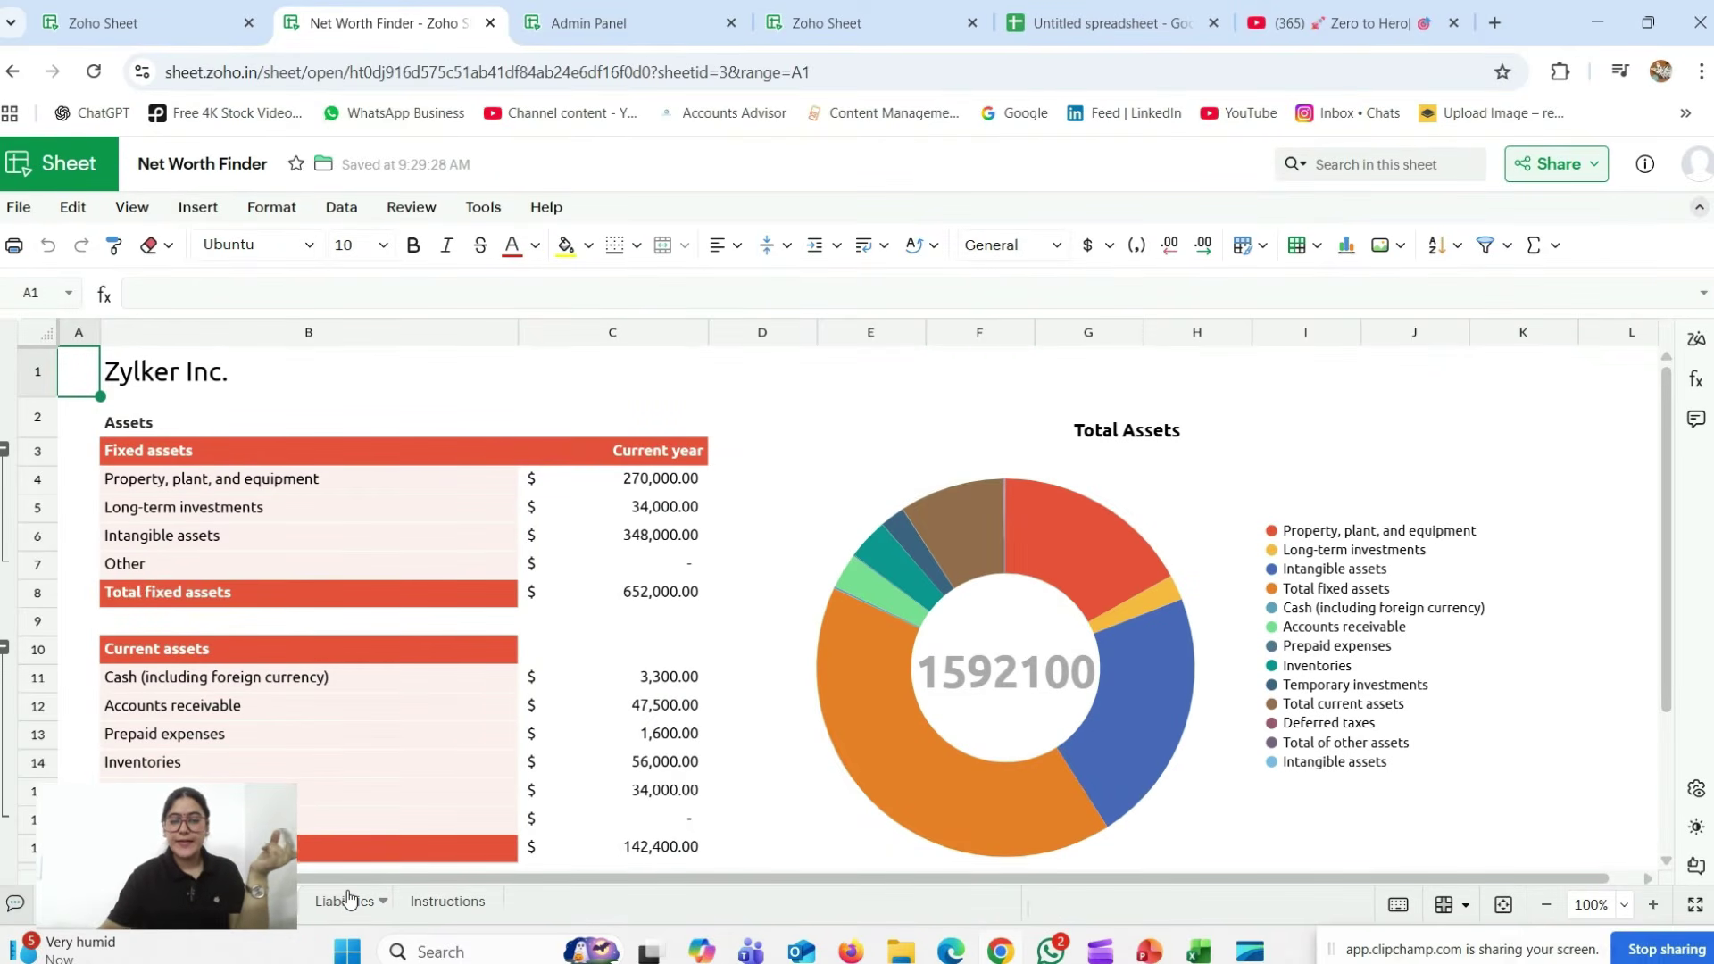
pyautogui.click(348, 899)
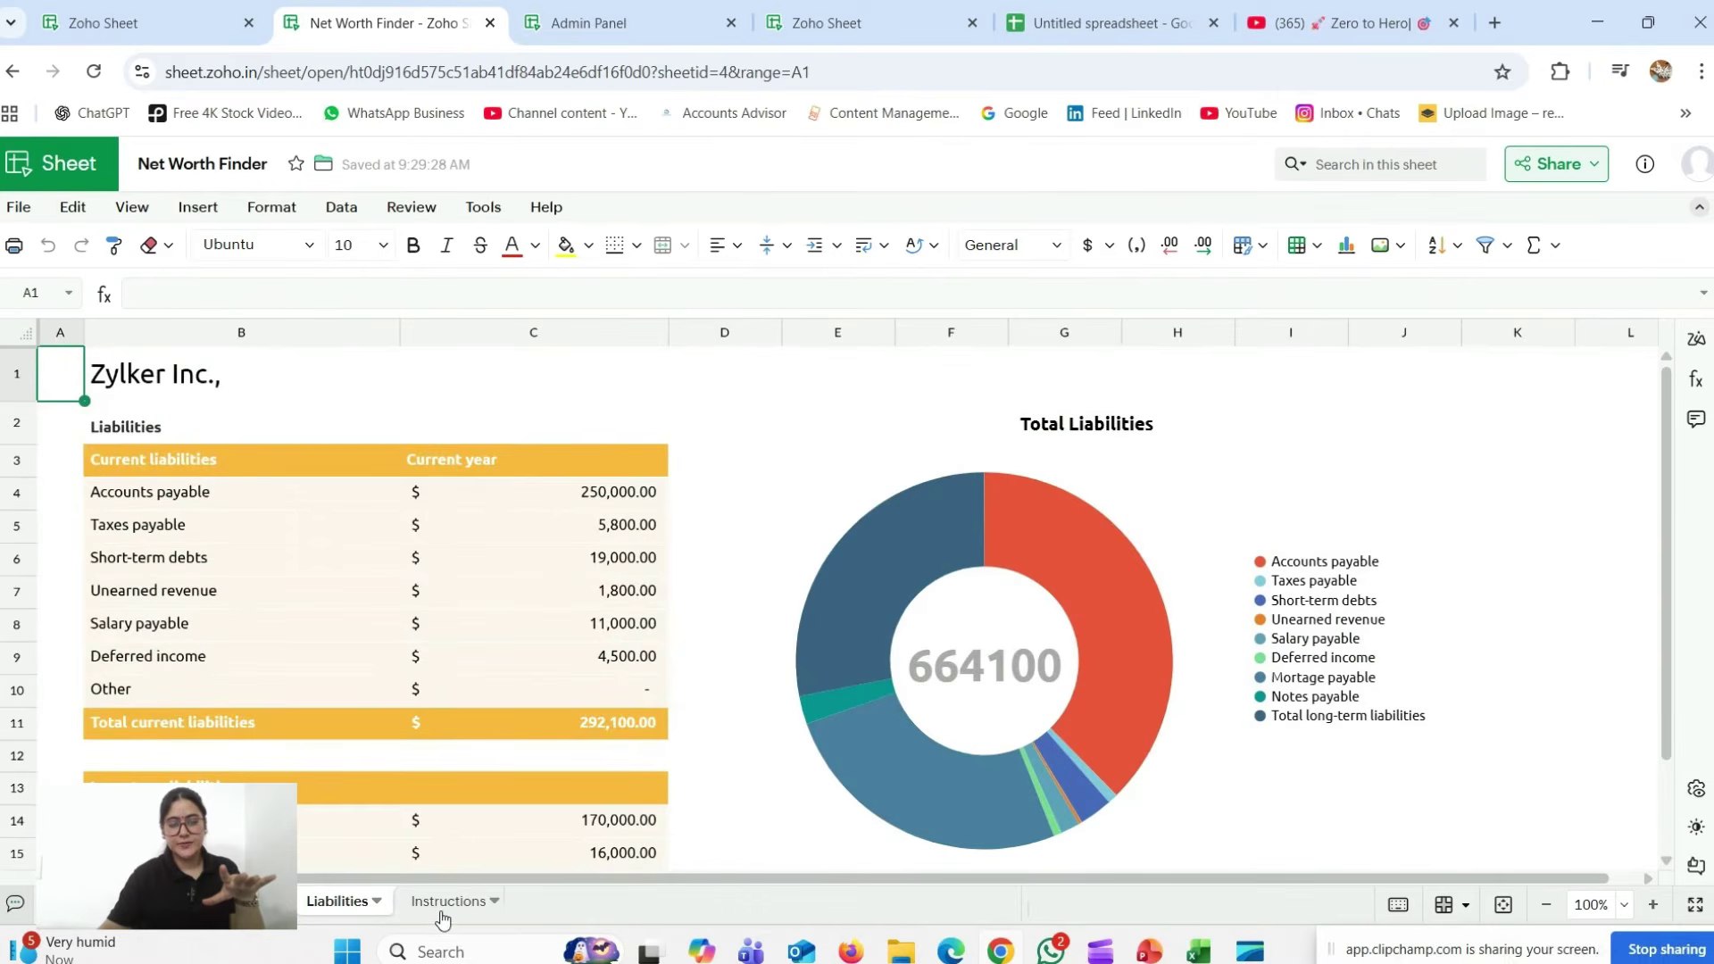
pyautogui.click(449, 903)
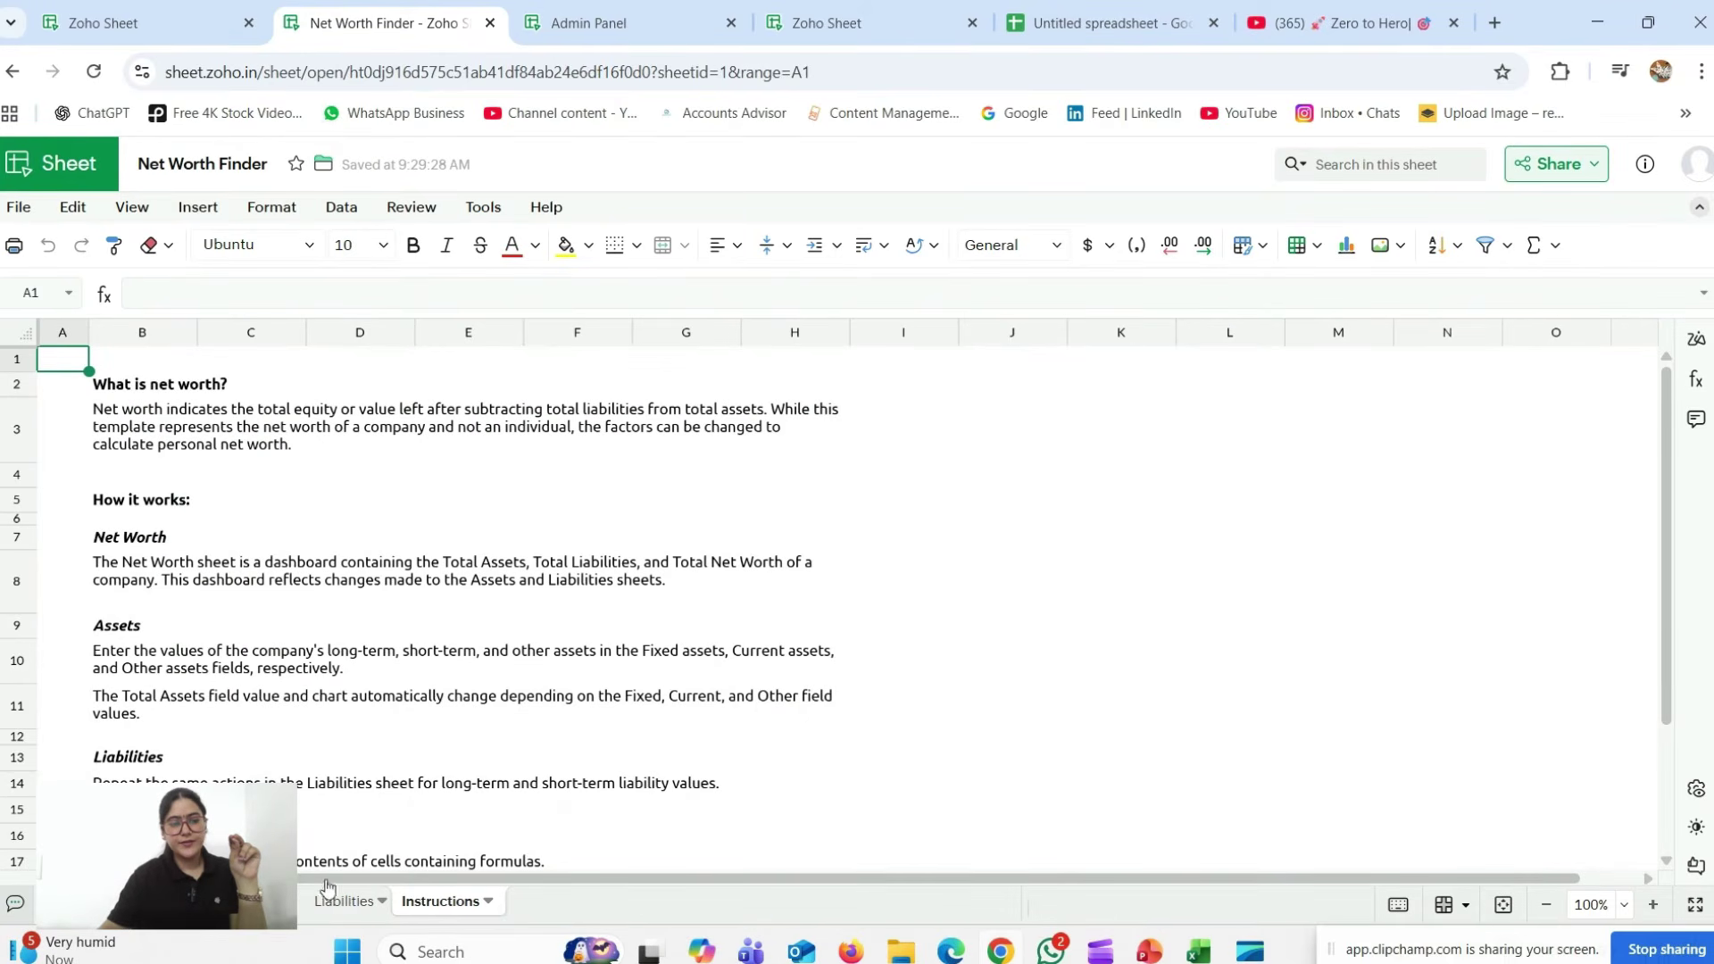
pyautogui.click(368, 905)
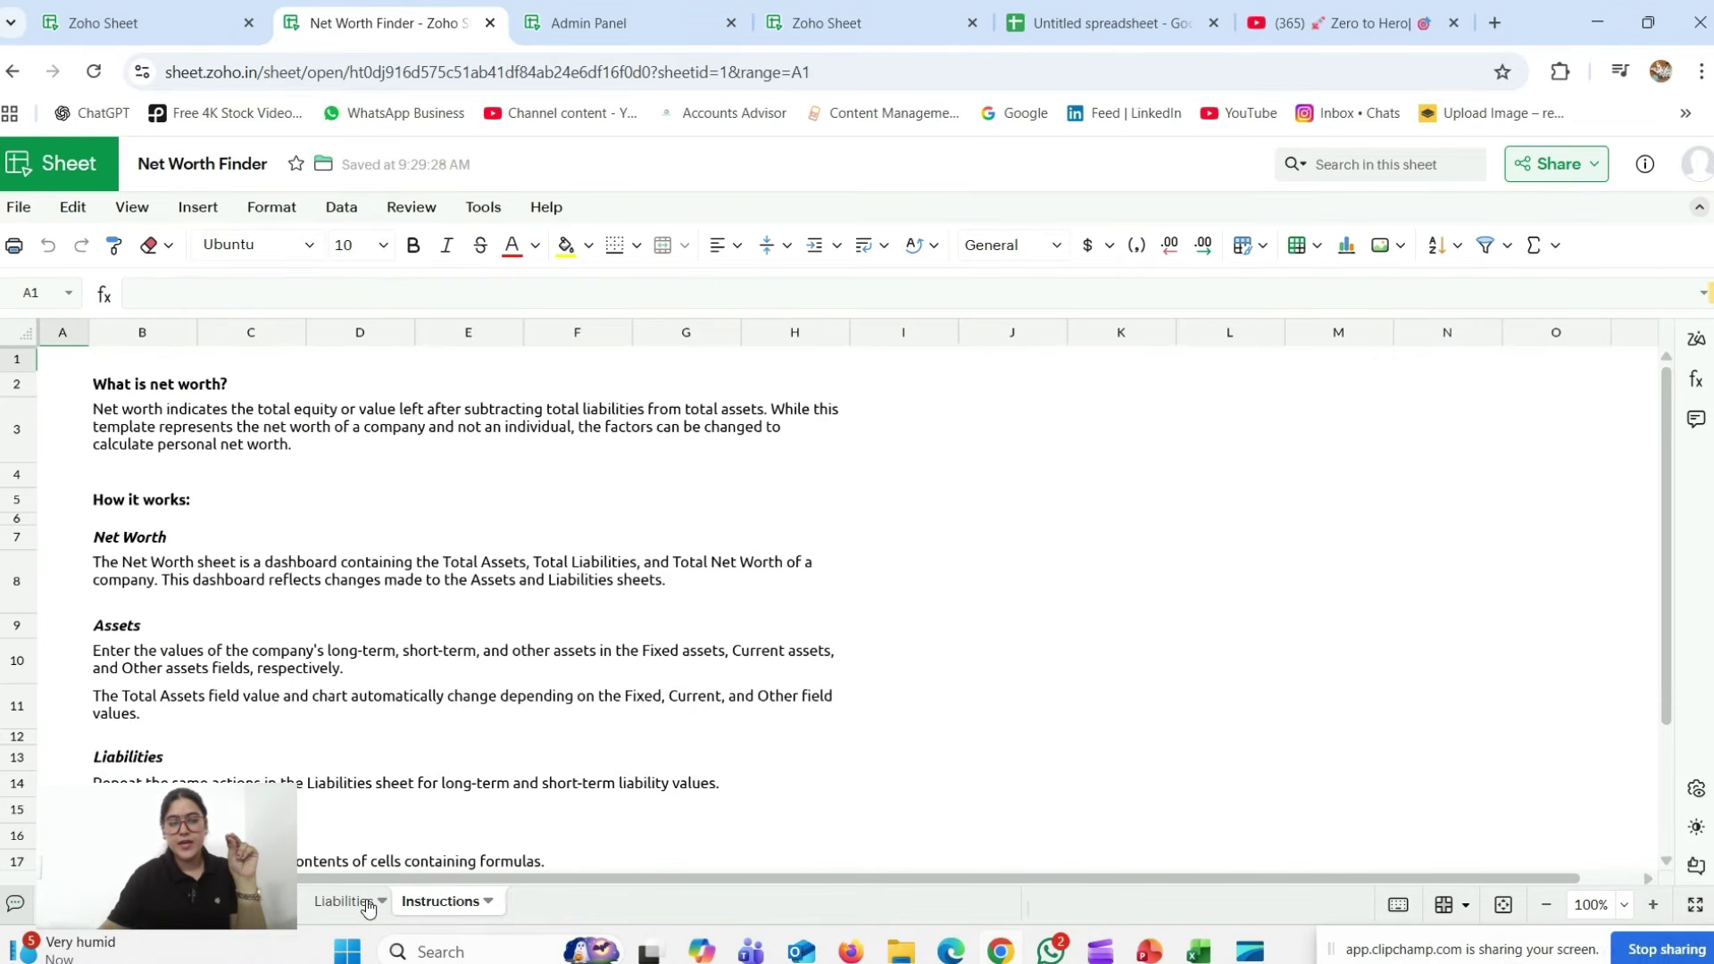
# - Review the sheet tab's context menu and Gridlines submenu, then open the Insert menu
pyautogui.rightClick(281, 900)
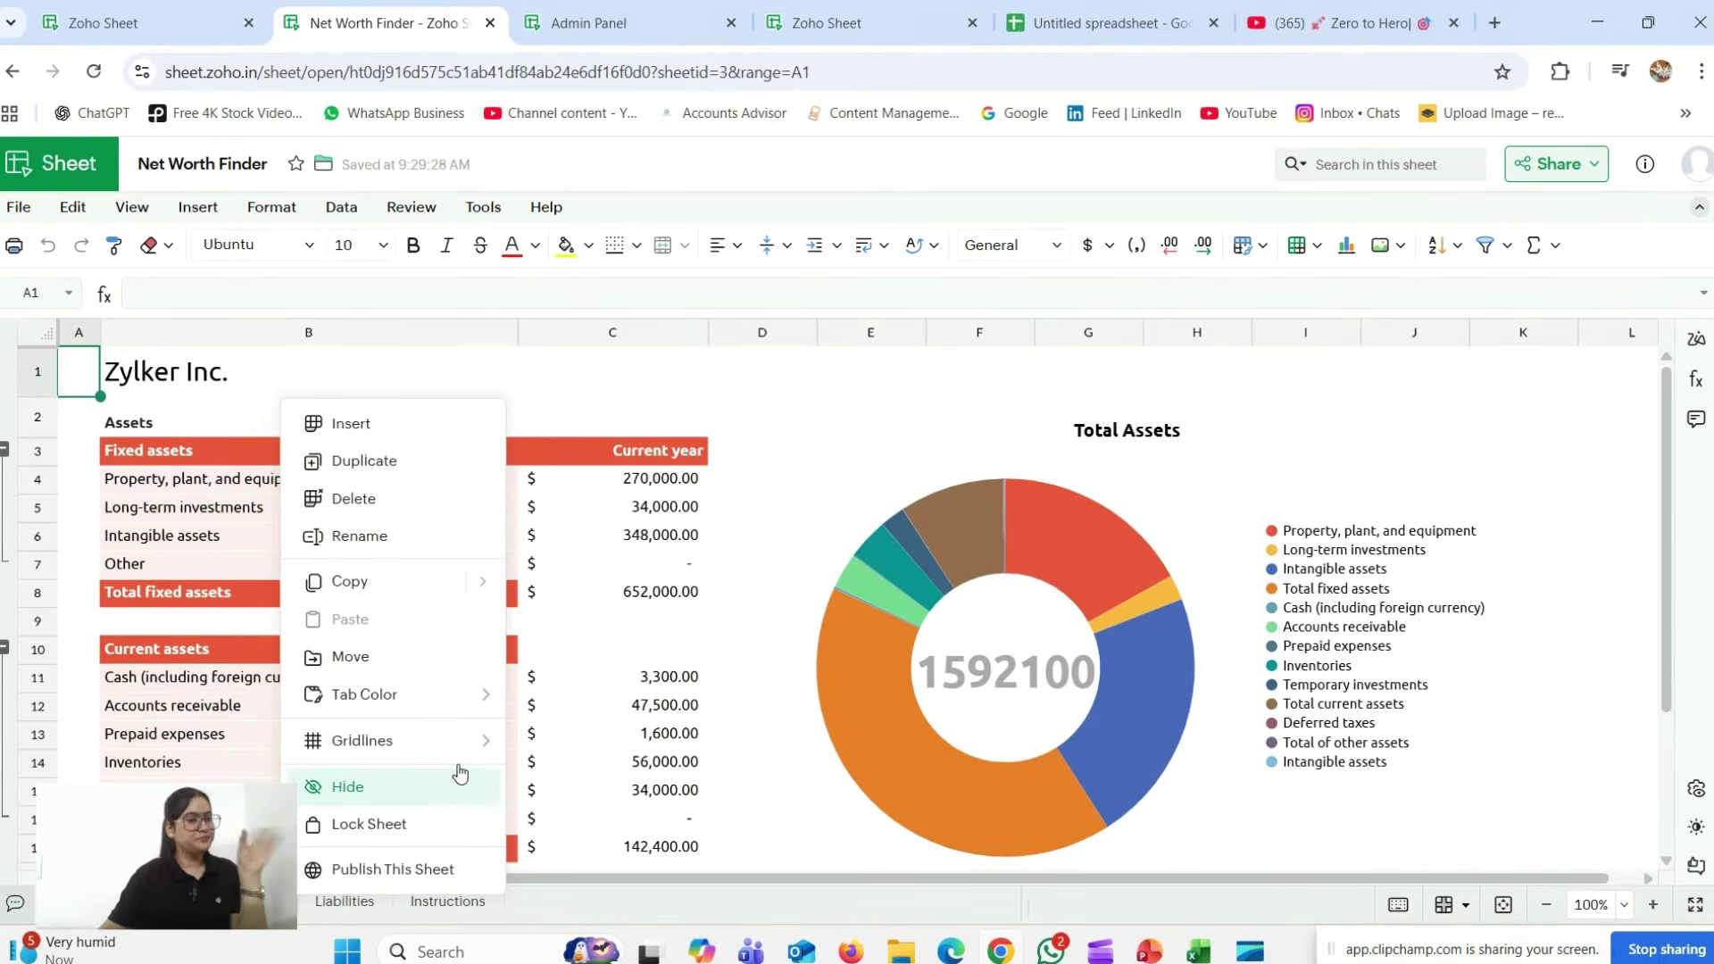
pyautogui.moveTo(451, 740)
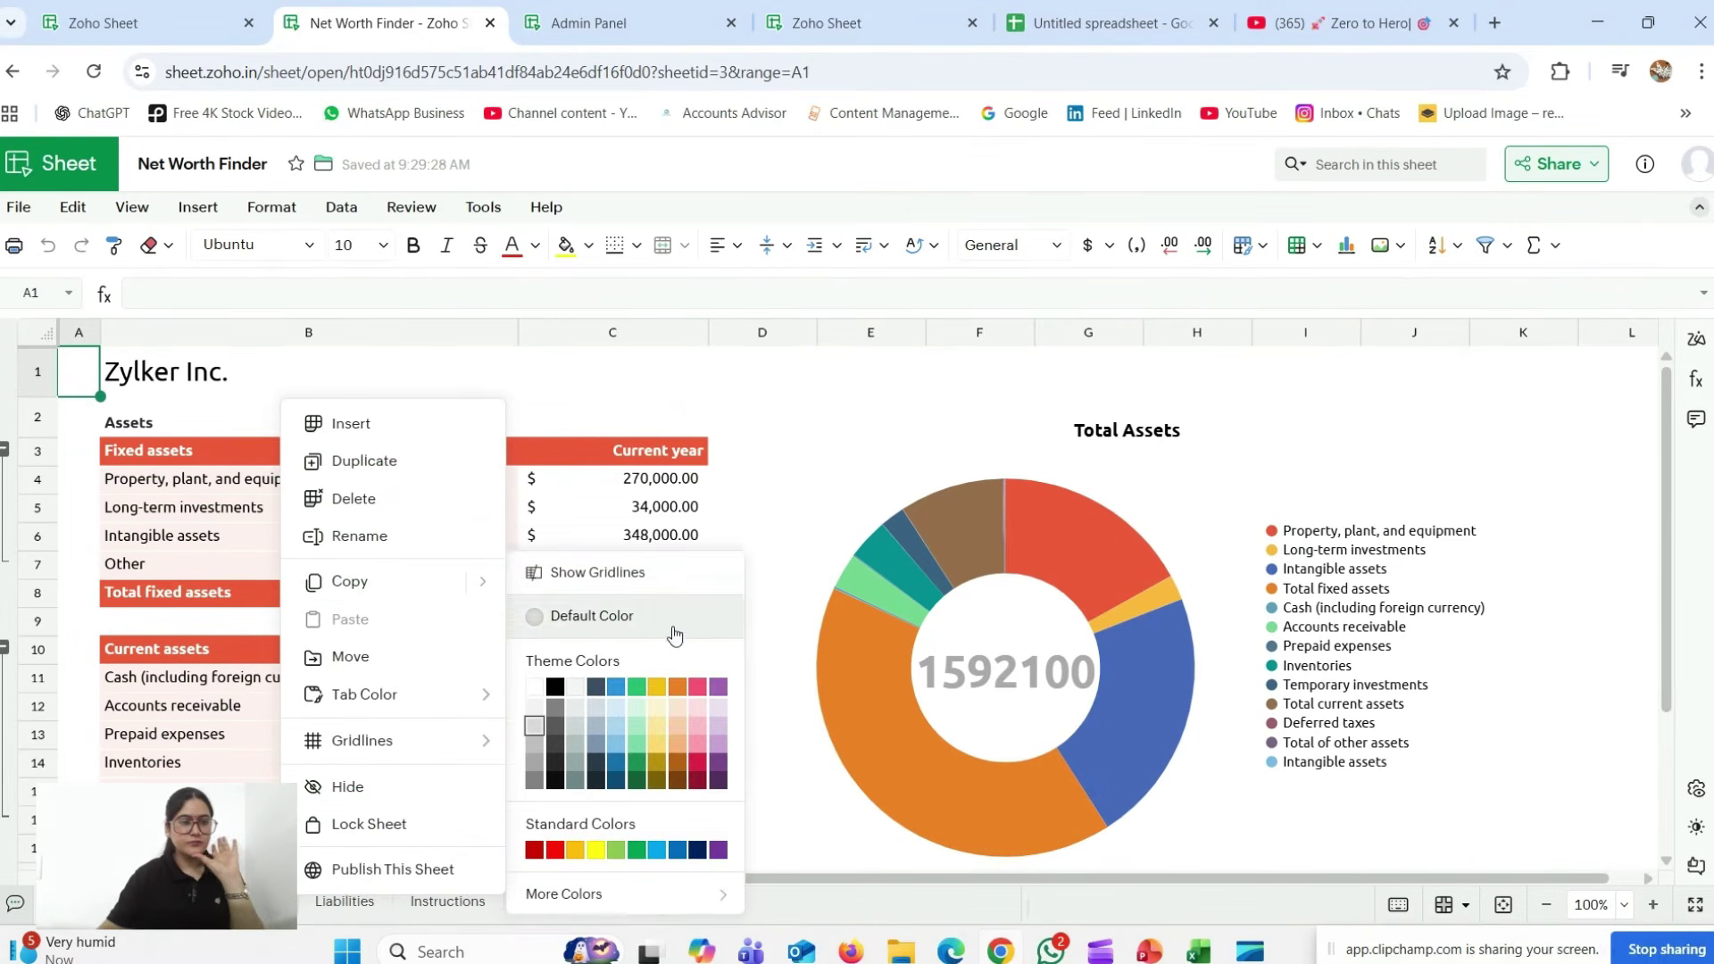
pyautogui.click(739, 413)
pyautogui.click(197, 206)
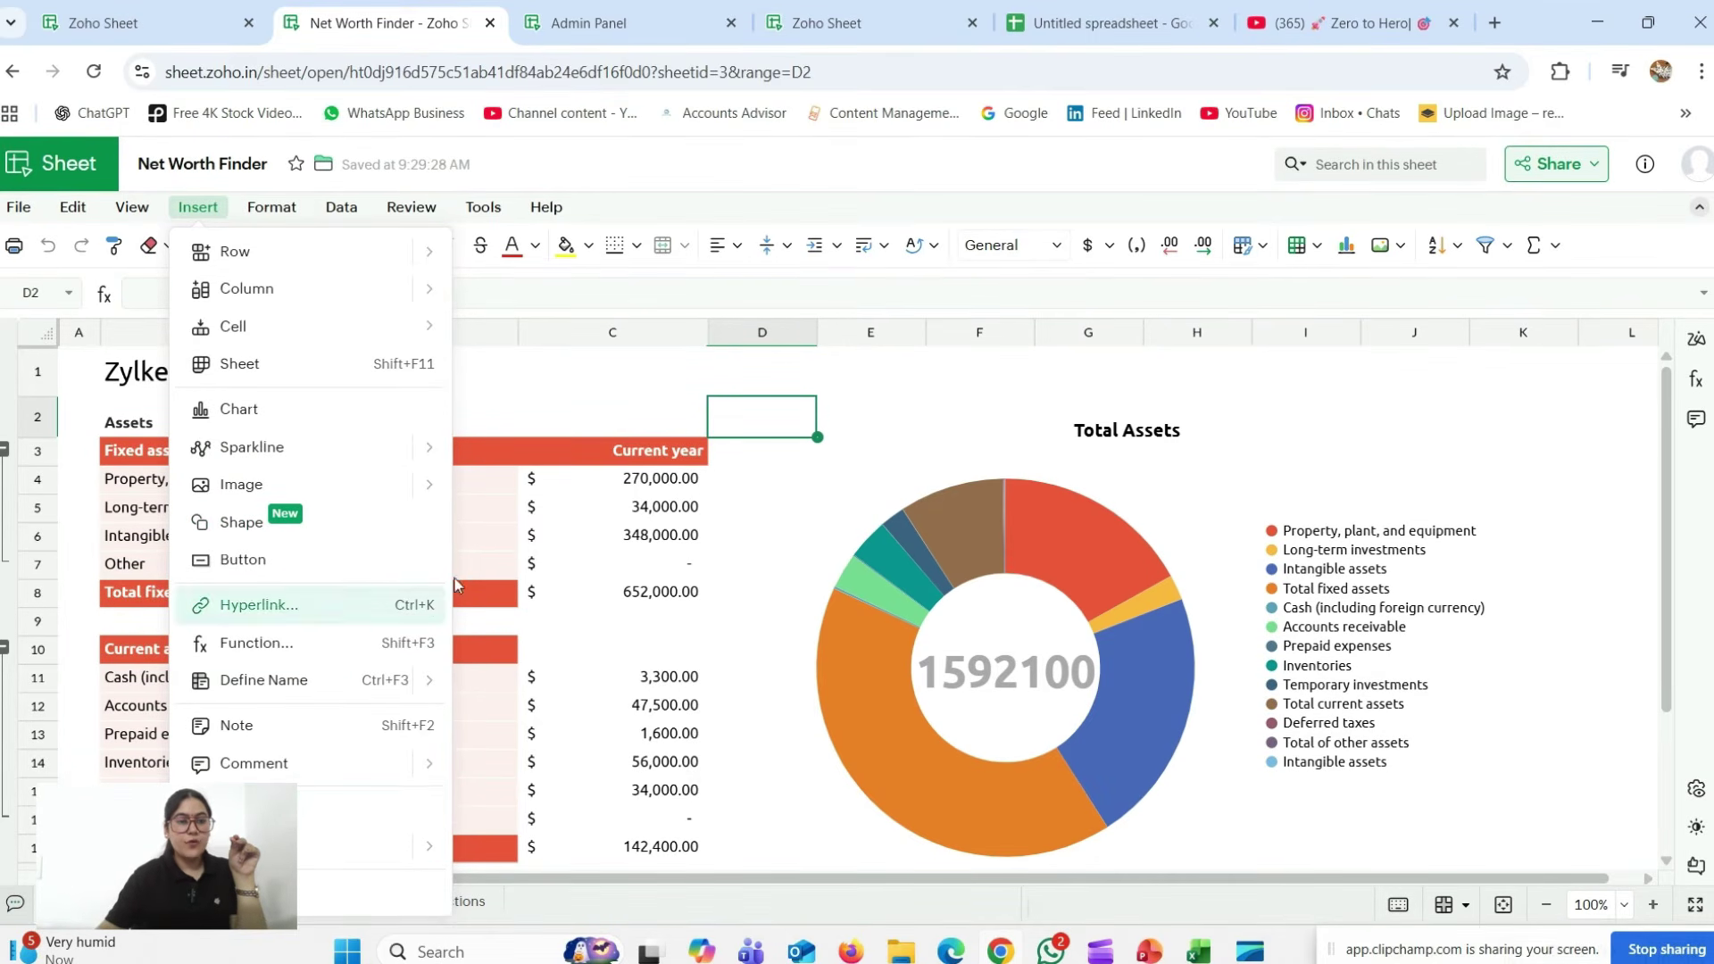
# - Select the Zylker Inc. title in B1 and browse the Format menu options
pyautogui.click(547, 391)
pyautogui.click(271, 207)
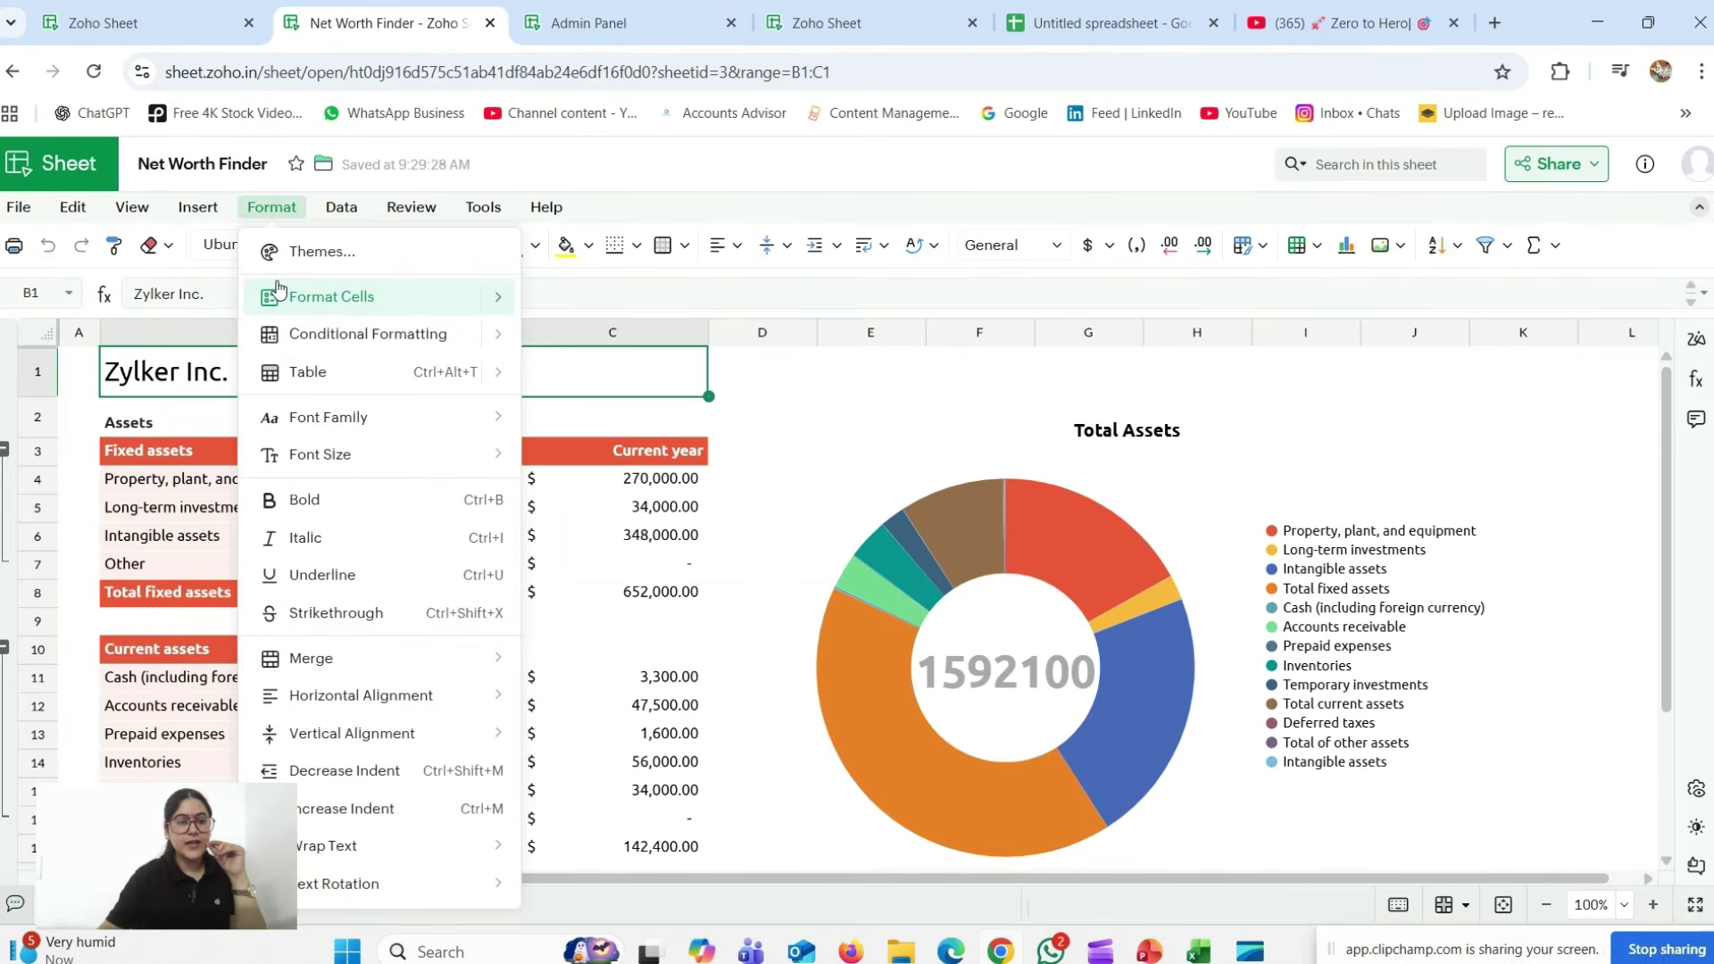
pyautogui.moveTo(314, 302)
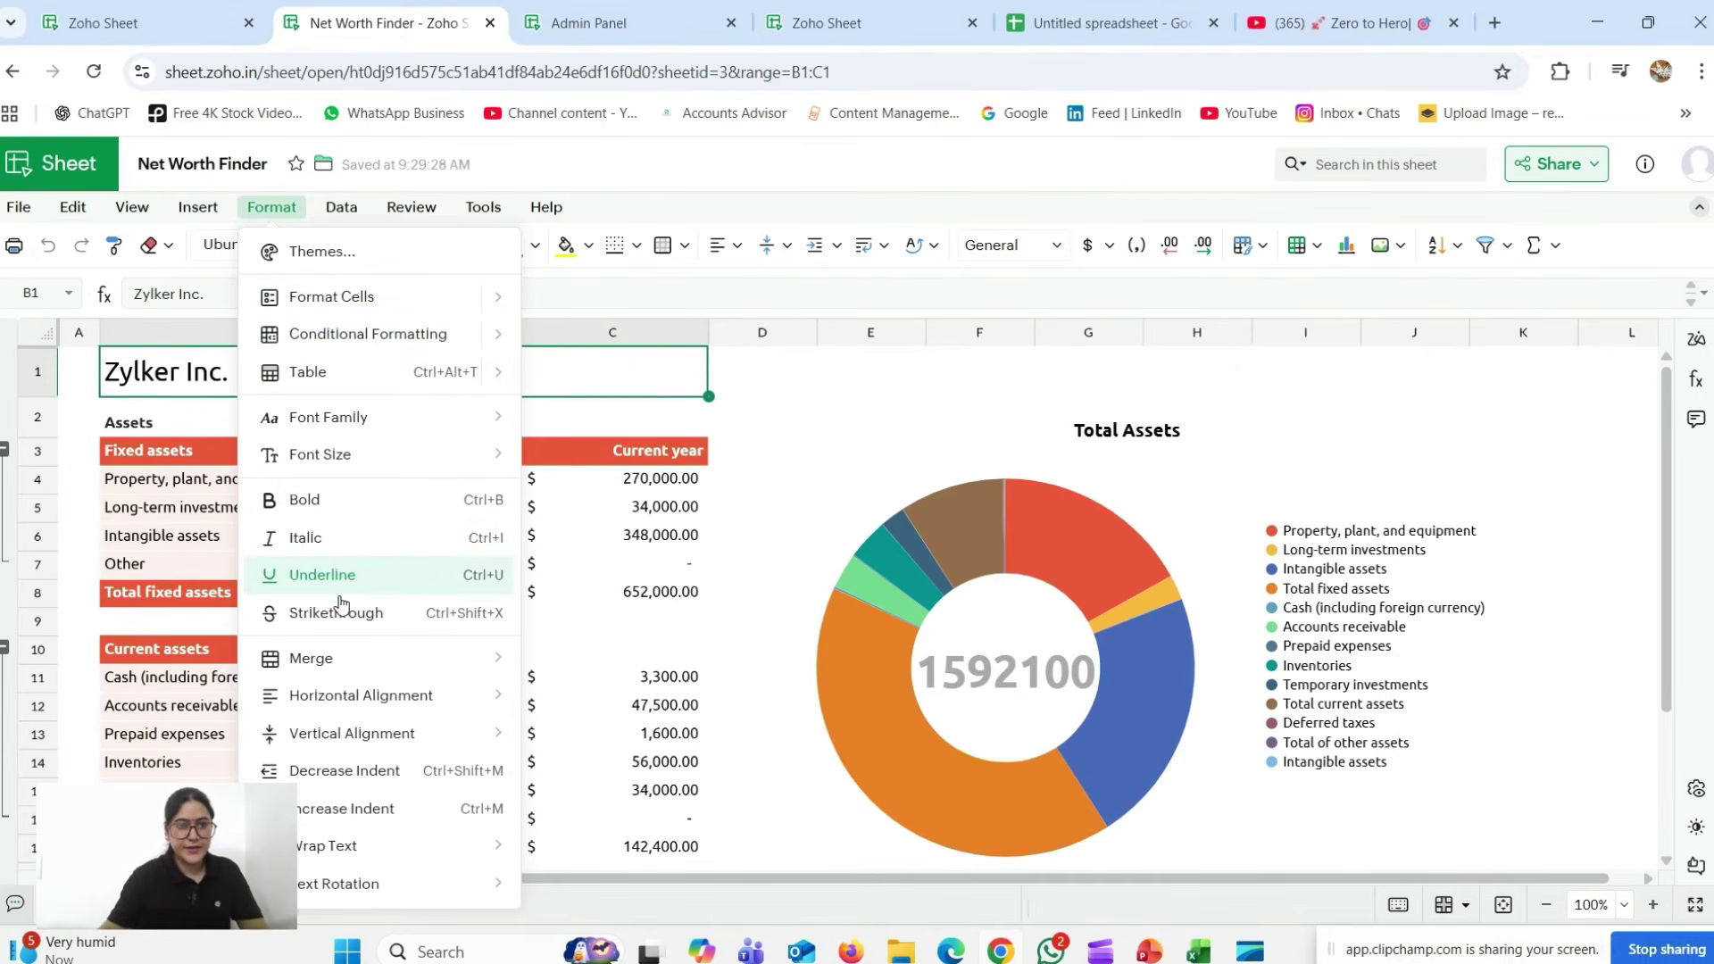
pyautogui.click(362, 212)
# - Start a new data validation rule from Data > Data Validation
pyautogui.click(358, 211)
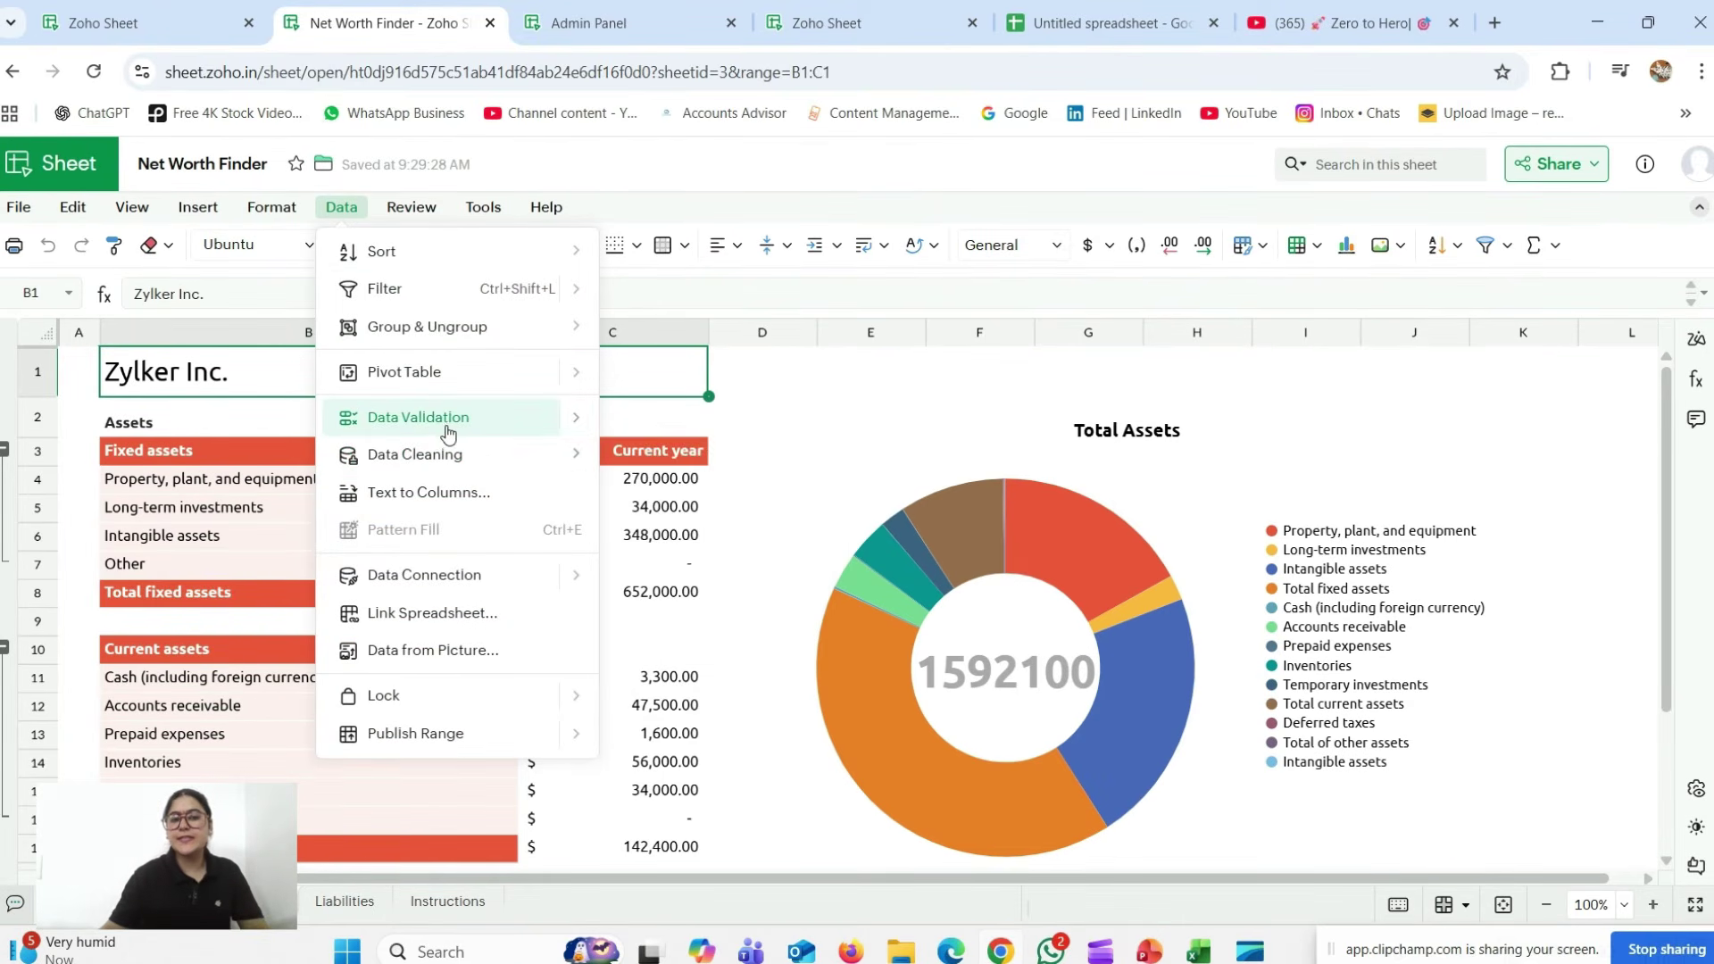
pyautogui.moveTo(447, 429)
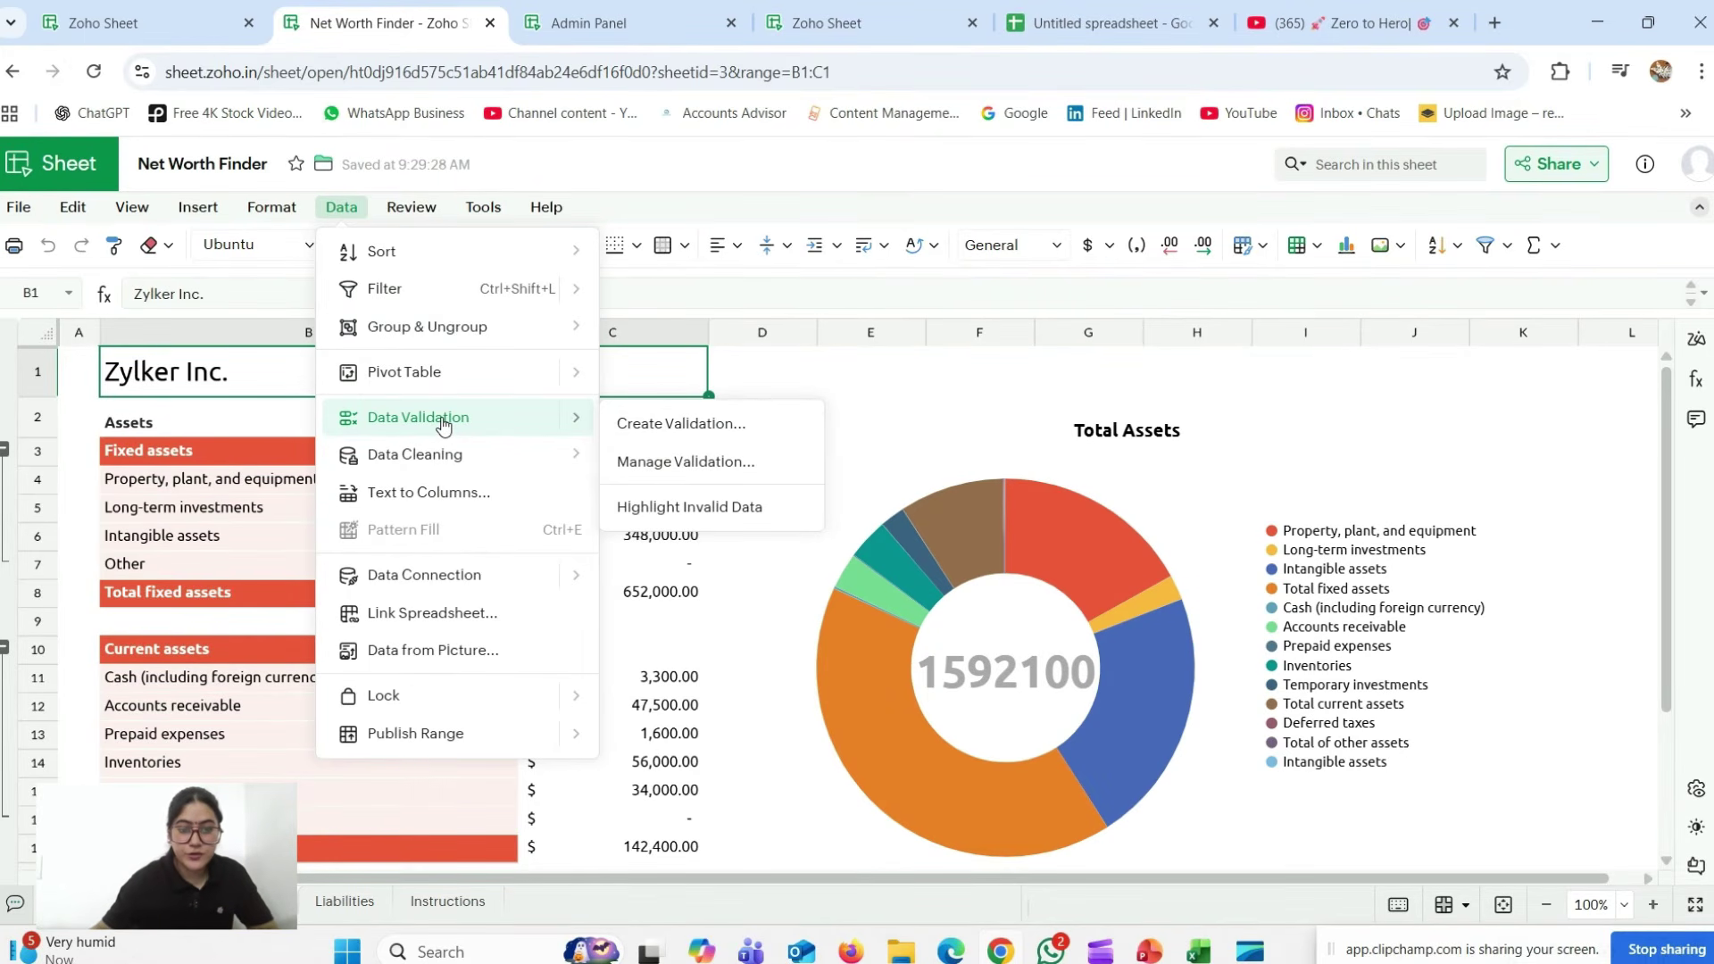
pyautogui.click(661, 418)
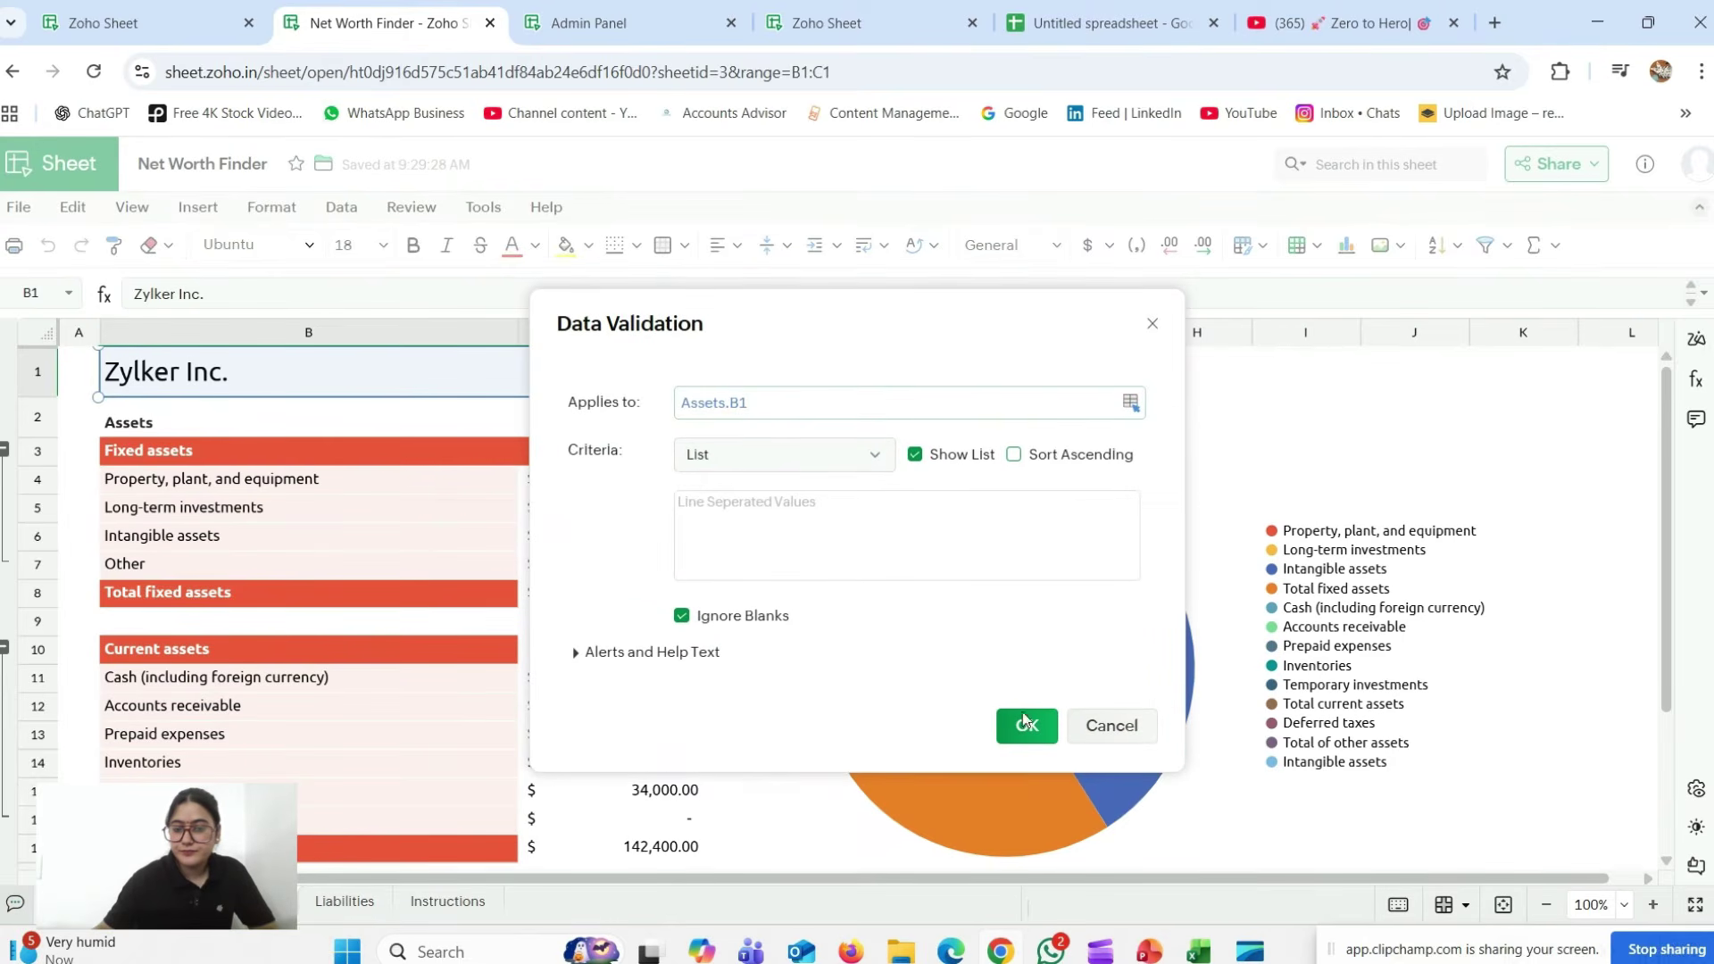
# - Accept the list-type data validation settings for the title and scroll around the sheet
pyautogui.click(1045, 738)
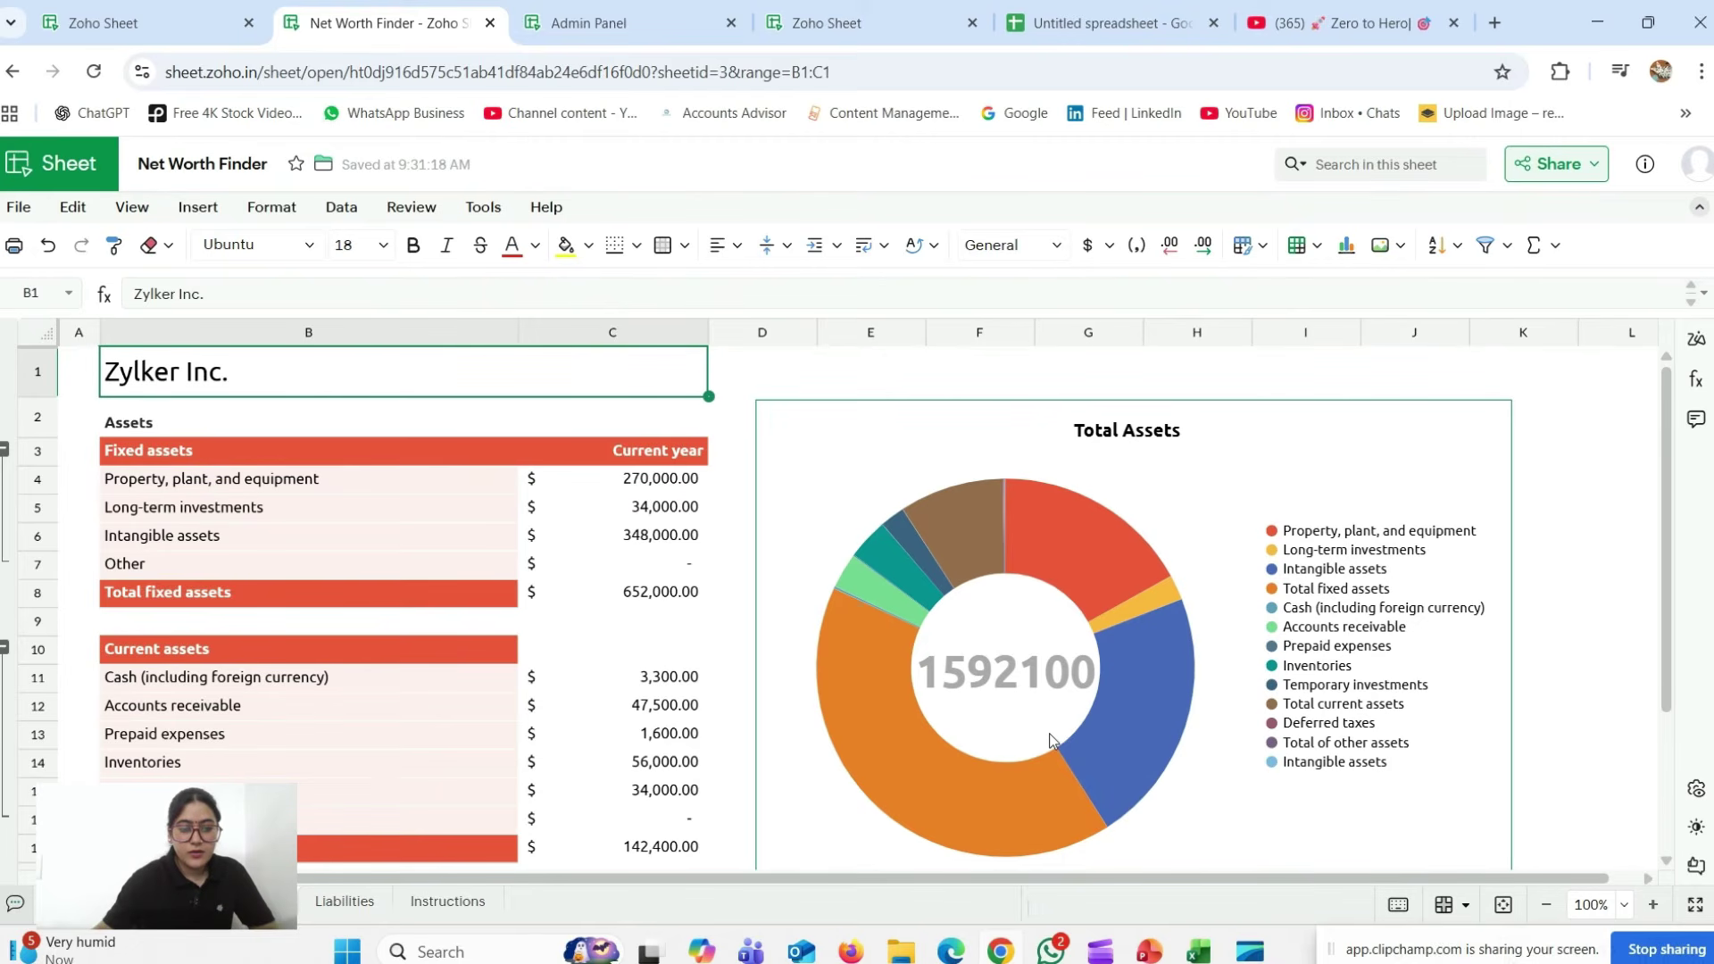
pyautogui.scroll(-5, 356, 768)
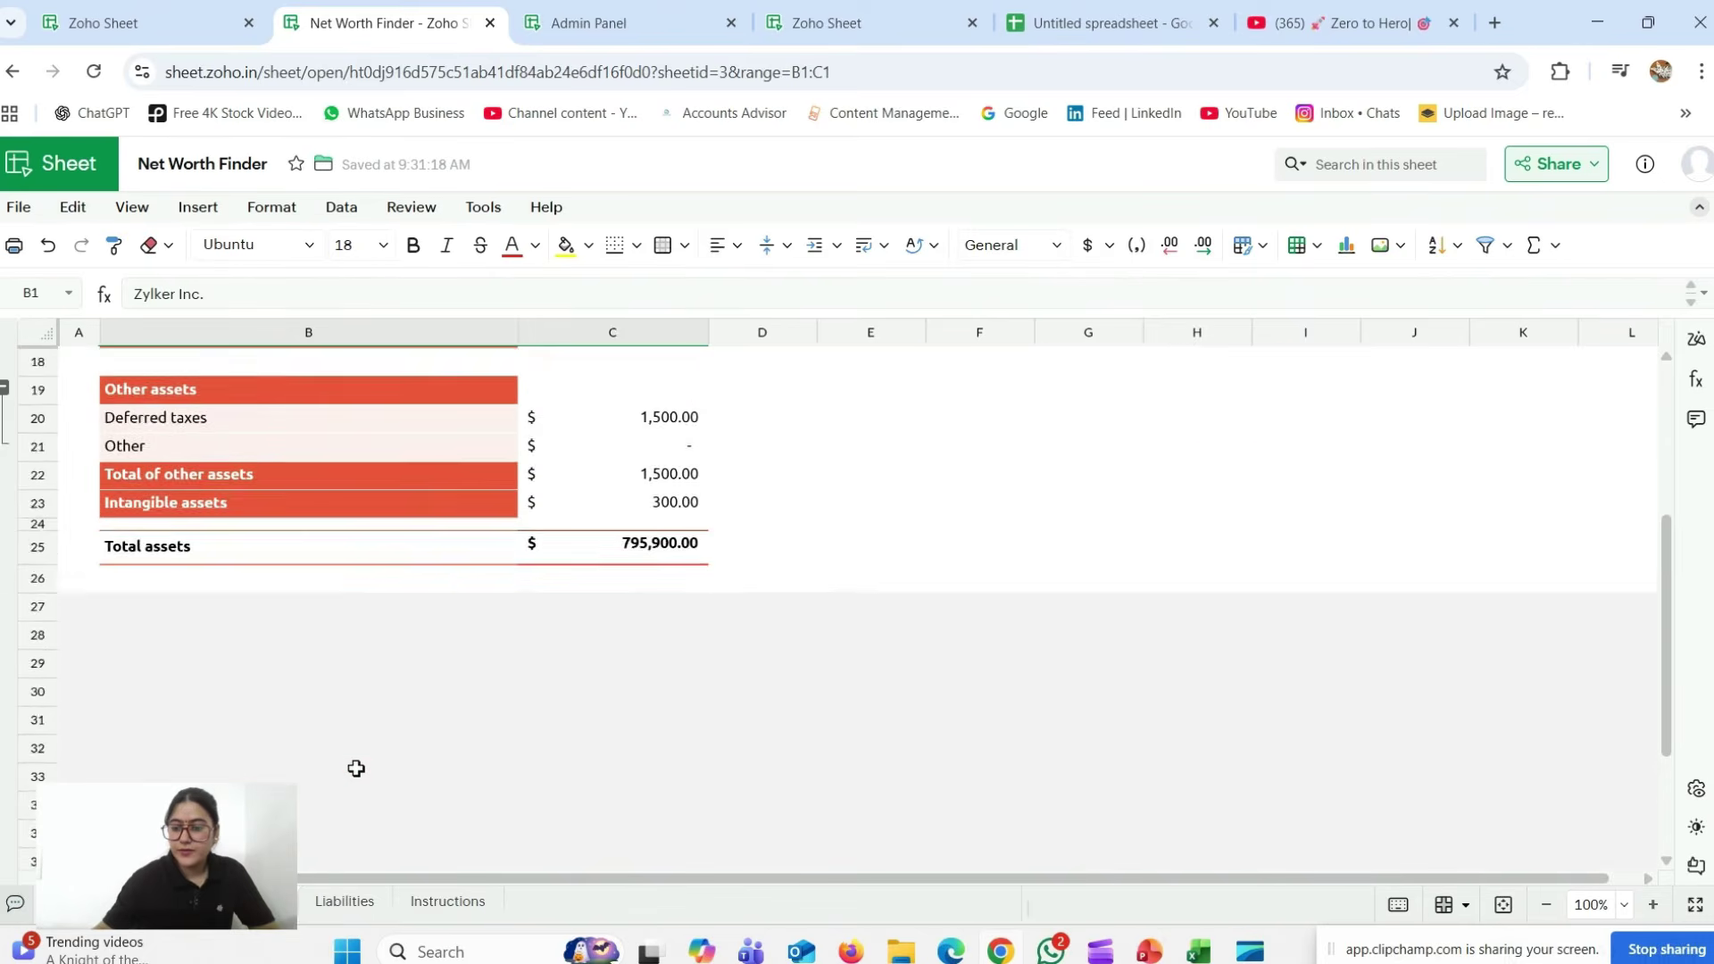
pyautogui.scroll(-3, 357, 769)
pyautogui.scroll(10, 357, 768)
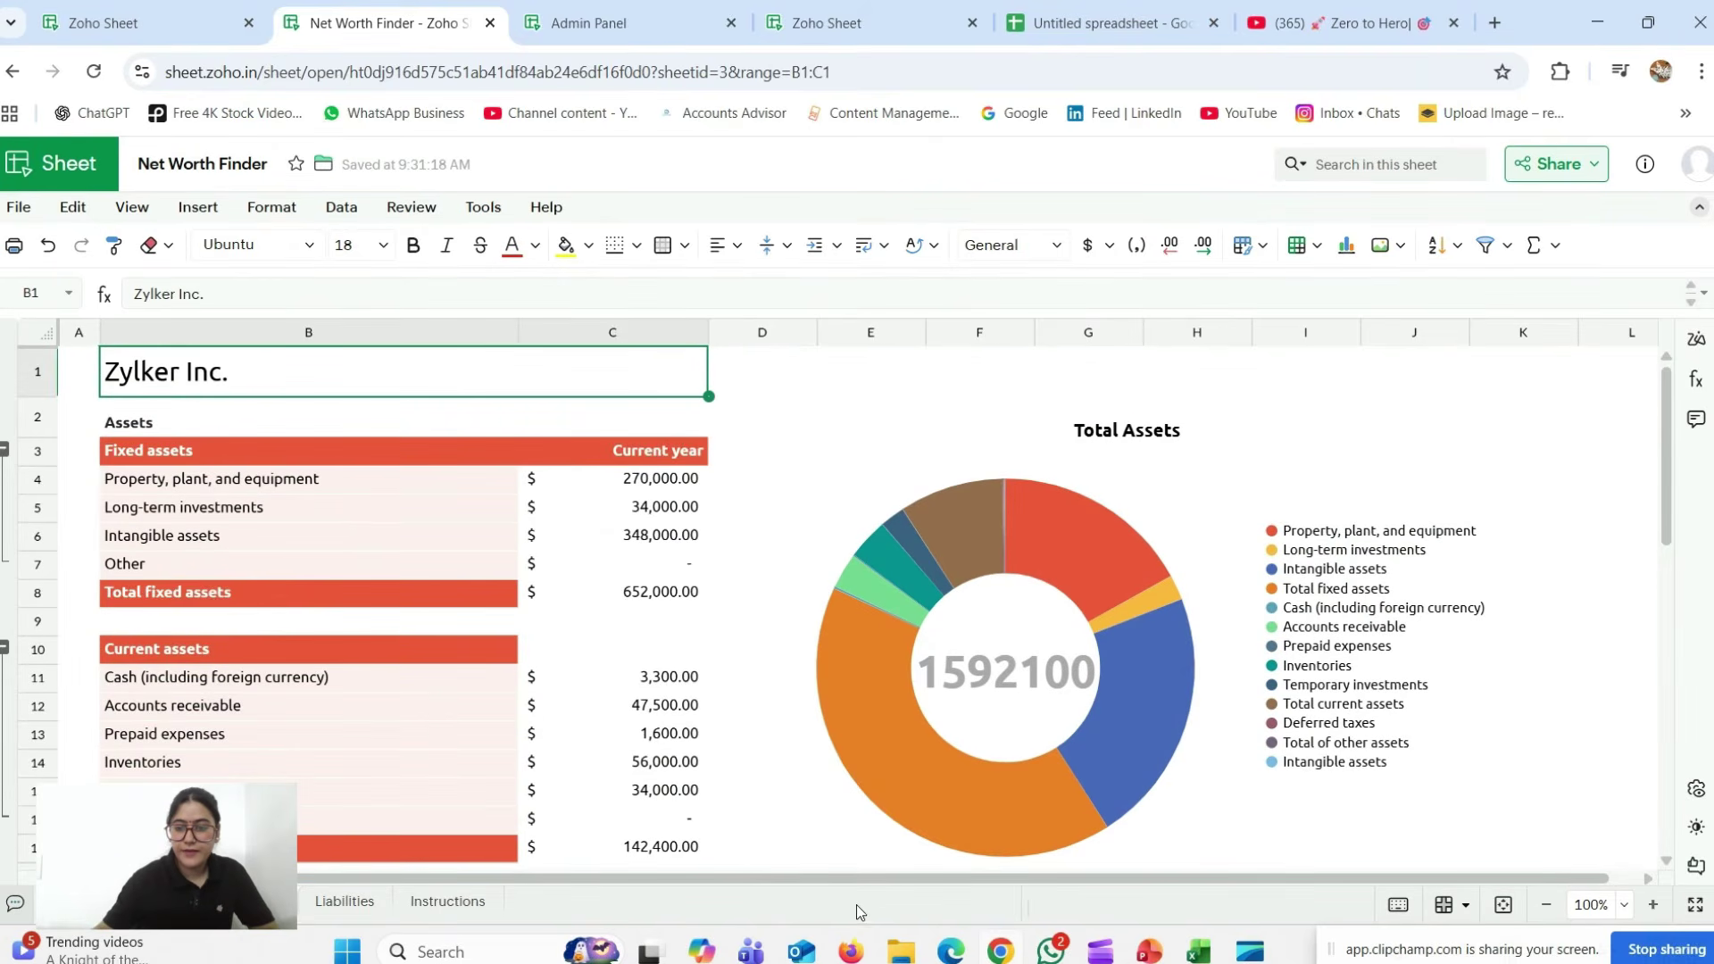
pyautogui.hscroll(1, 1023, 885)
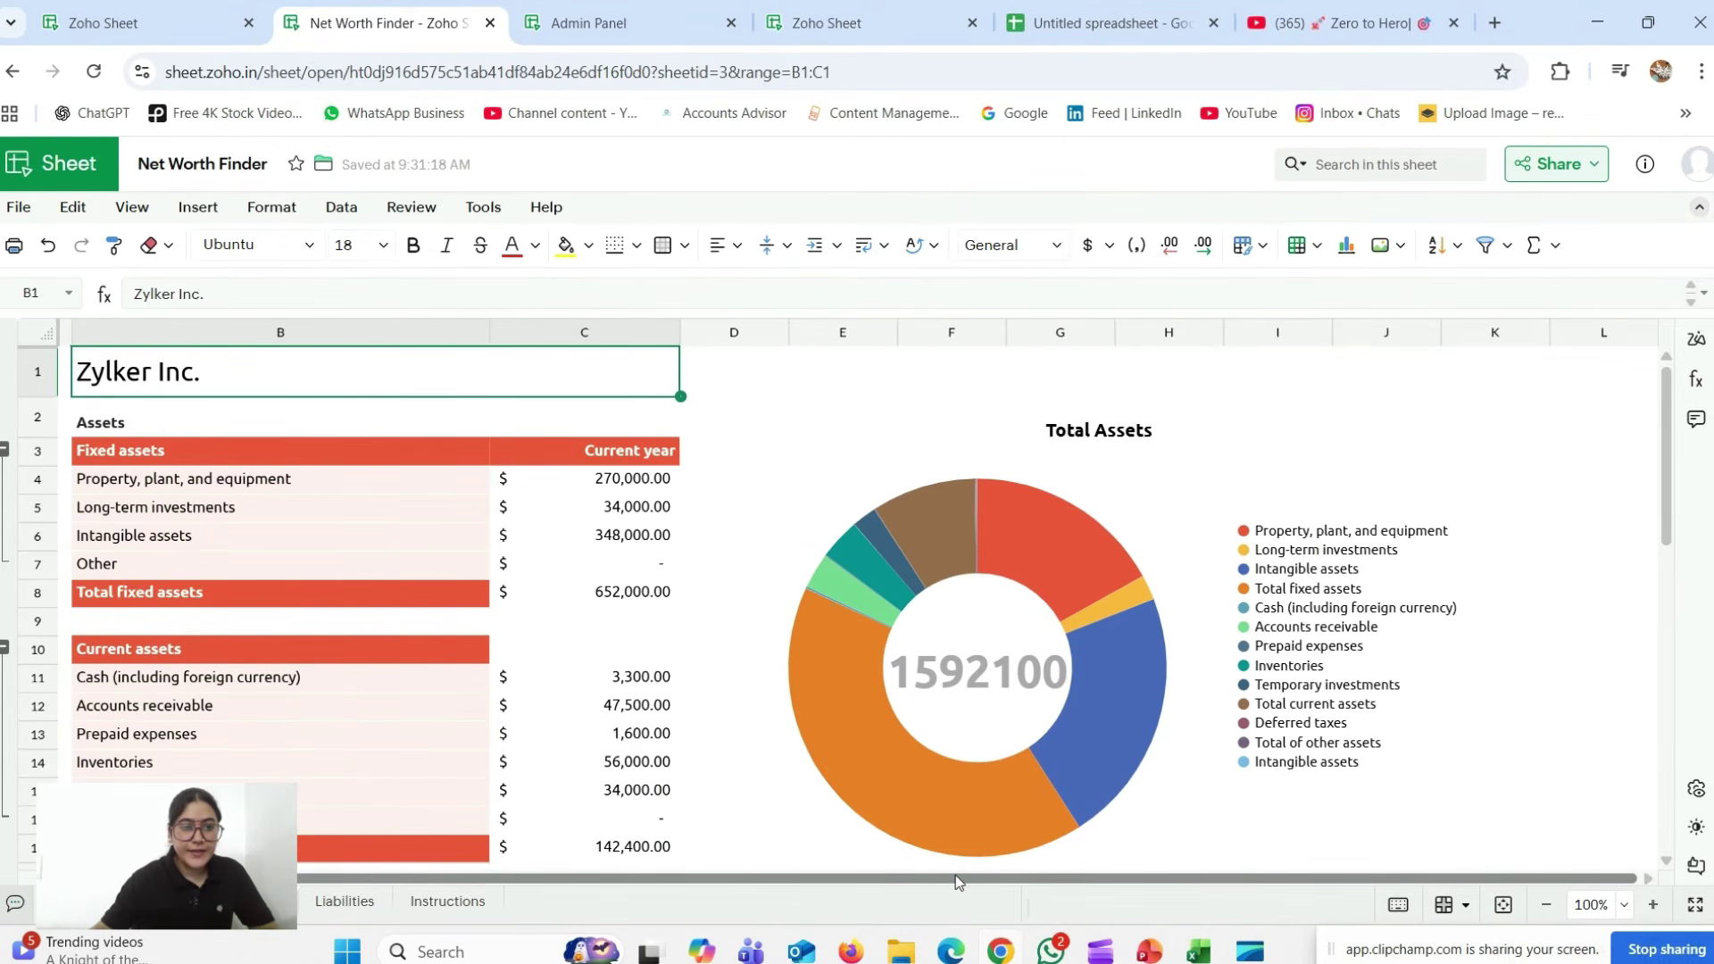
# - Browse the Data menu's Data Cleaning and Data Connection options, then the Review menu
pyautogui.click(339, 207)
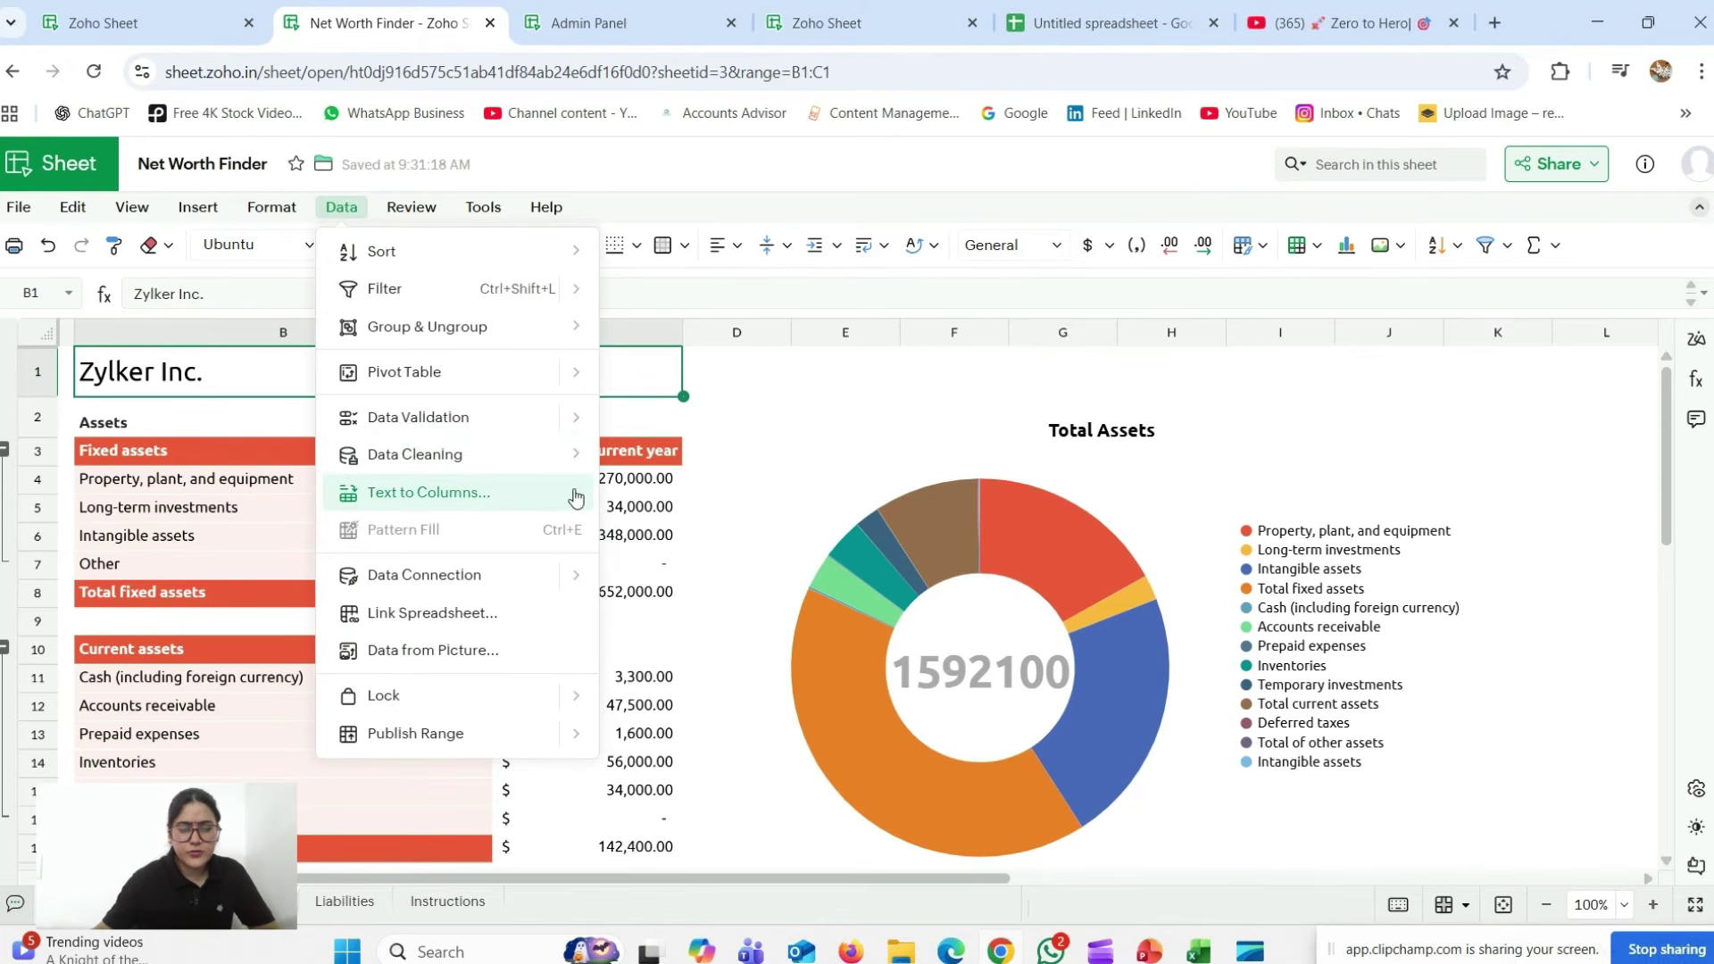
pyautogui.moveTo(571, 455)
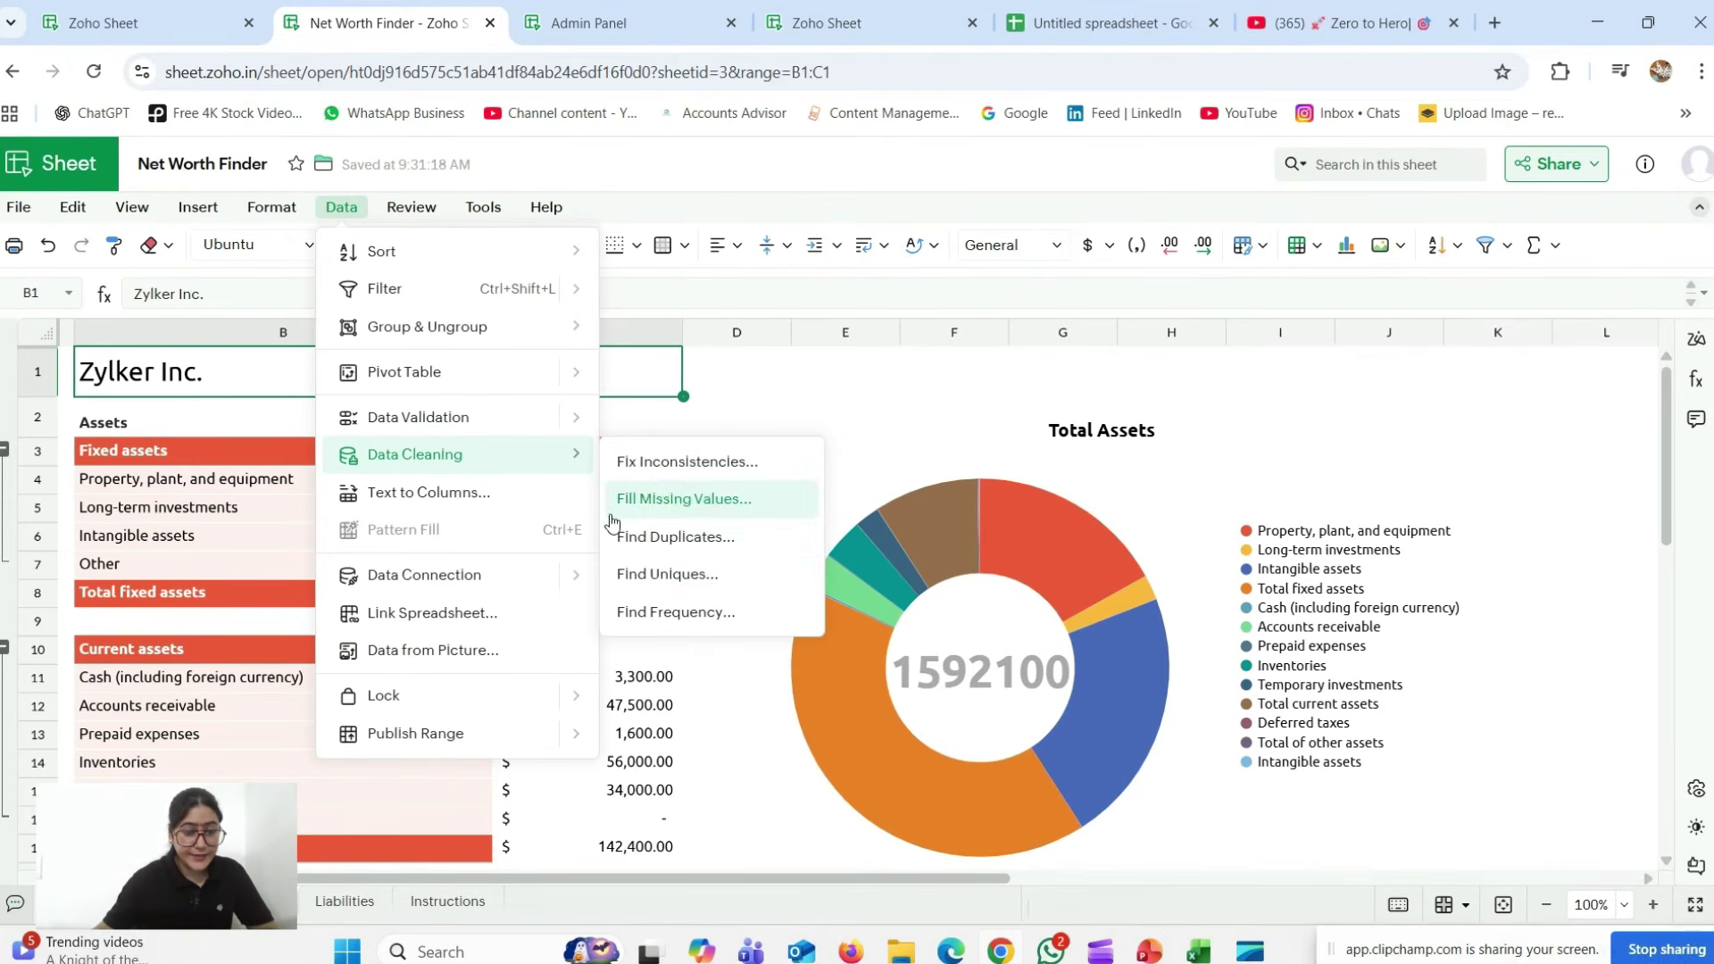
pyautogui.moveTo(469, 582)
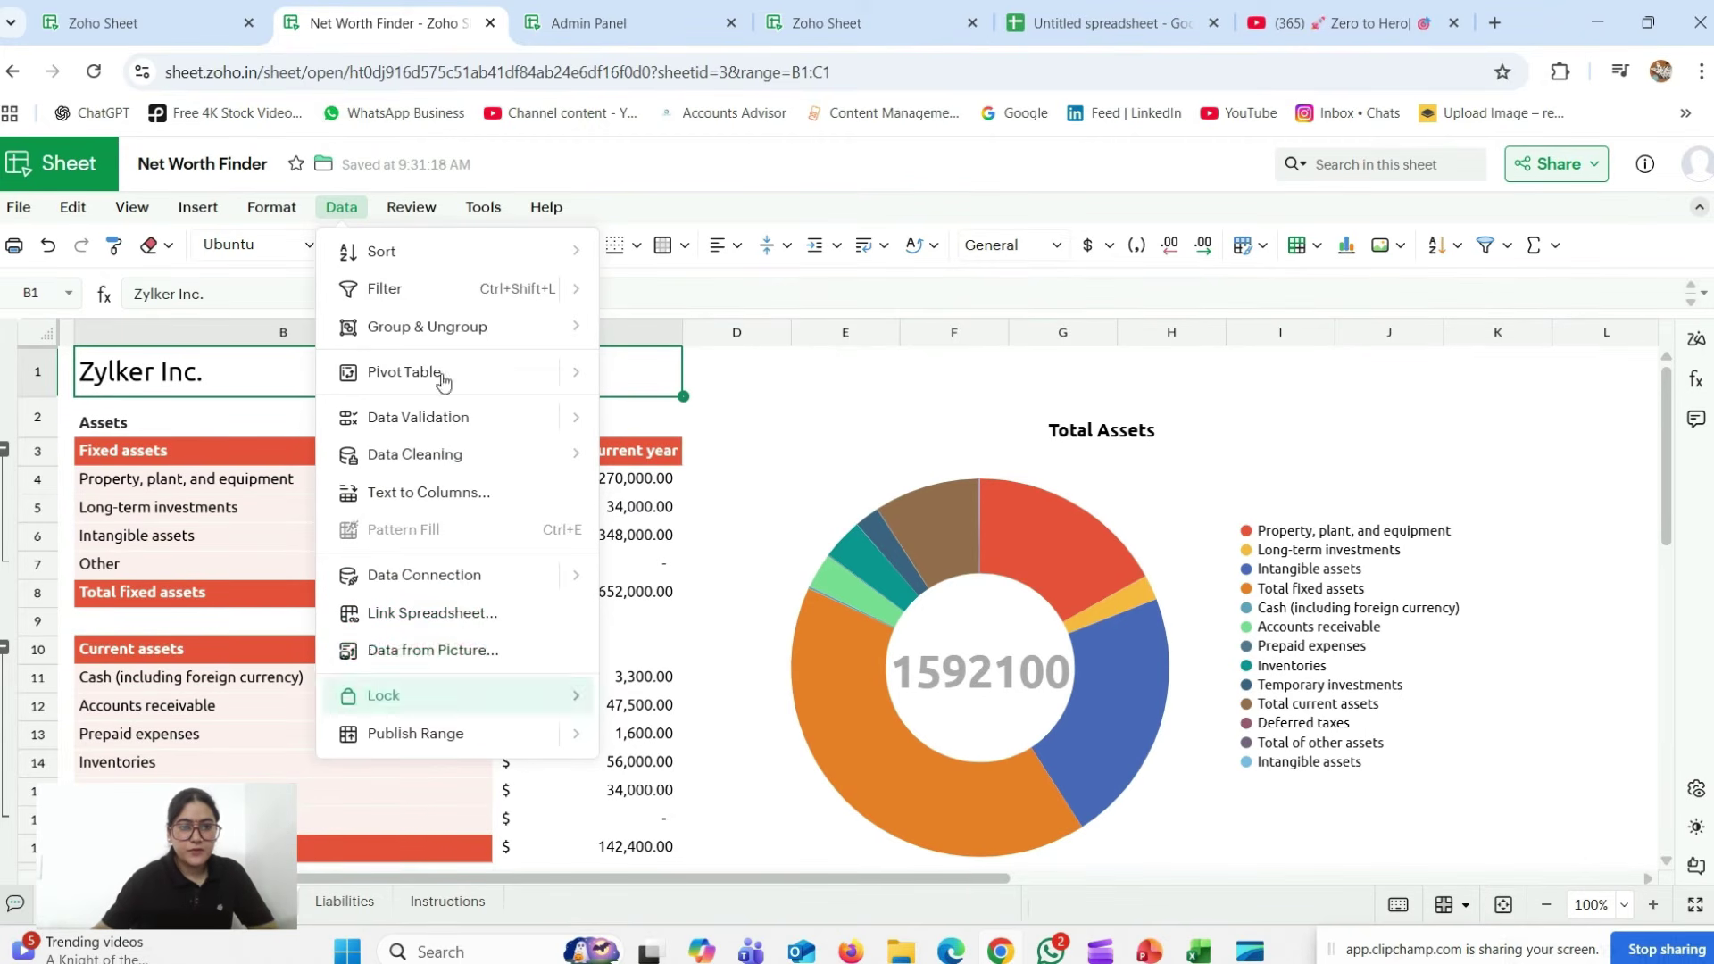
pyautogui.click(425, 219)
pyautogui.click(424, 217)
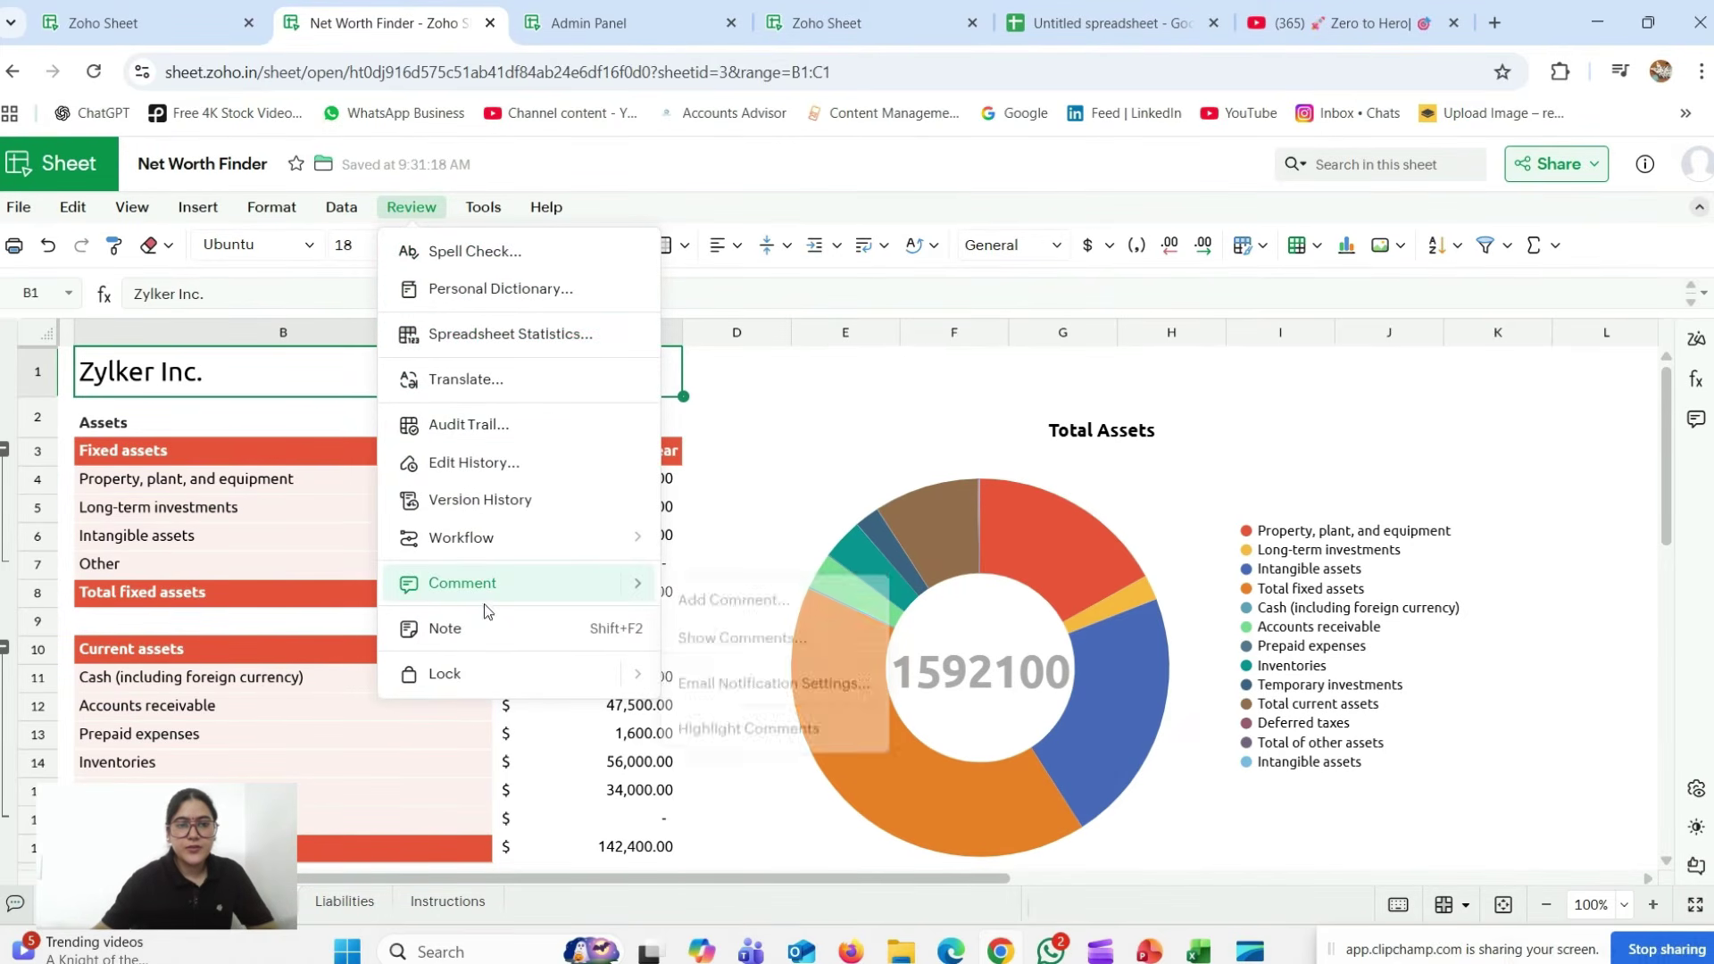
pyautogui.click(498, 212)
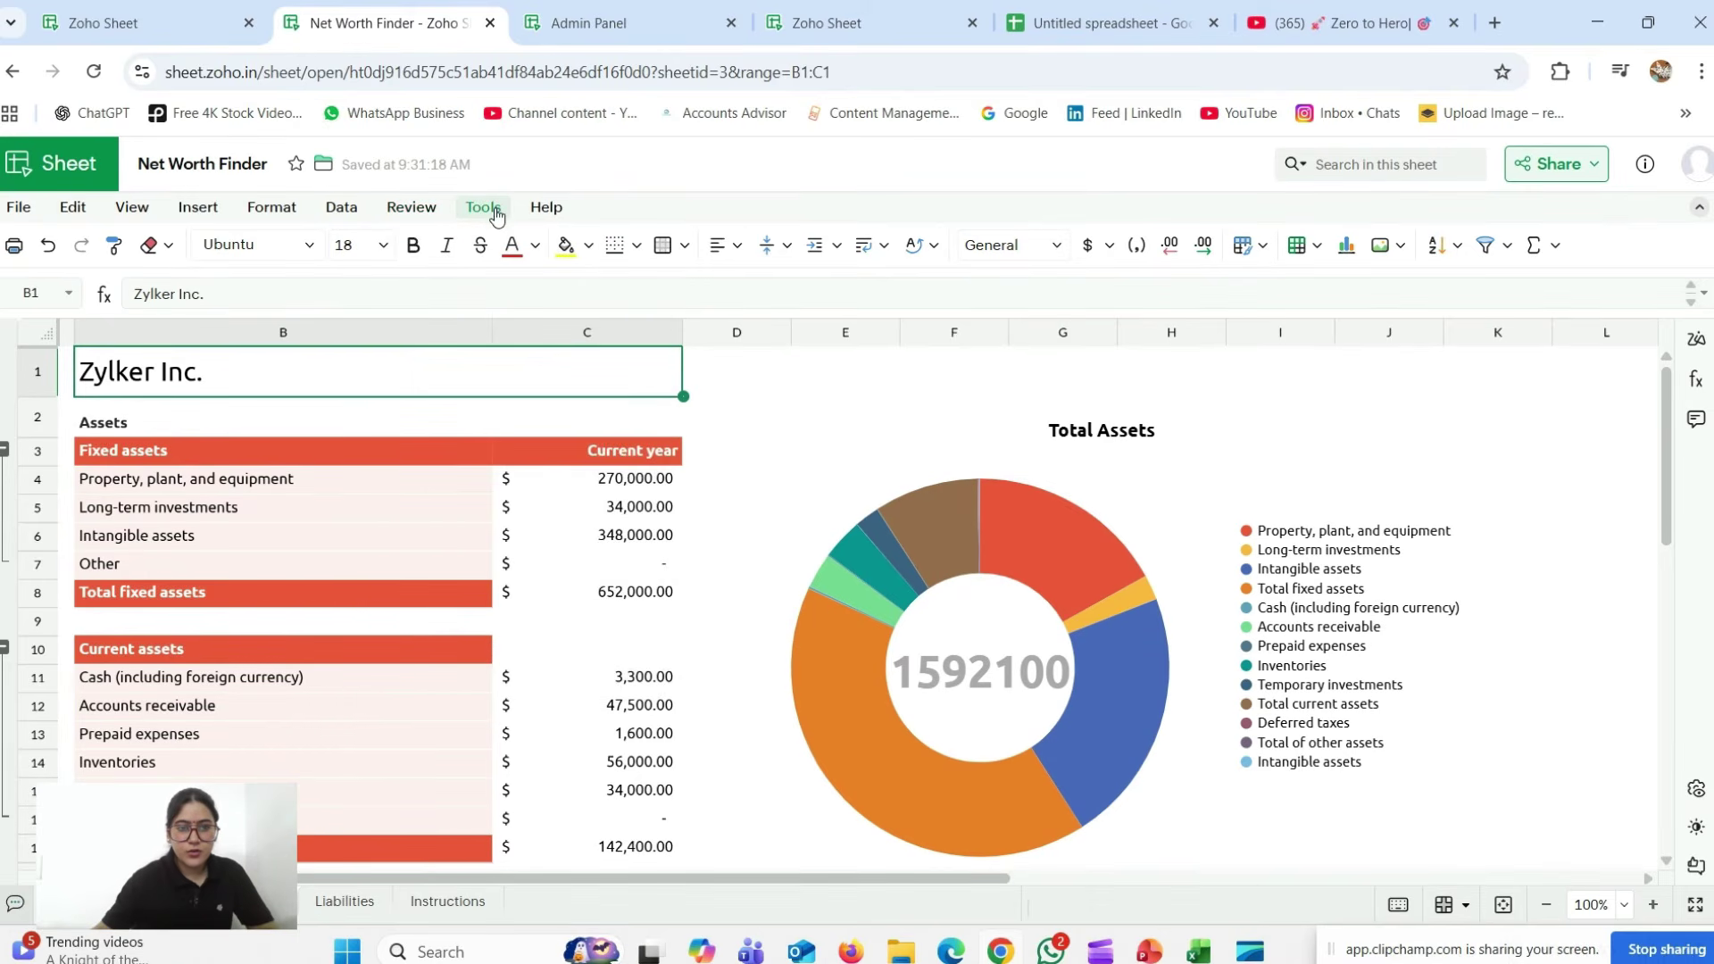
pyautogui.click(497, 215)
pyautogui.moveTo(507, 292)
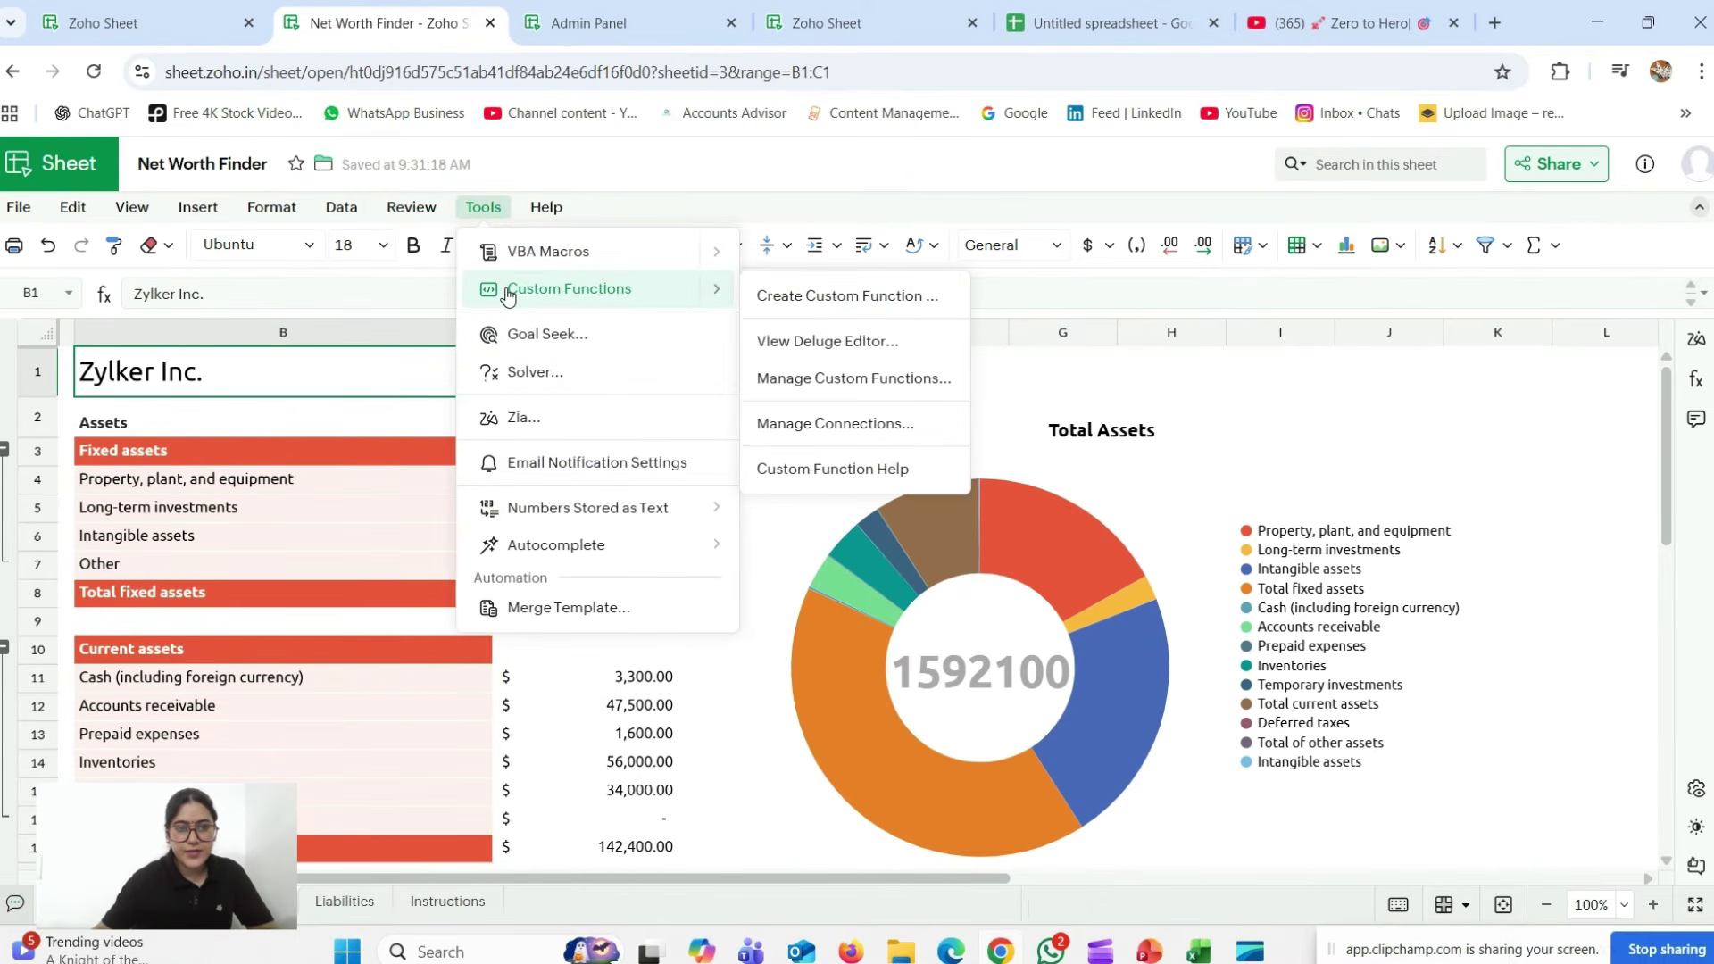
pyautogui.moveTo(548, 264)
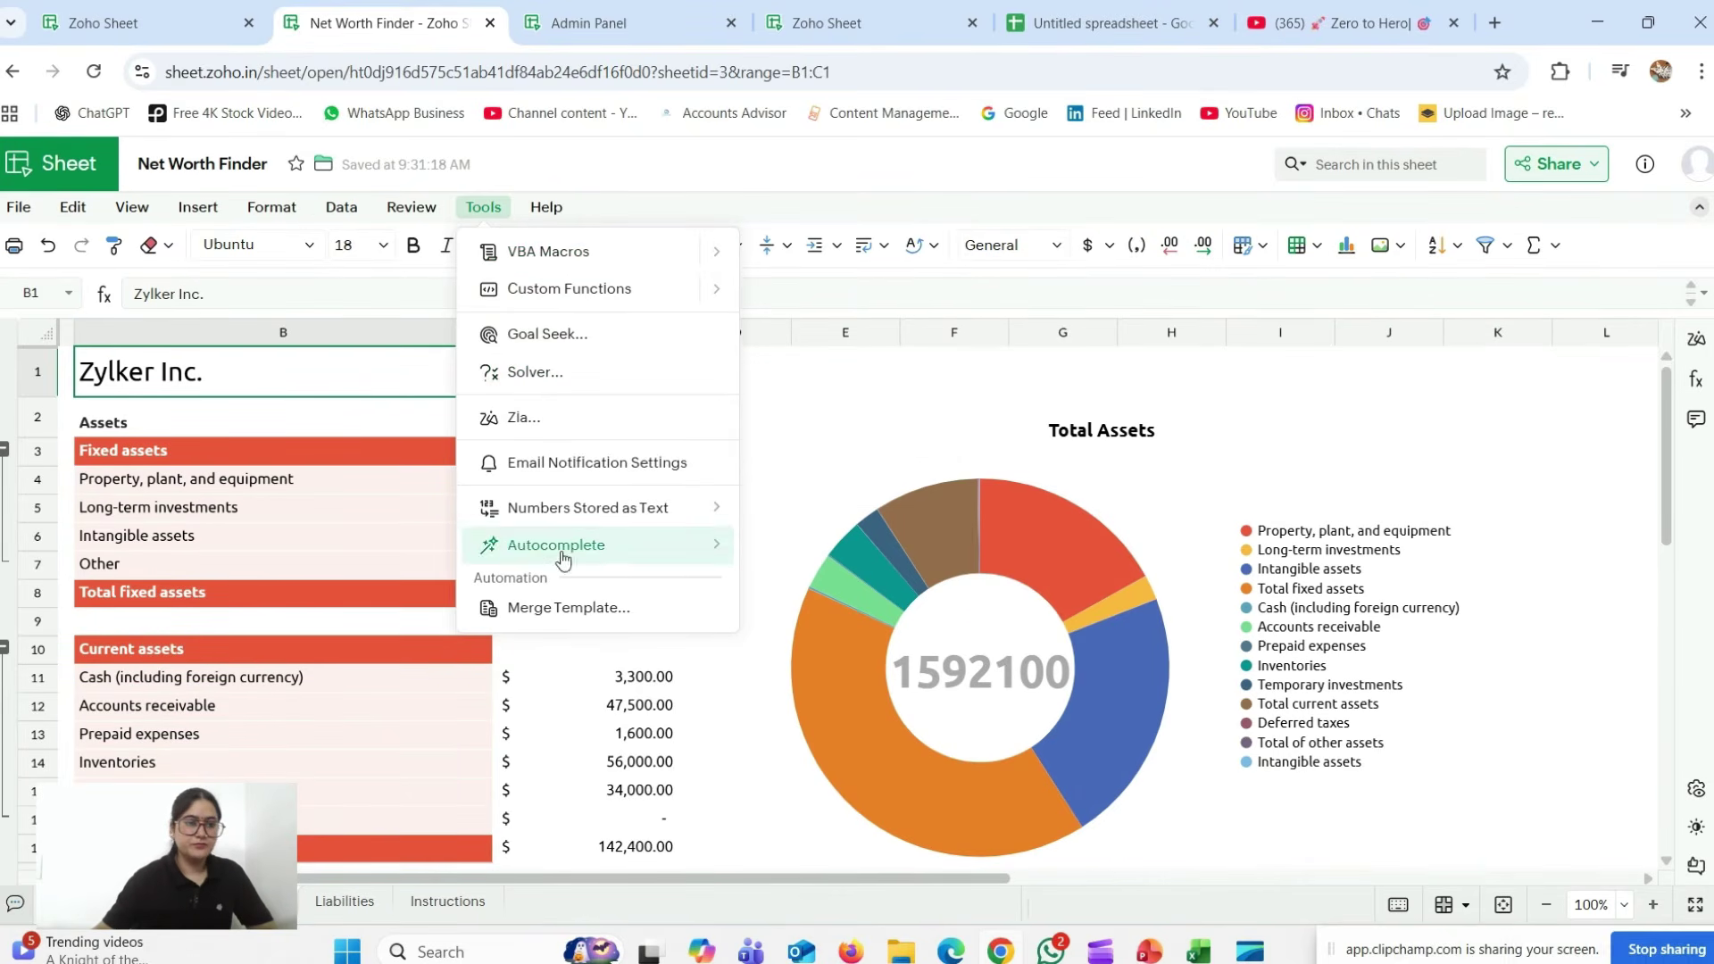
pyautogui.click(781, 372)
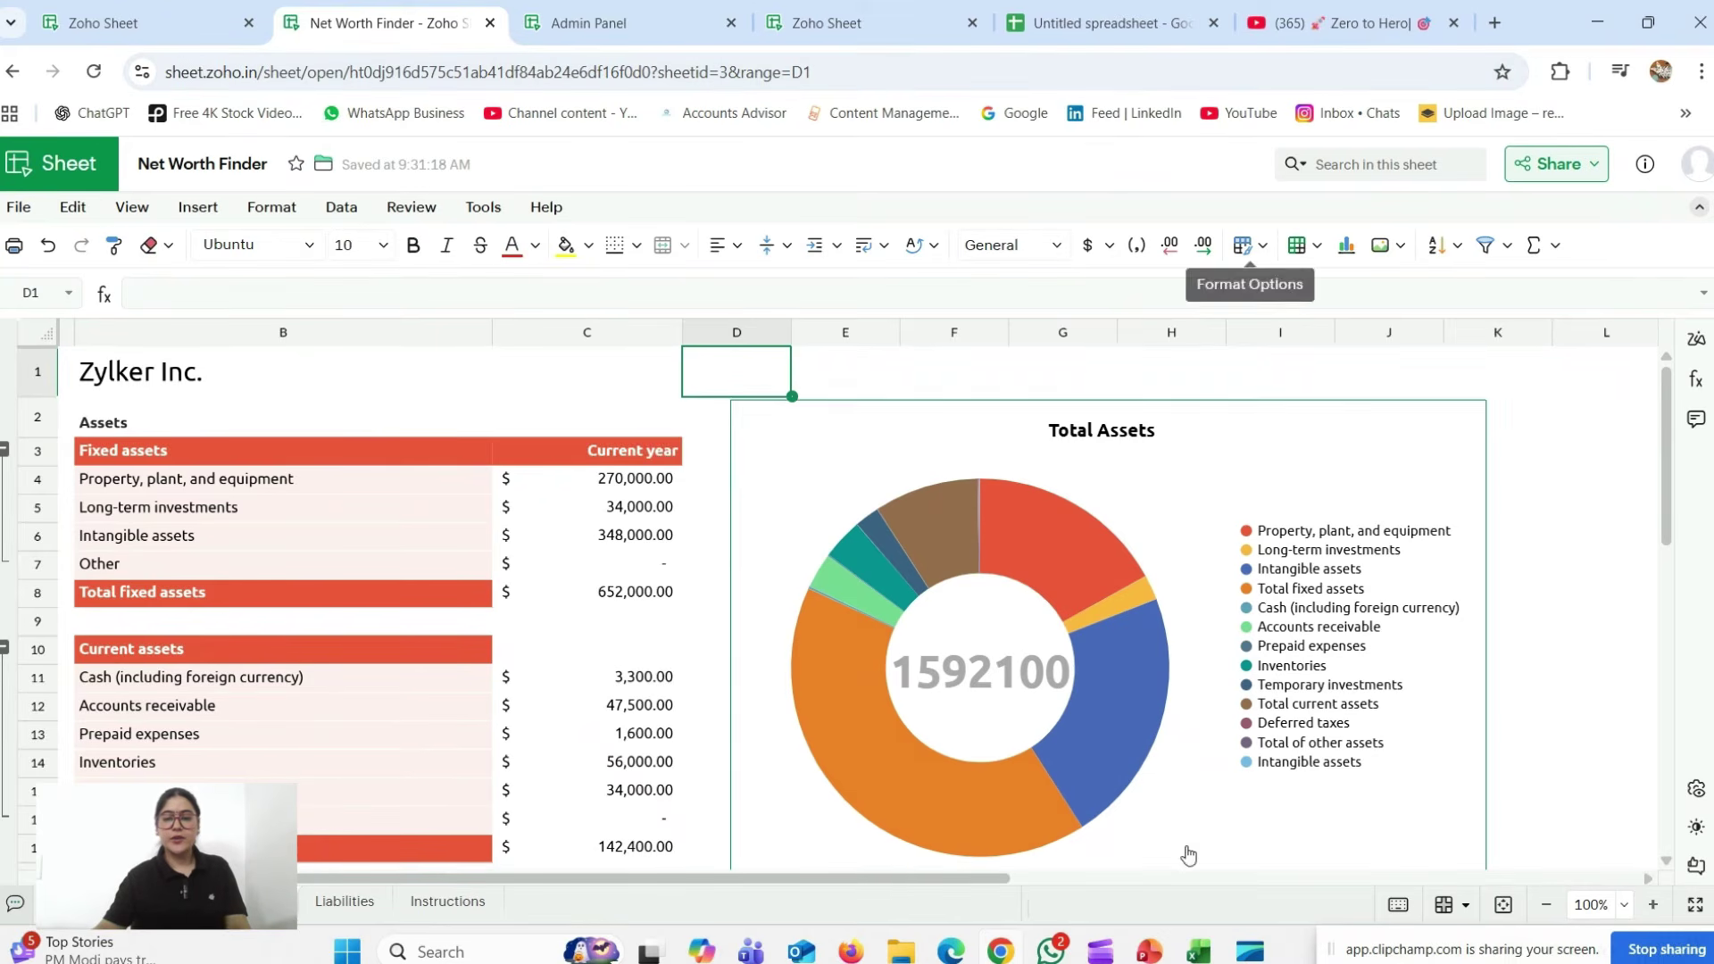
# - Switch to Excel's Student practice workbook, view its Formulas tab, then close Excel
pyautogui.moveTo(1205, 958)
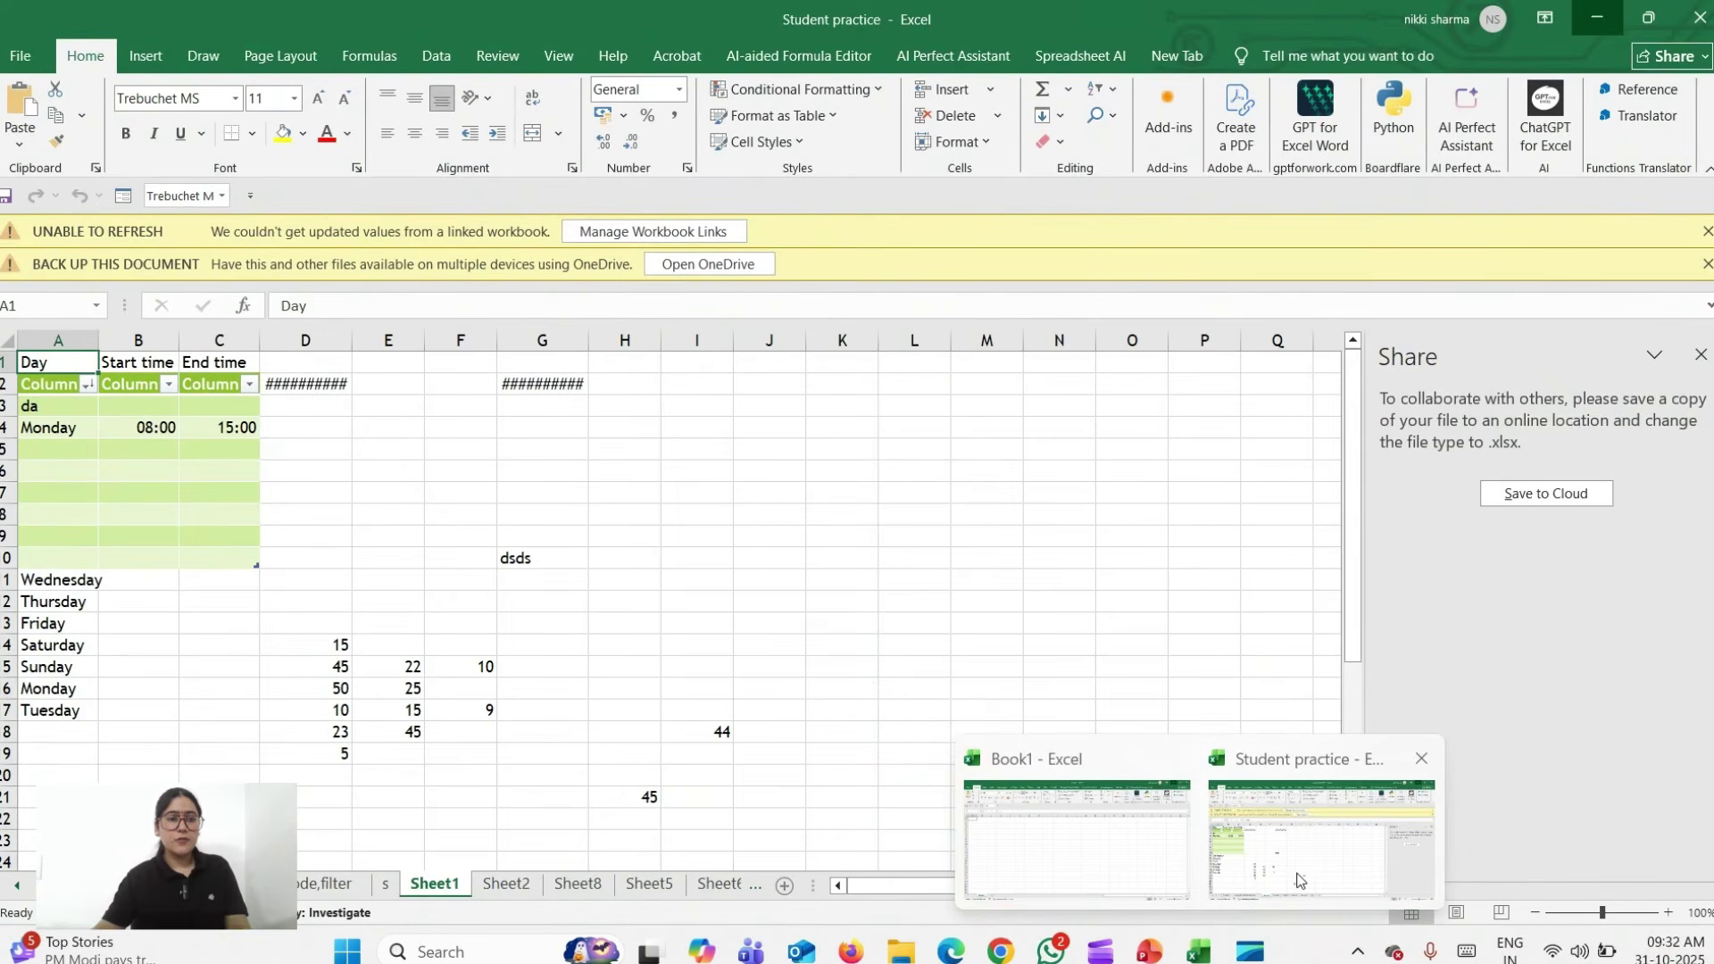
pyautogui.click(1298, 881)
pyautogui.click(368, 56)
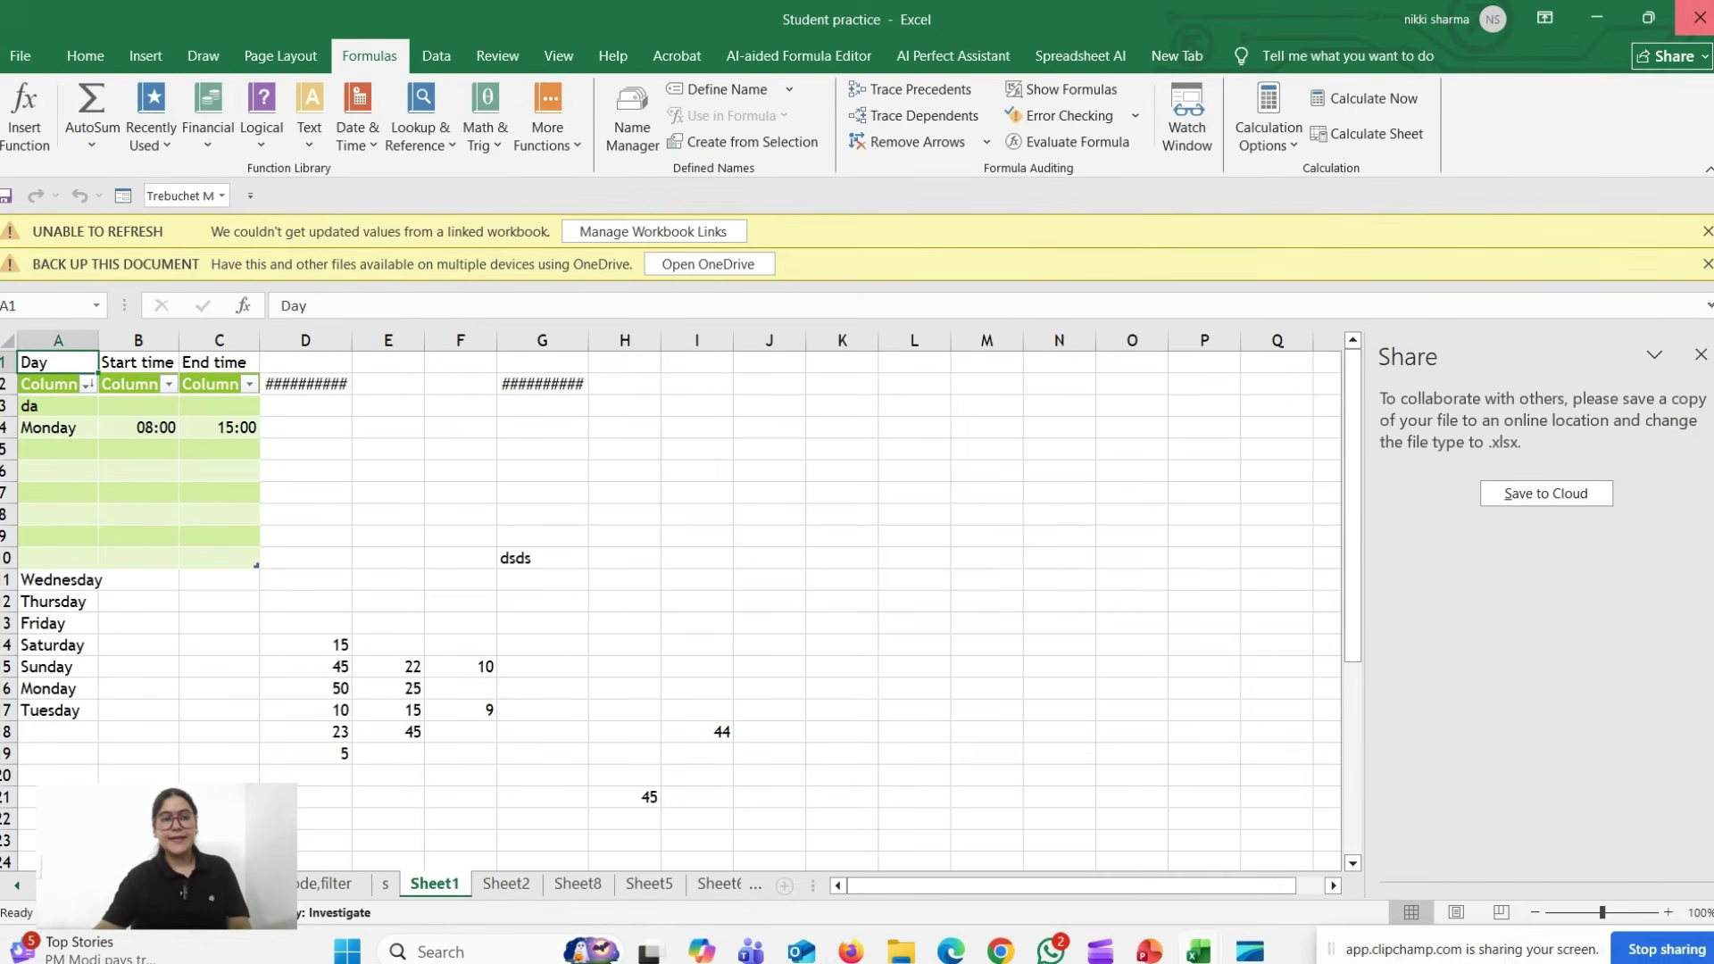
pyautogui.click(1699, 17)
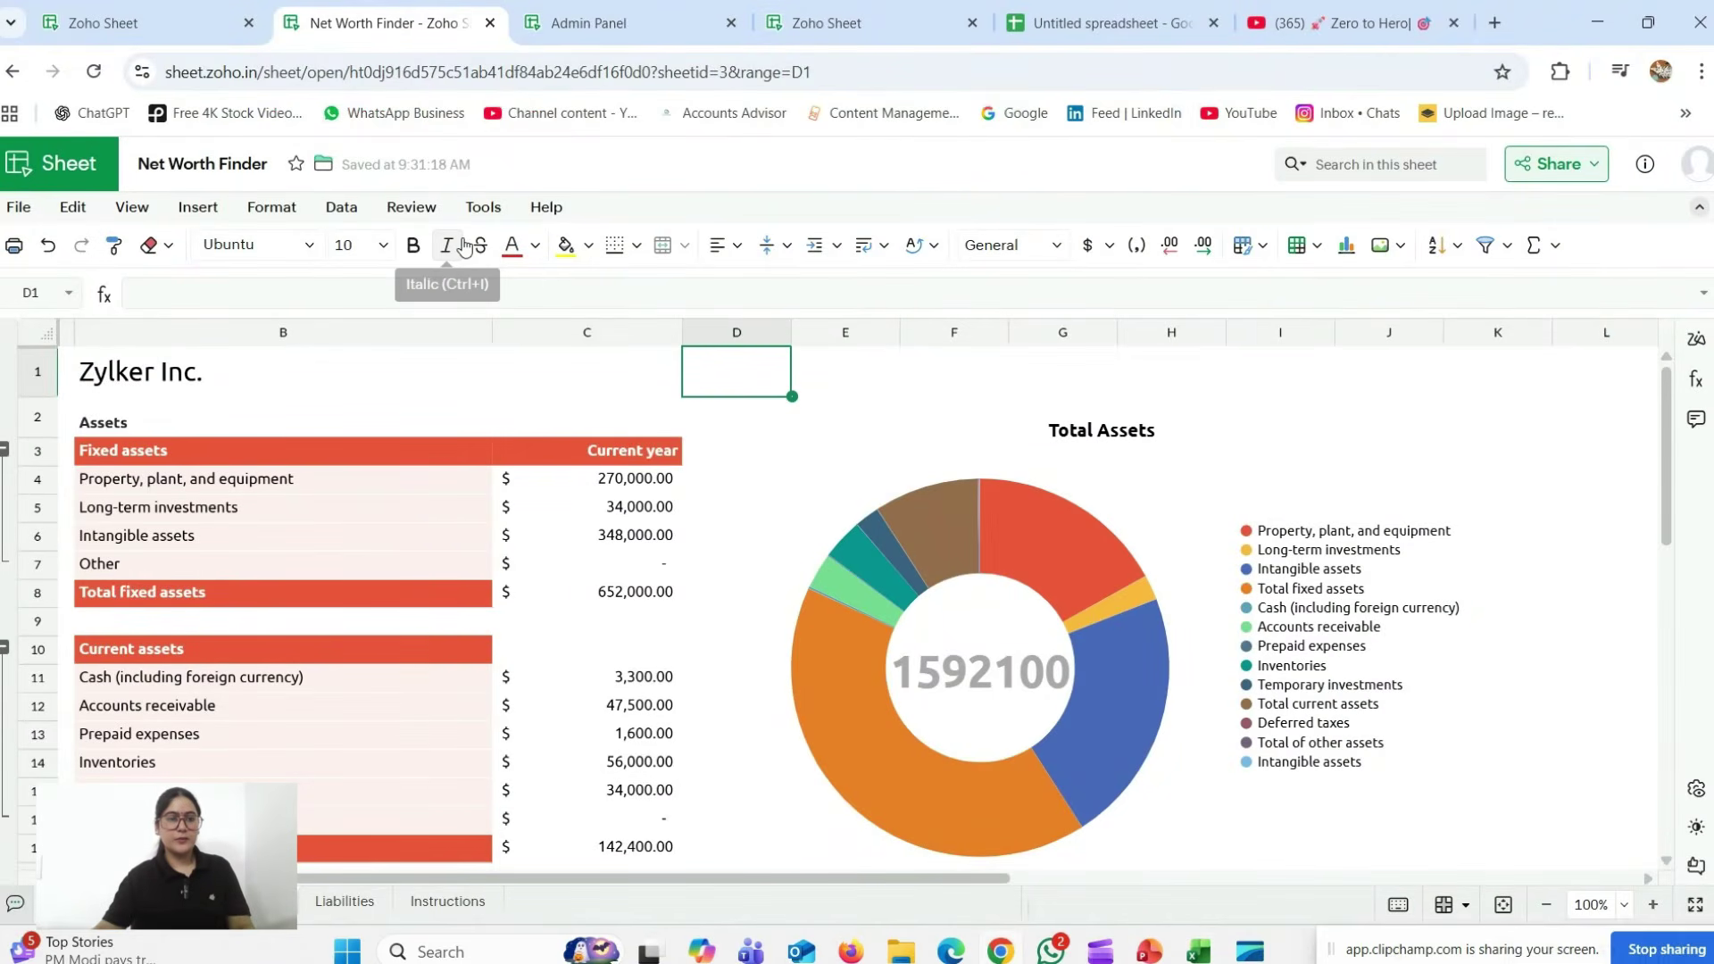
pyautogui.click(303, 218)
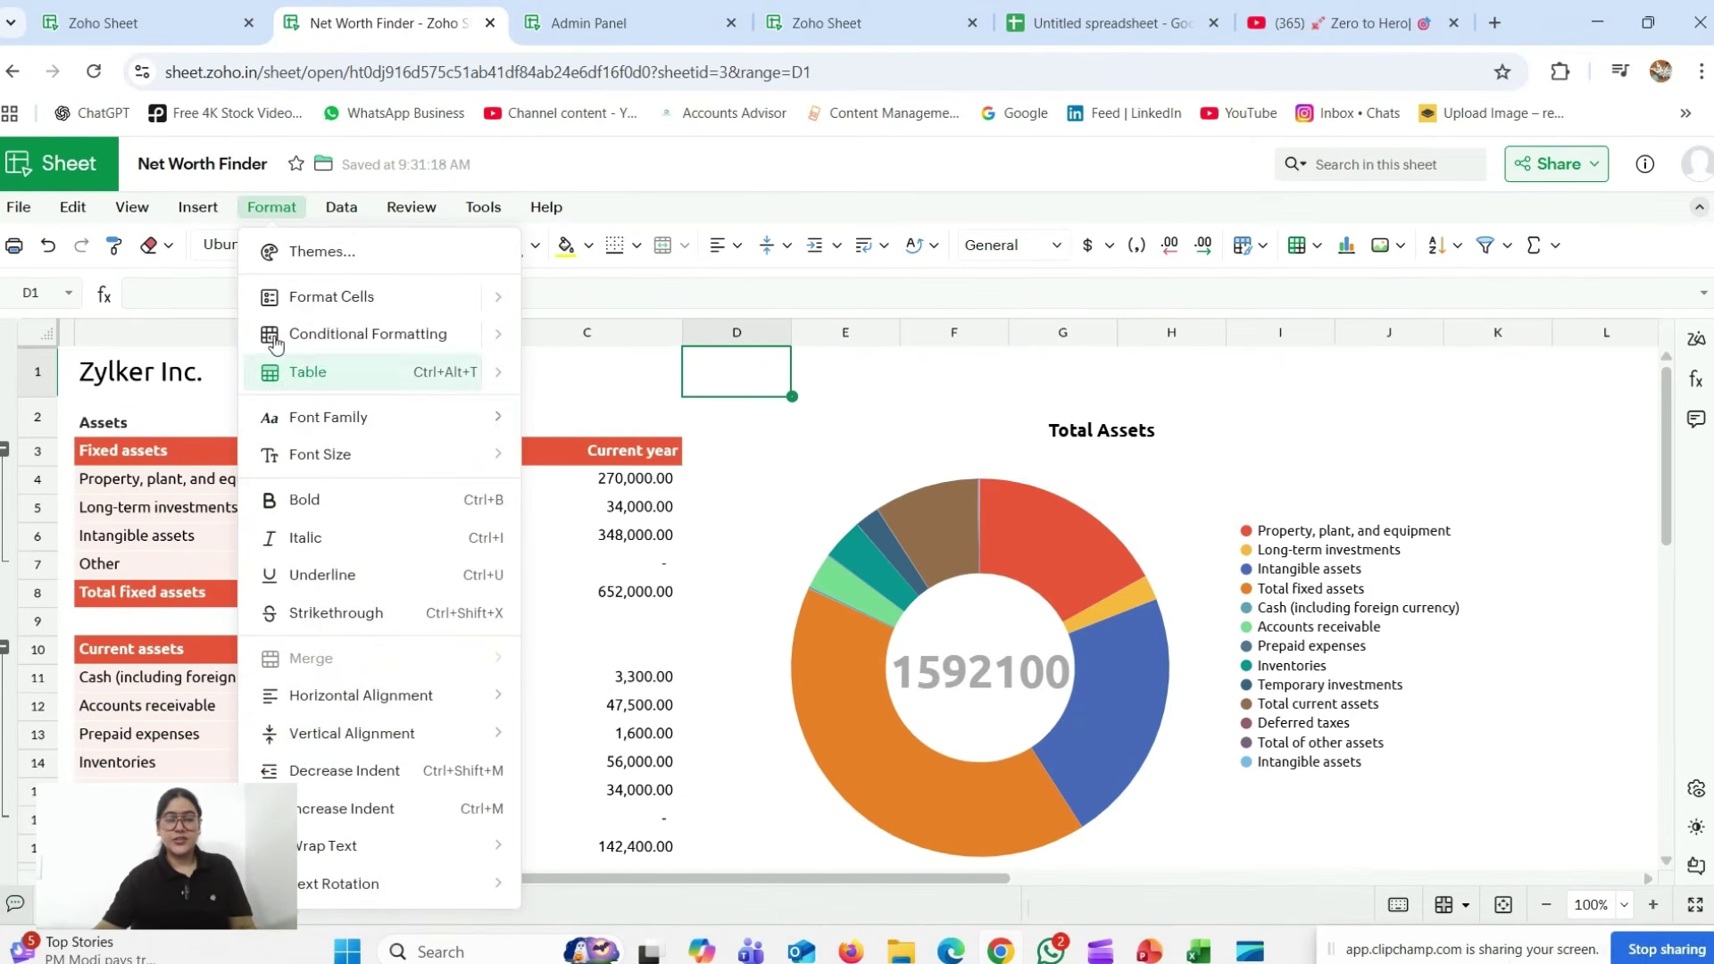
pyautogui.click(343, 217)
pyautogui.click(343, 218)
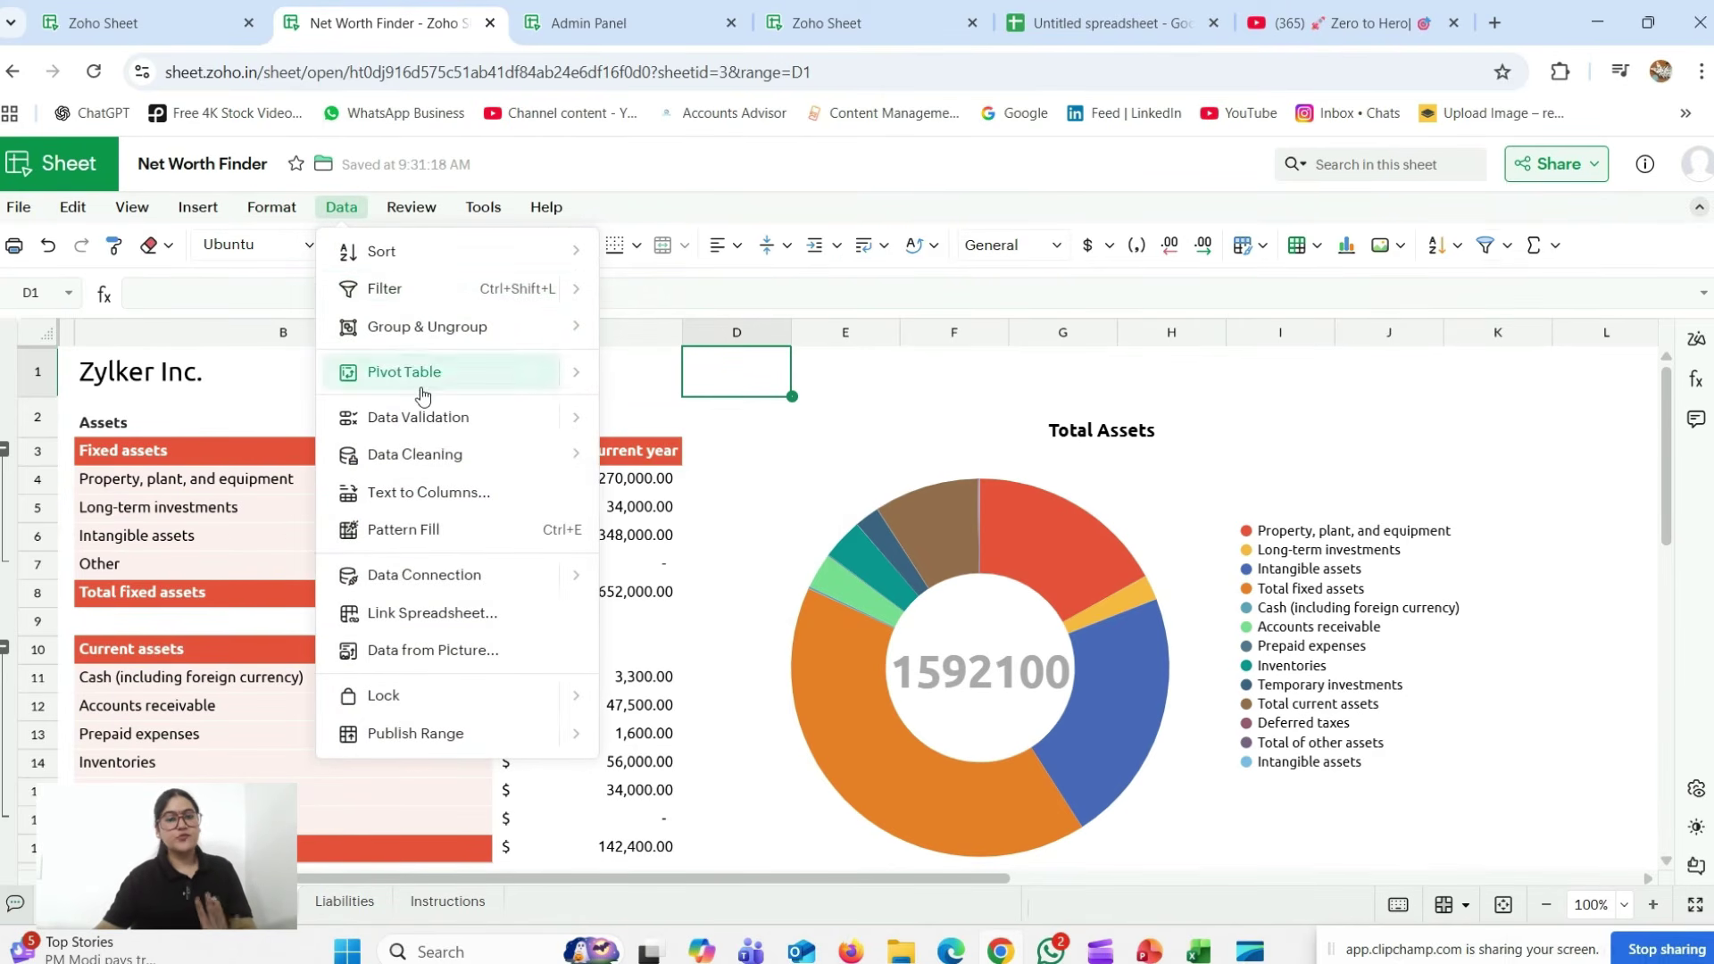
pyautogui.click(855, 360)
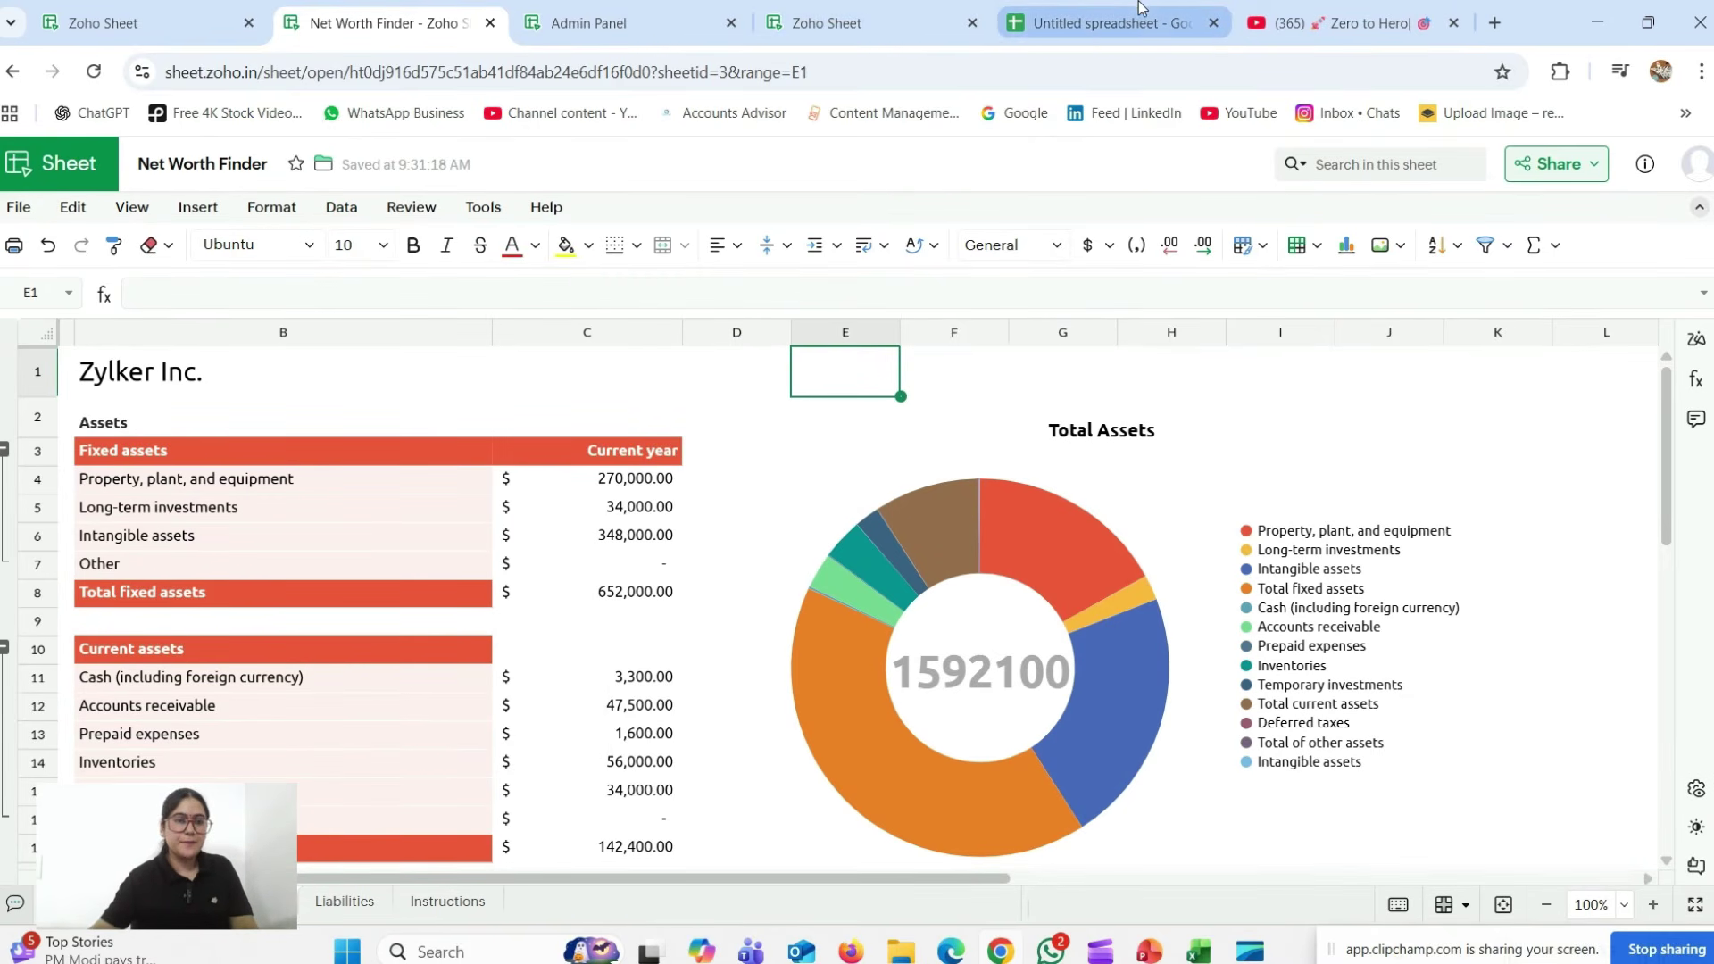
pyautogui.click(1127, 32)
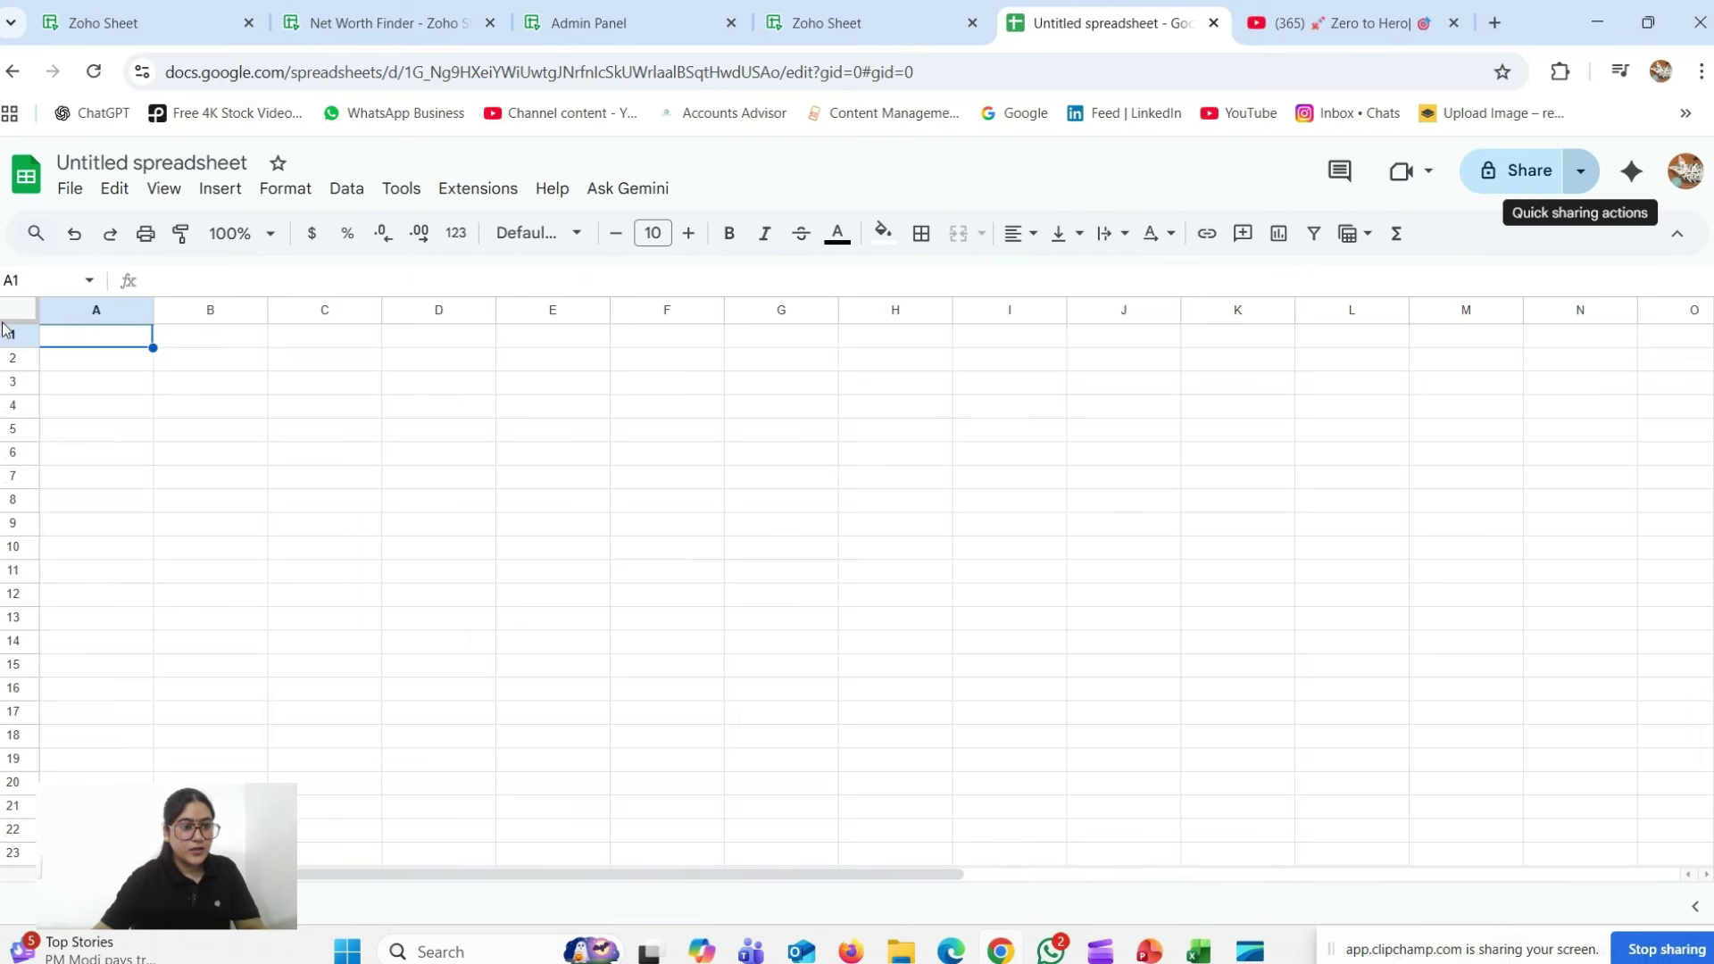
pyautogui.click(63, 188)
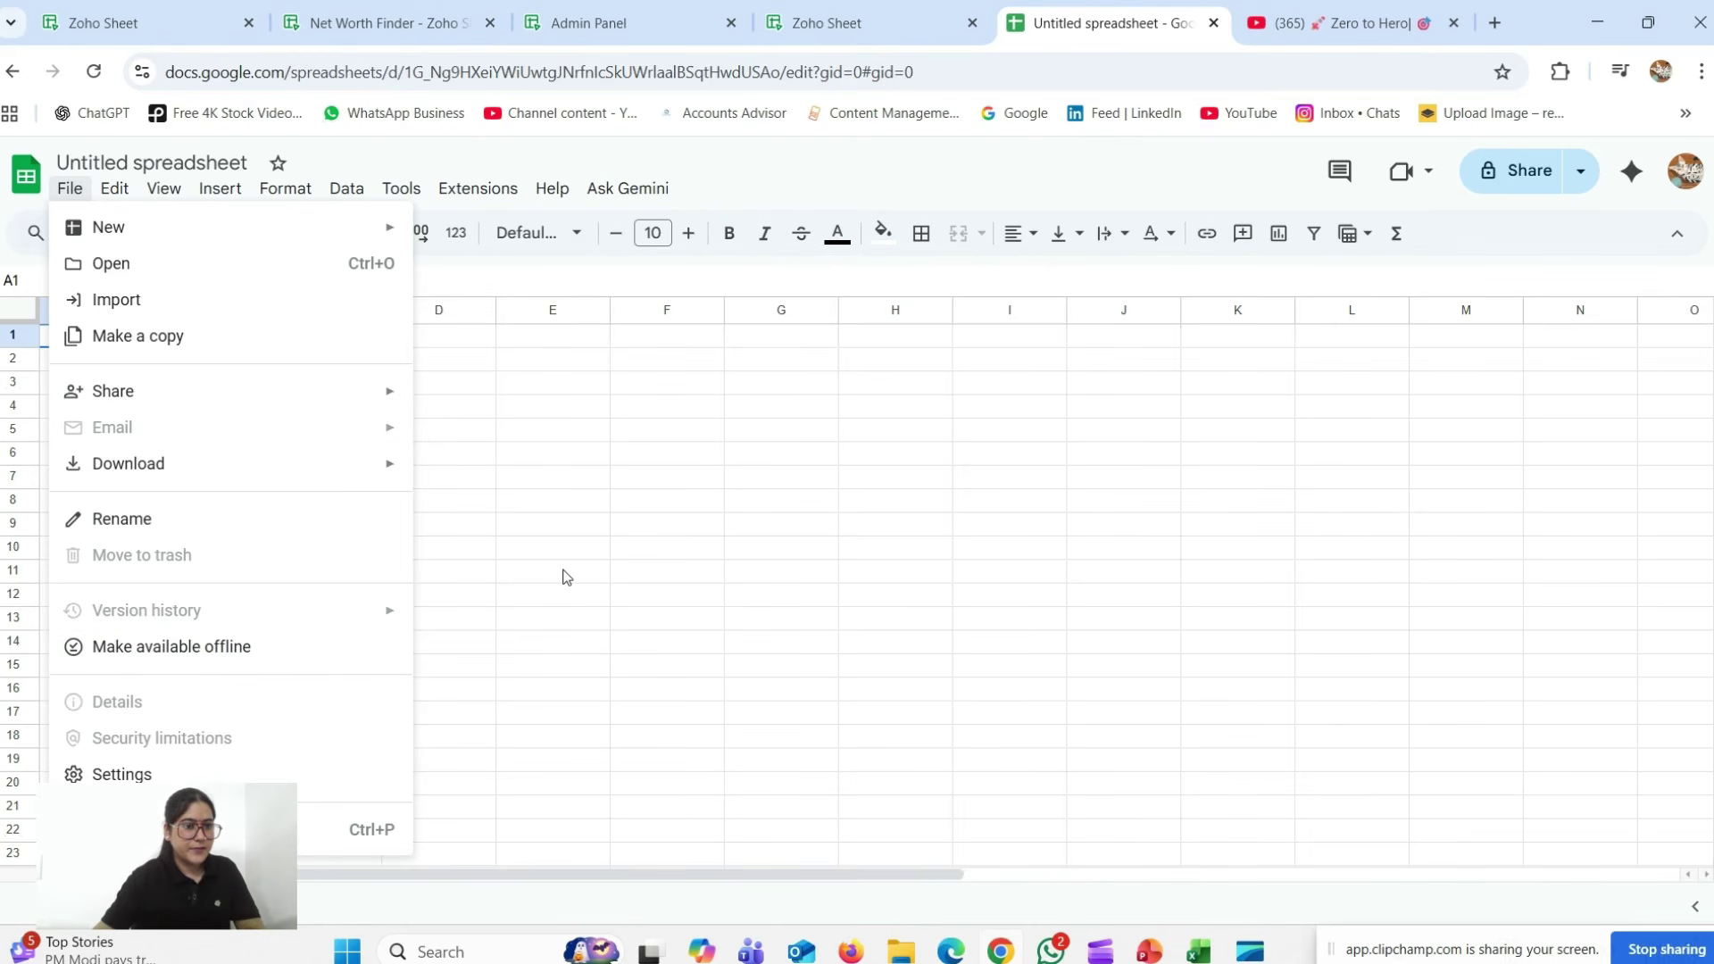
pyautogui.click(552, 524)
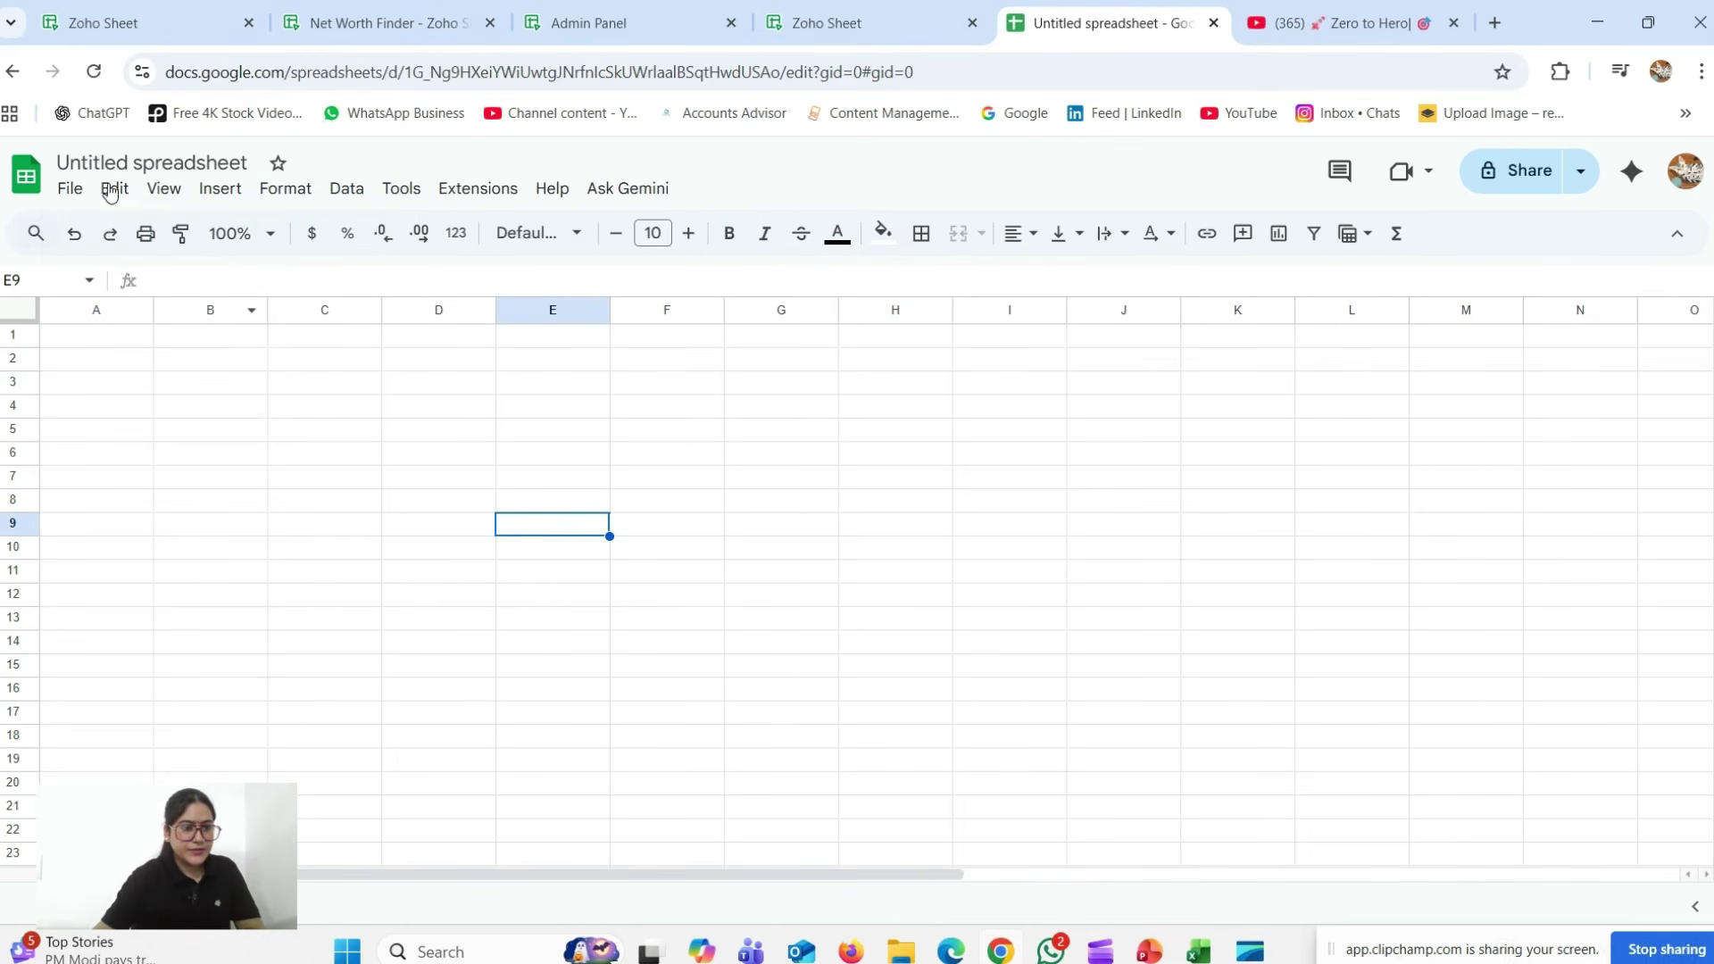
pyautogui.click(115, 187)
pyautogui.click(551, 430)
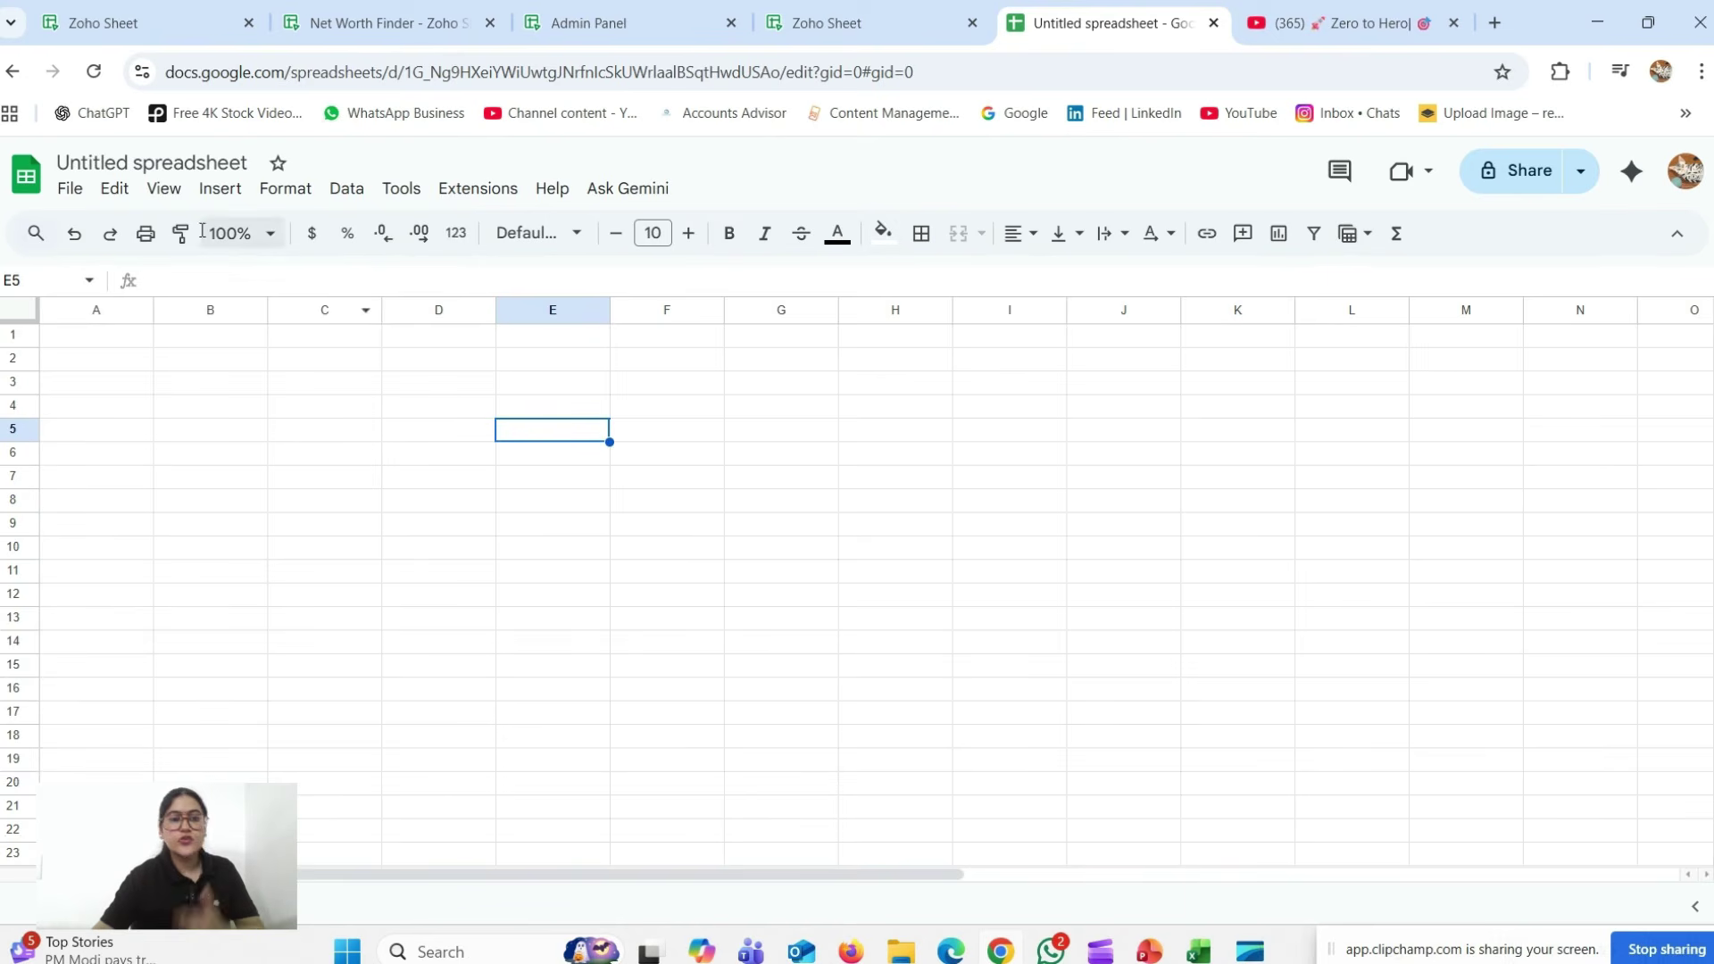
pyautogui.click(162, 188)
pyautogui.moveTo(157, 242)
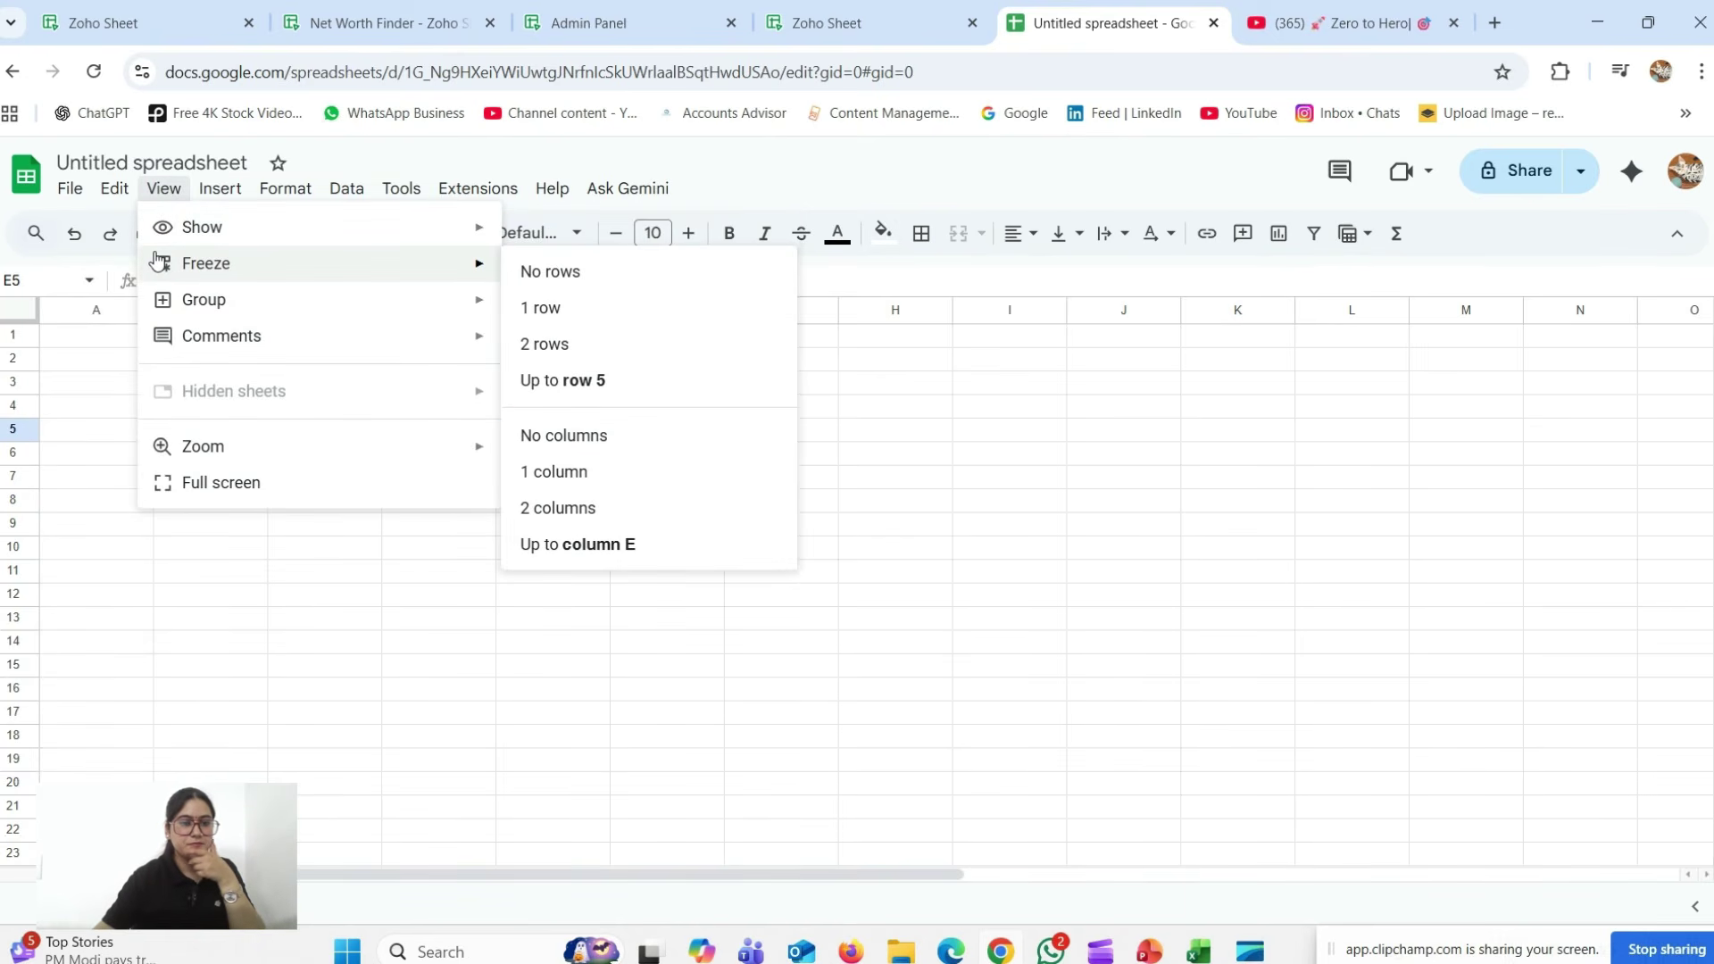
pyautogui.click(459, 620)
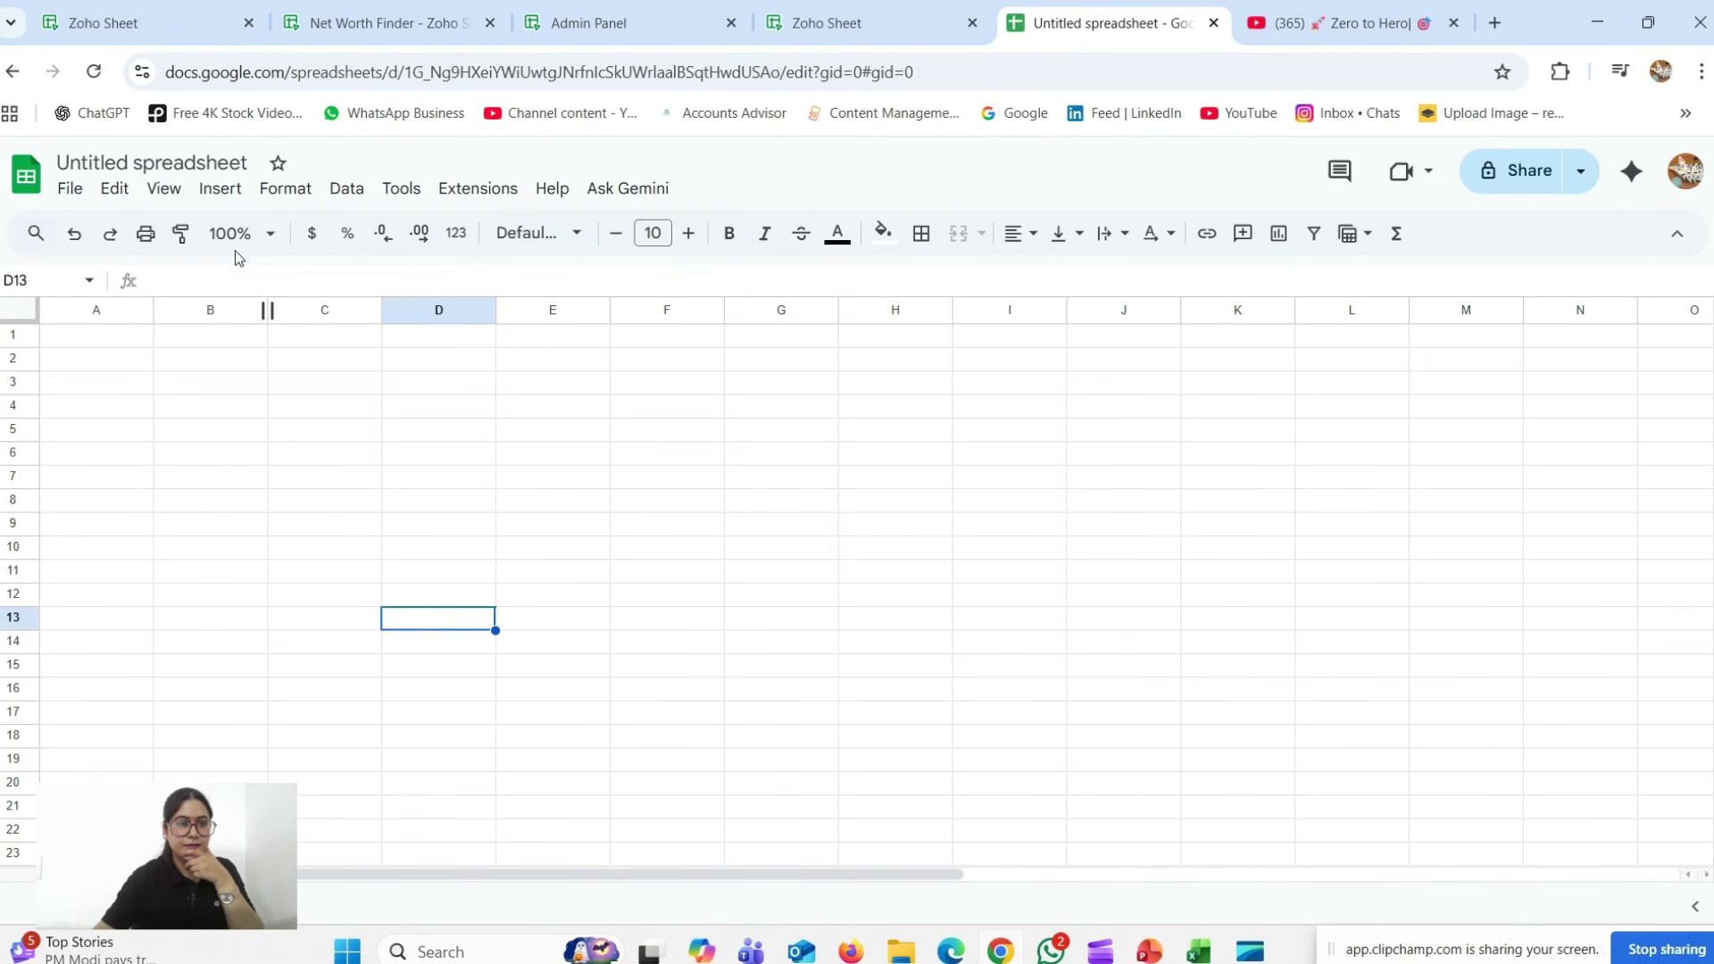
pyautogui.click(260, 191)
pyautogui.moveTo(218, 196)
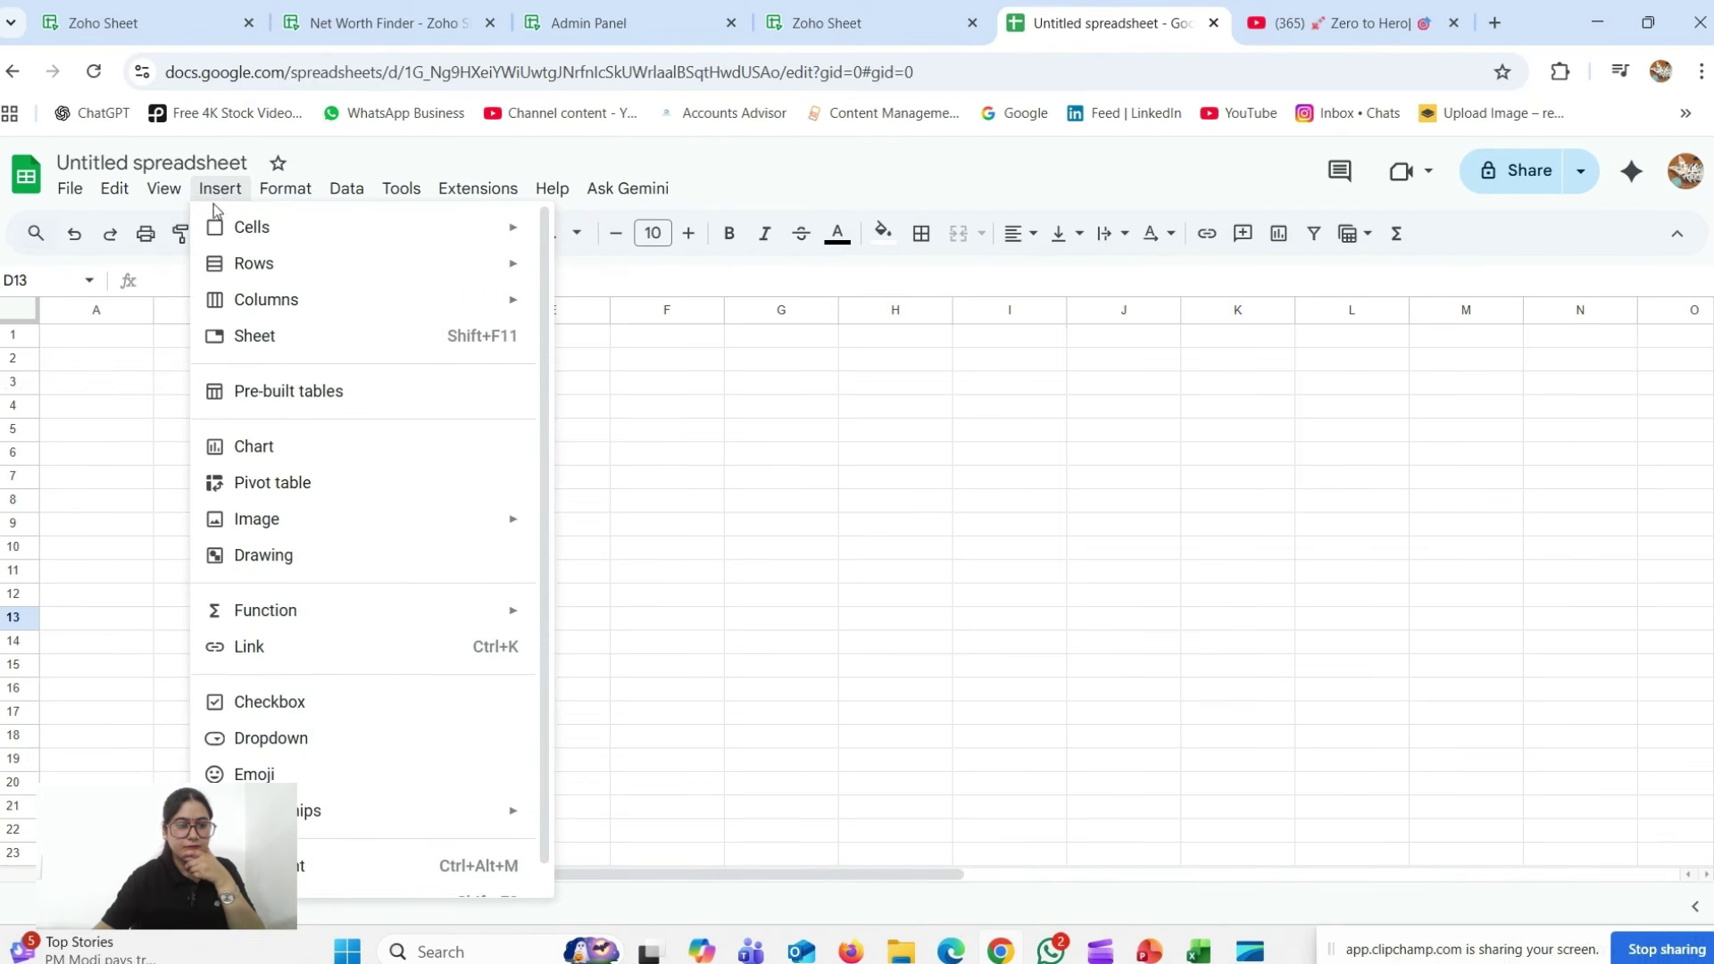
pyautogui.moveTo(227, 243)
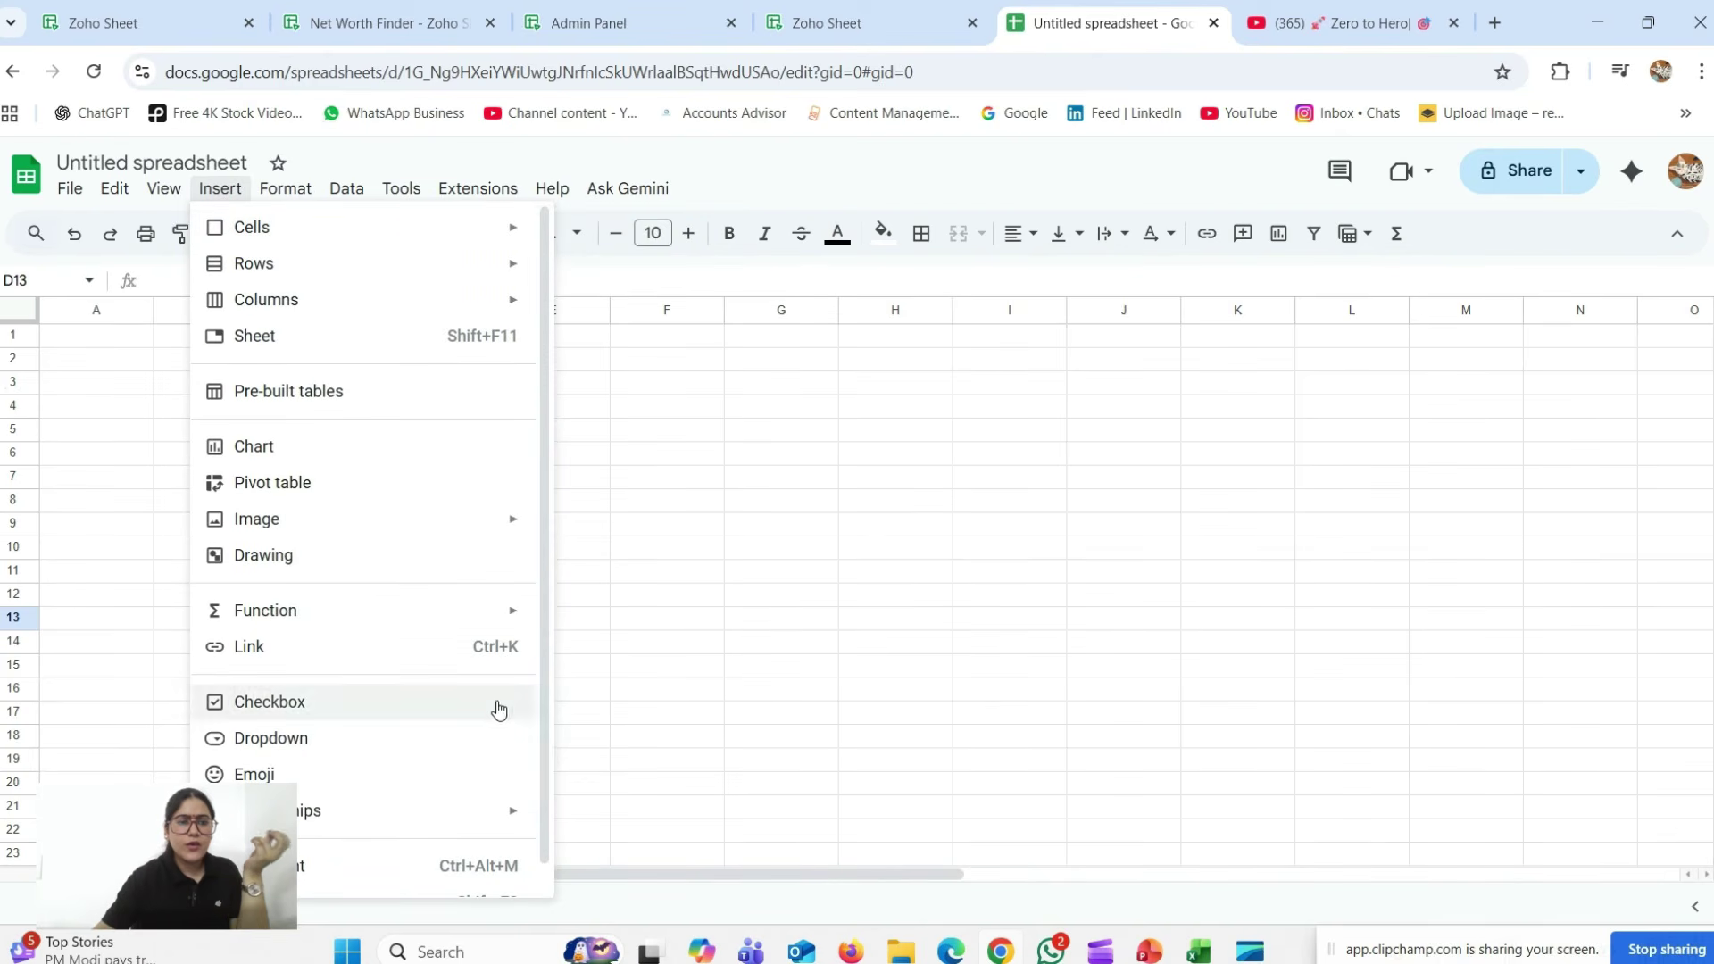
pyautogui.click(577, 651)
pyautogui.click(280, 192)
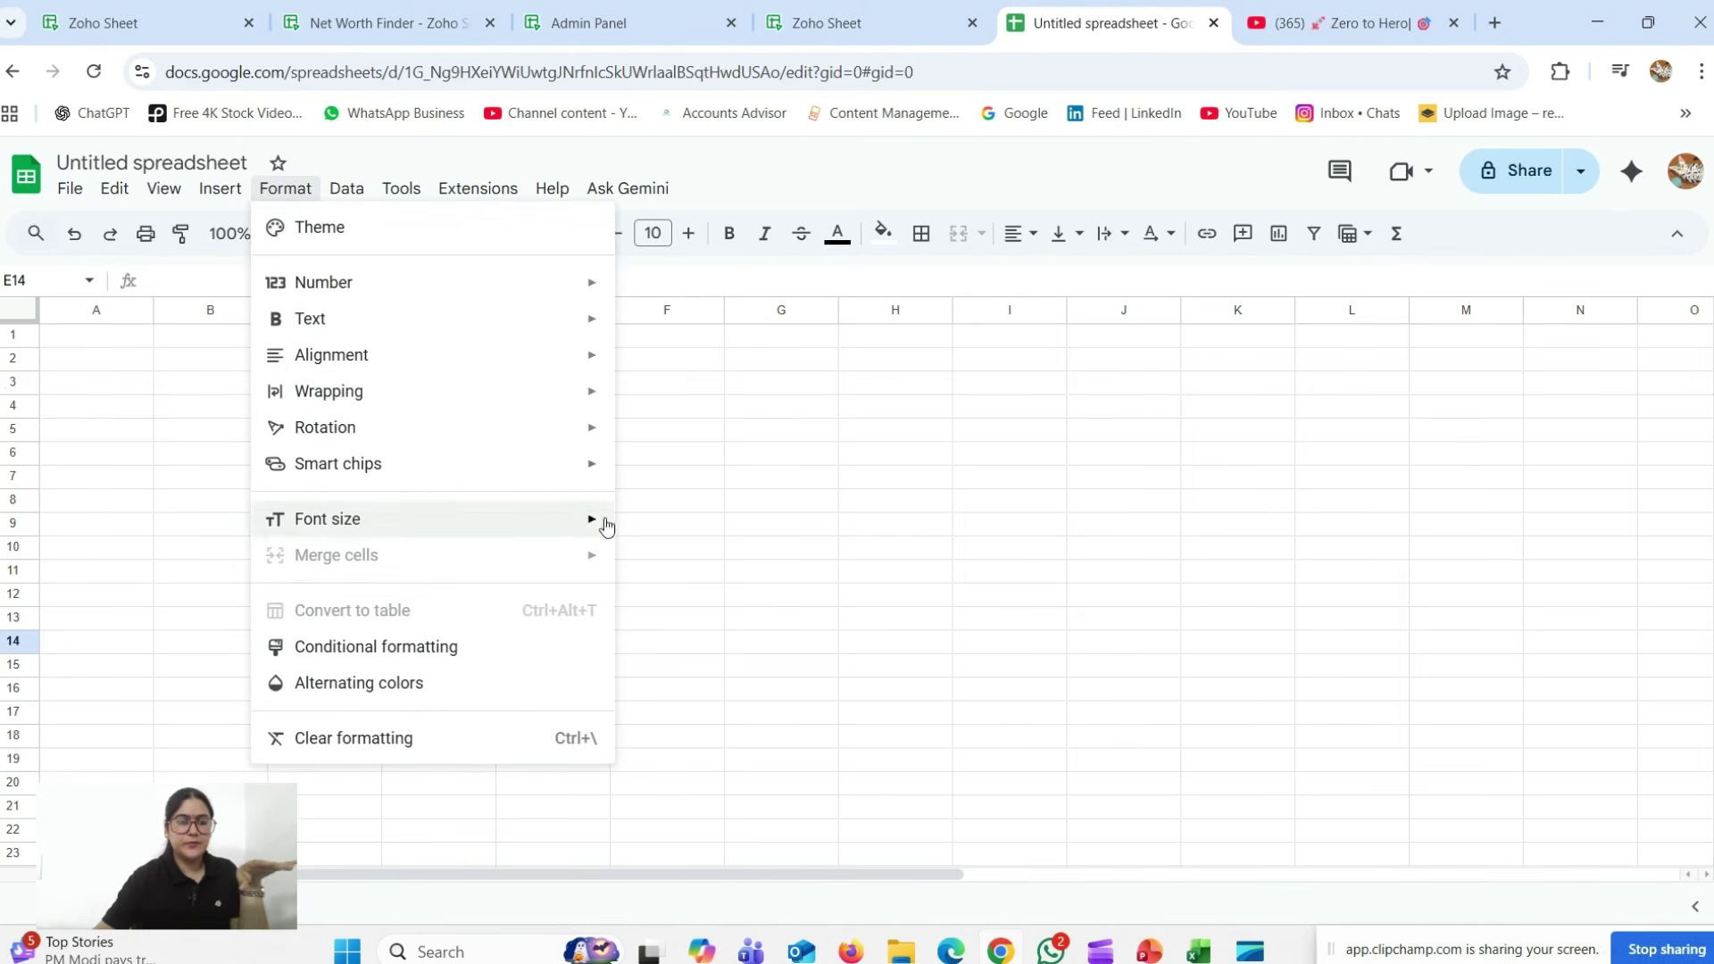
pyautogui.click(665, 479)
pyautogui.click(353, 191)
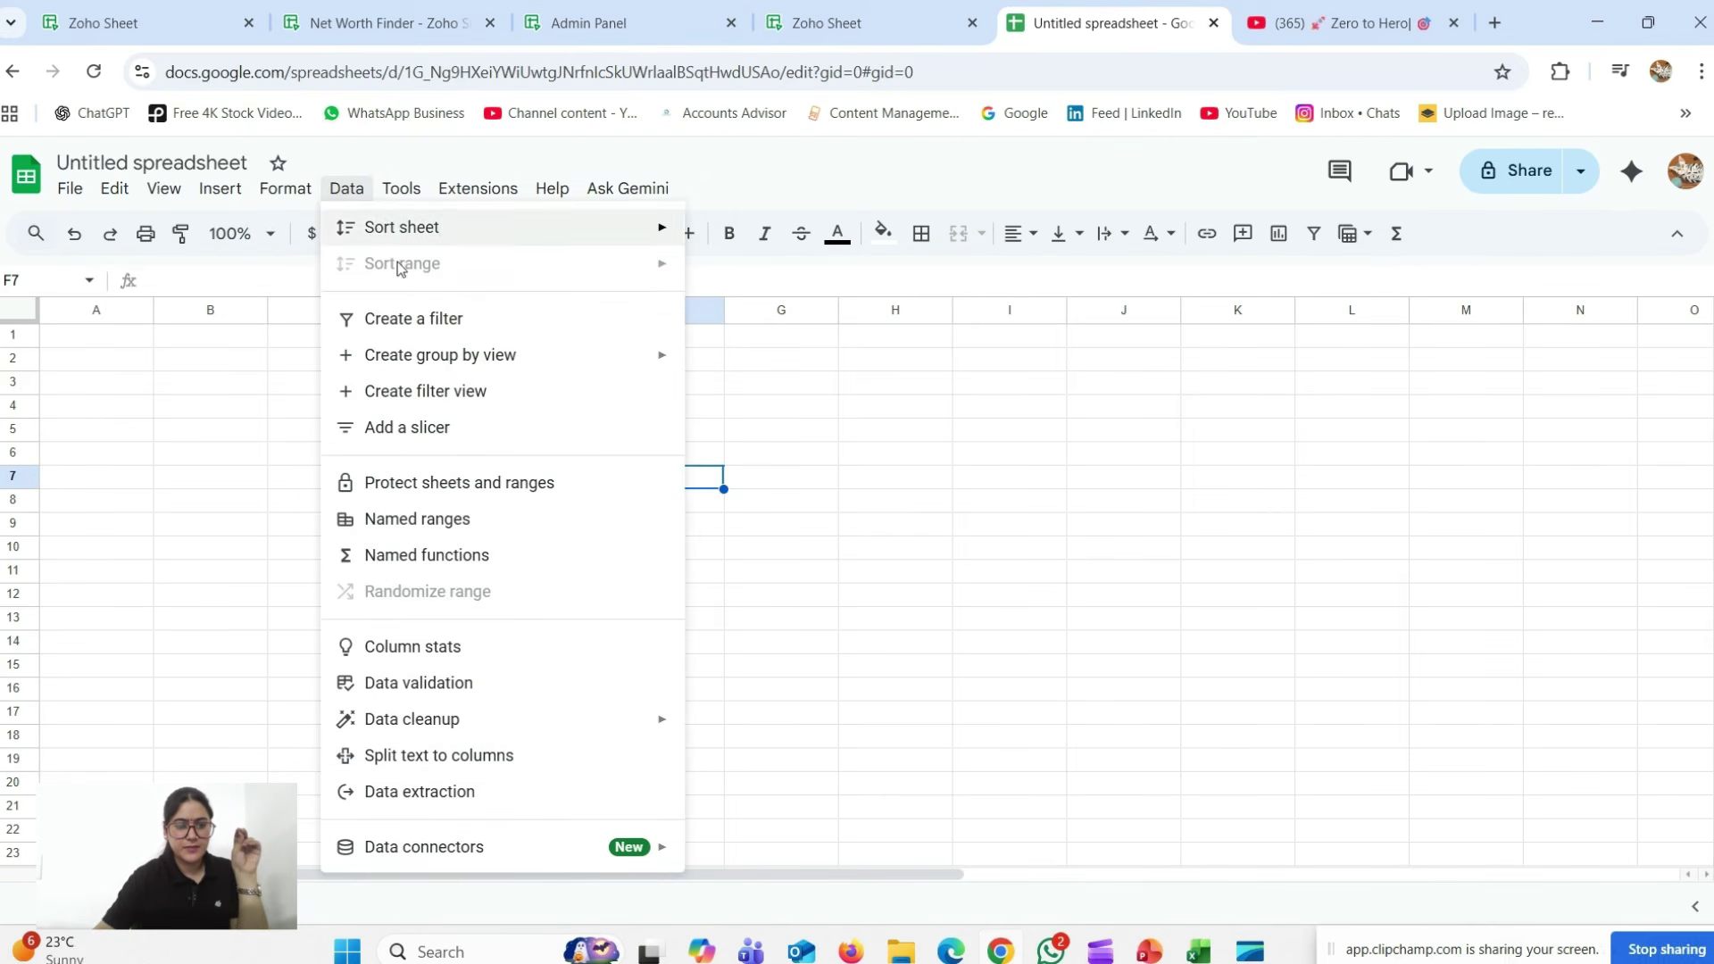
pyautogui.click(779, 573)
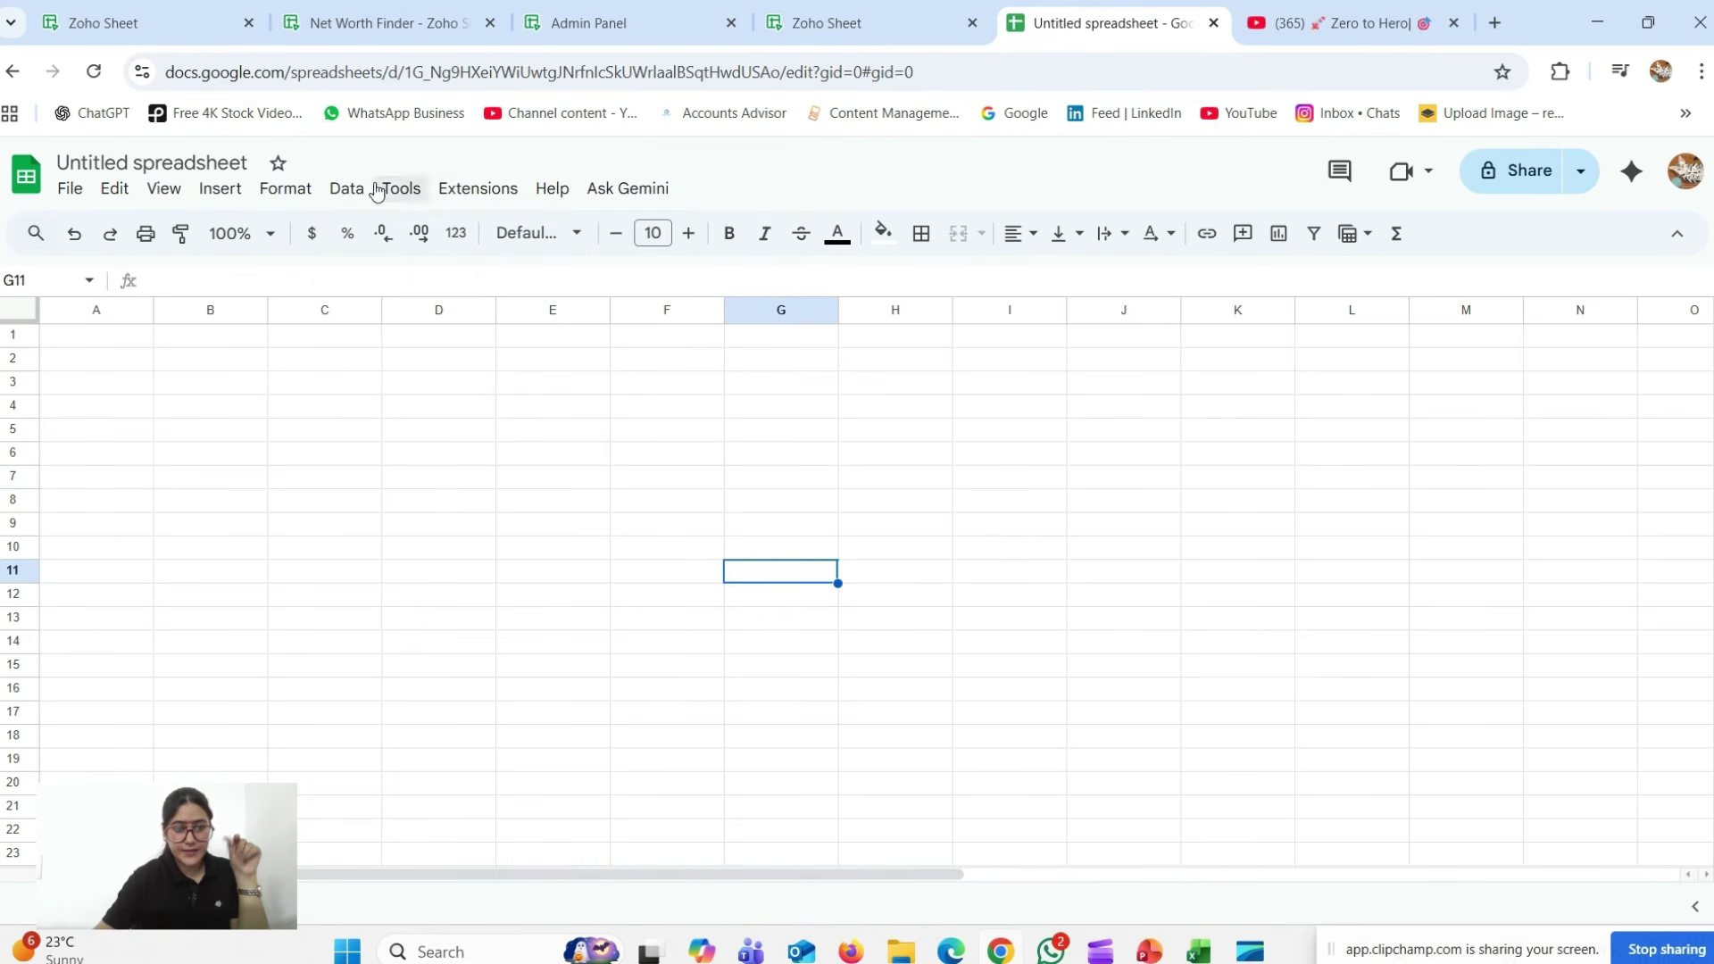
pyautogui.click(298, 191)
pyautogui.click(335, 195)
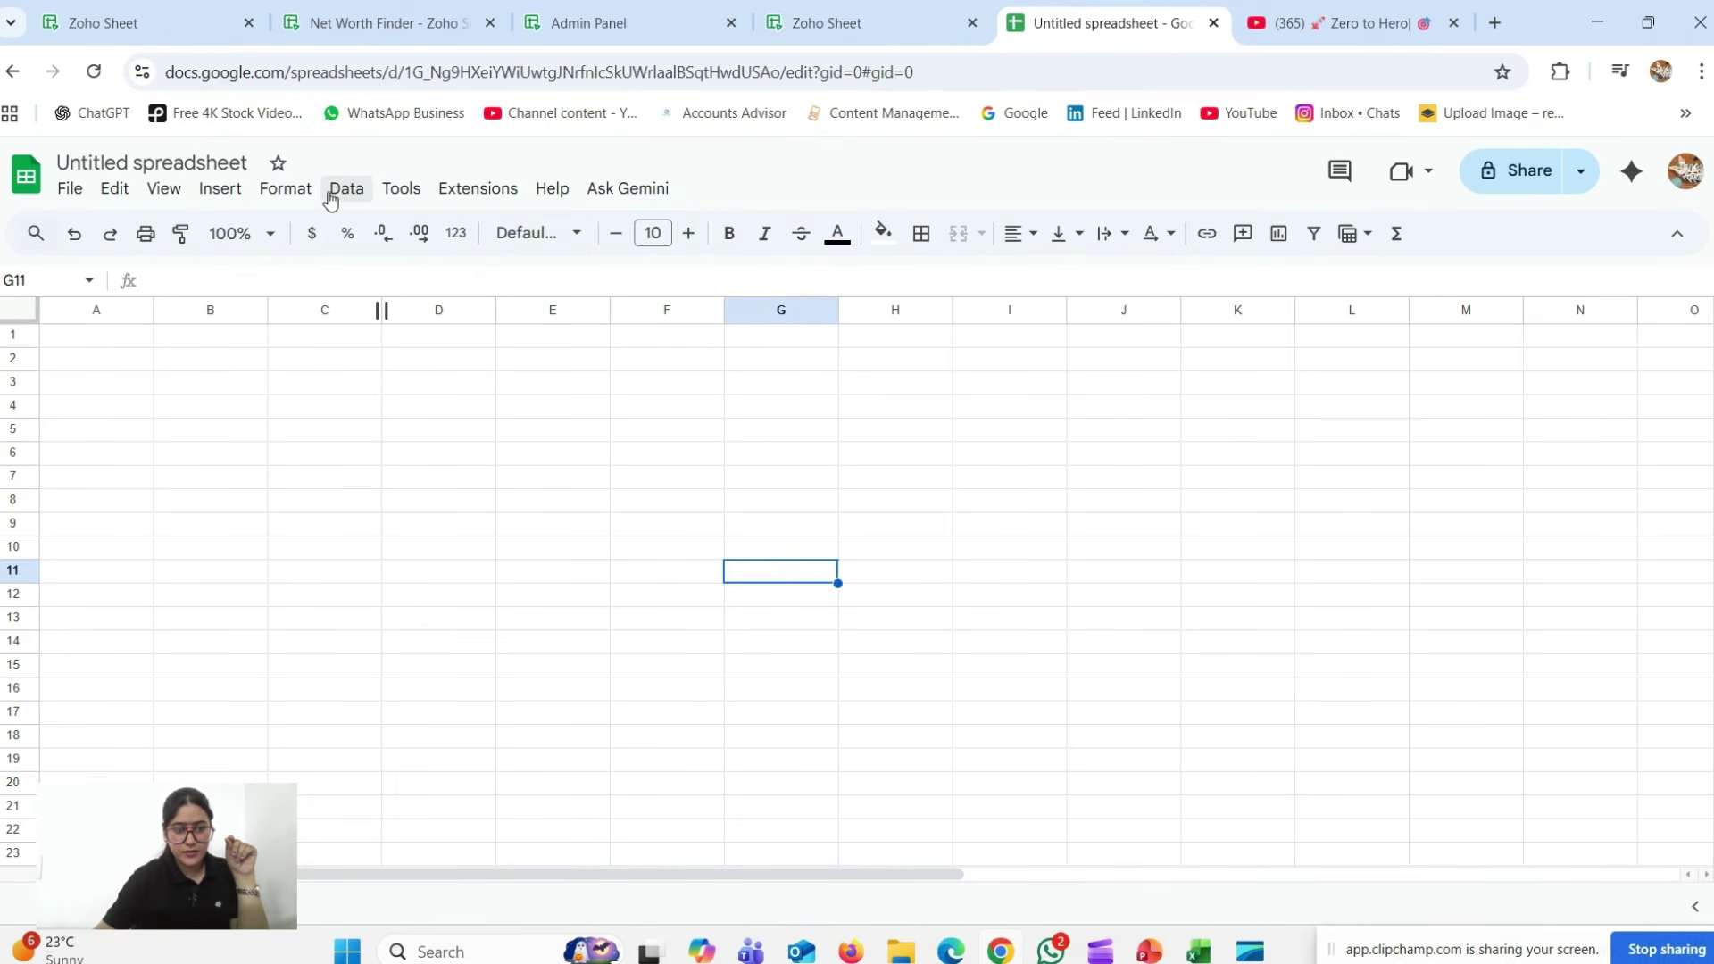
pyautogui.click(340, 194)
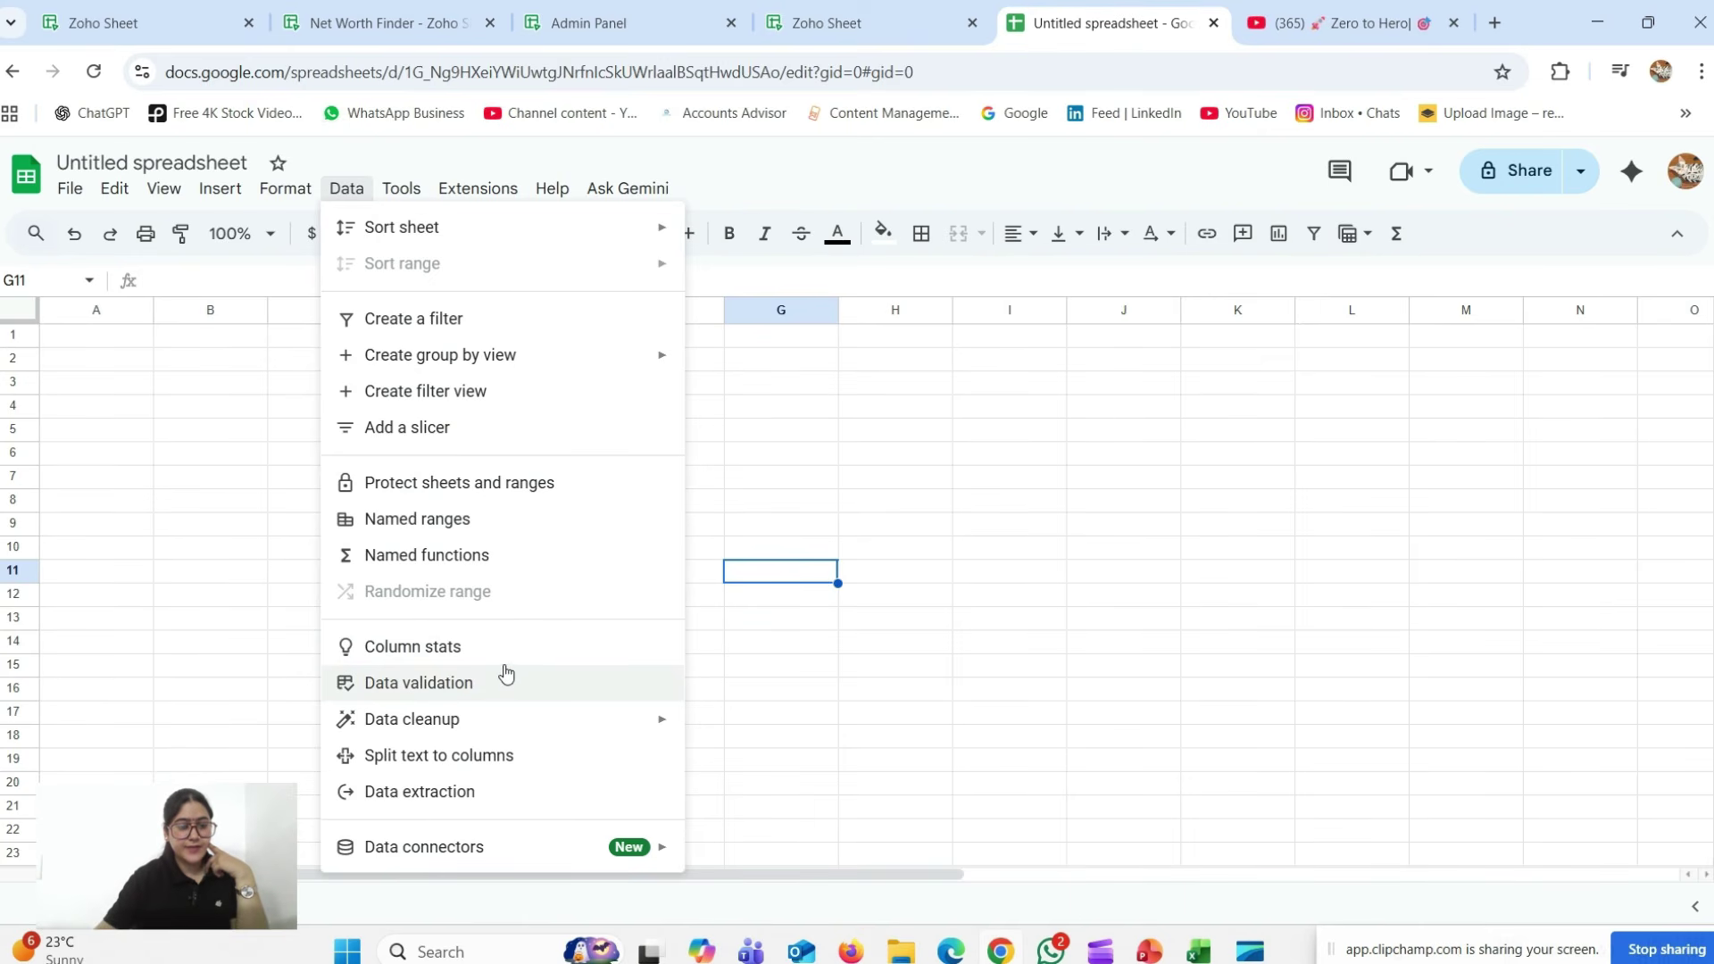
pyautogui.click(780, 409)
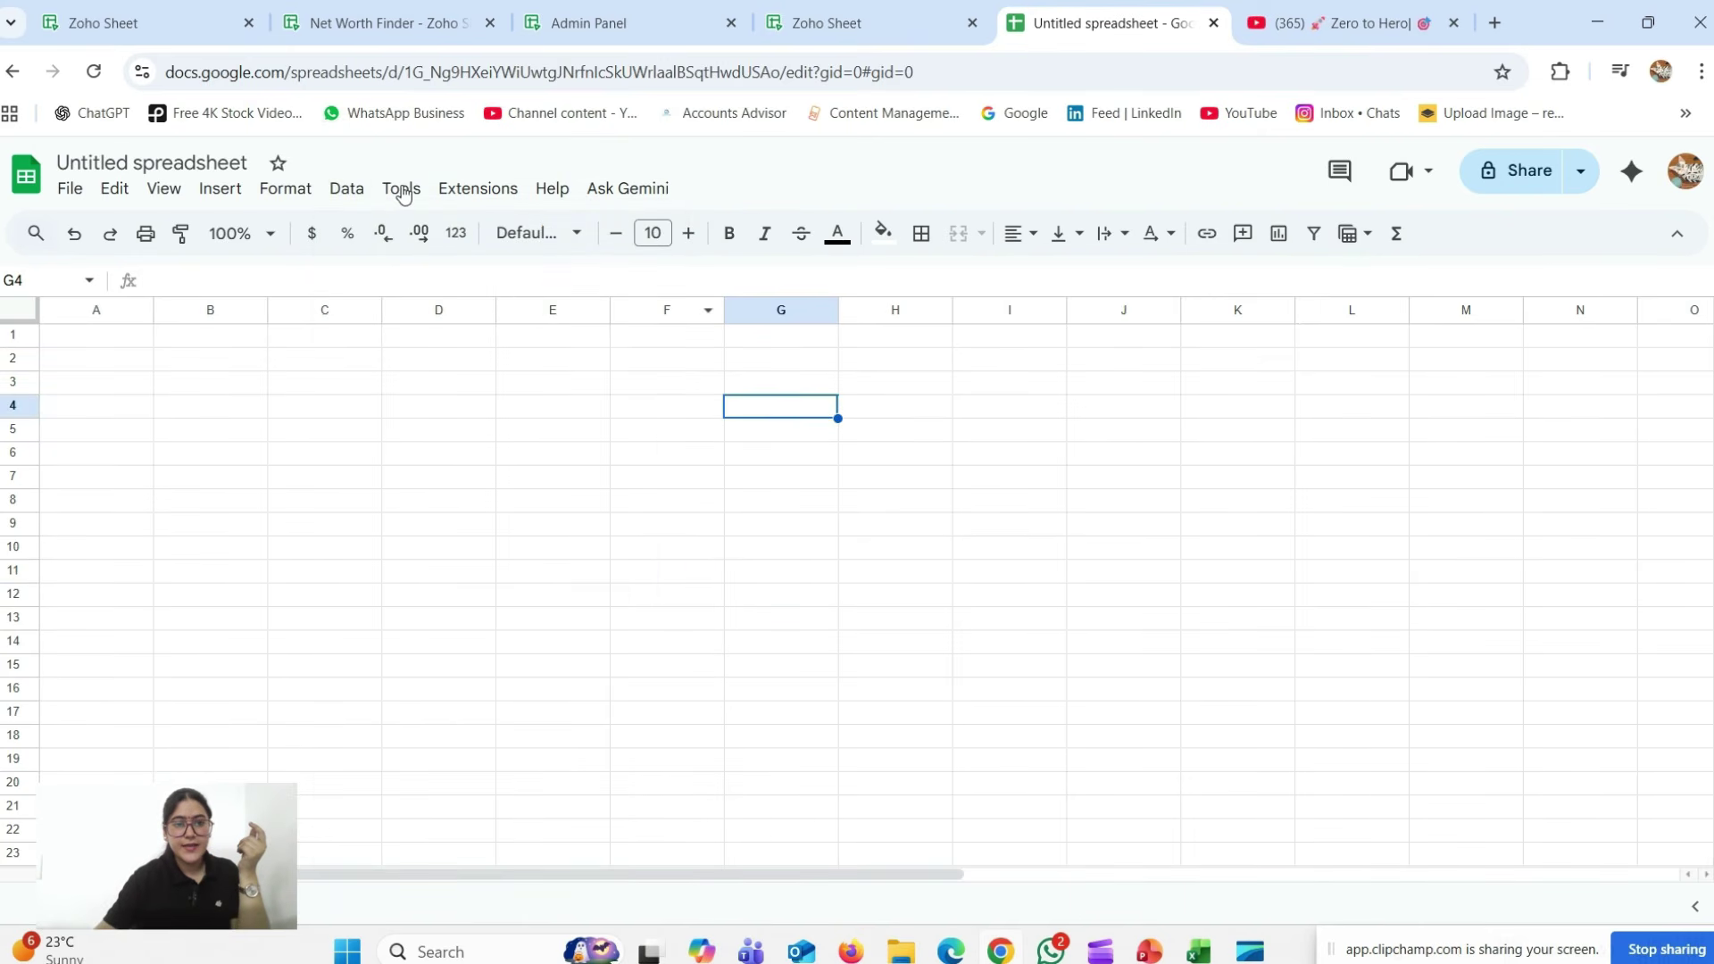
pyautogui.click(401, 188)
pyautogui.click(479, 196)
pyautogui.click(479, 198)
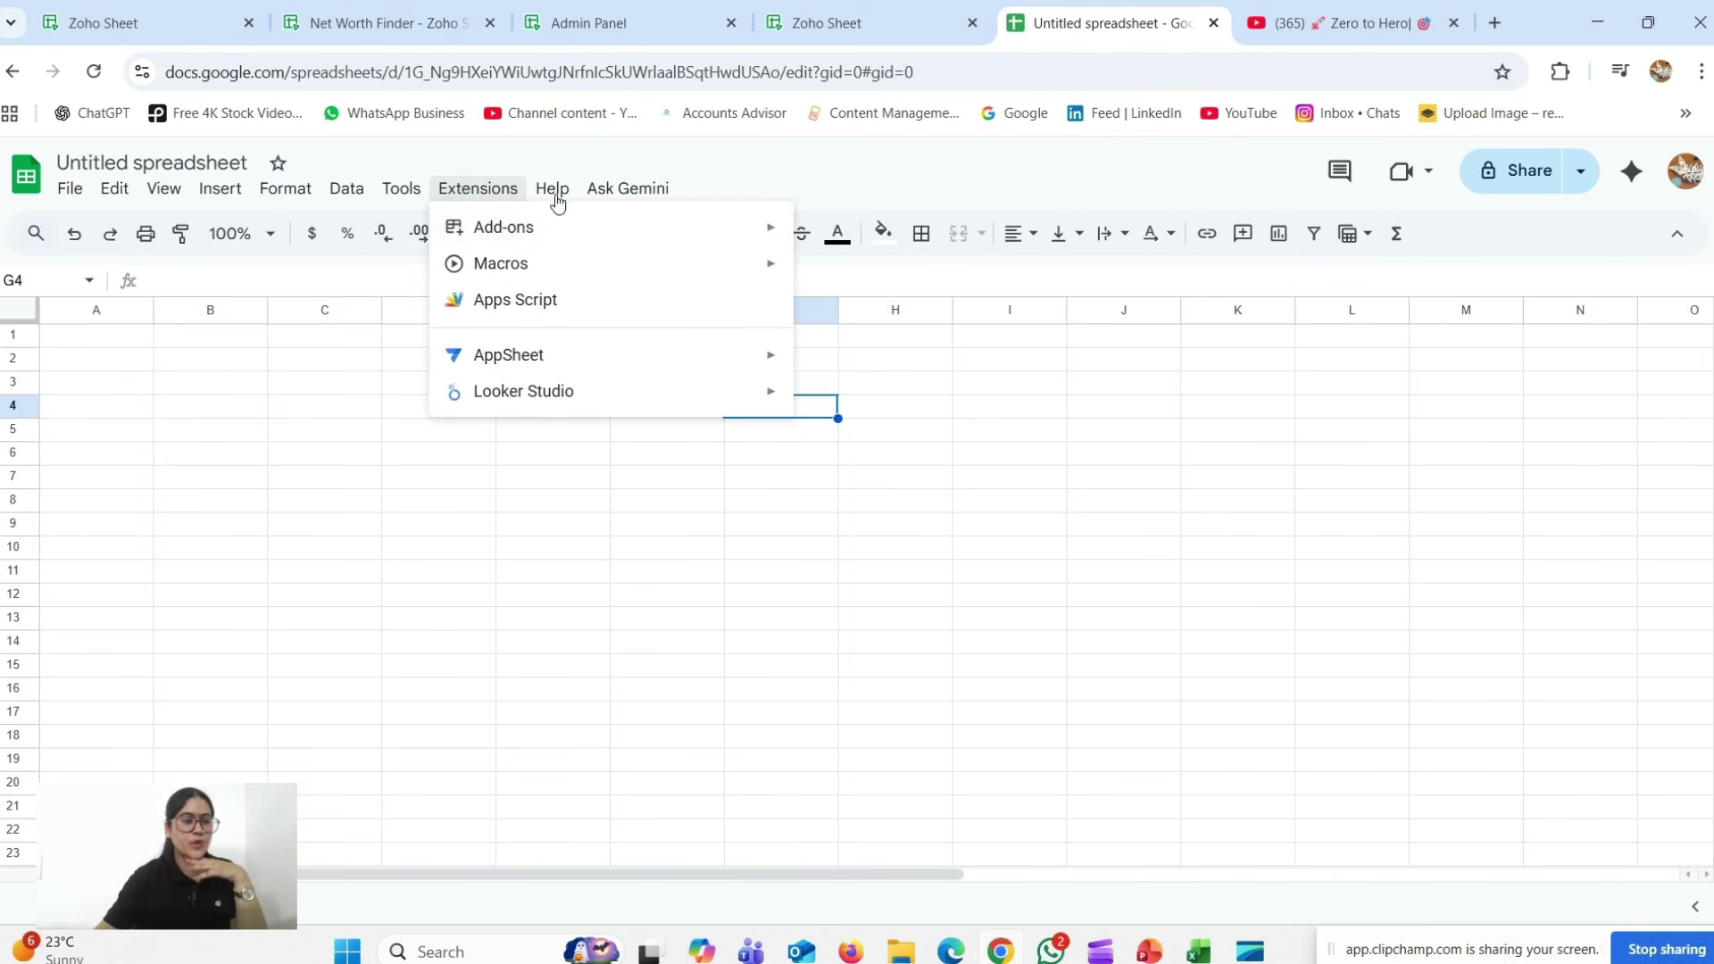
pyautogui.moveTo(633, 202)
pyautogui.click(379, 454)
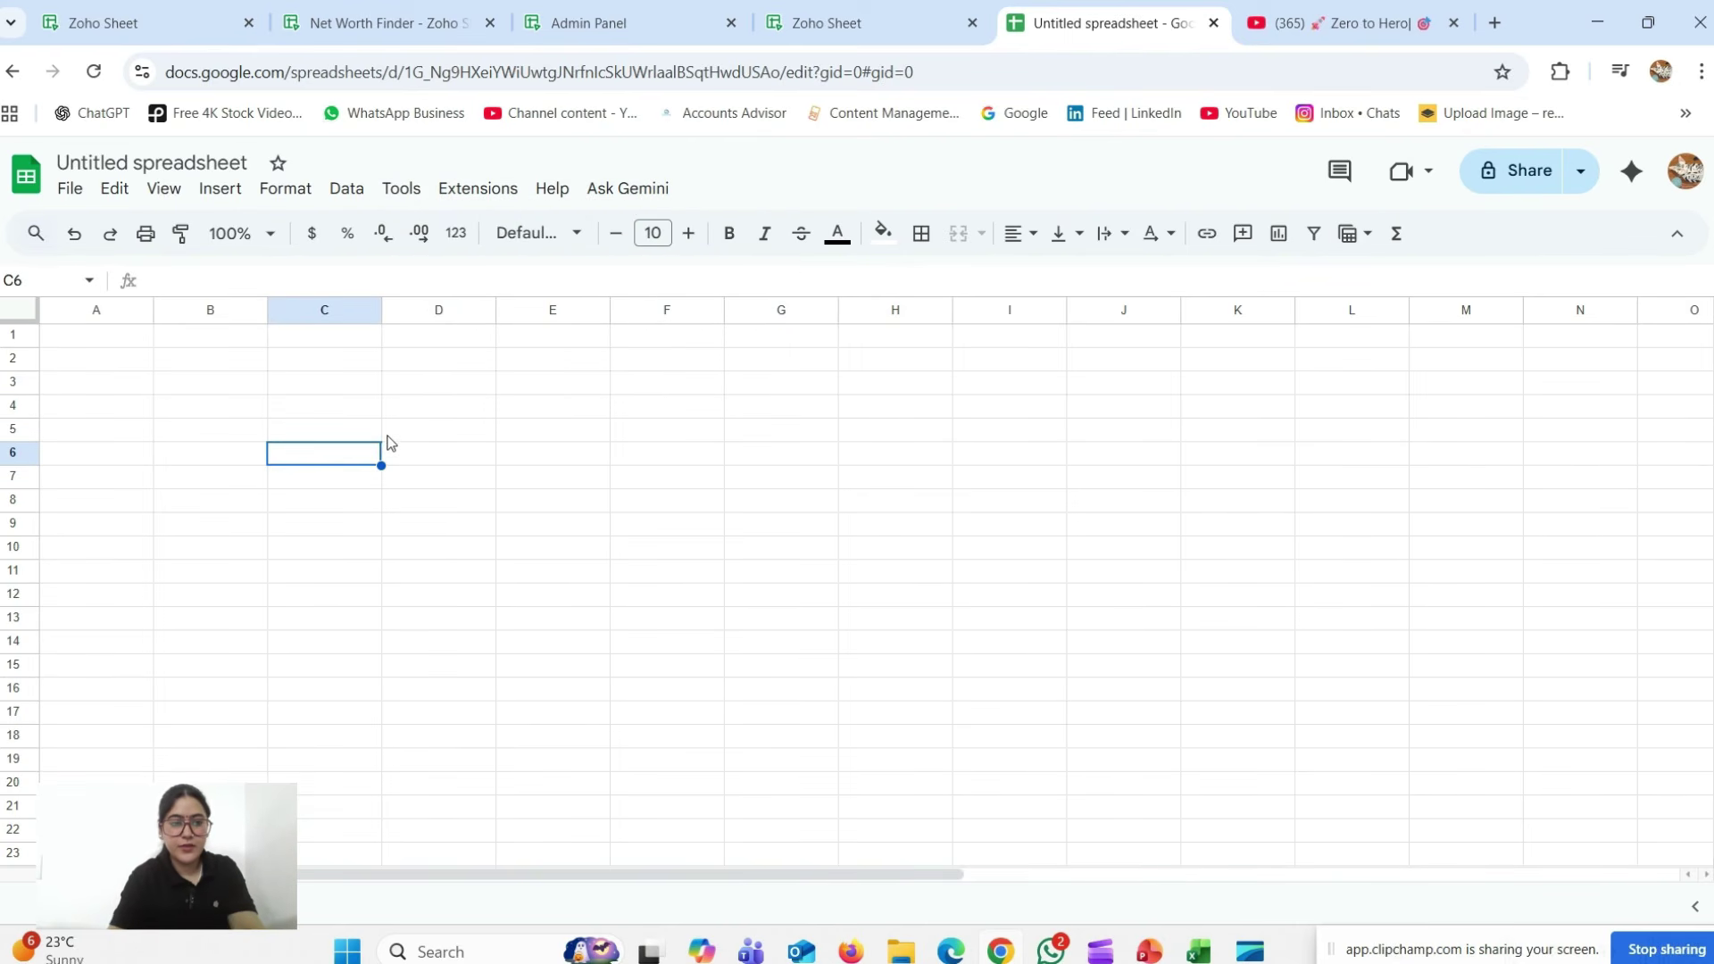
pyautogui.write('=v')
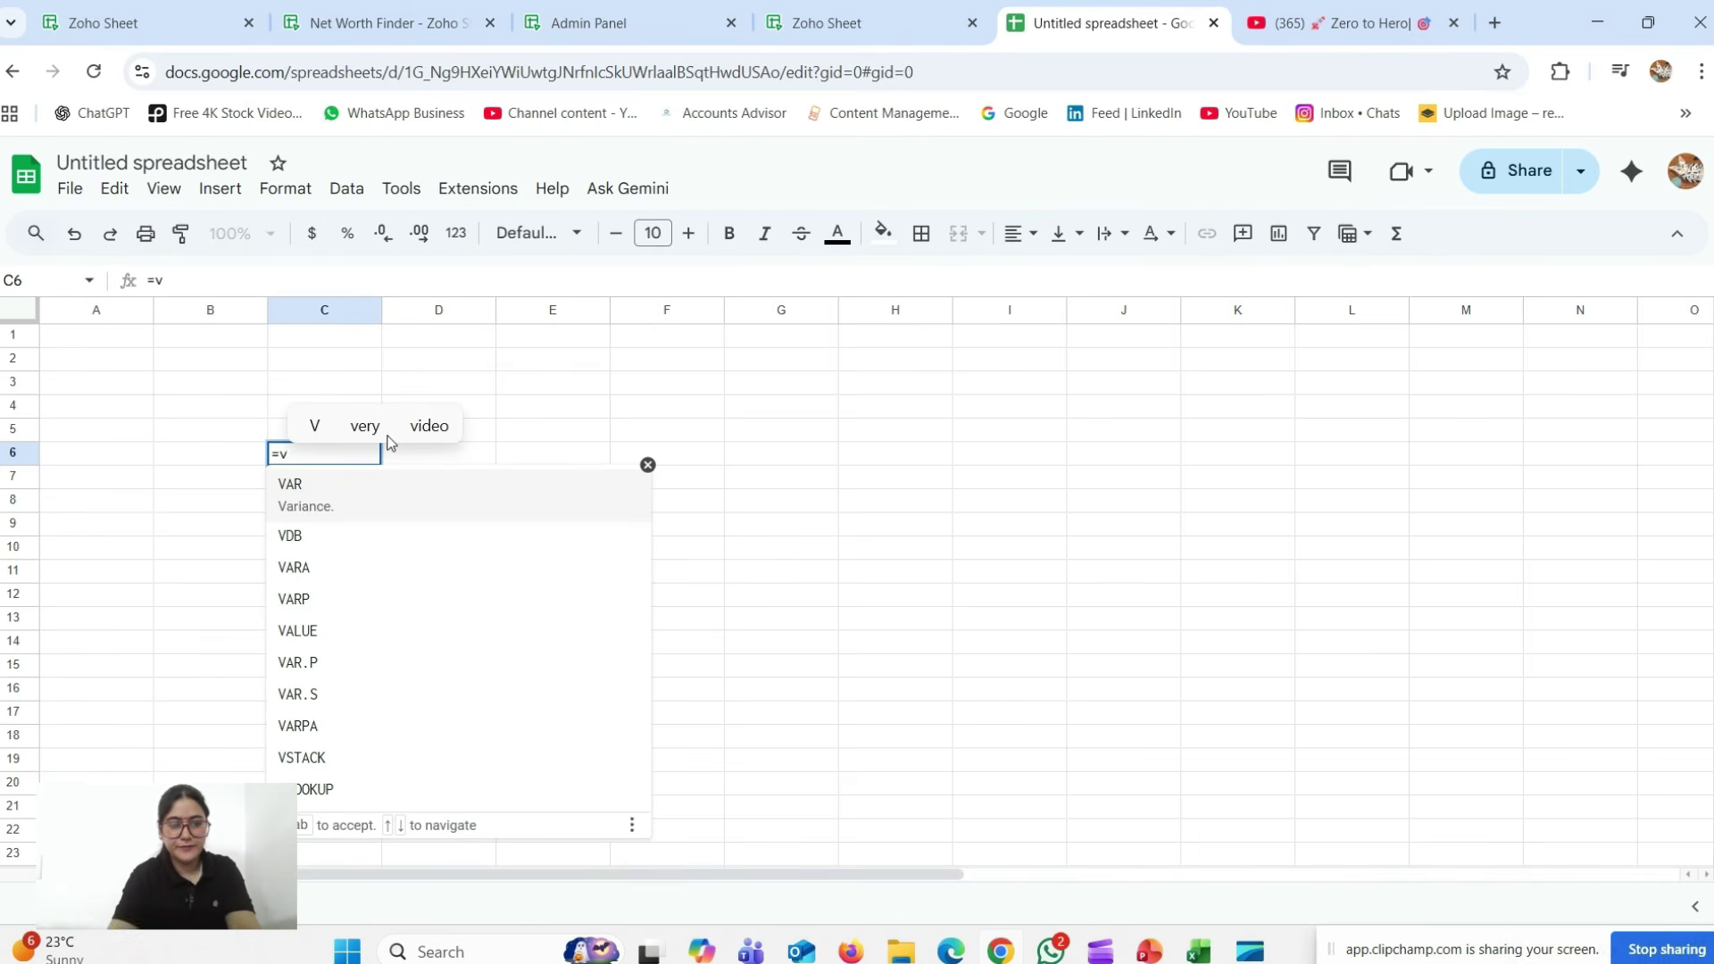
pyautogui.press('BackSpace')
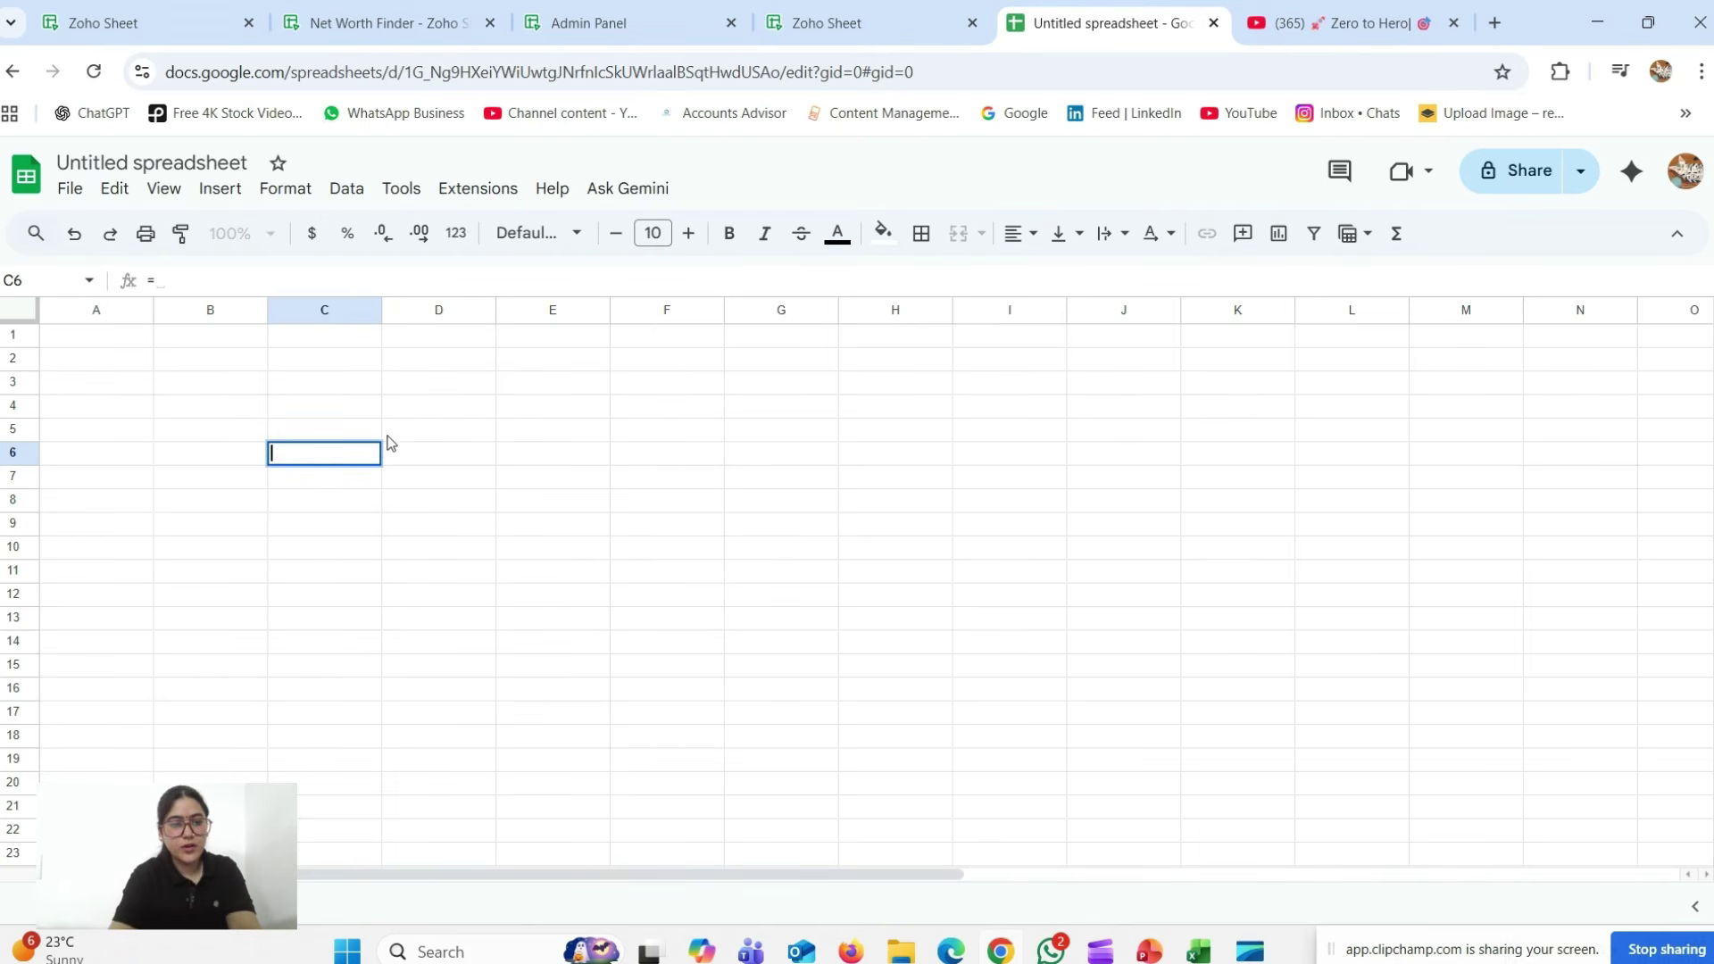
pyautogui.write('x1')
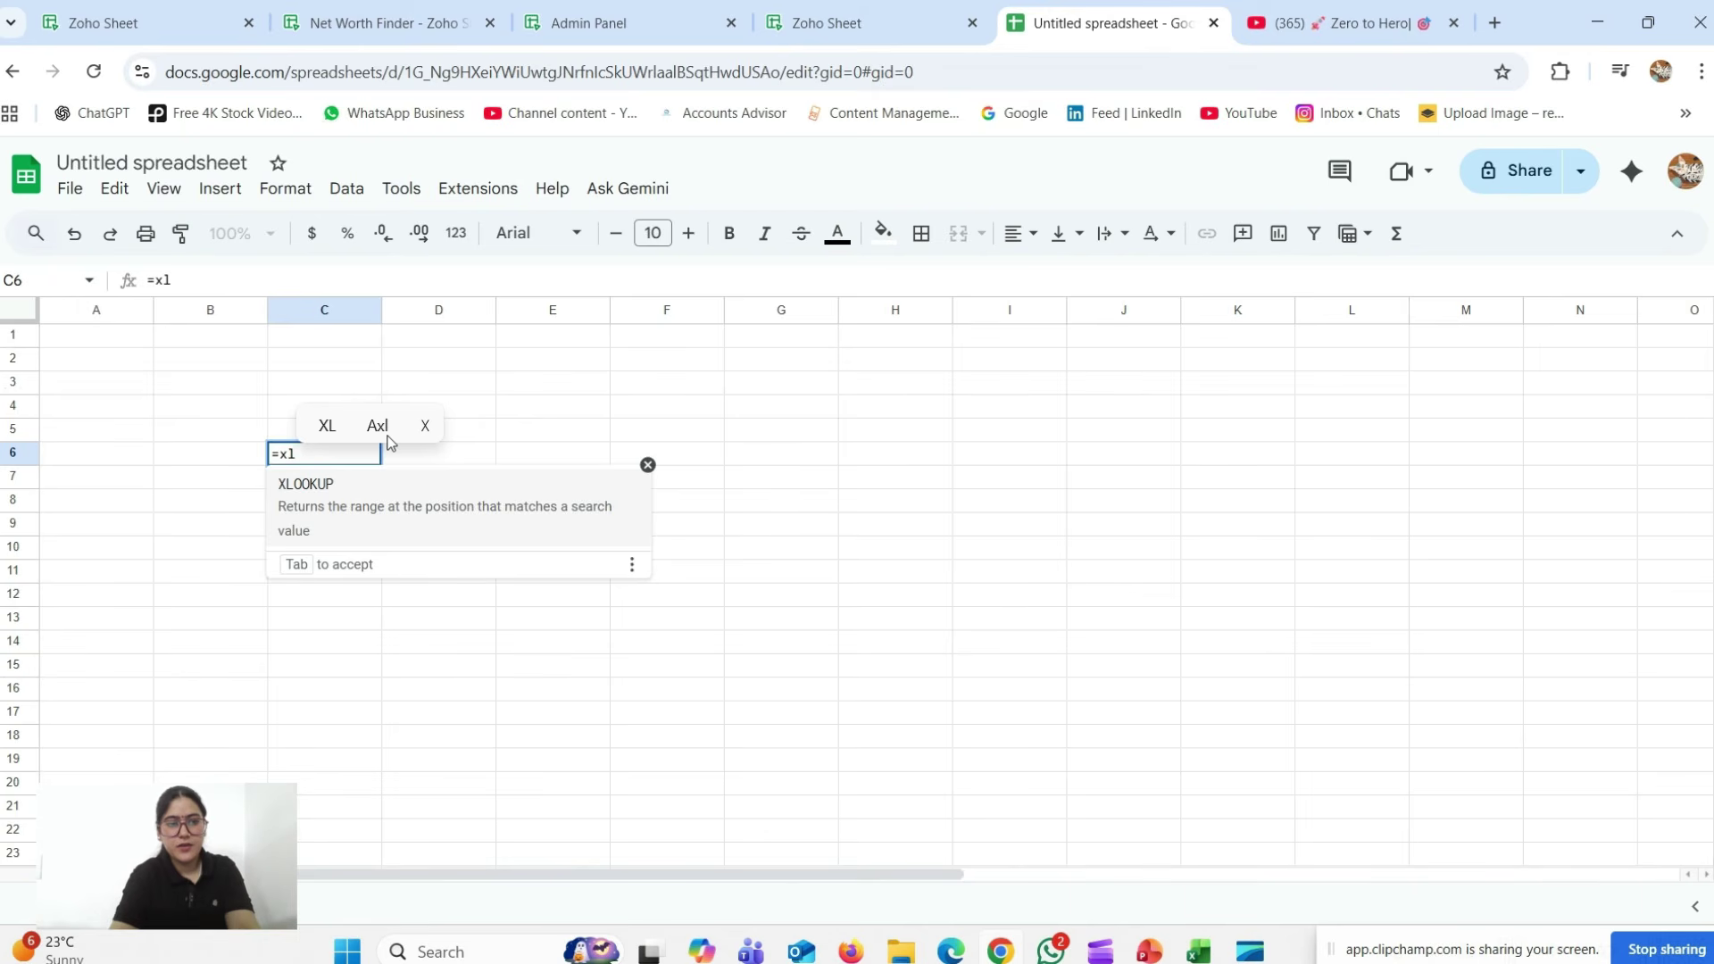
pyautogui.press('BackSpace')
pyautogui.press('BackSpace')
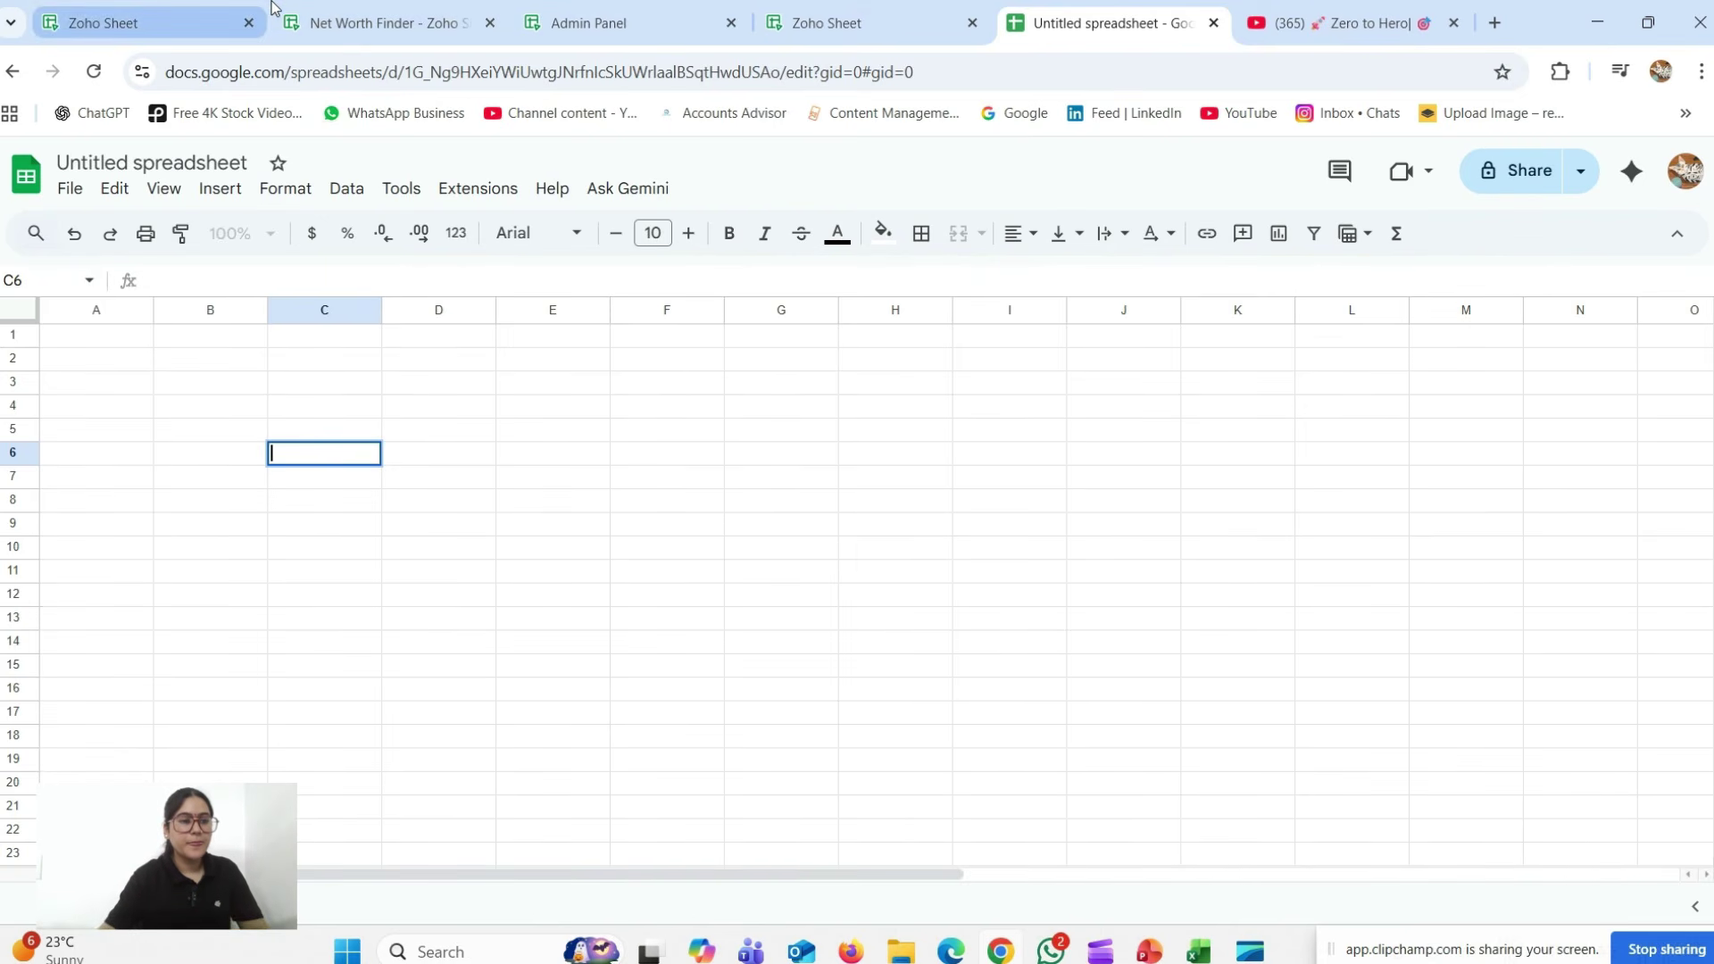
pyautogui.click(321, 20)
# - Look through the File and Edit menus of the Net Worth Finder workbook, then switch to PowerPoint
pyautogui.click(18, 205)
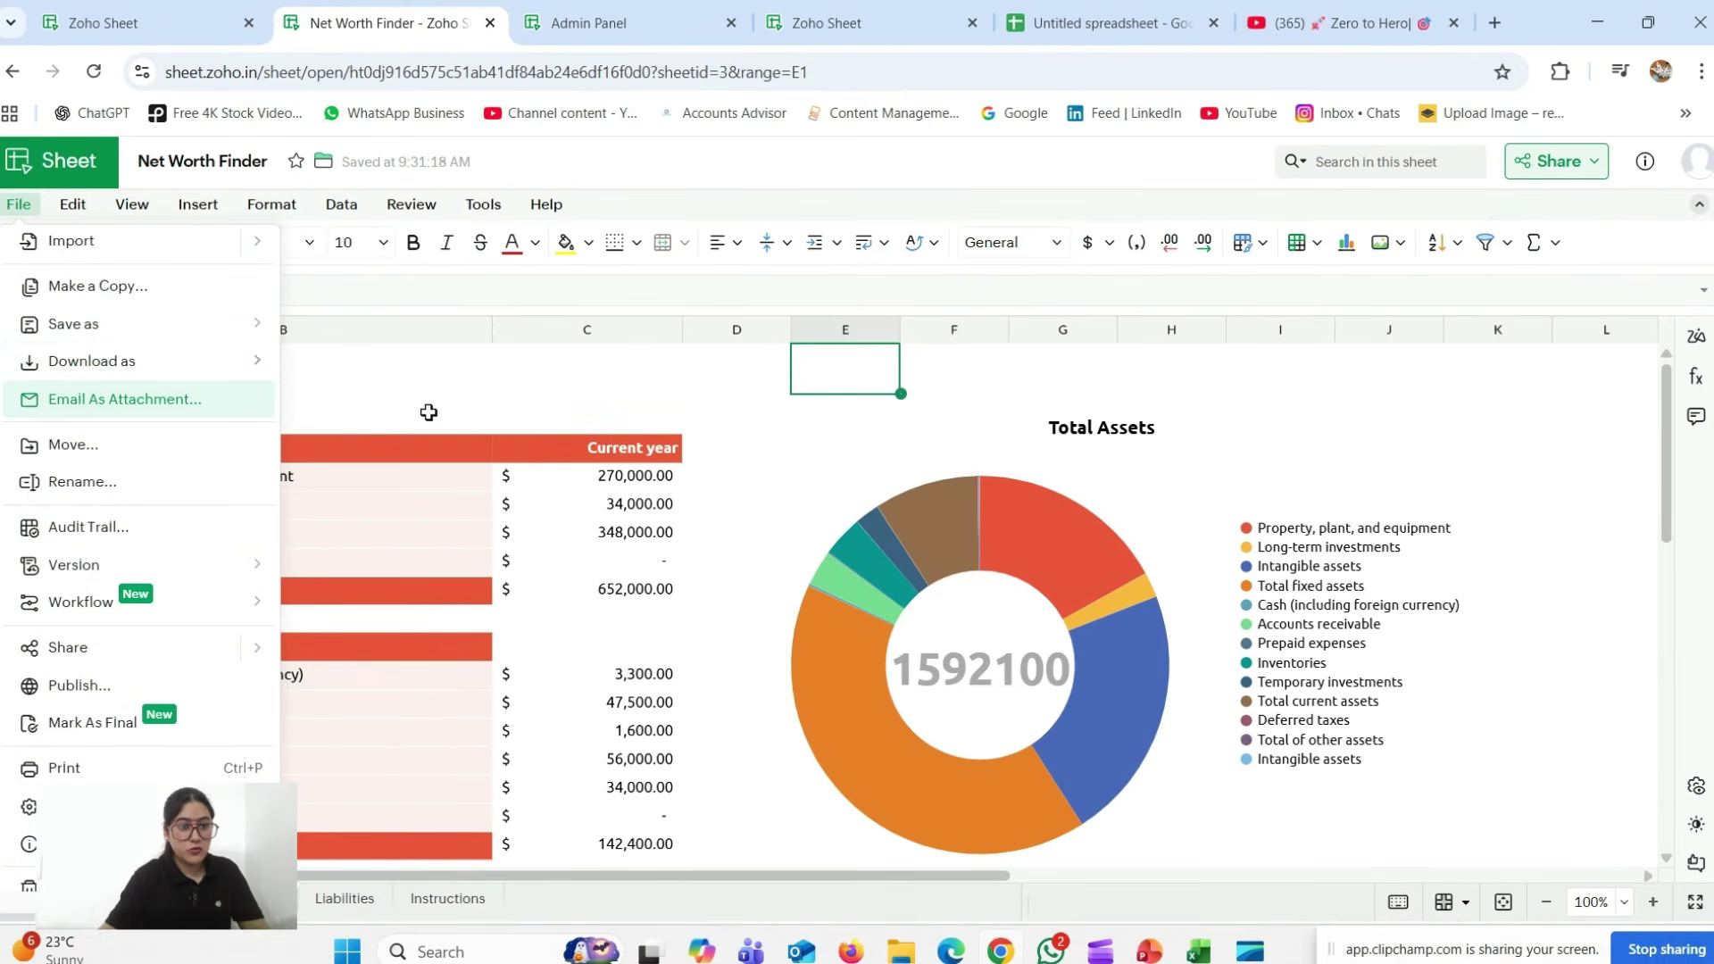
pyautogui.moveTo(191, 366)
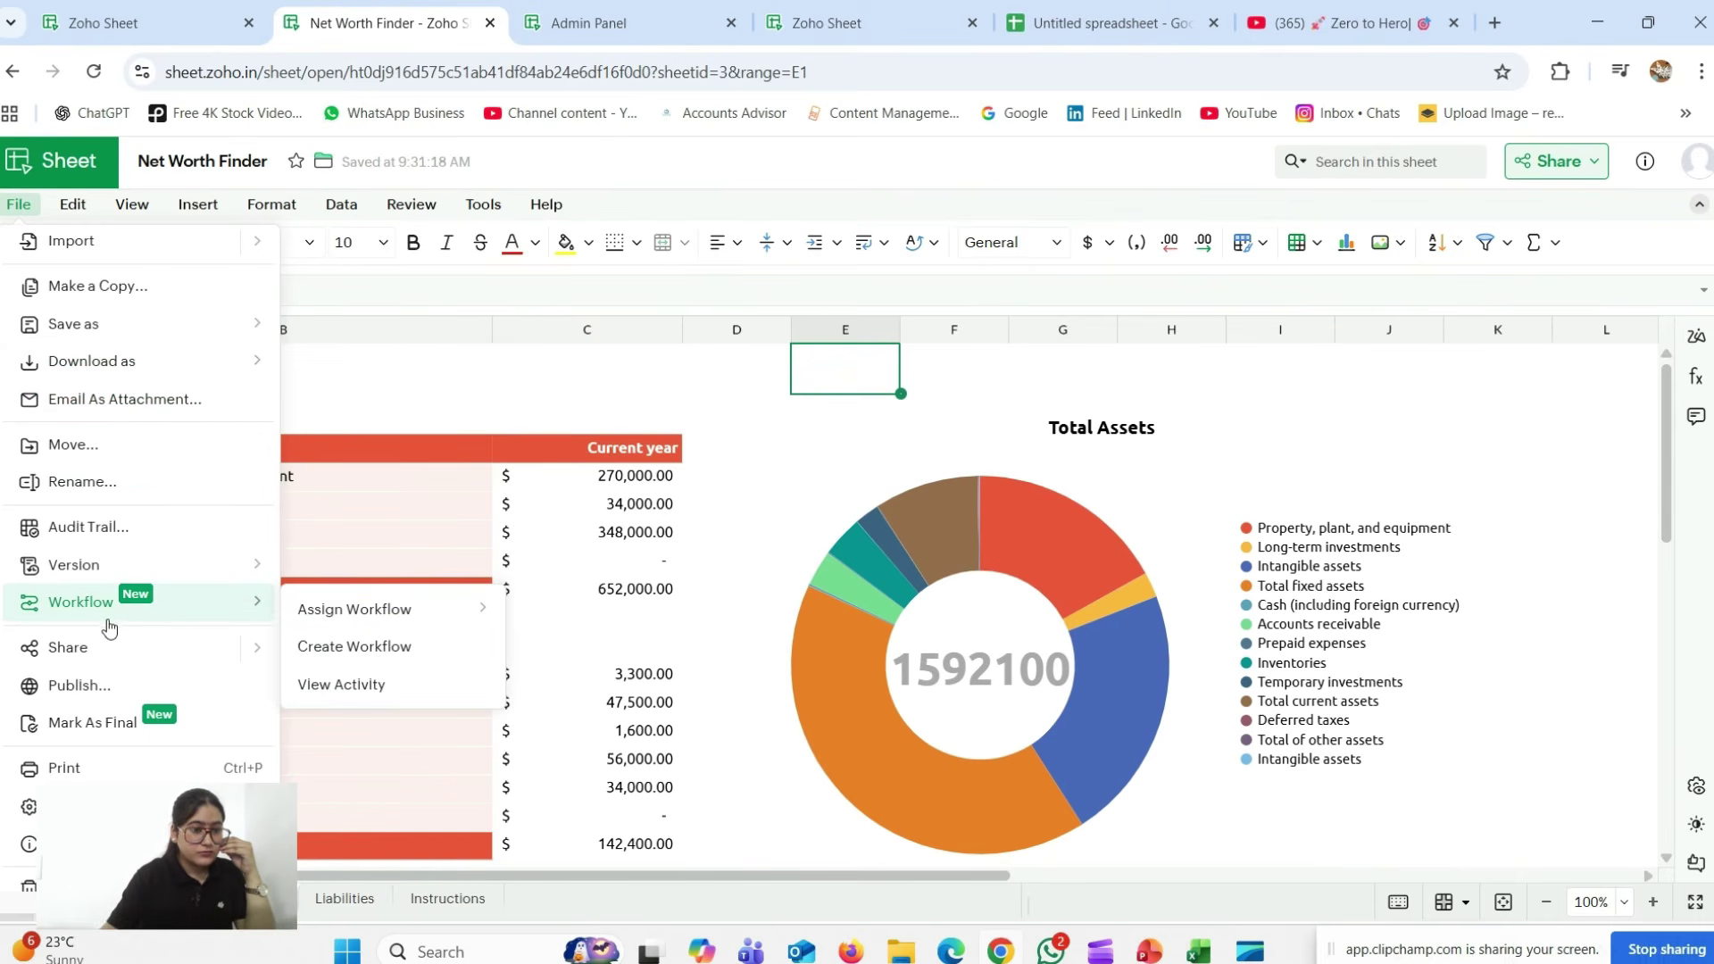
pyautogui.click(74, 209)
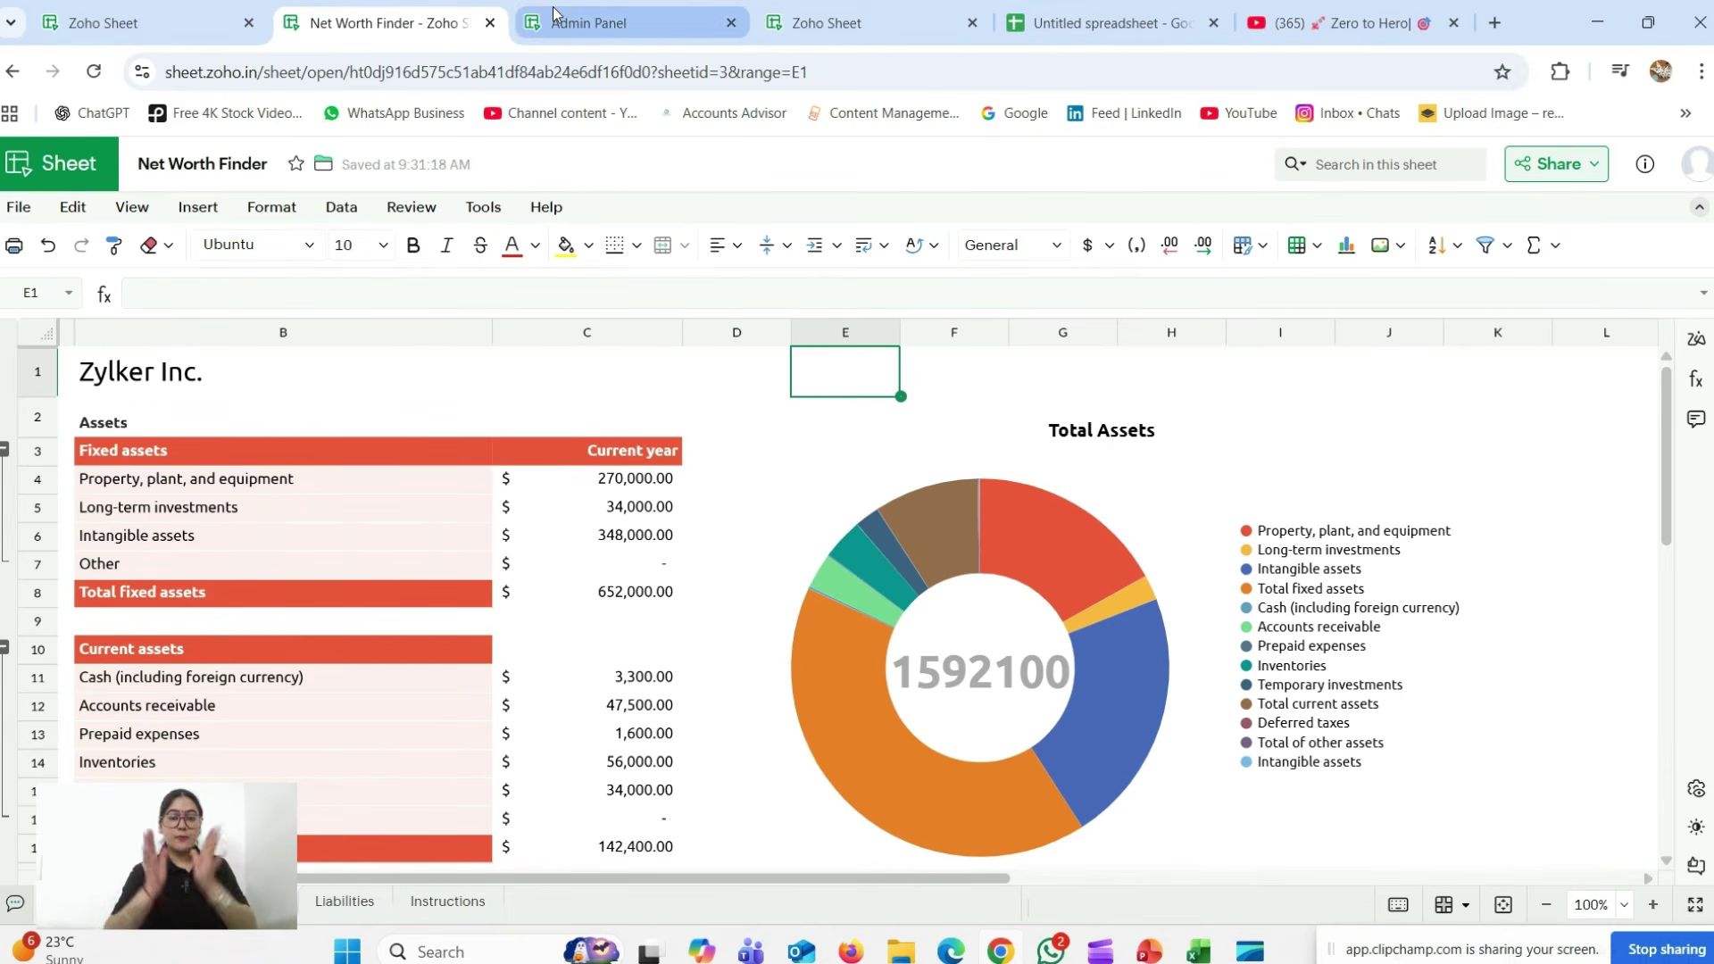
pyautogui.moveTo(571, 44)
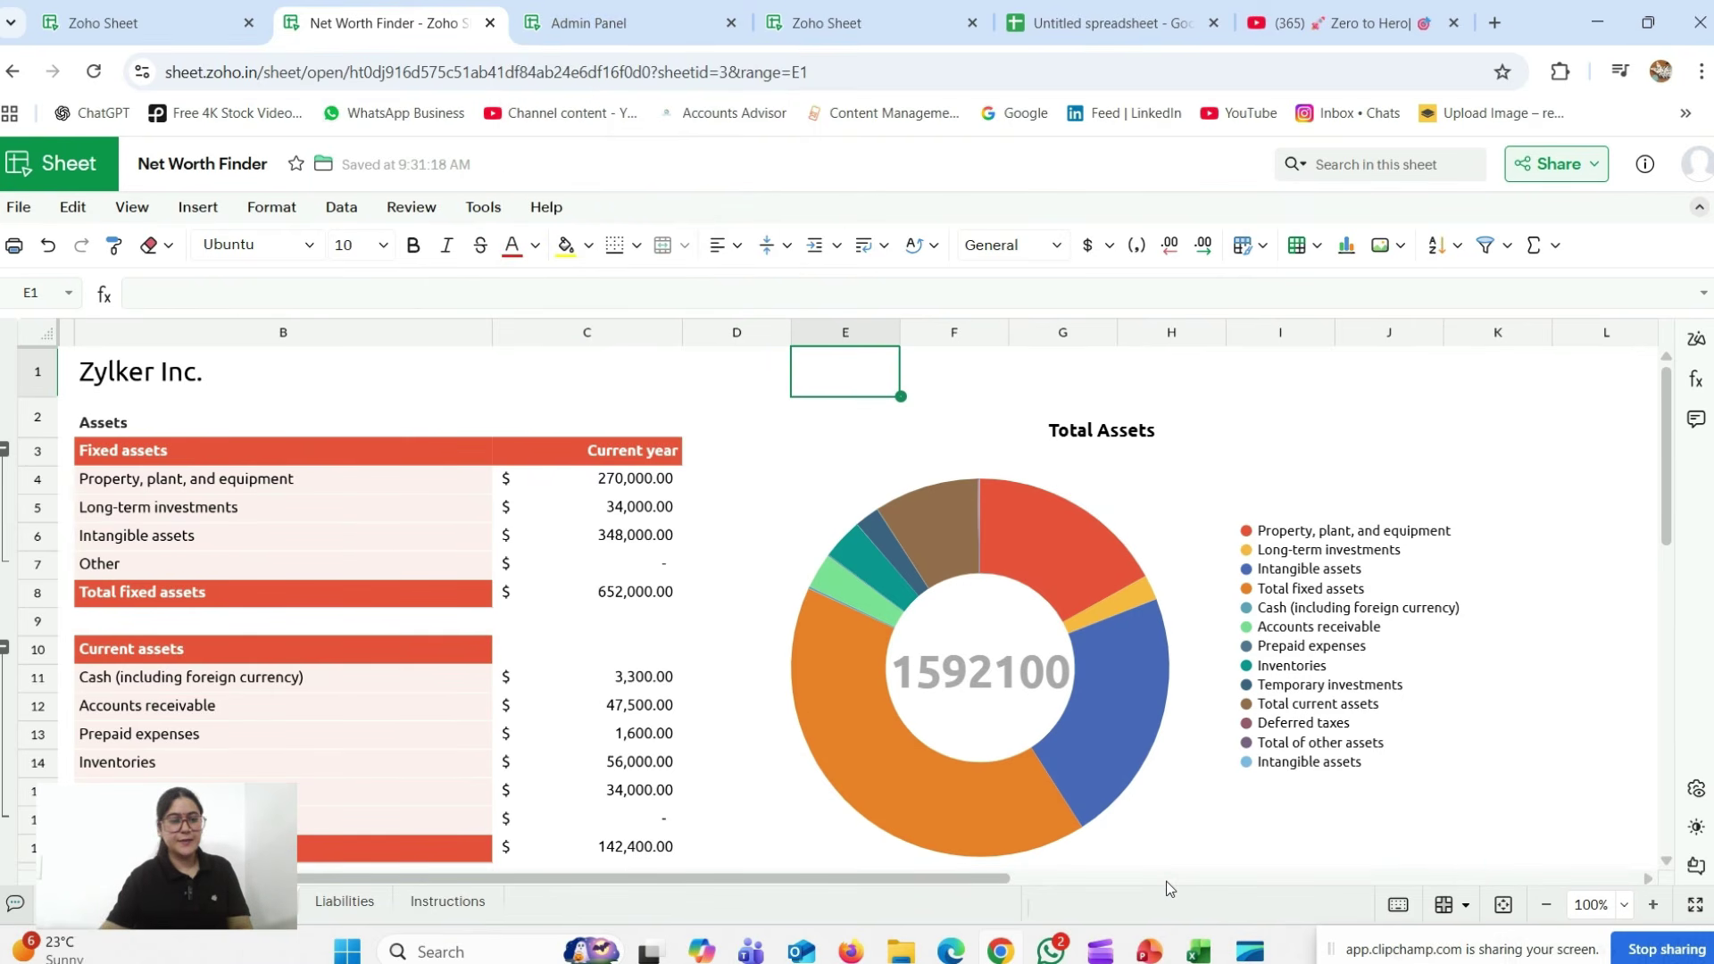
pyautogui.click(1148, 952)
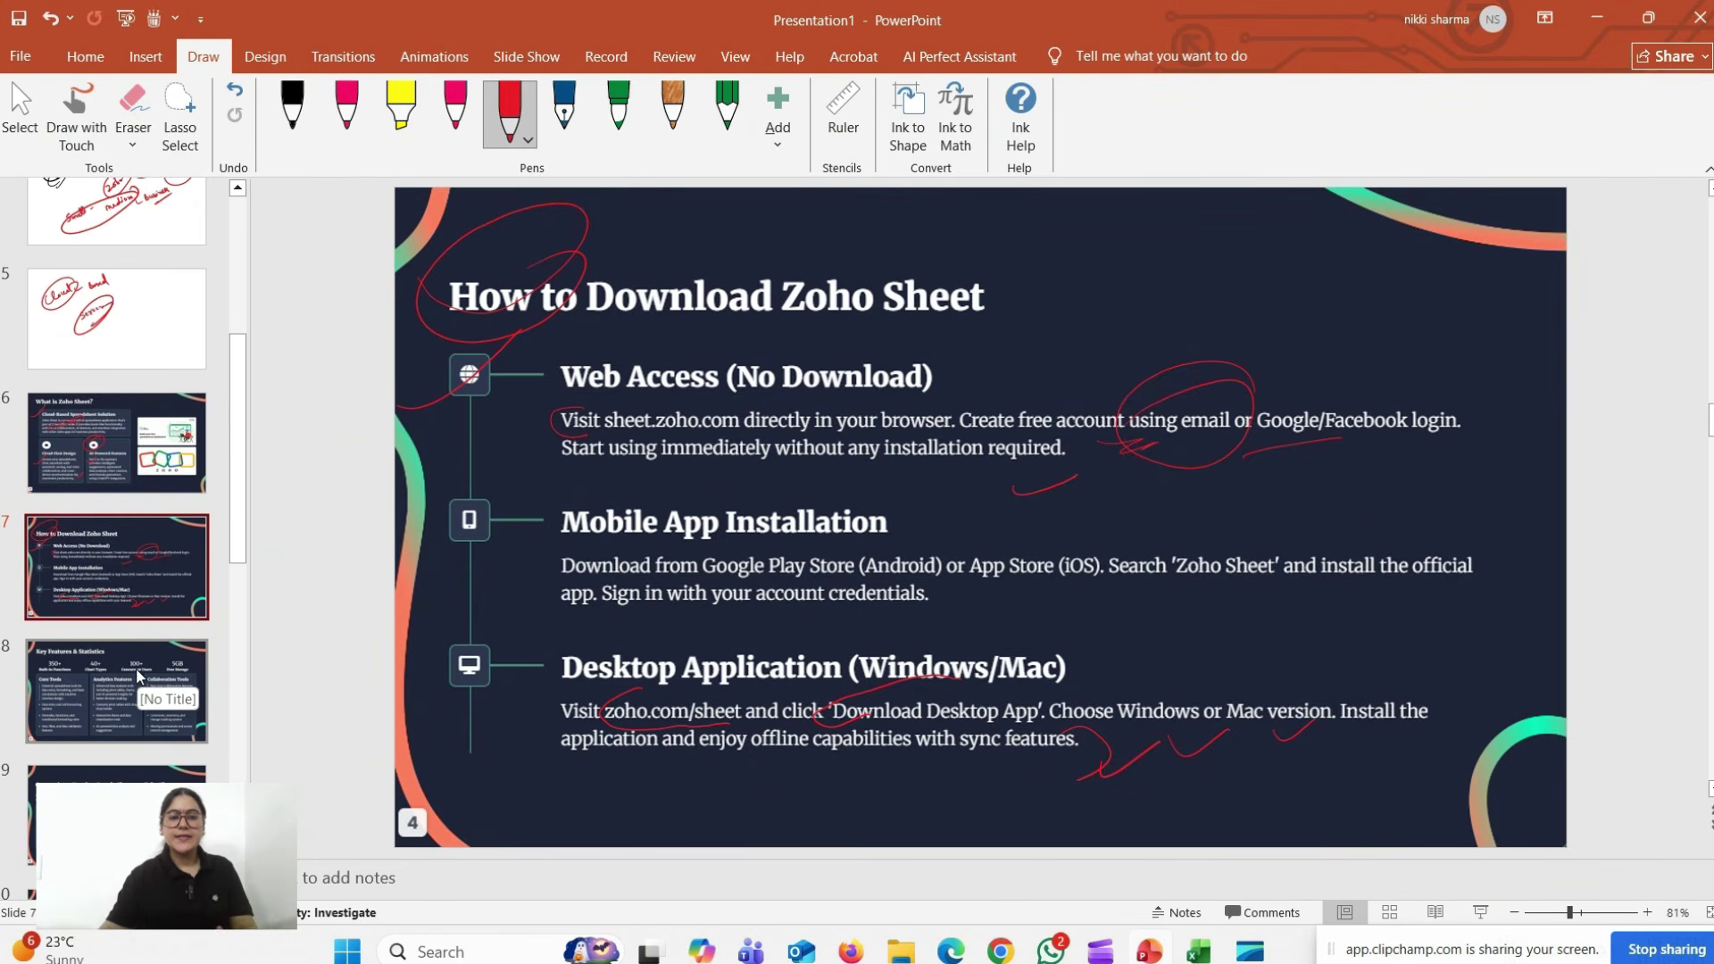
# - Pass the Key Features & Statistics slide and open slide 9's Excel vs Google Sheets vs Zoho Sheet comparison table
pyautogui.click(136, 668)
pyautogui.scroll(-1, 136, 663)
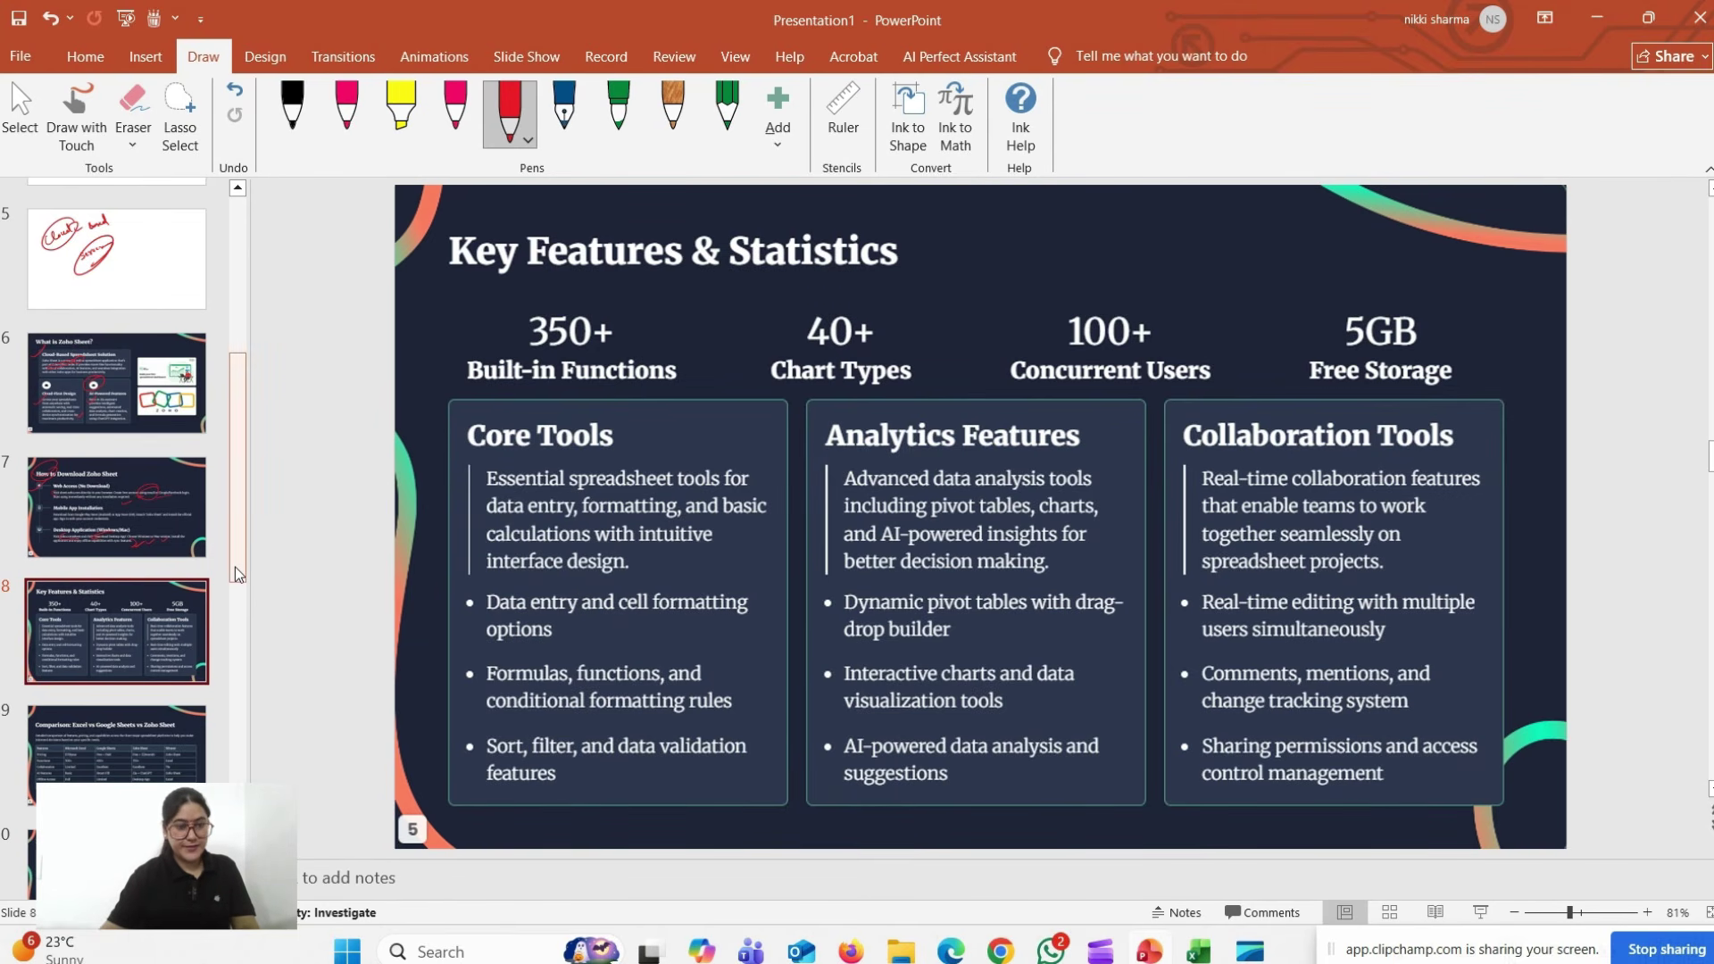
pyautogui.scroll(-1, 223, 567)
pyautogui.click(143, 468)
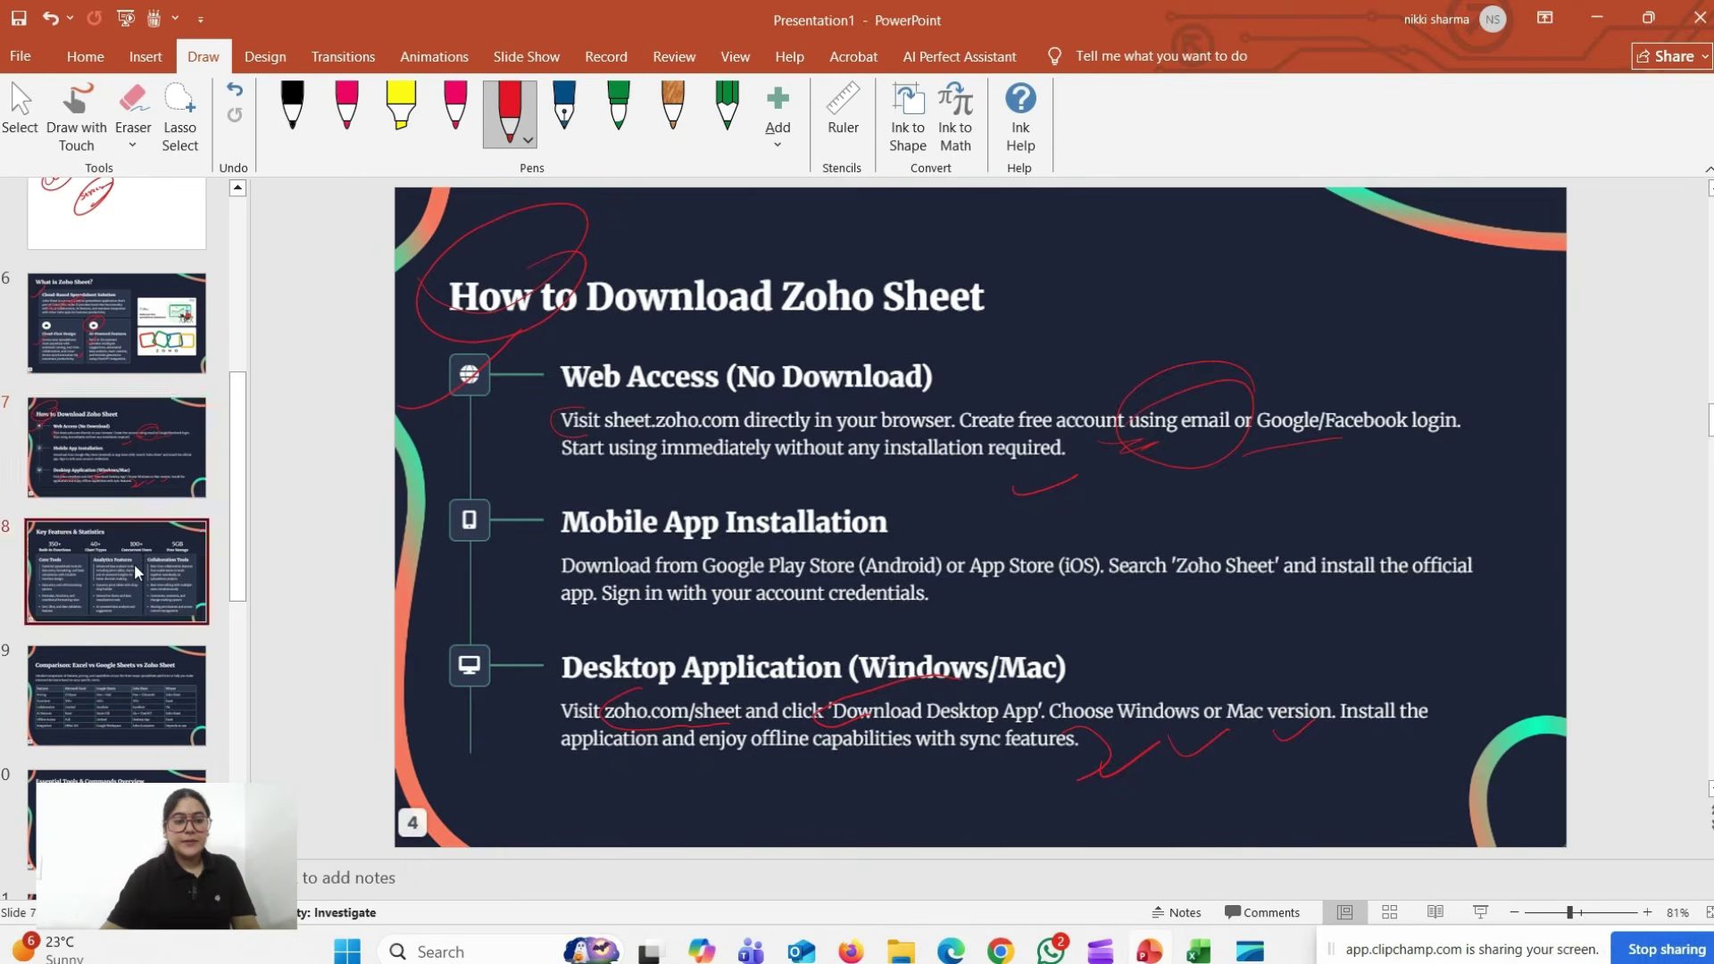
pyautogui.click(134, 564)
pyautogui.click(114, 671)
pyautogui.scroll(-3, 115, 671)
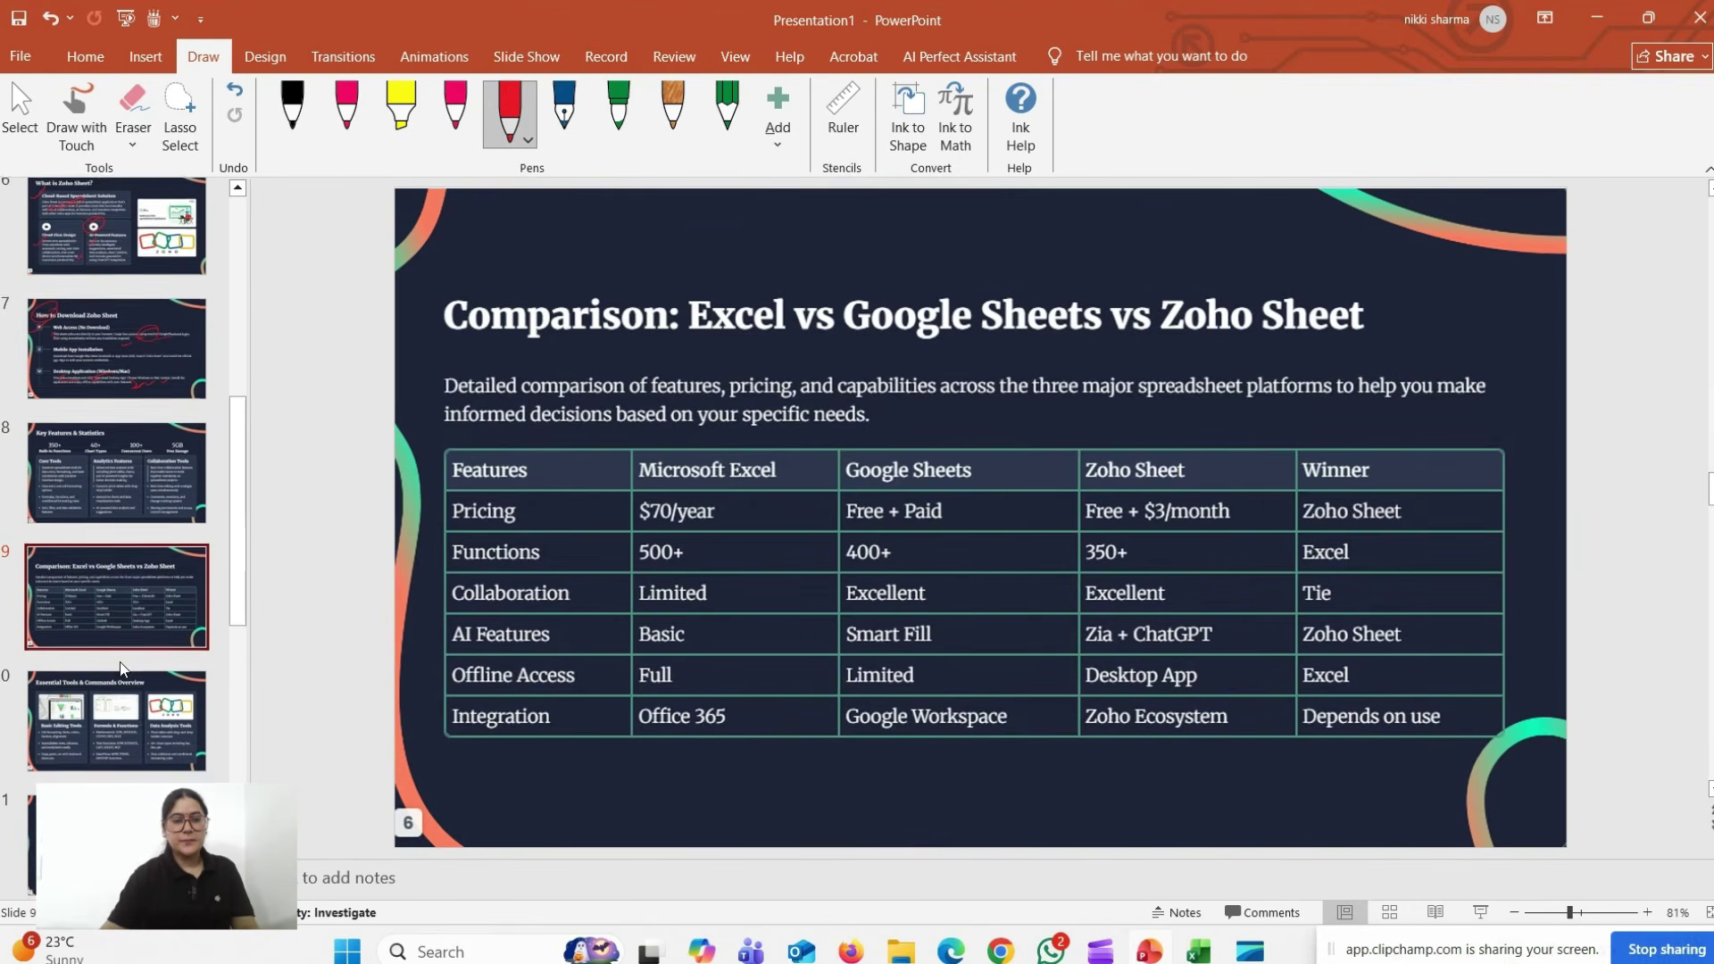